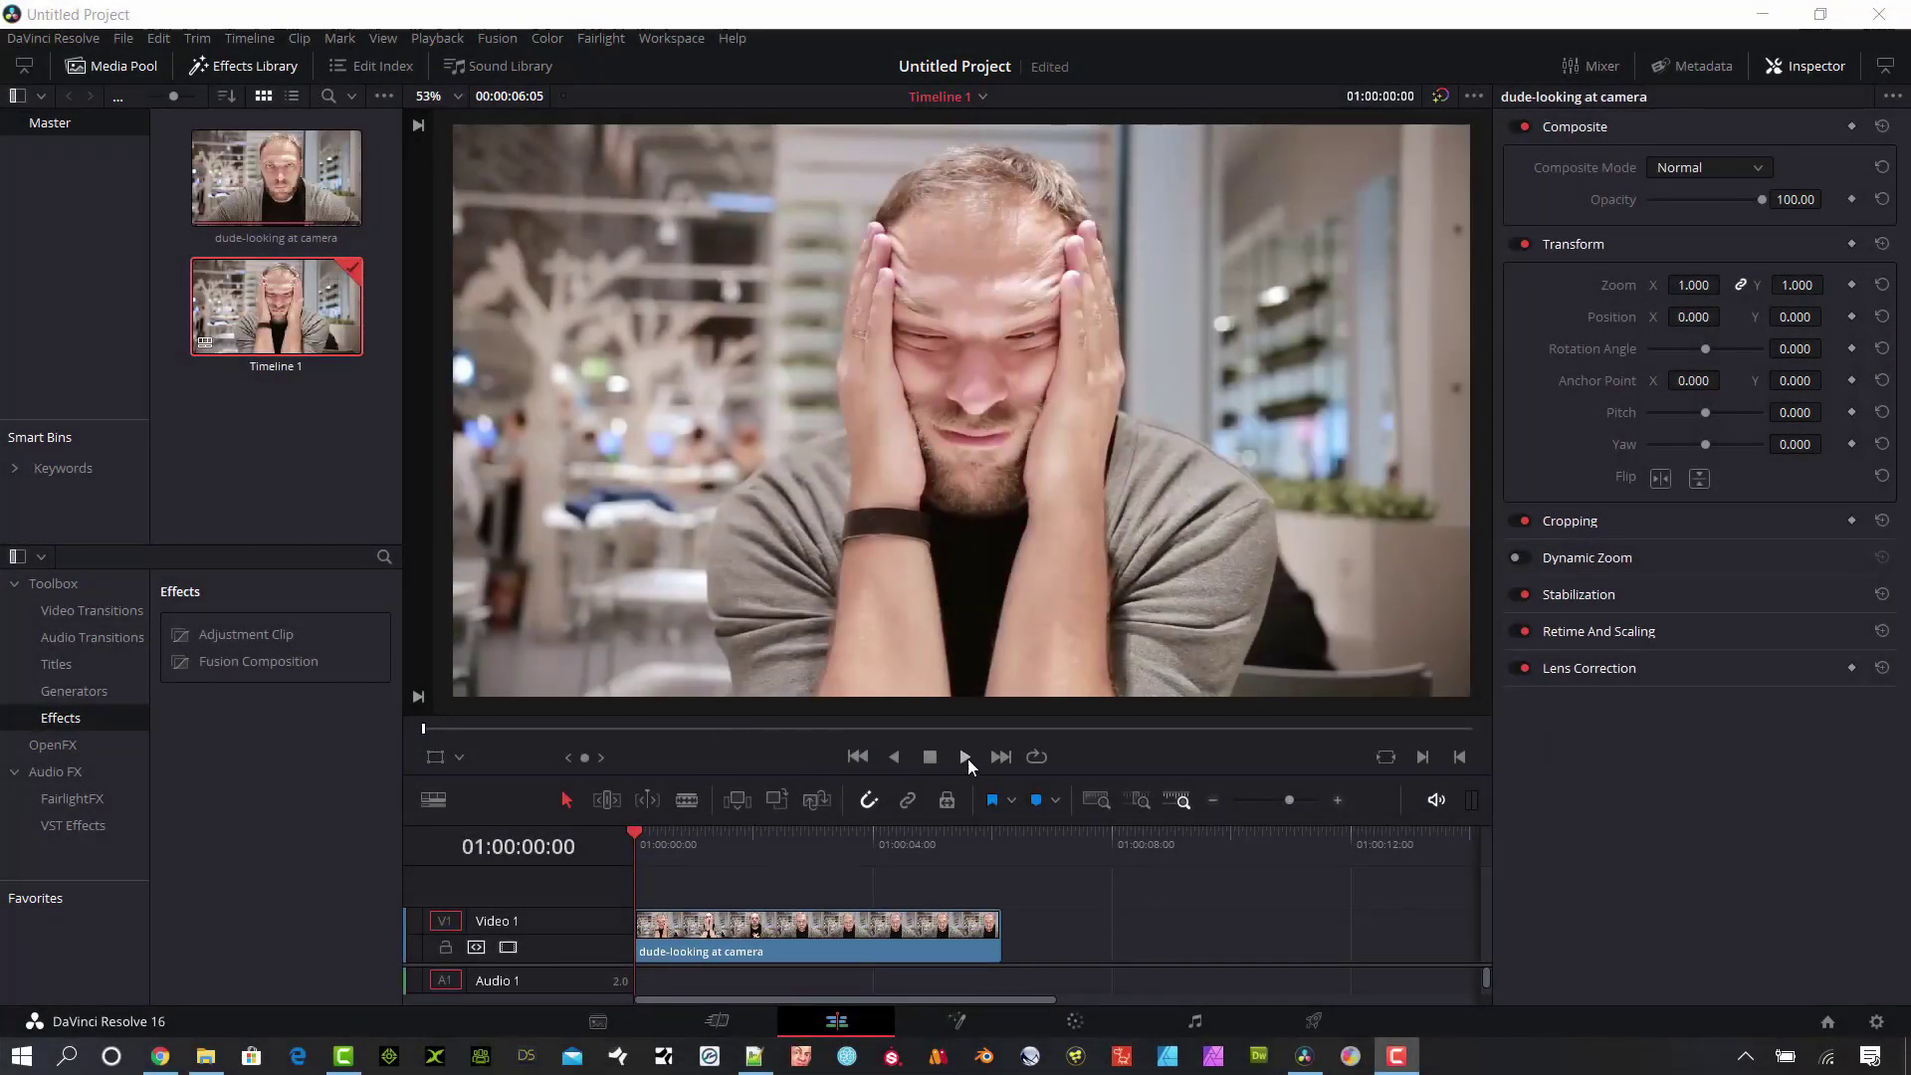
- Preview the talking-head clip, then return the playhead to the timeline start
left_click(966, 758)
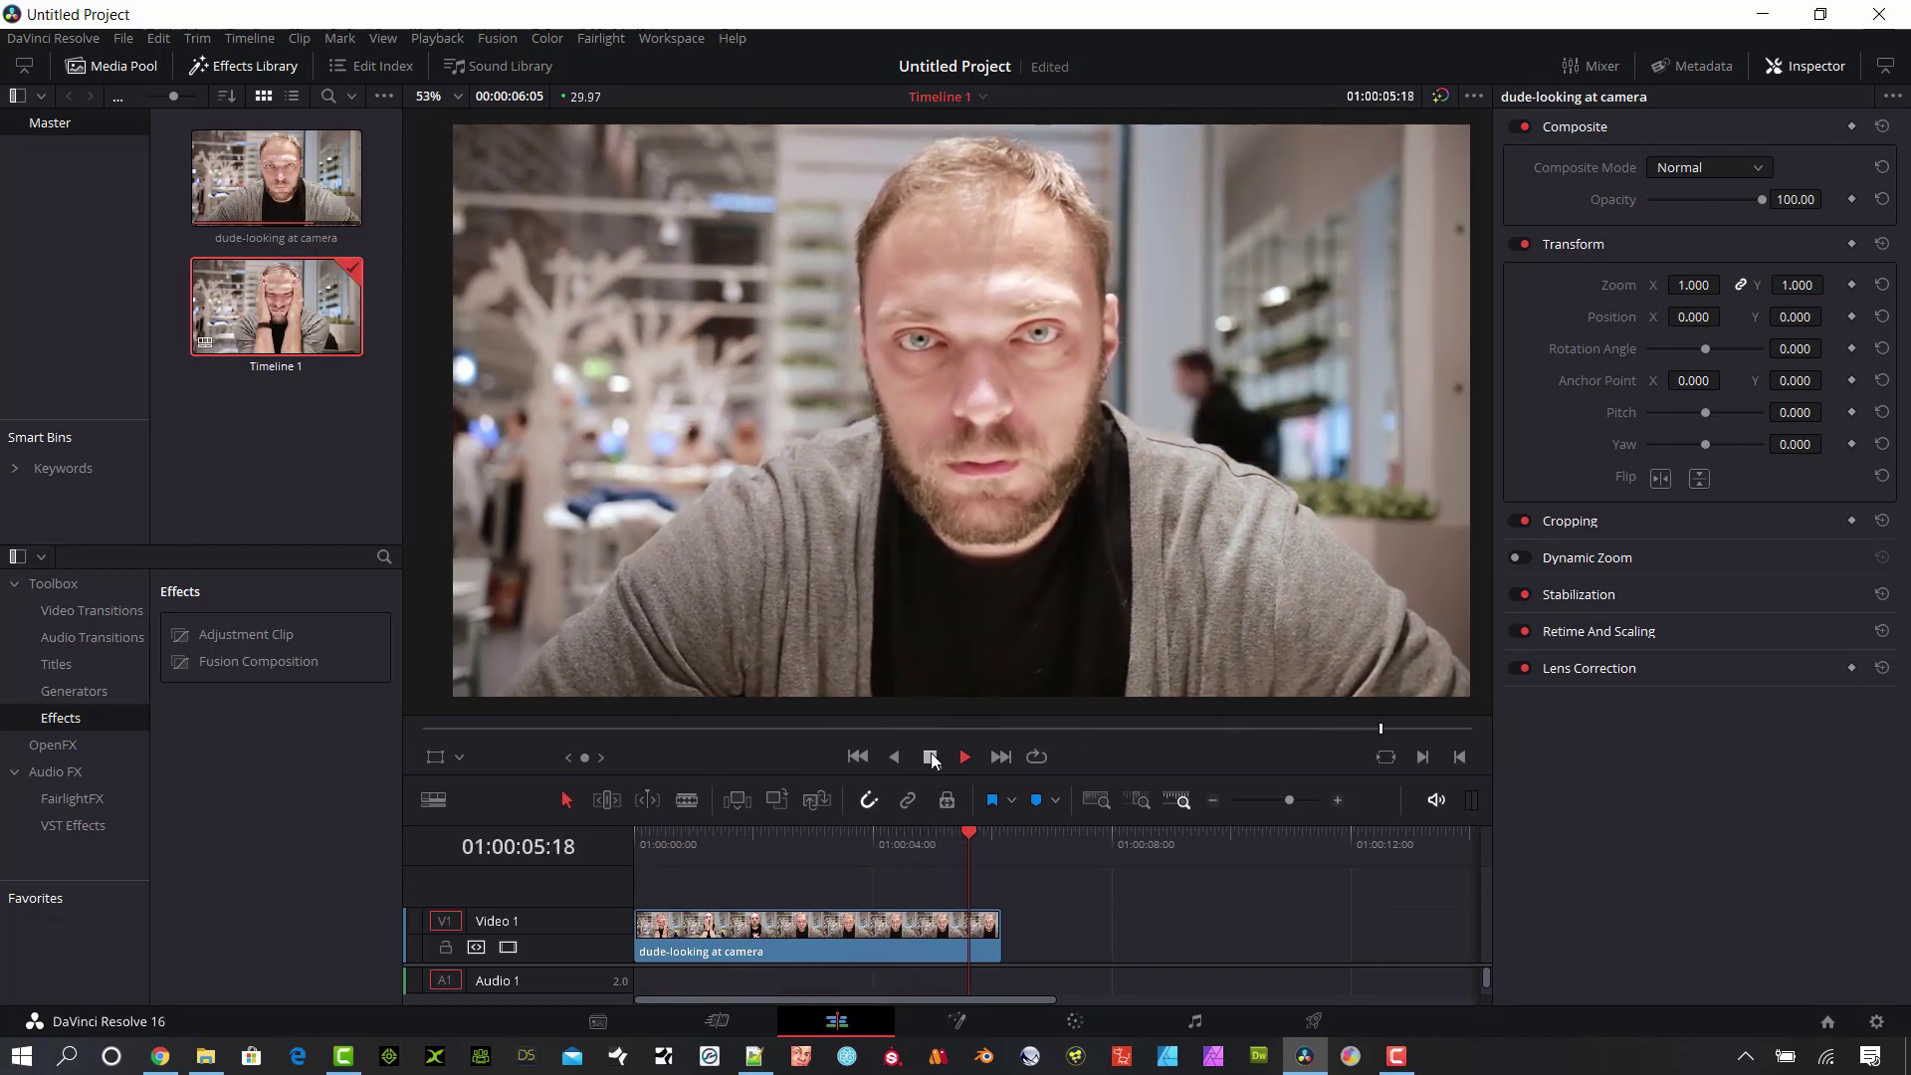
left_click(930, 756)
left_click_drag(972, 834, 638, 846)
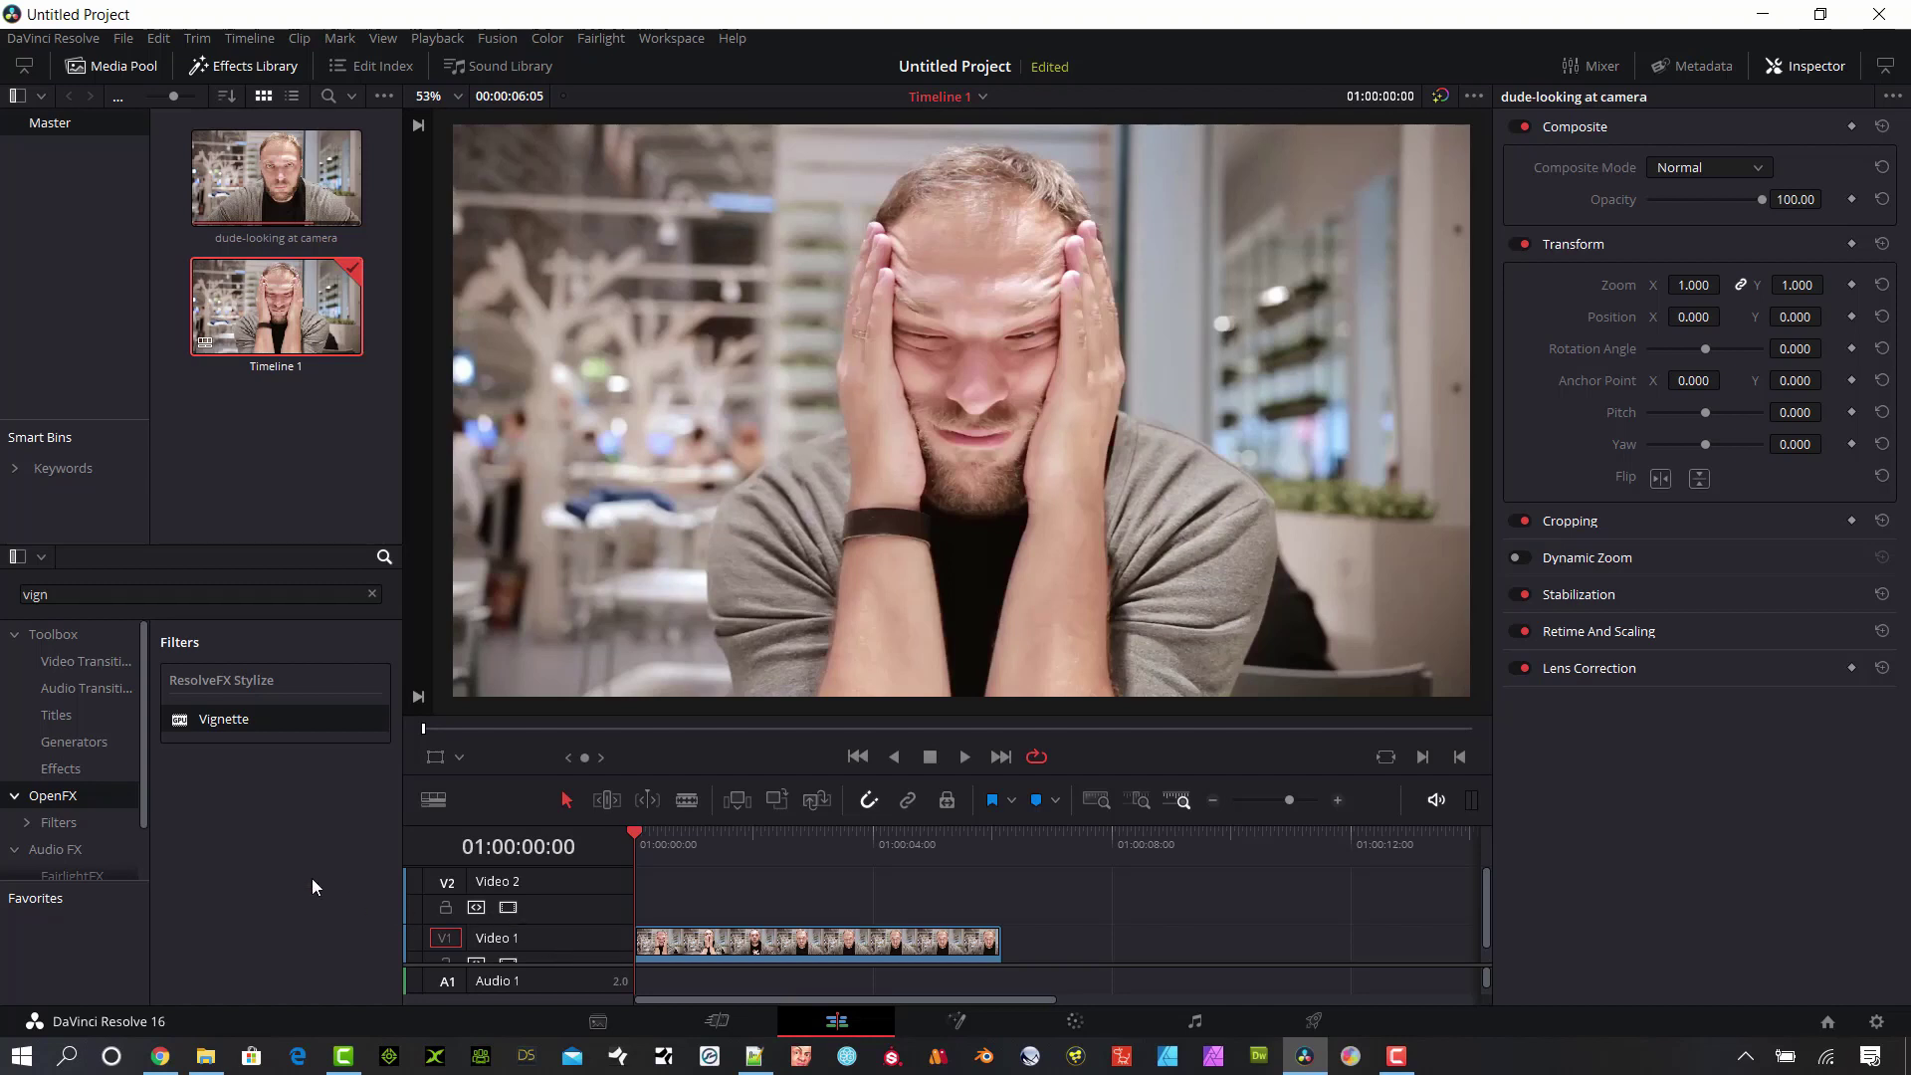
- Drop an Adjustment Clip from the Effects list onto Video 2 at the timeline start, then scrub the footage
left_click(99, 768)
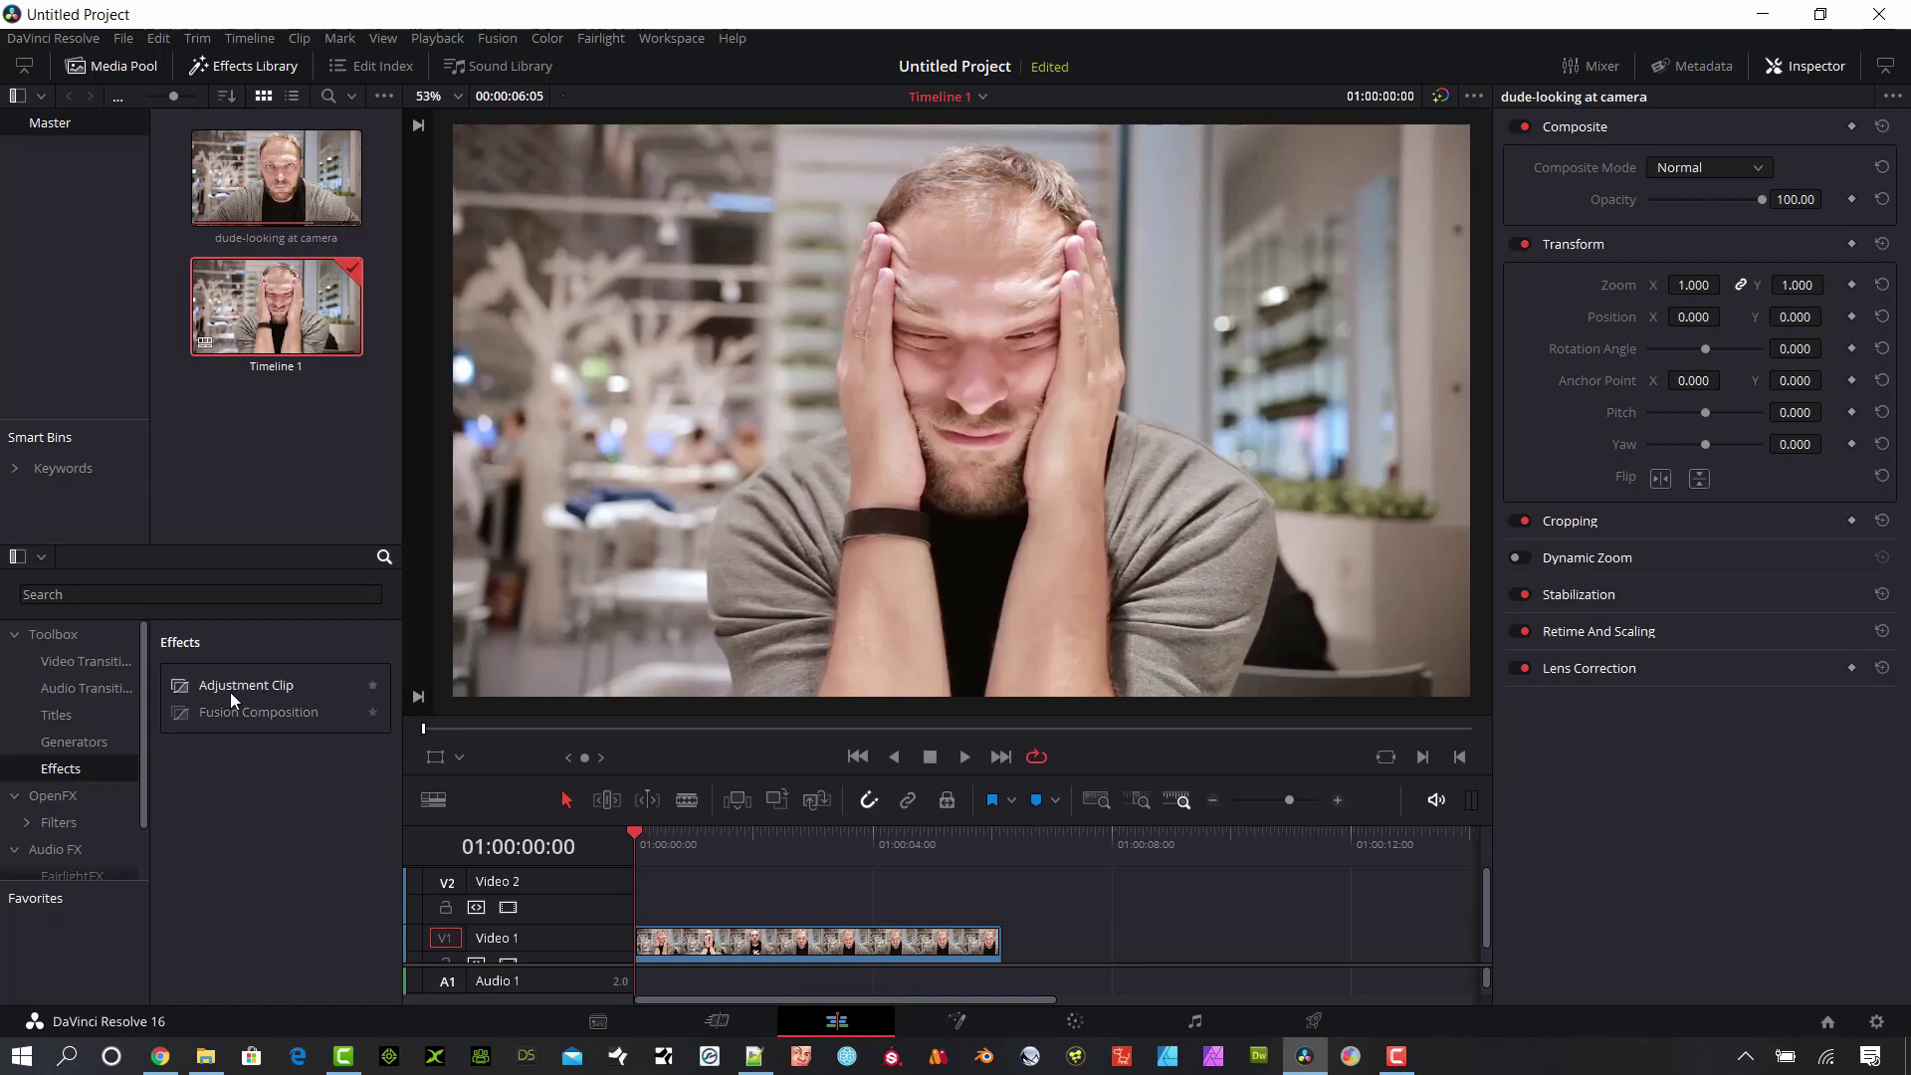
left_click_drag(231, 687, 635, 902)
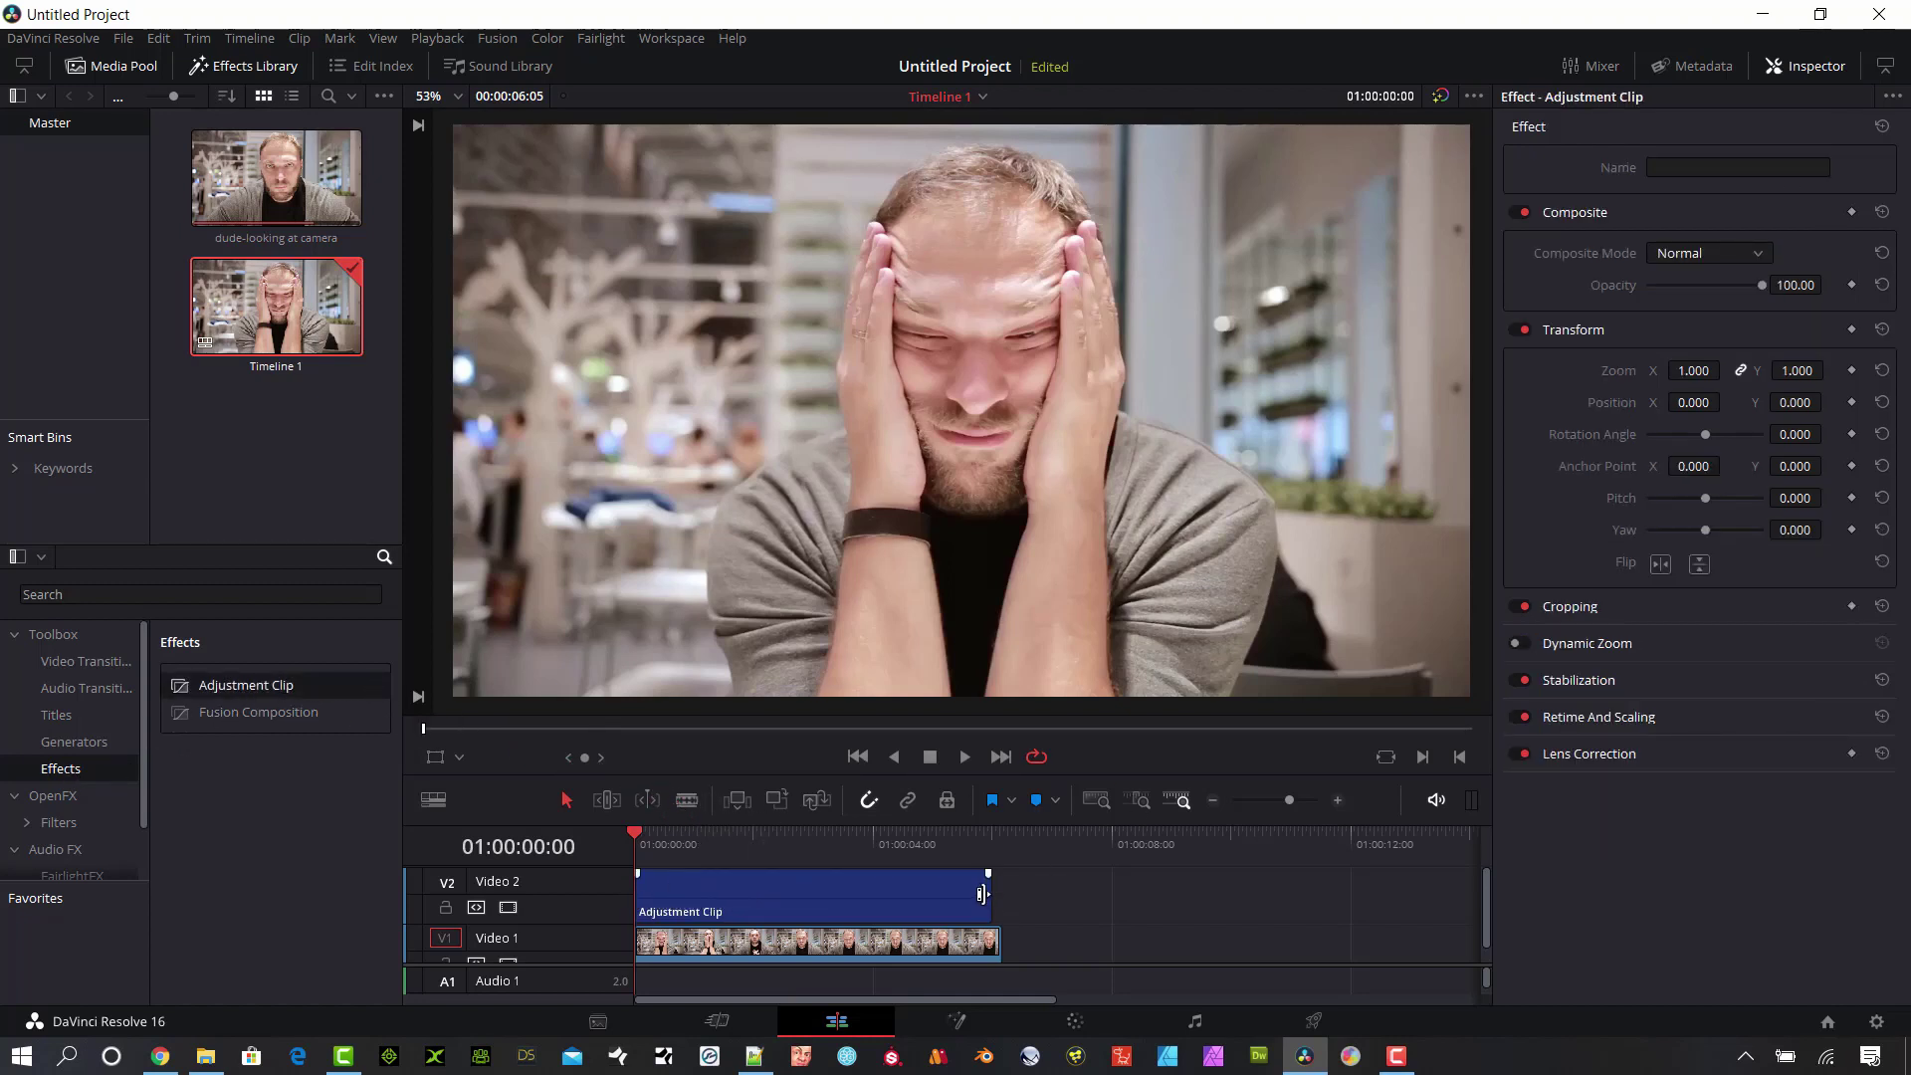
scroll(1111, 903, "down", 1)
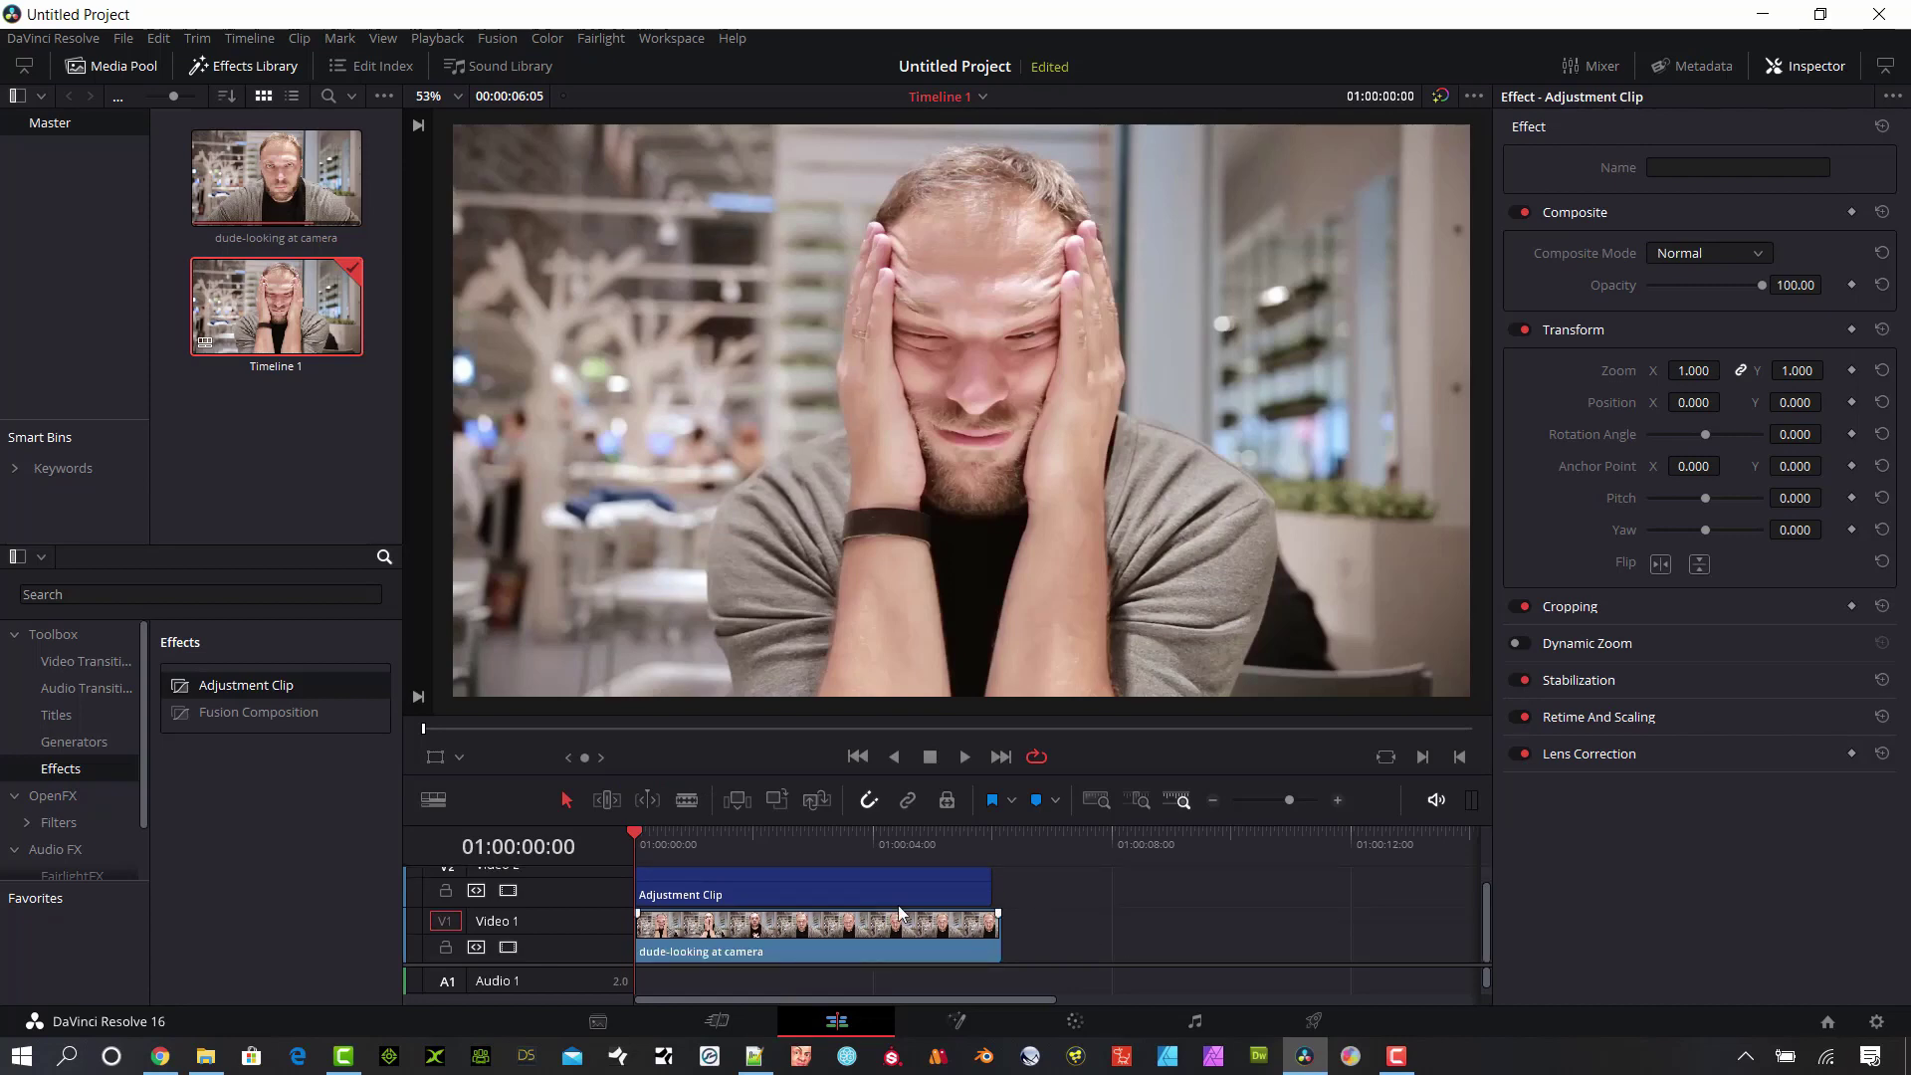
left_click_drag(852, 841, 770, 851)
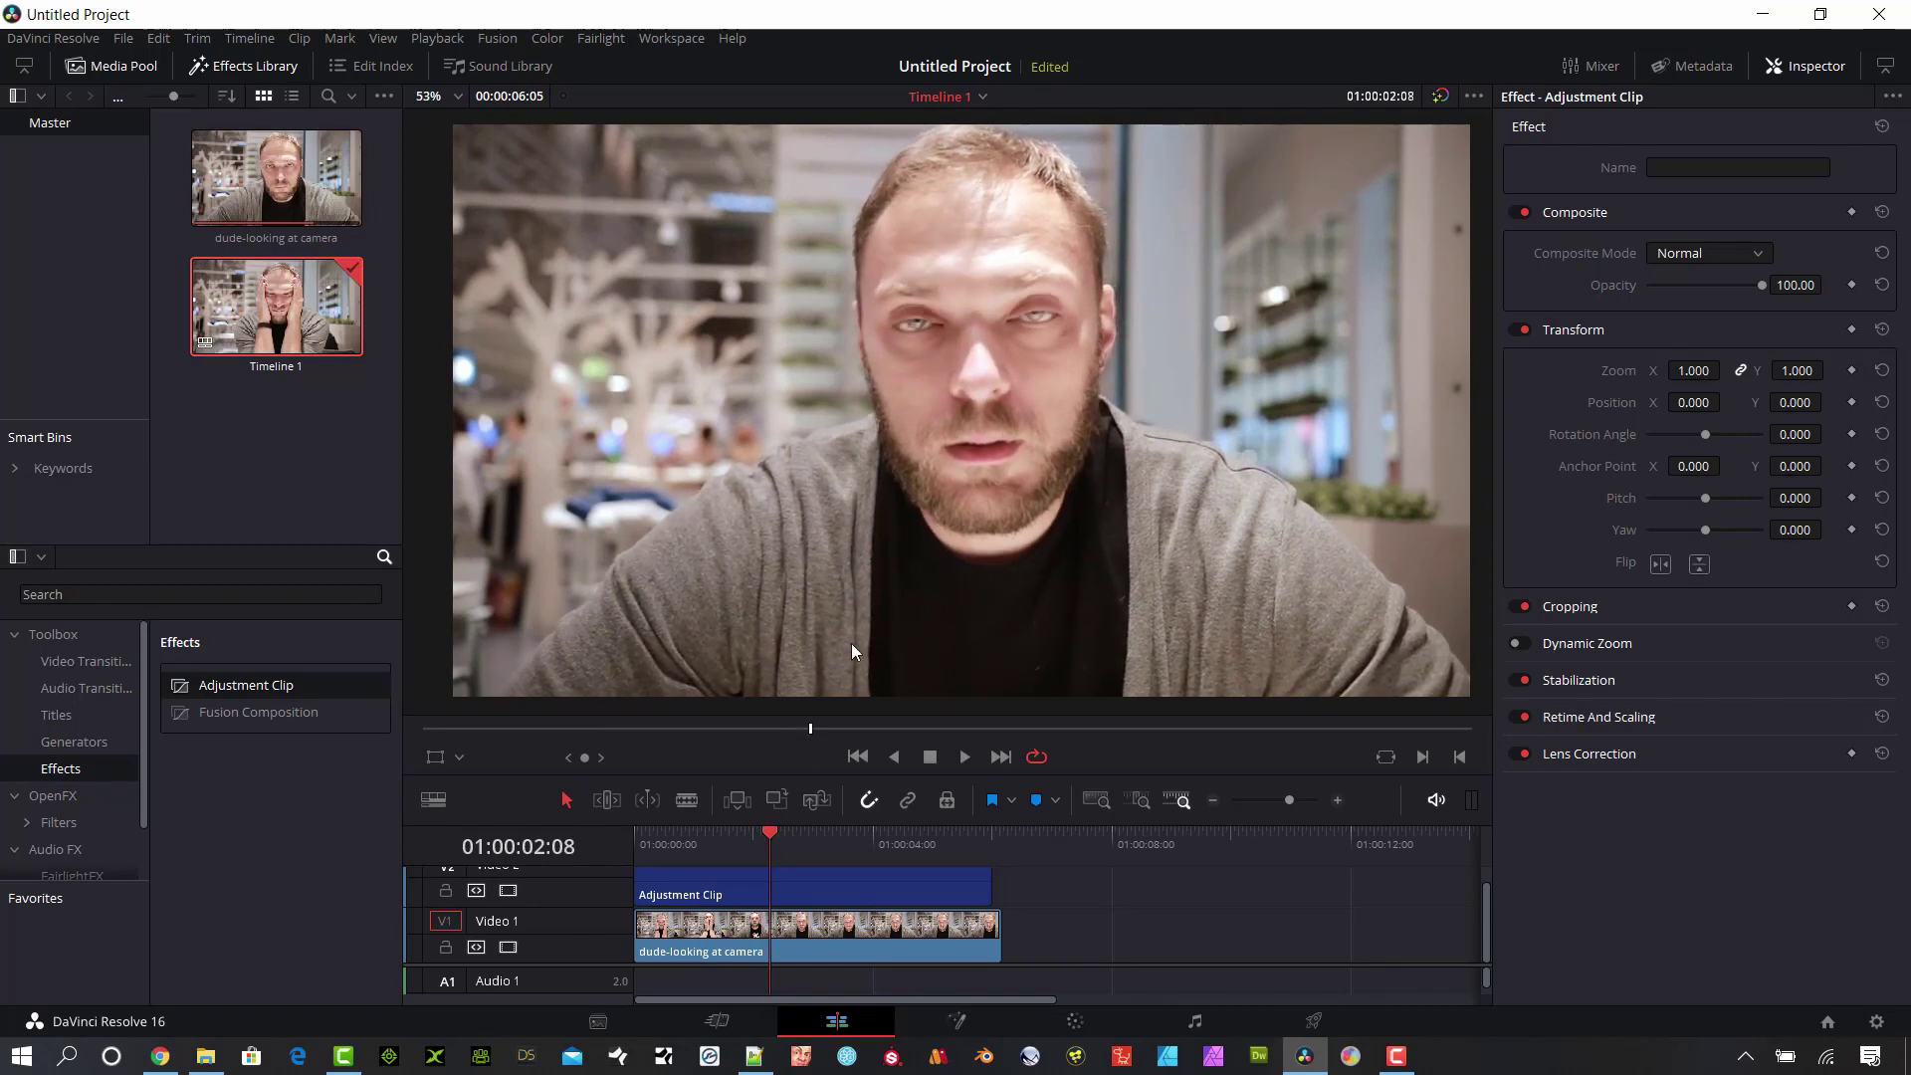
- Cut the talking-head clip with the Blade tool at 01:00:02:04
left_click_drag(770, 832, 761, 834)
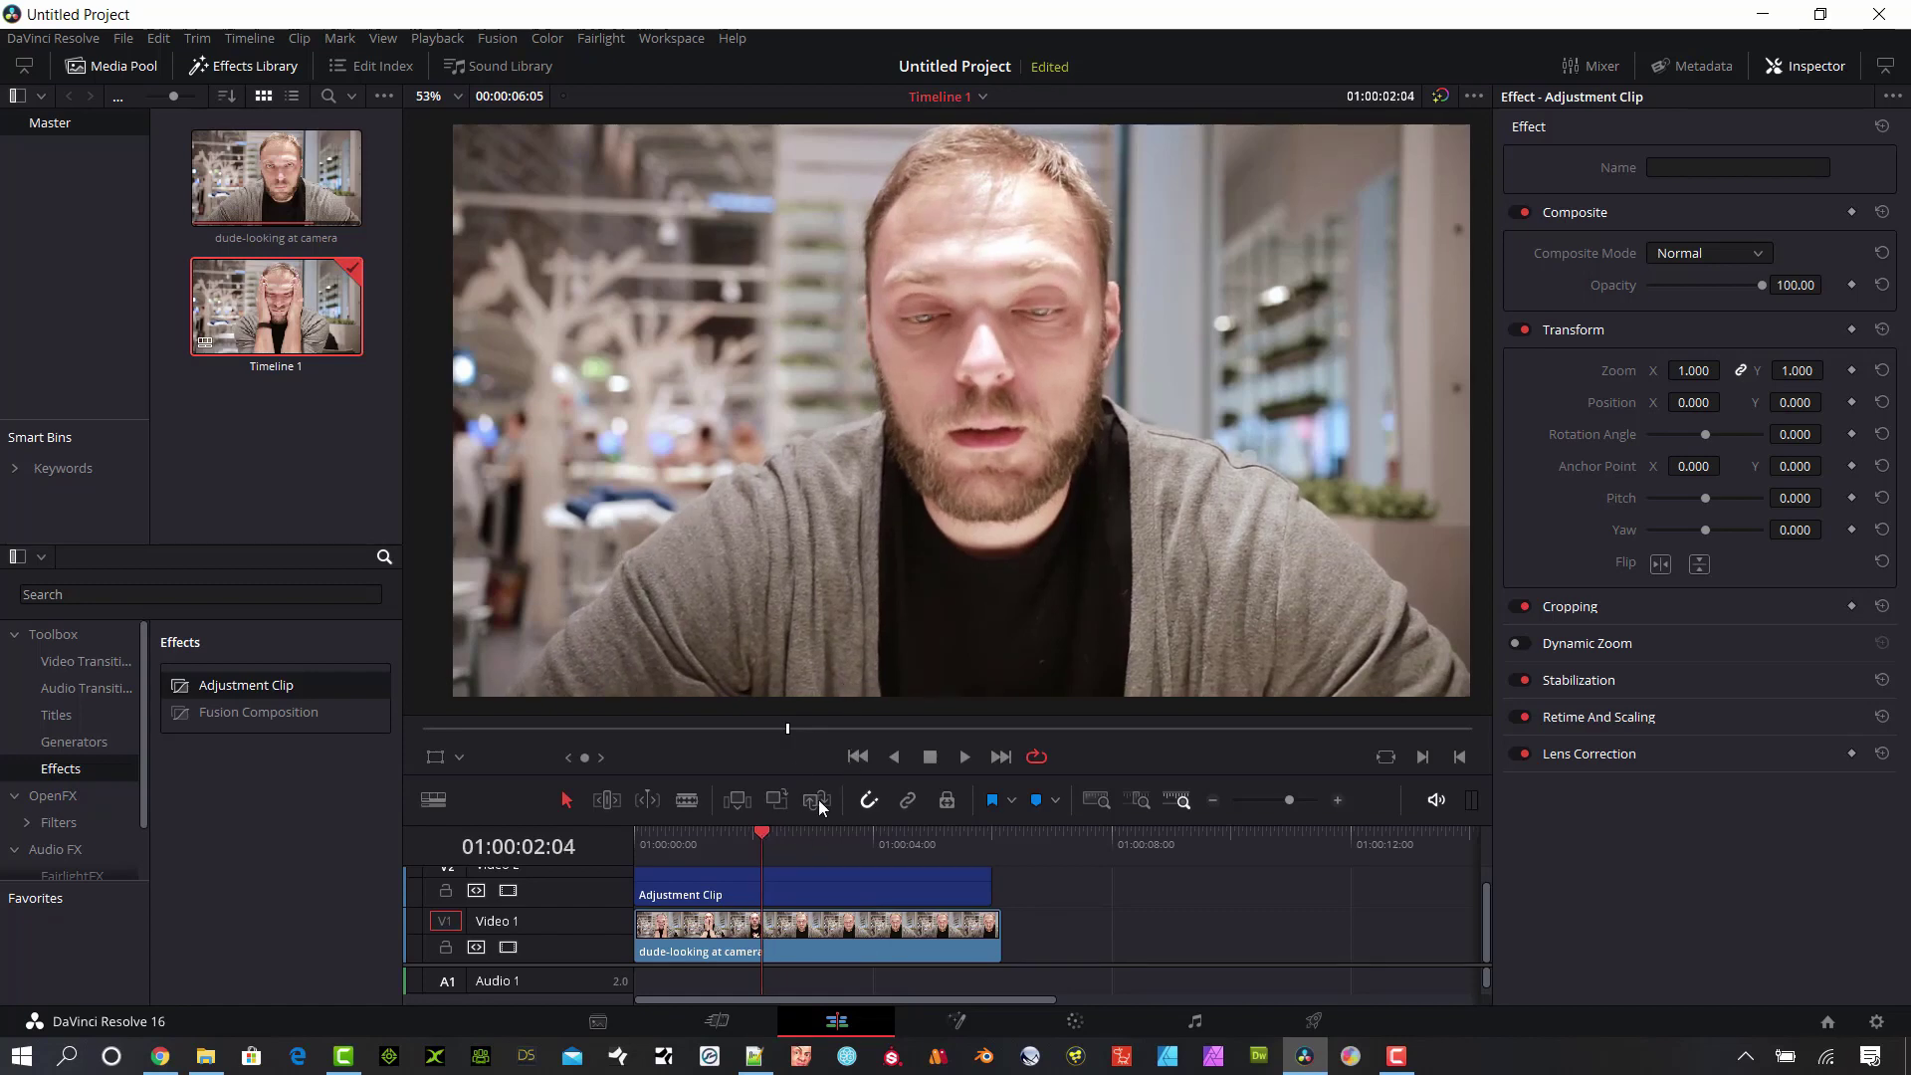
left_click(686, 801)
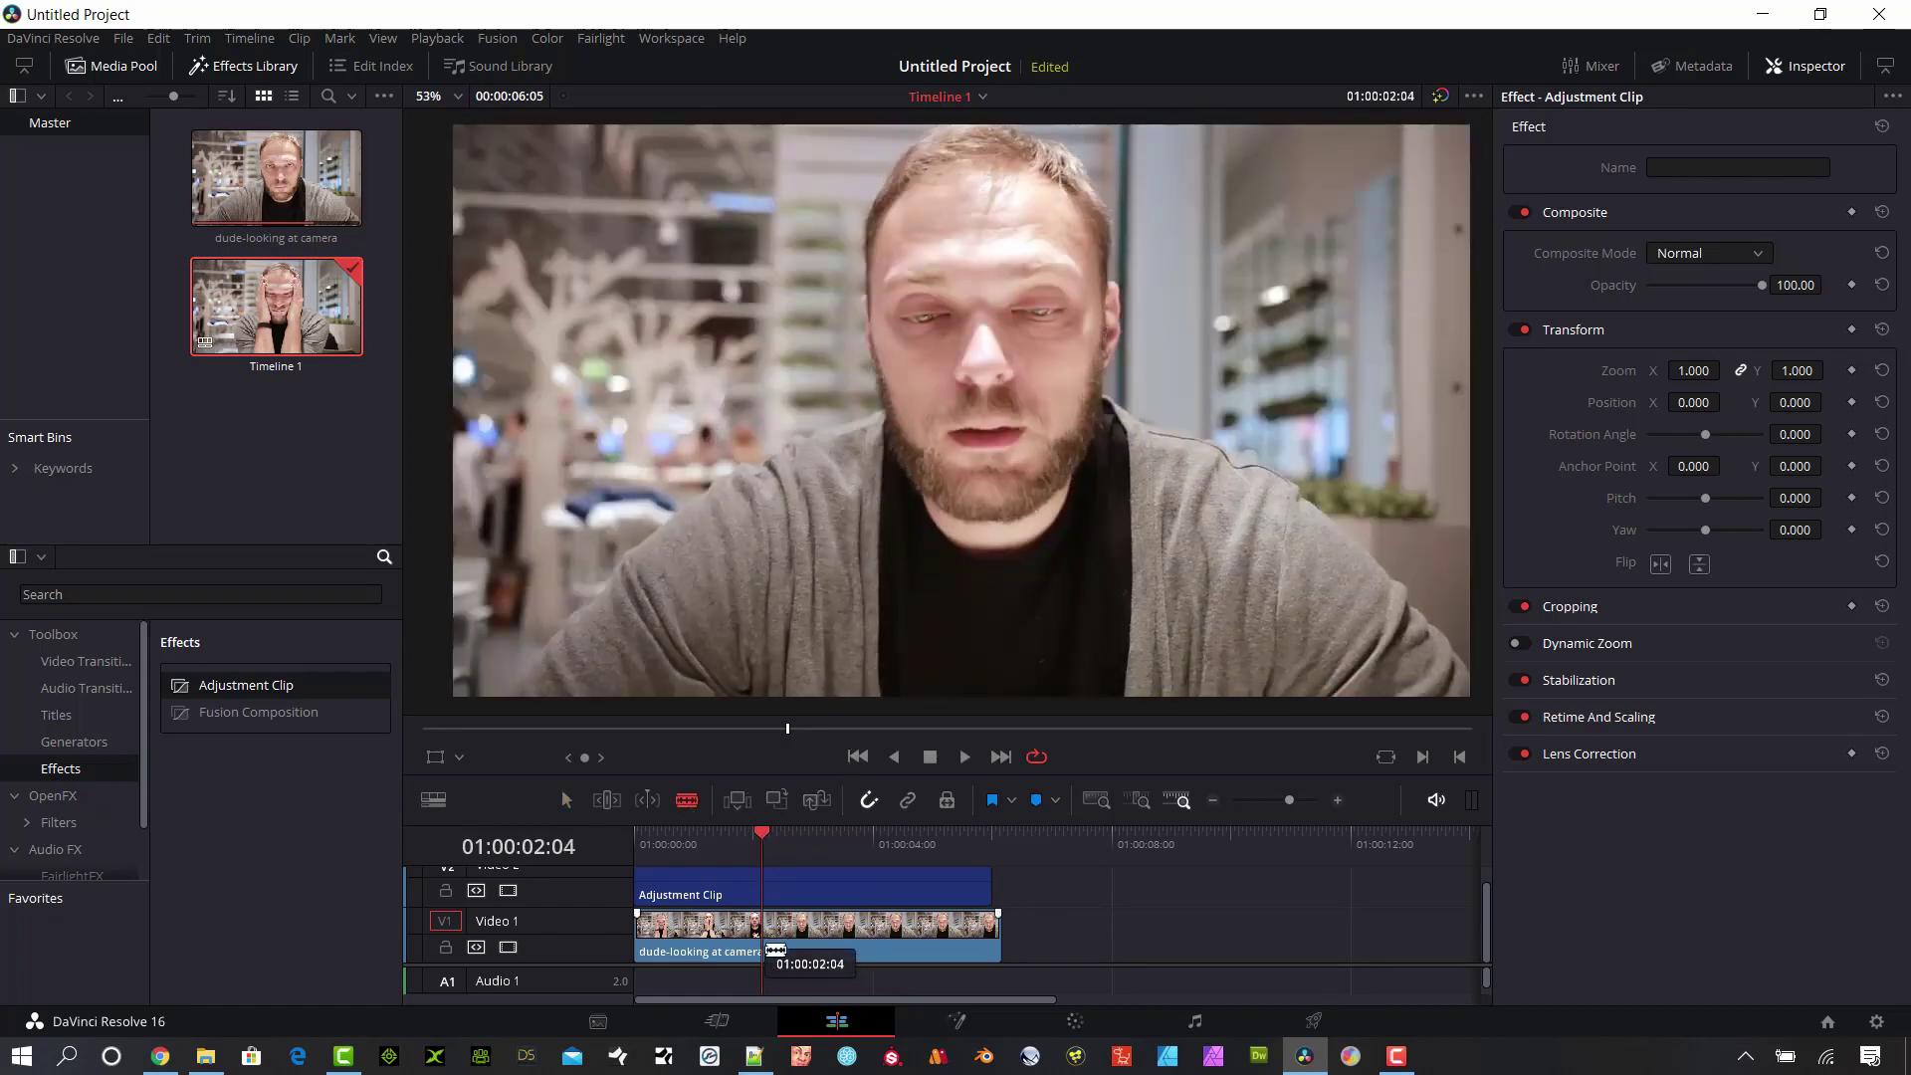
left_click(762, 935)
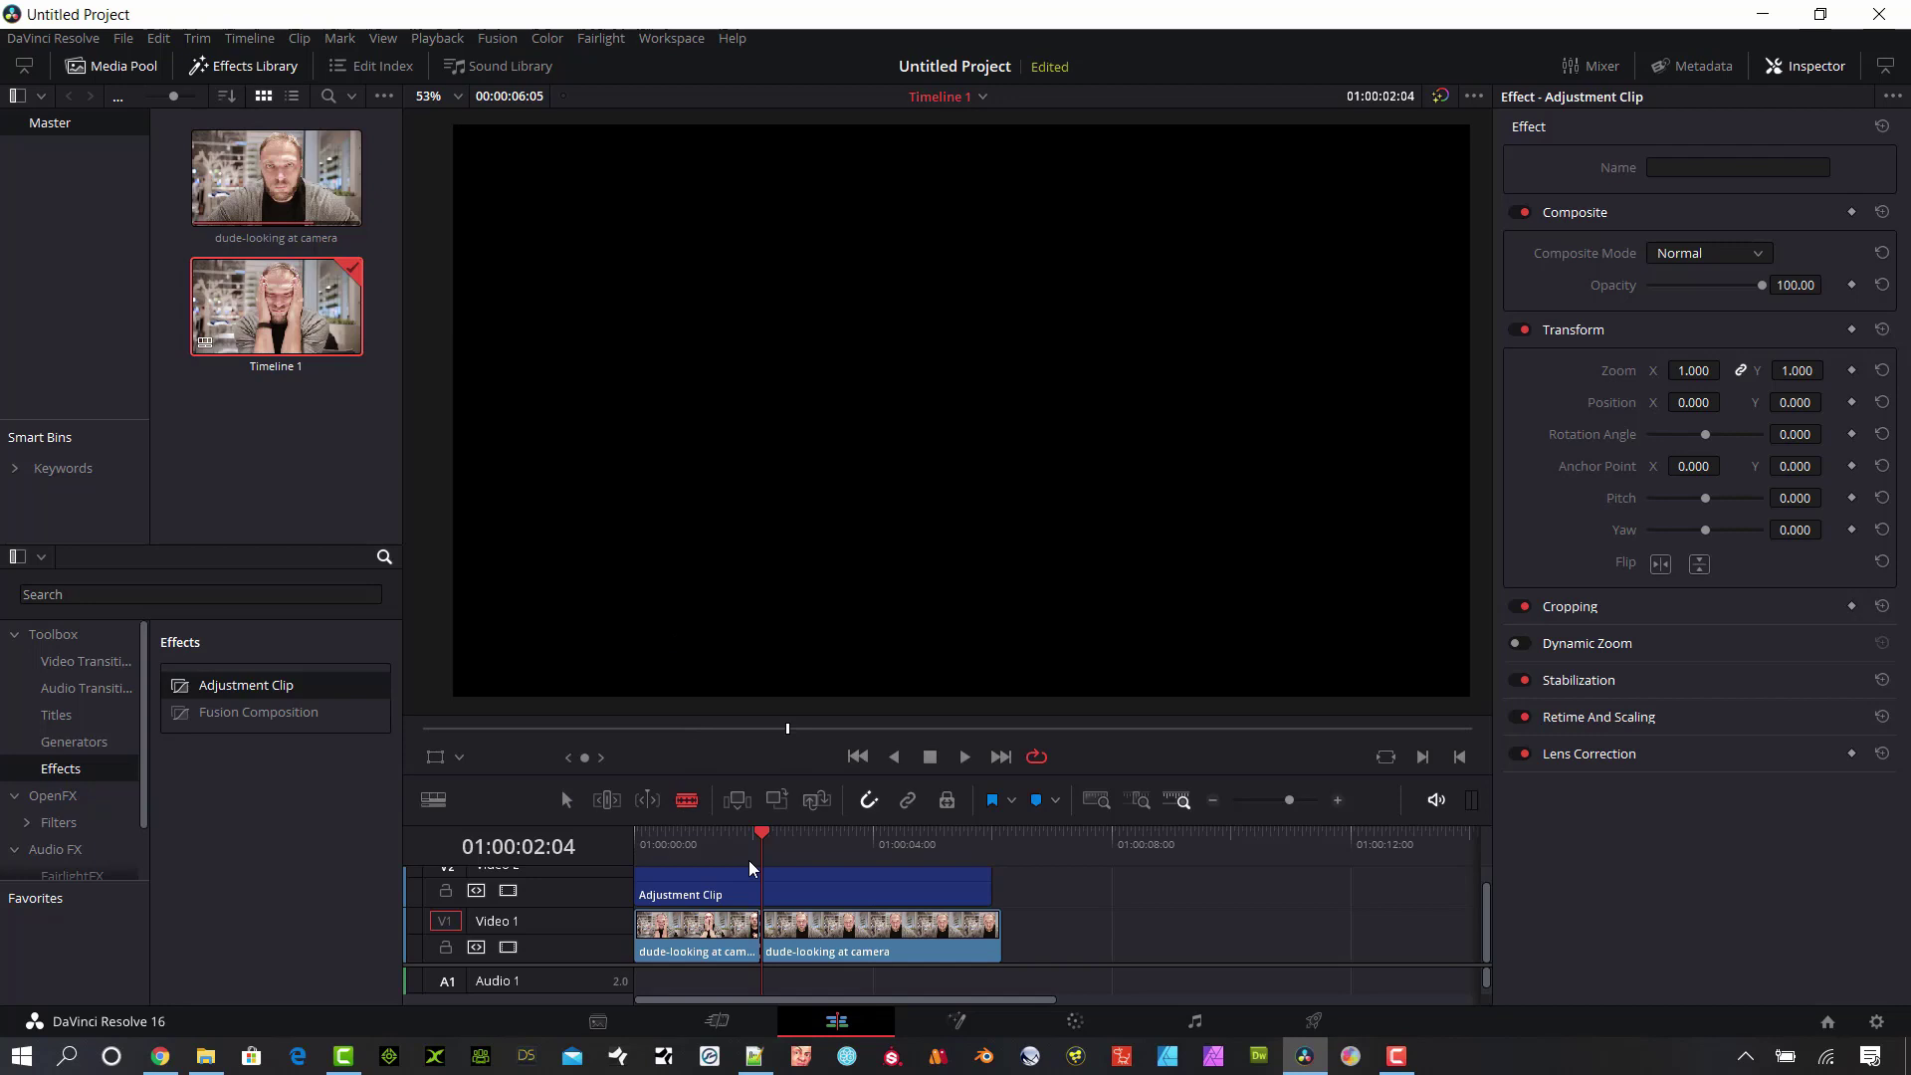
key("a")
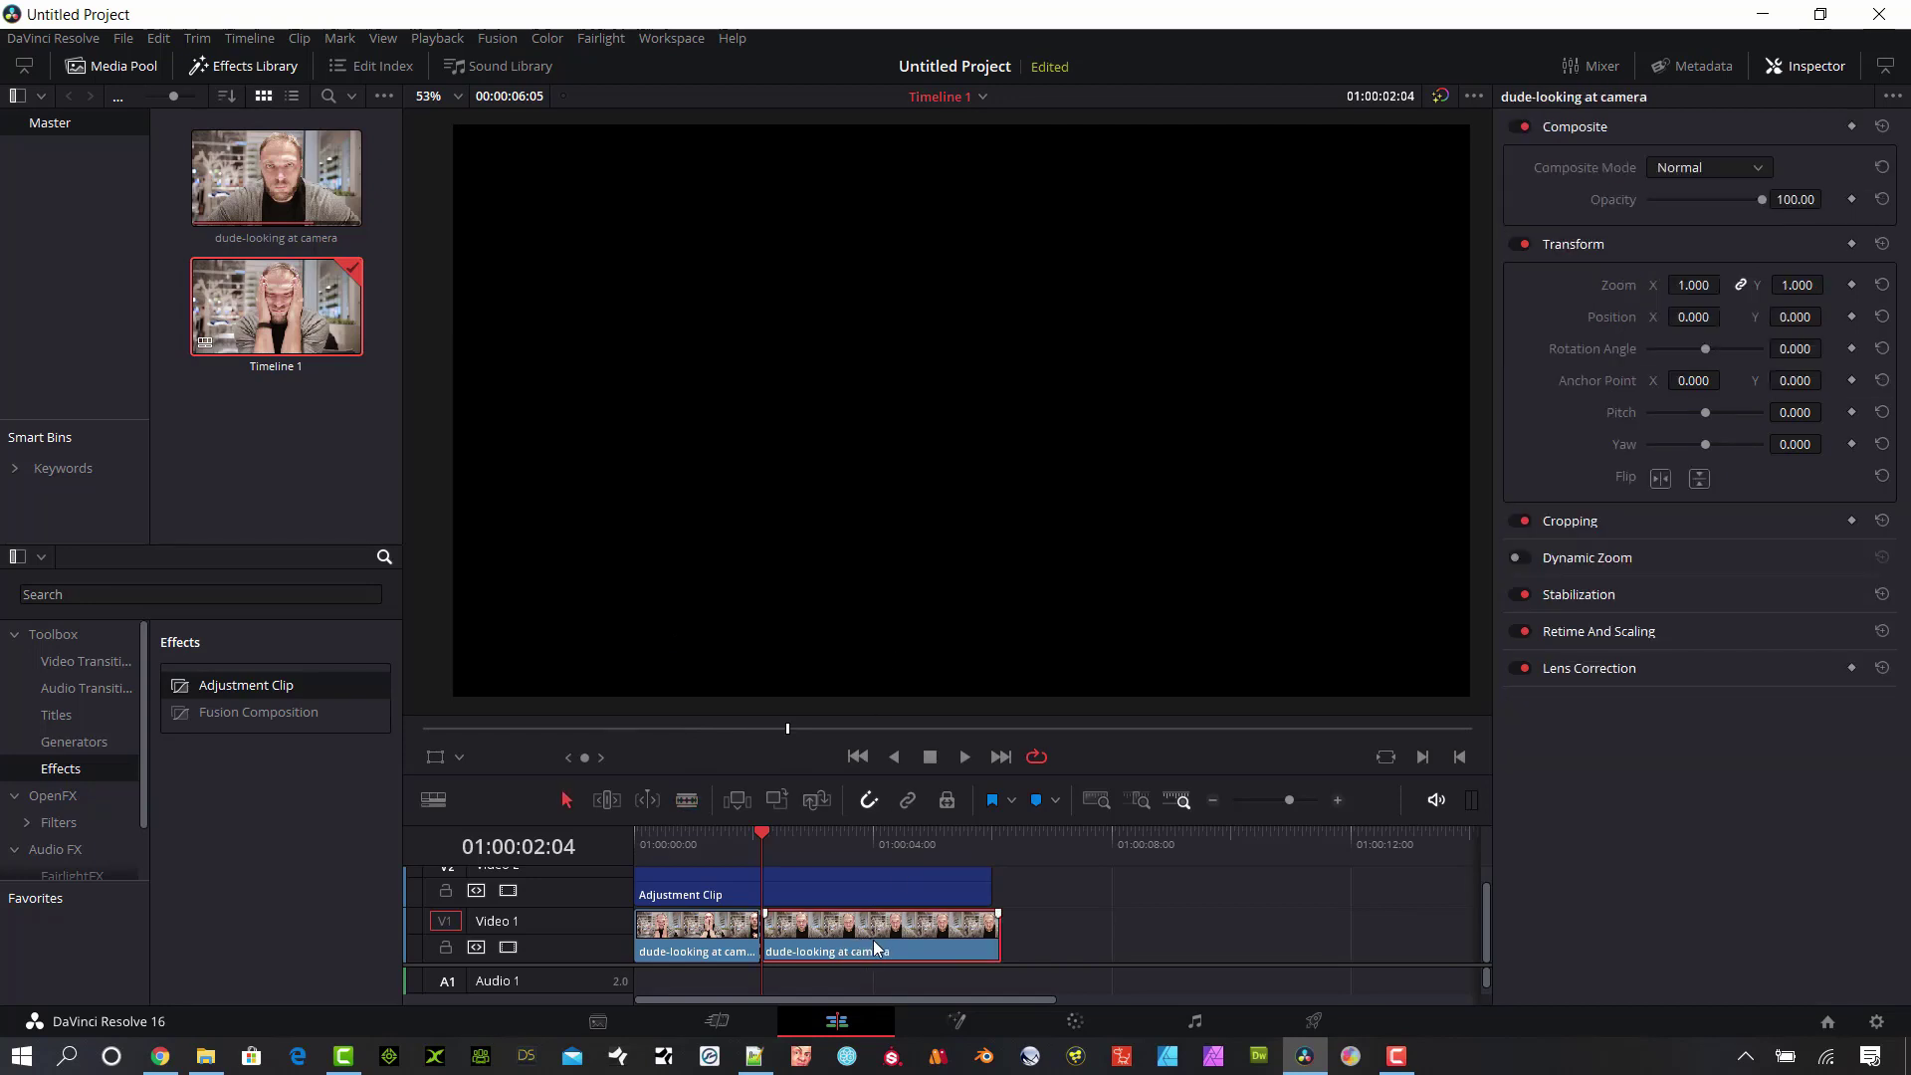
- Slow the second part of the clip to 50% speed and scrub to check it
key("ctrl+r")
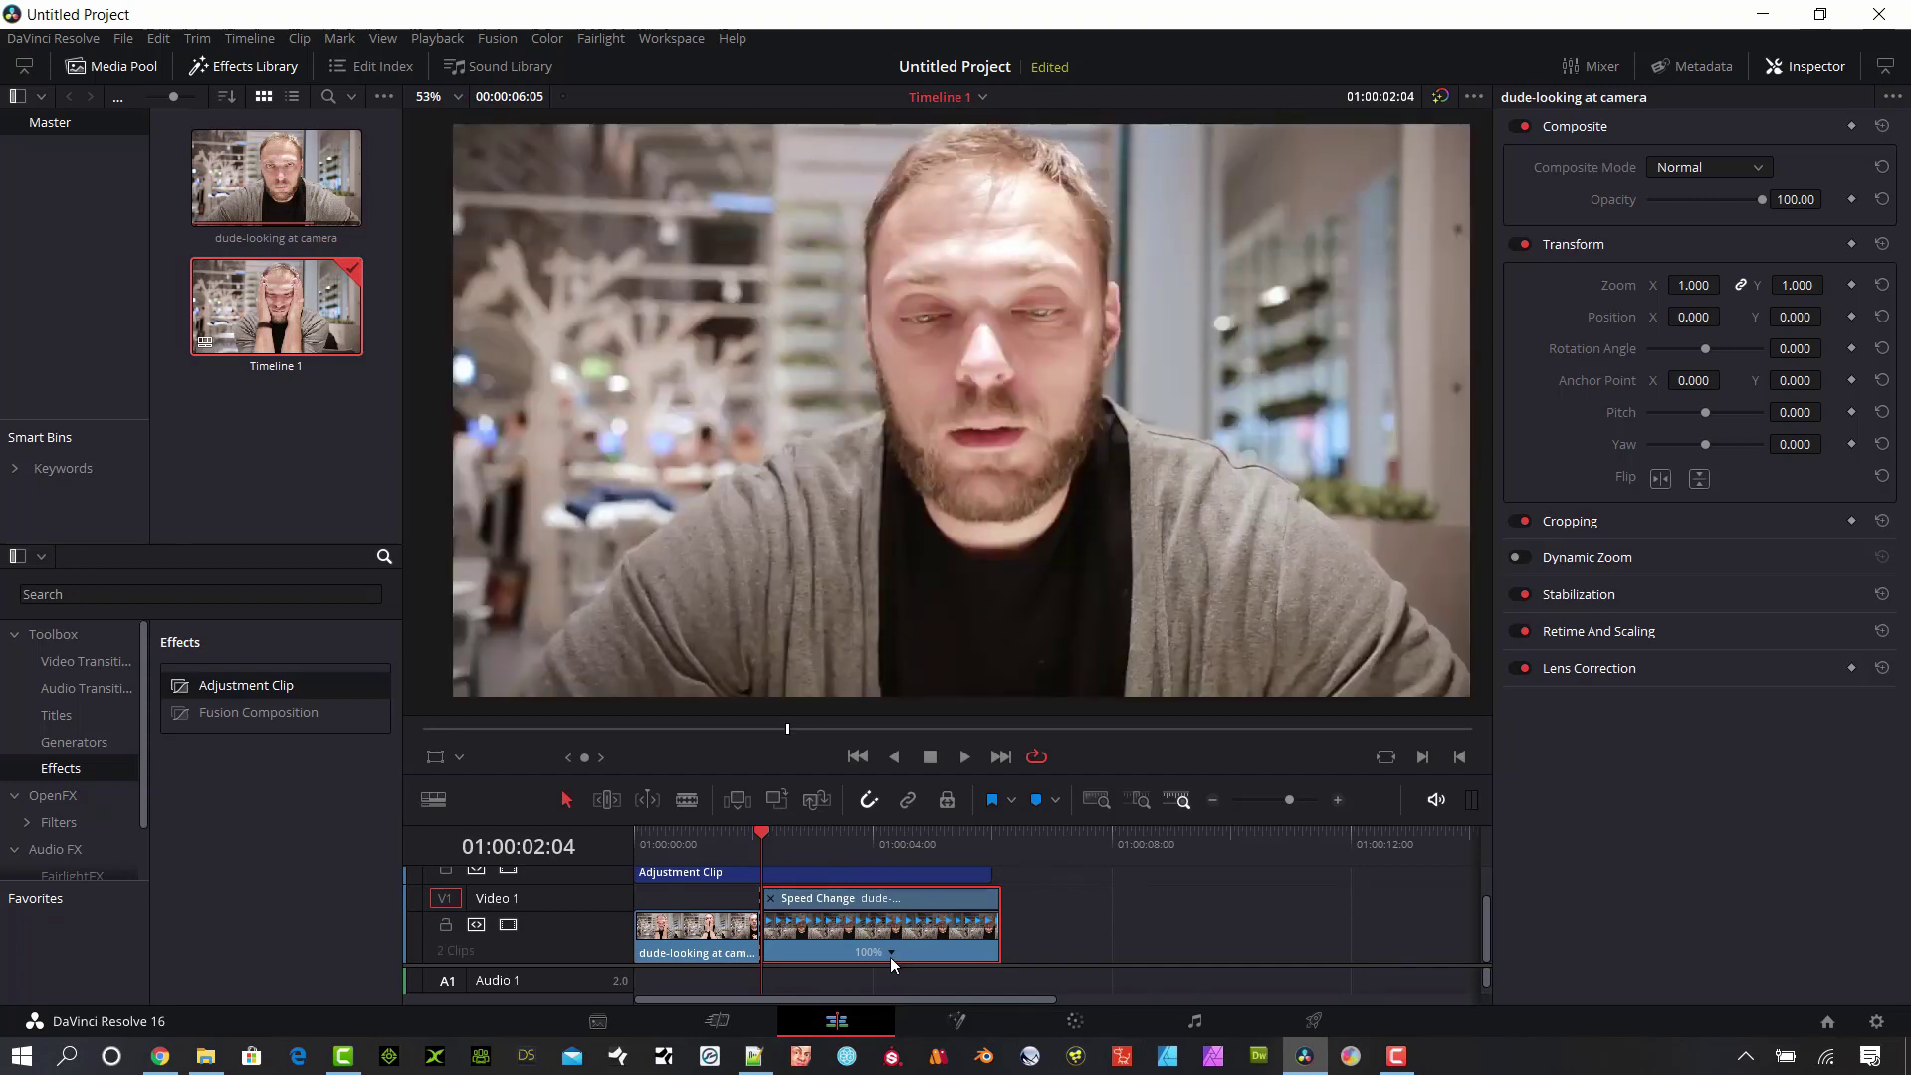
left_click(889, 953)
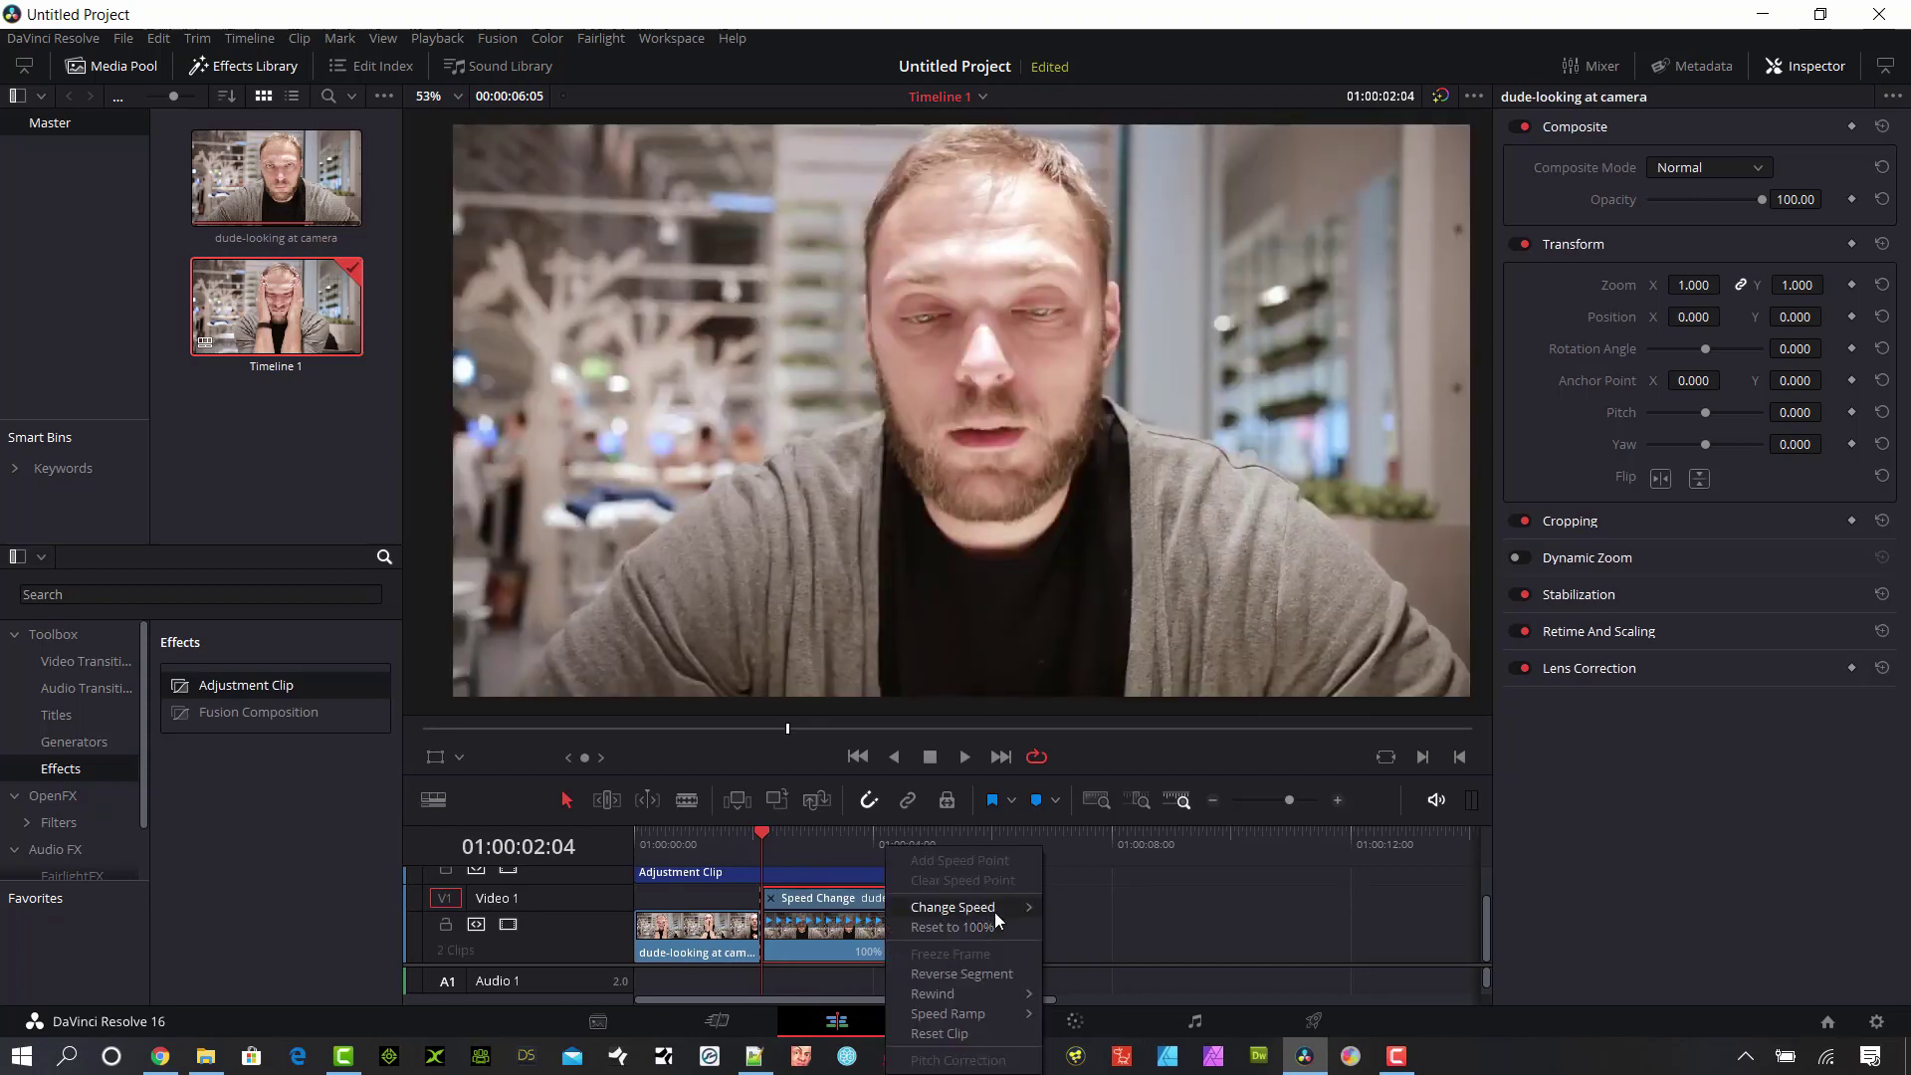
mouse_move(995, 912)
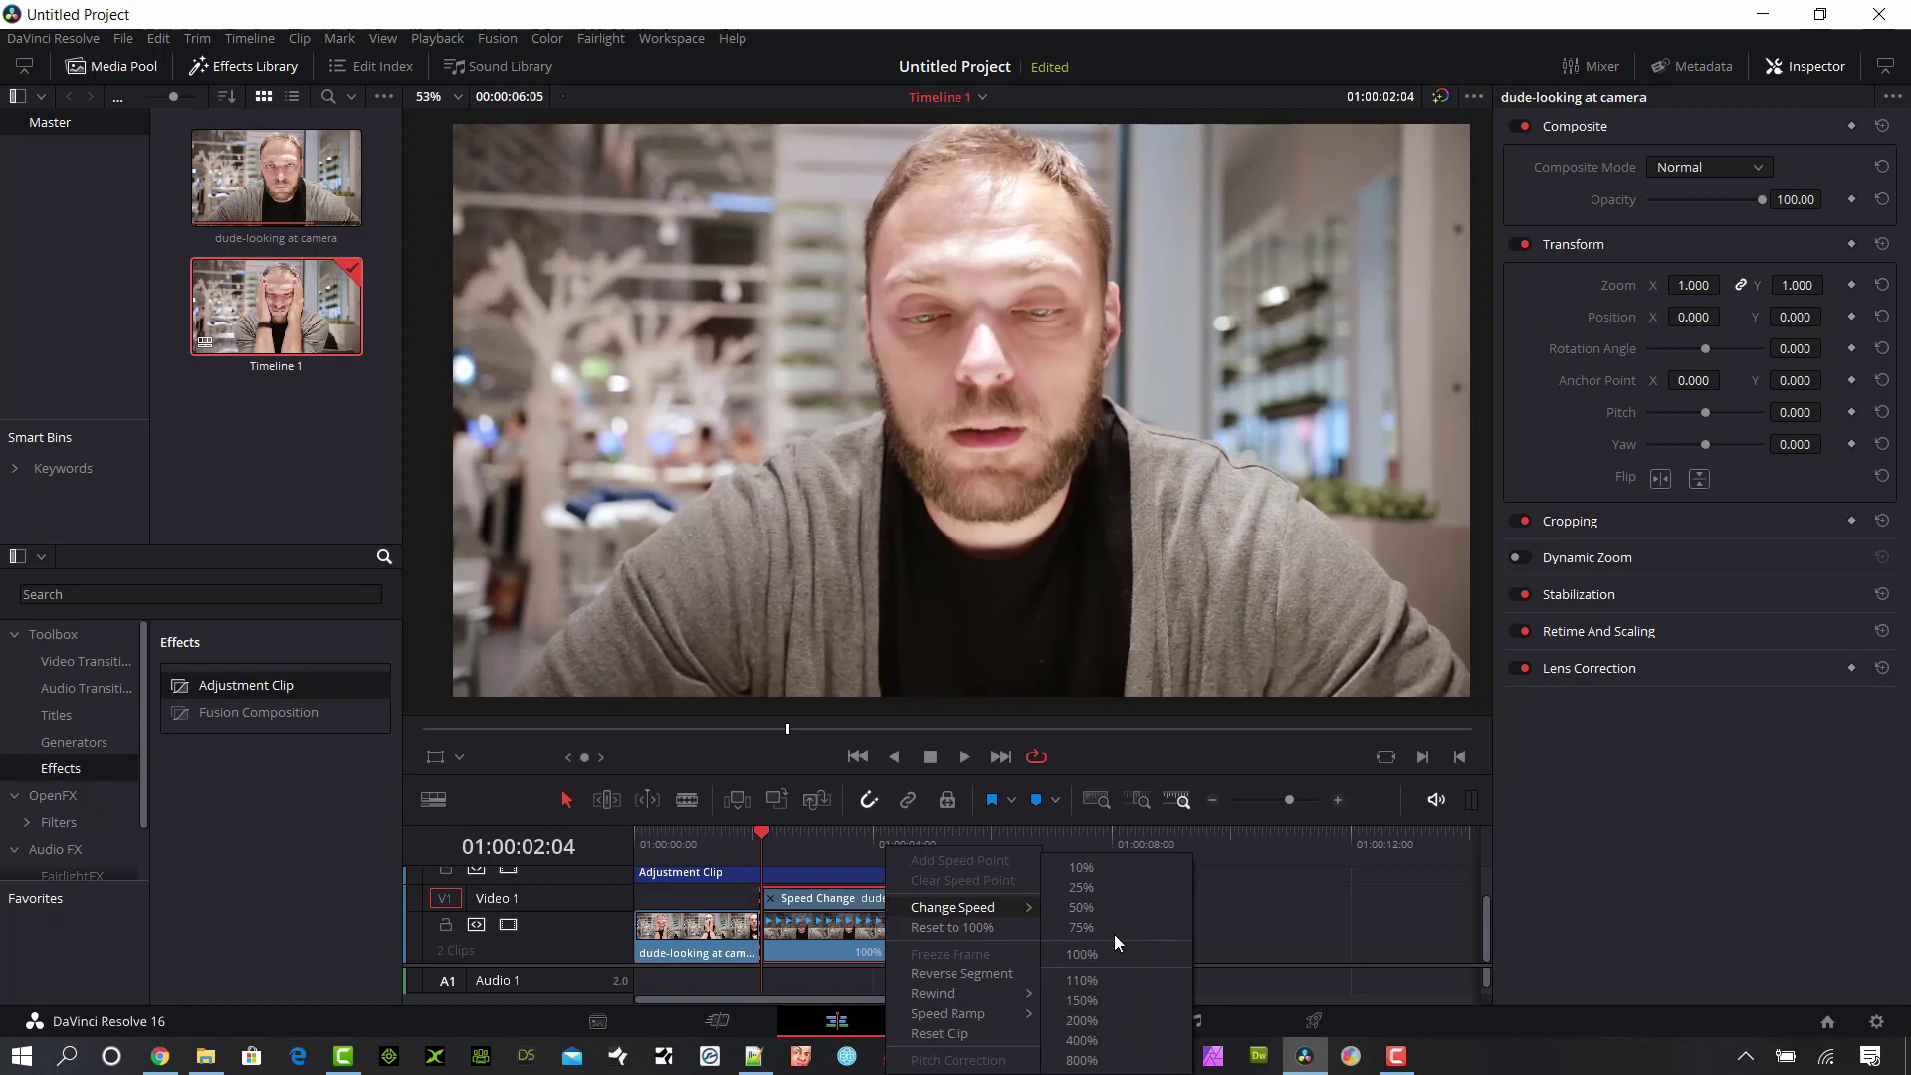
left_click(1103, 906)
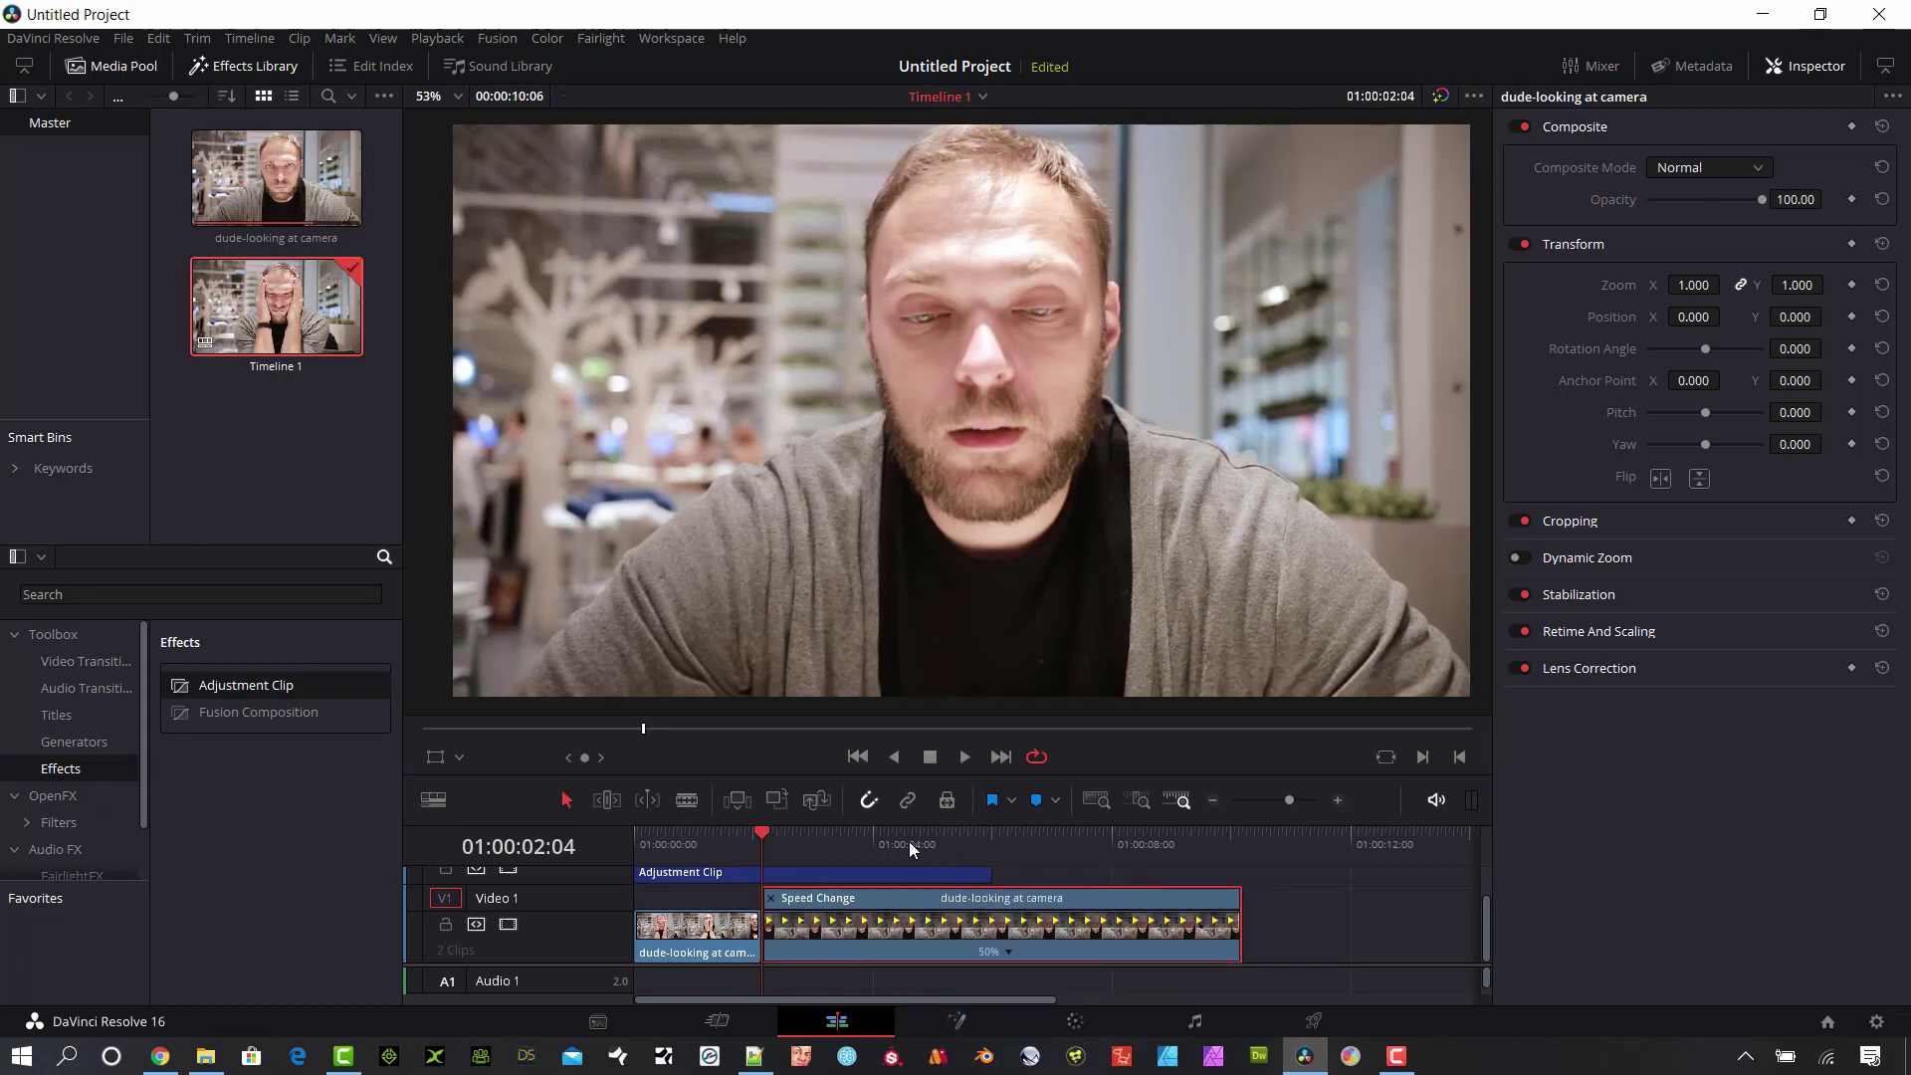
left_click_drag(780, 834, 716, 862)
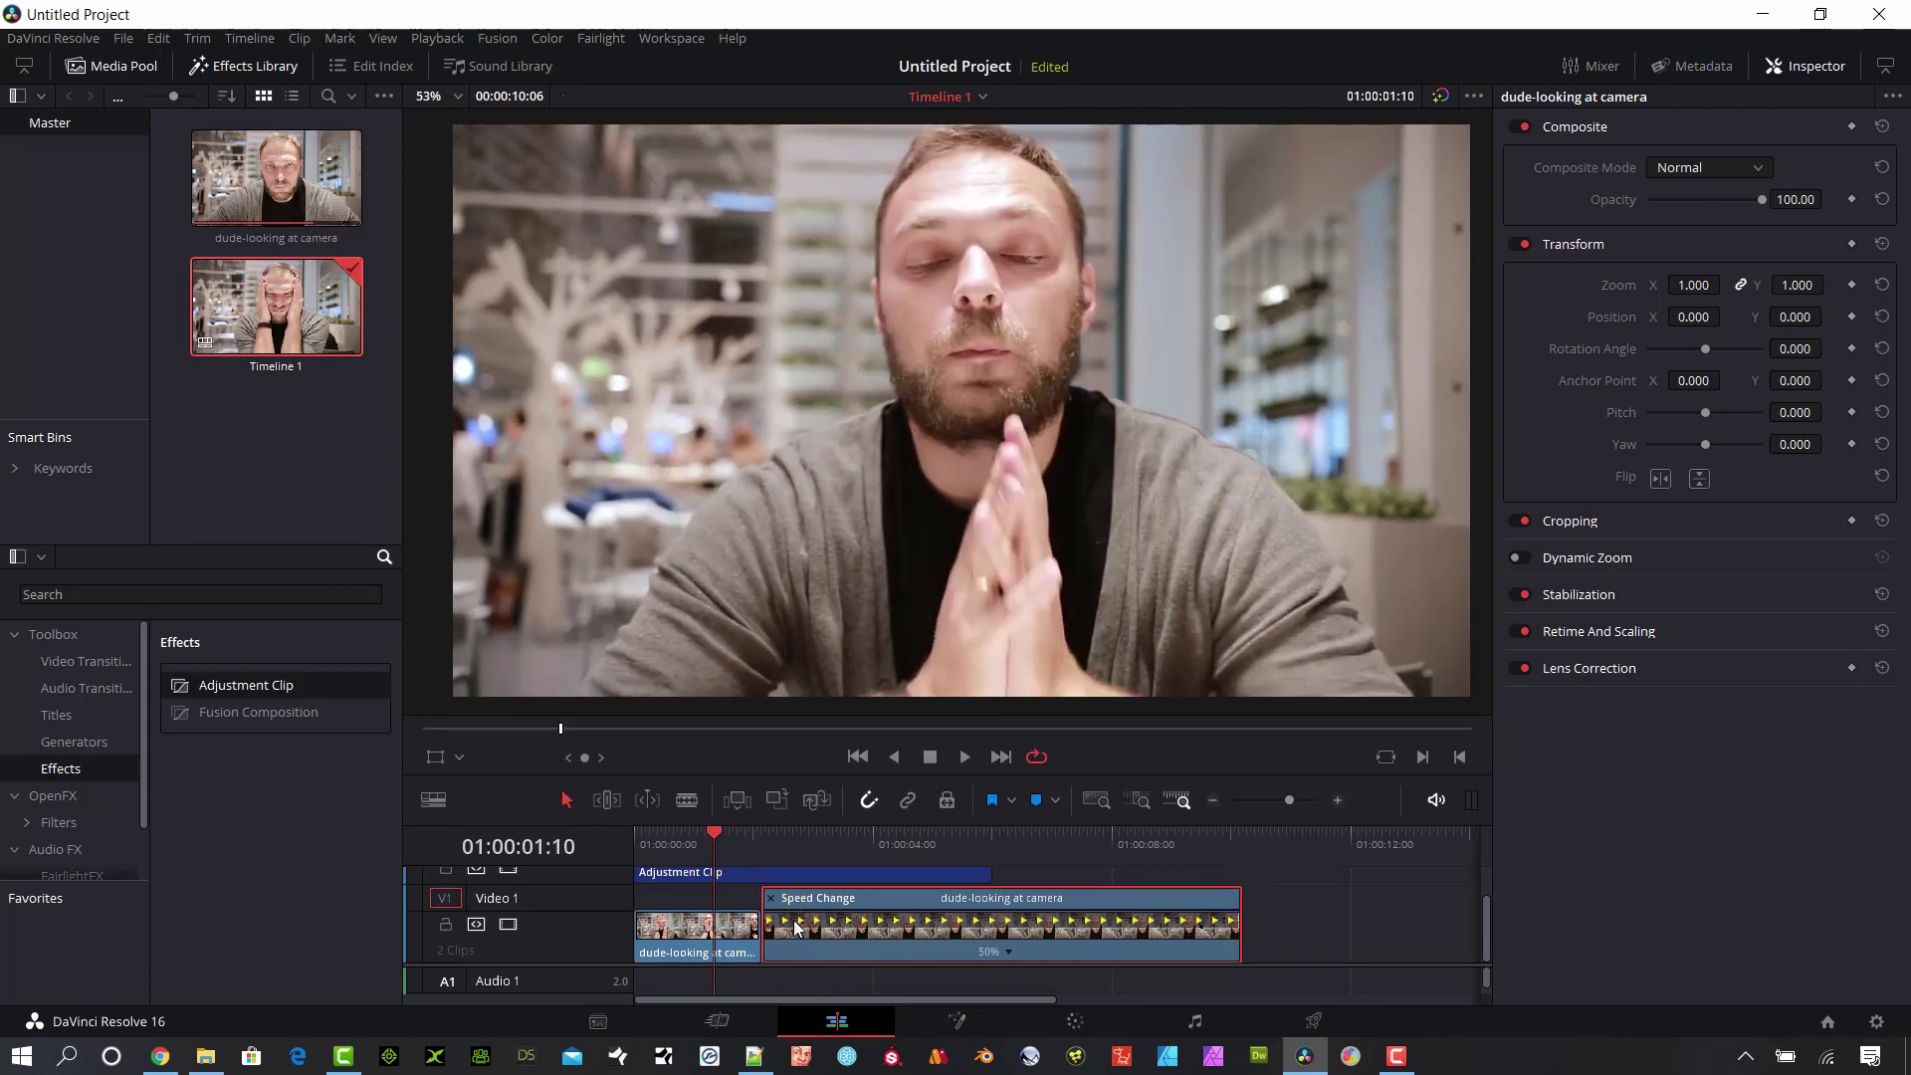
key("ctrl+r")
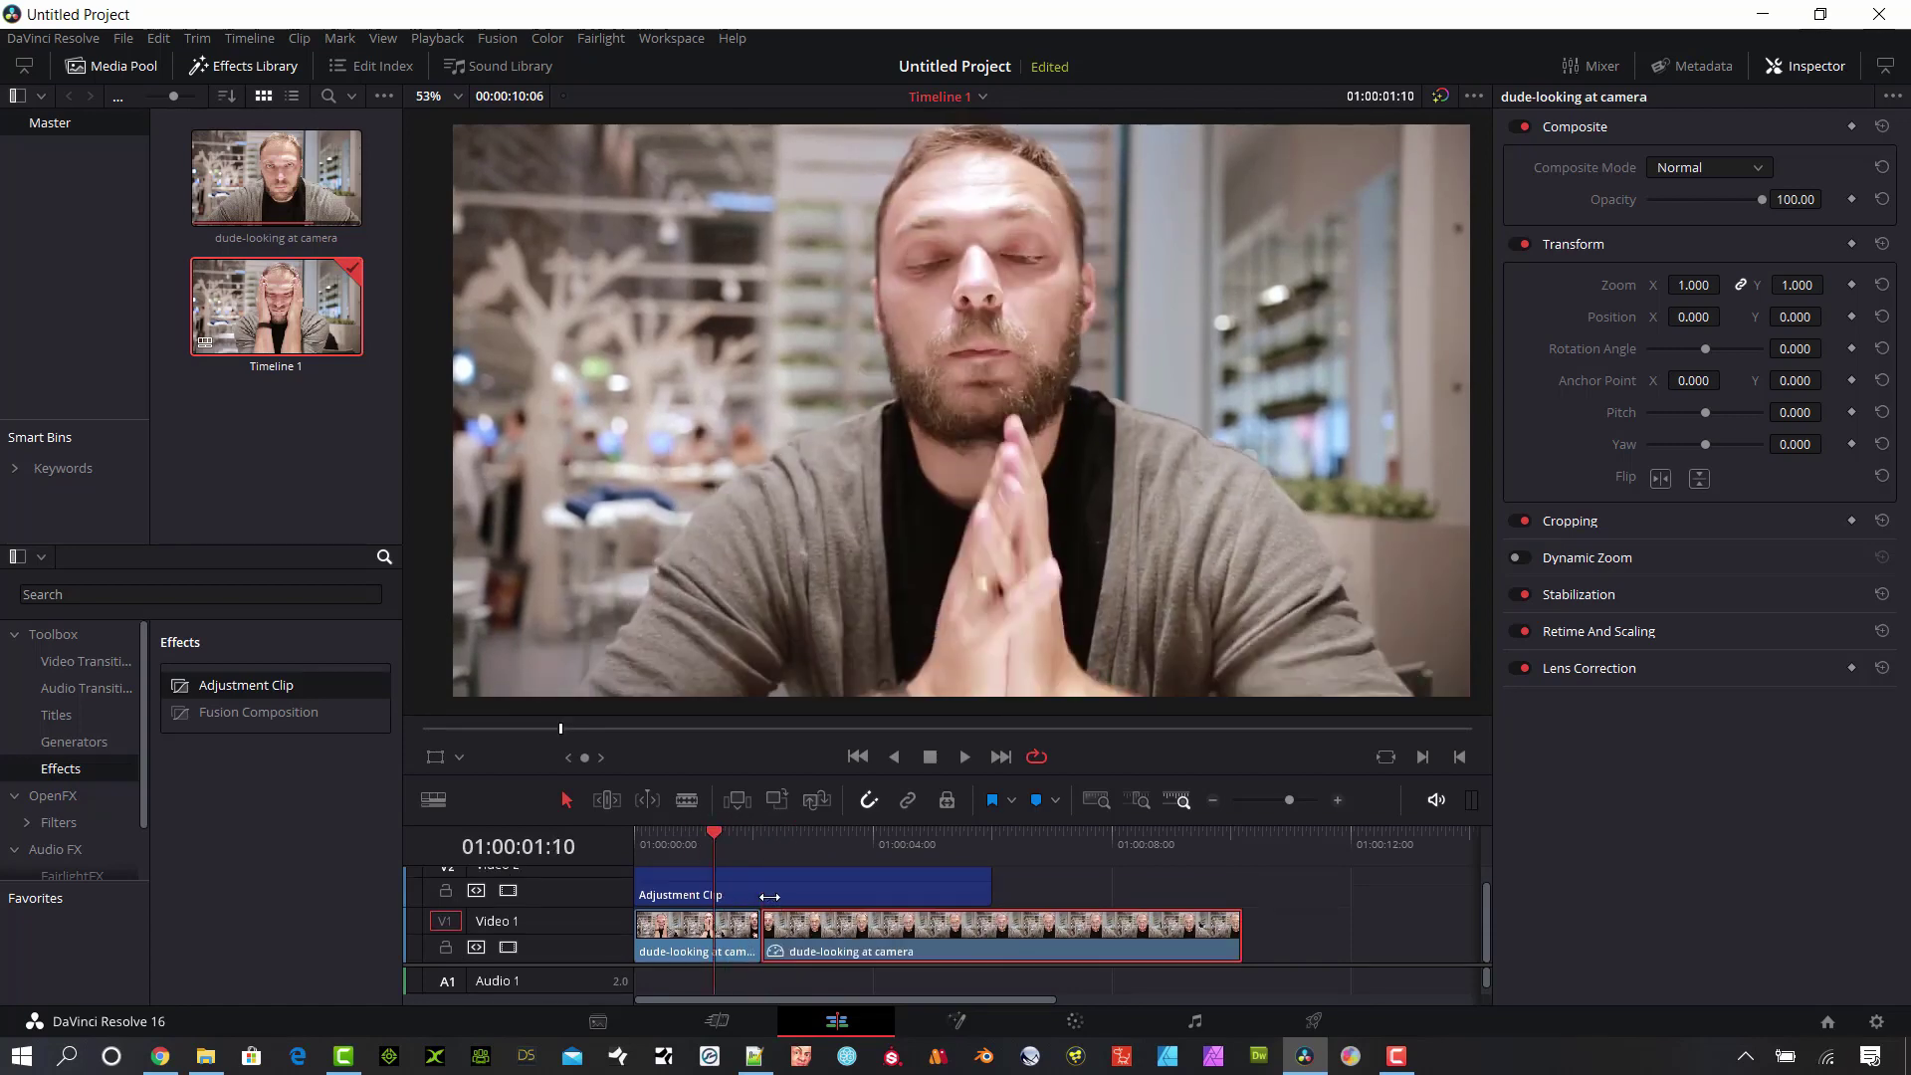
- Speed the first part of the clip up to 150%
left_click(698, 941)
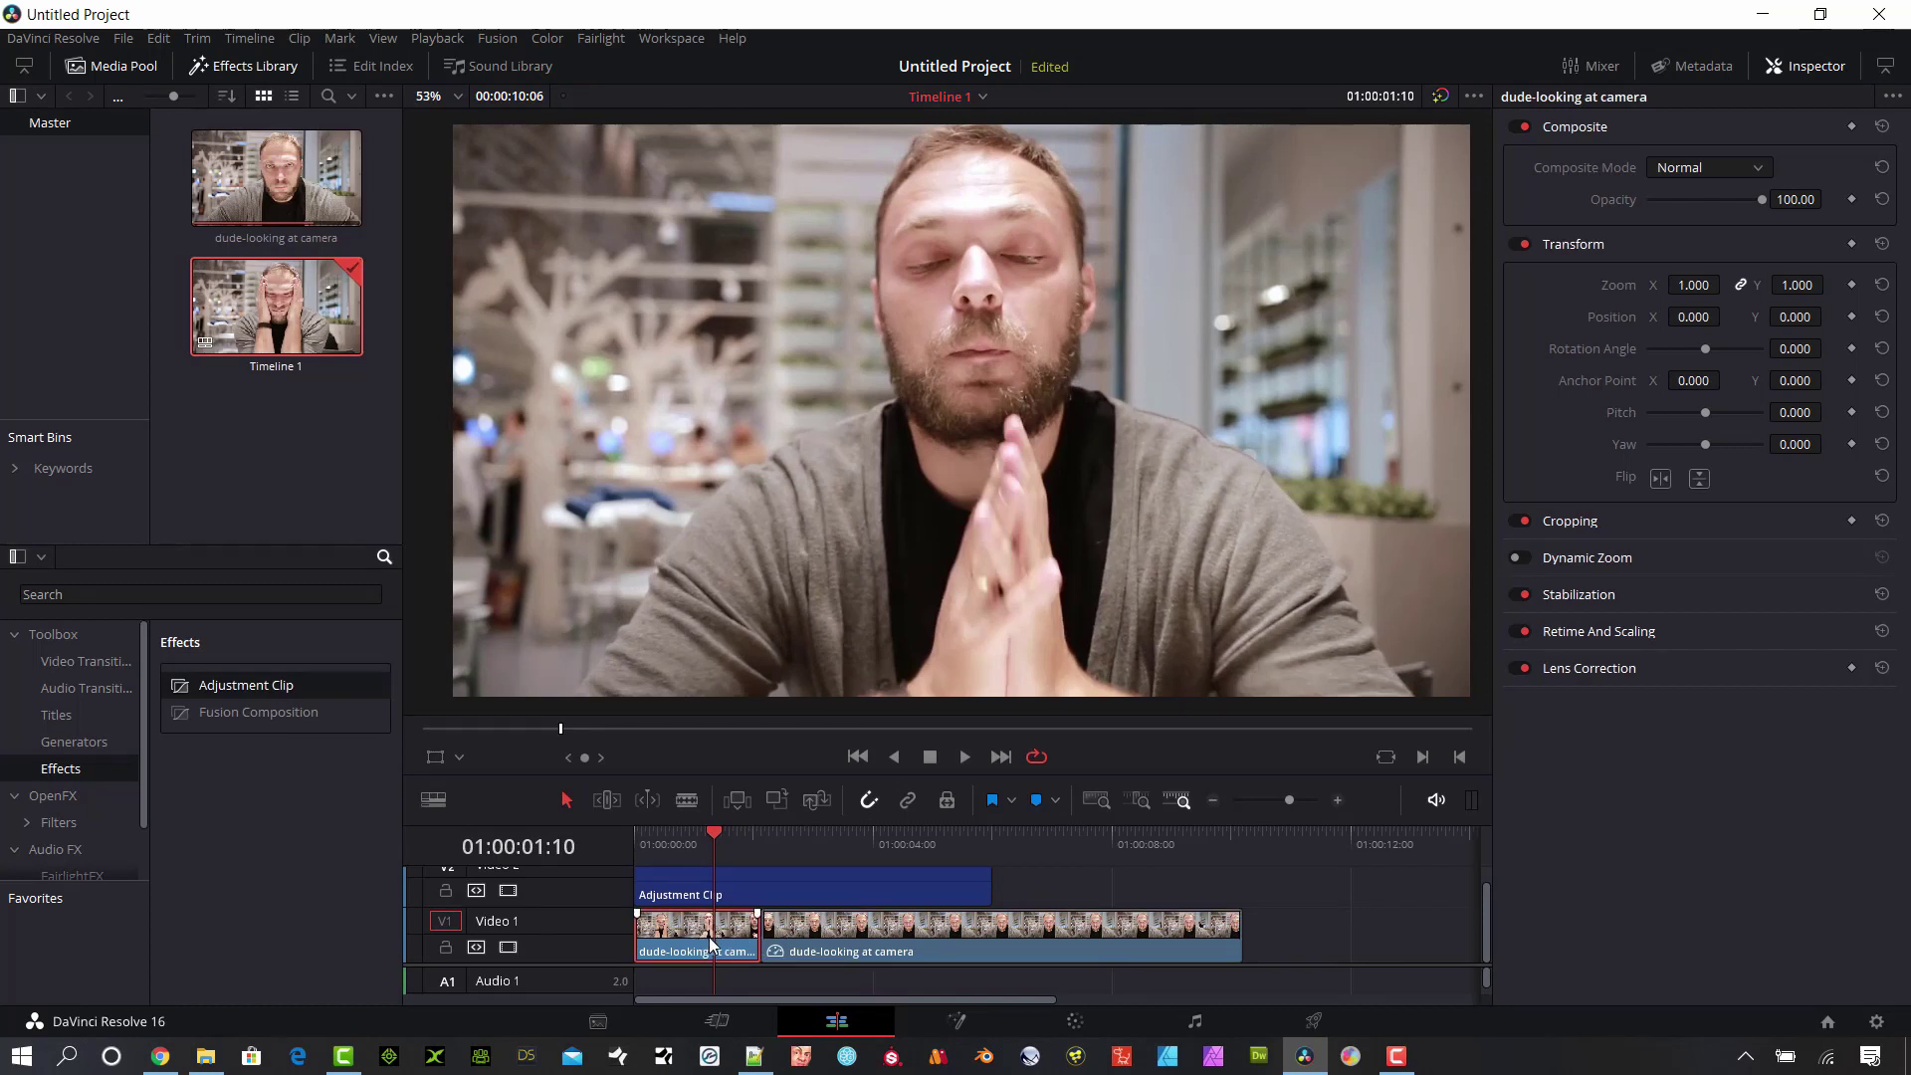
key("ctrl+r")
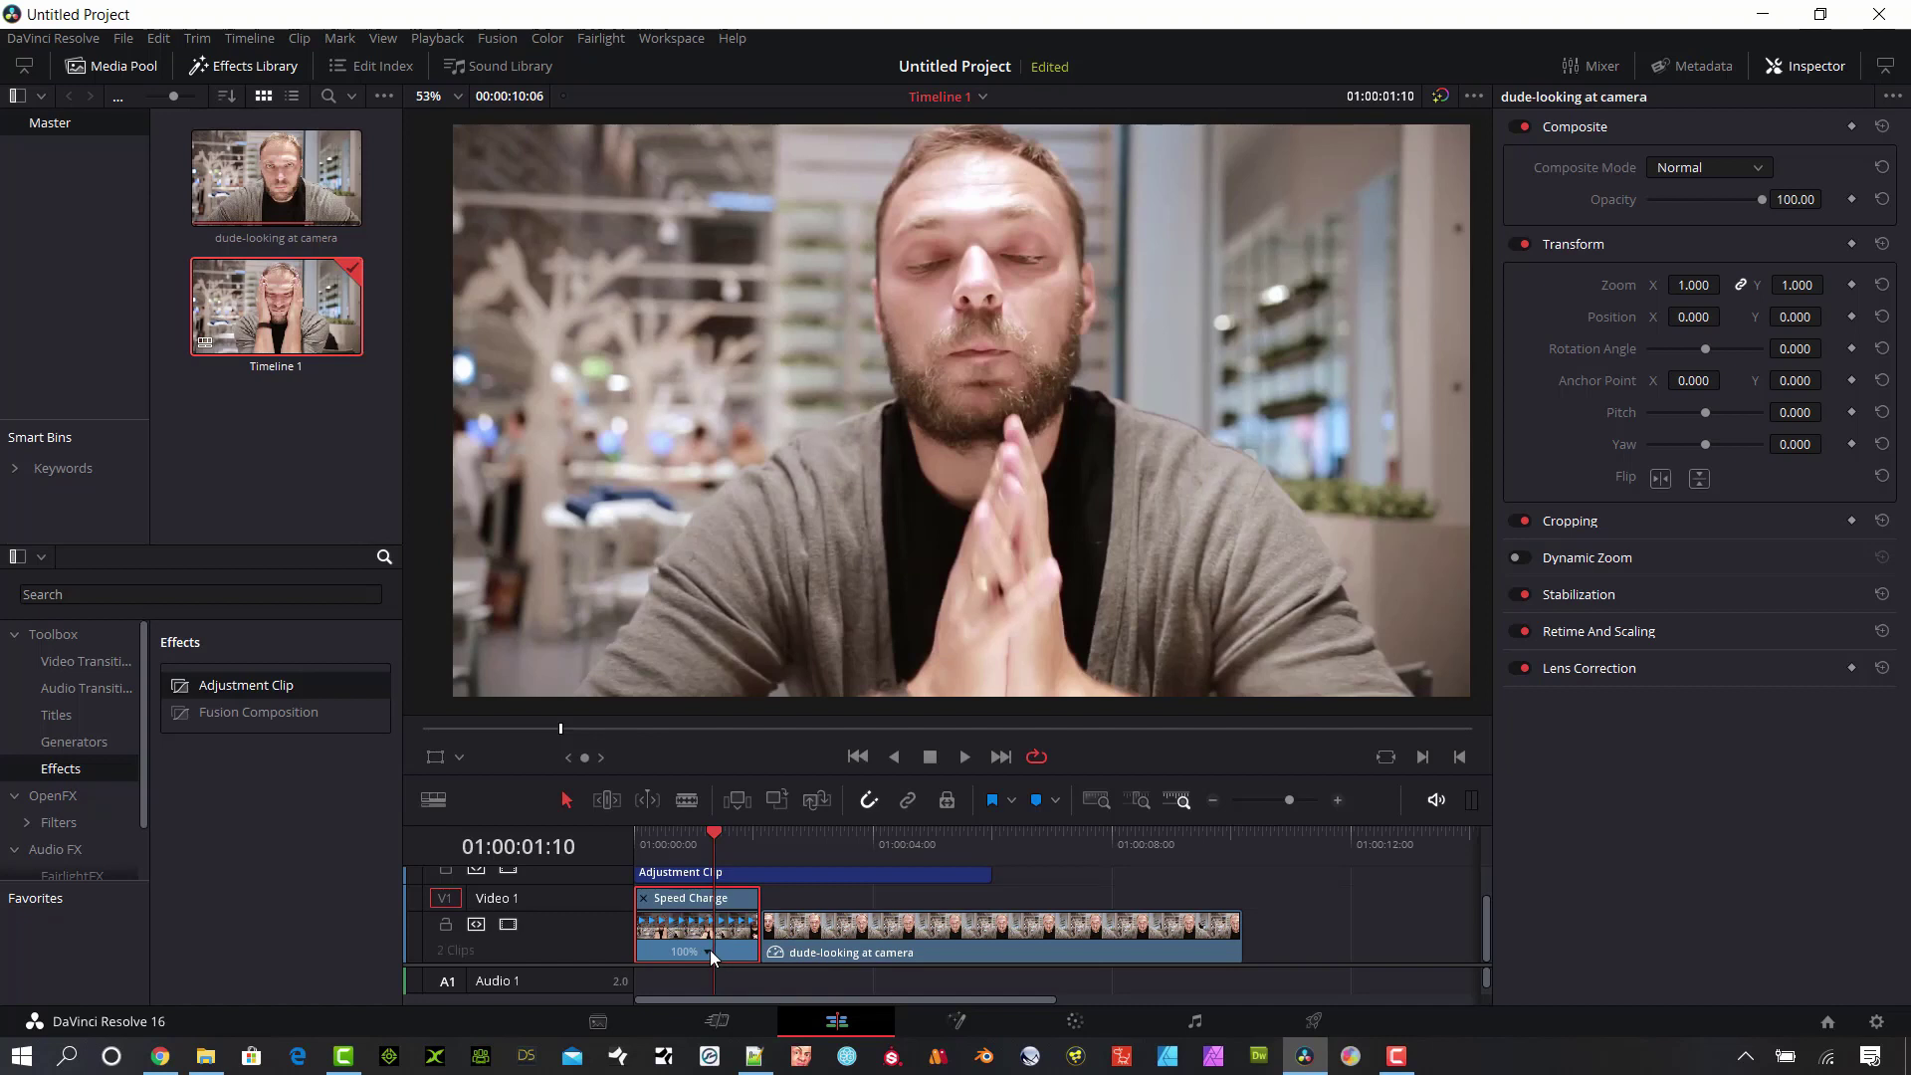
left_click(709, 950)
mouse_move(807, 904)
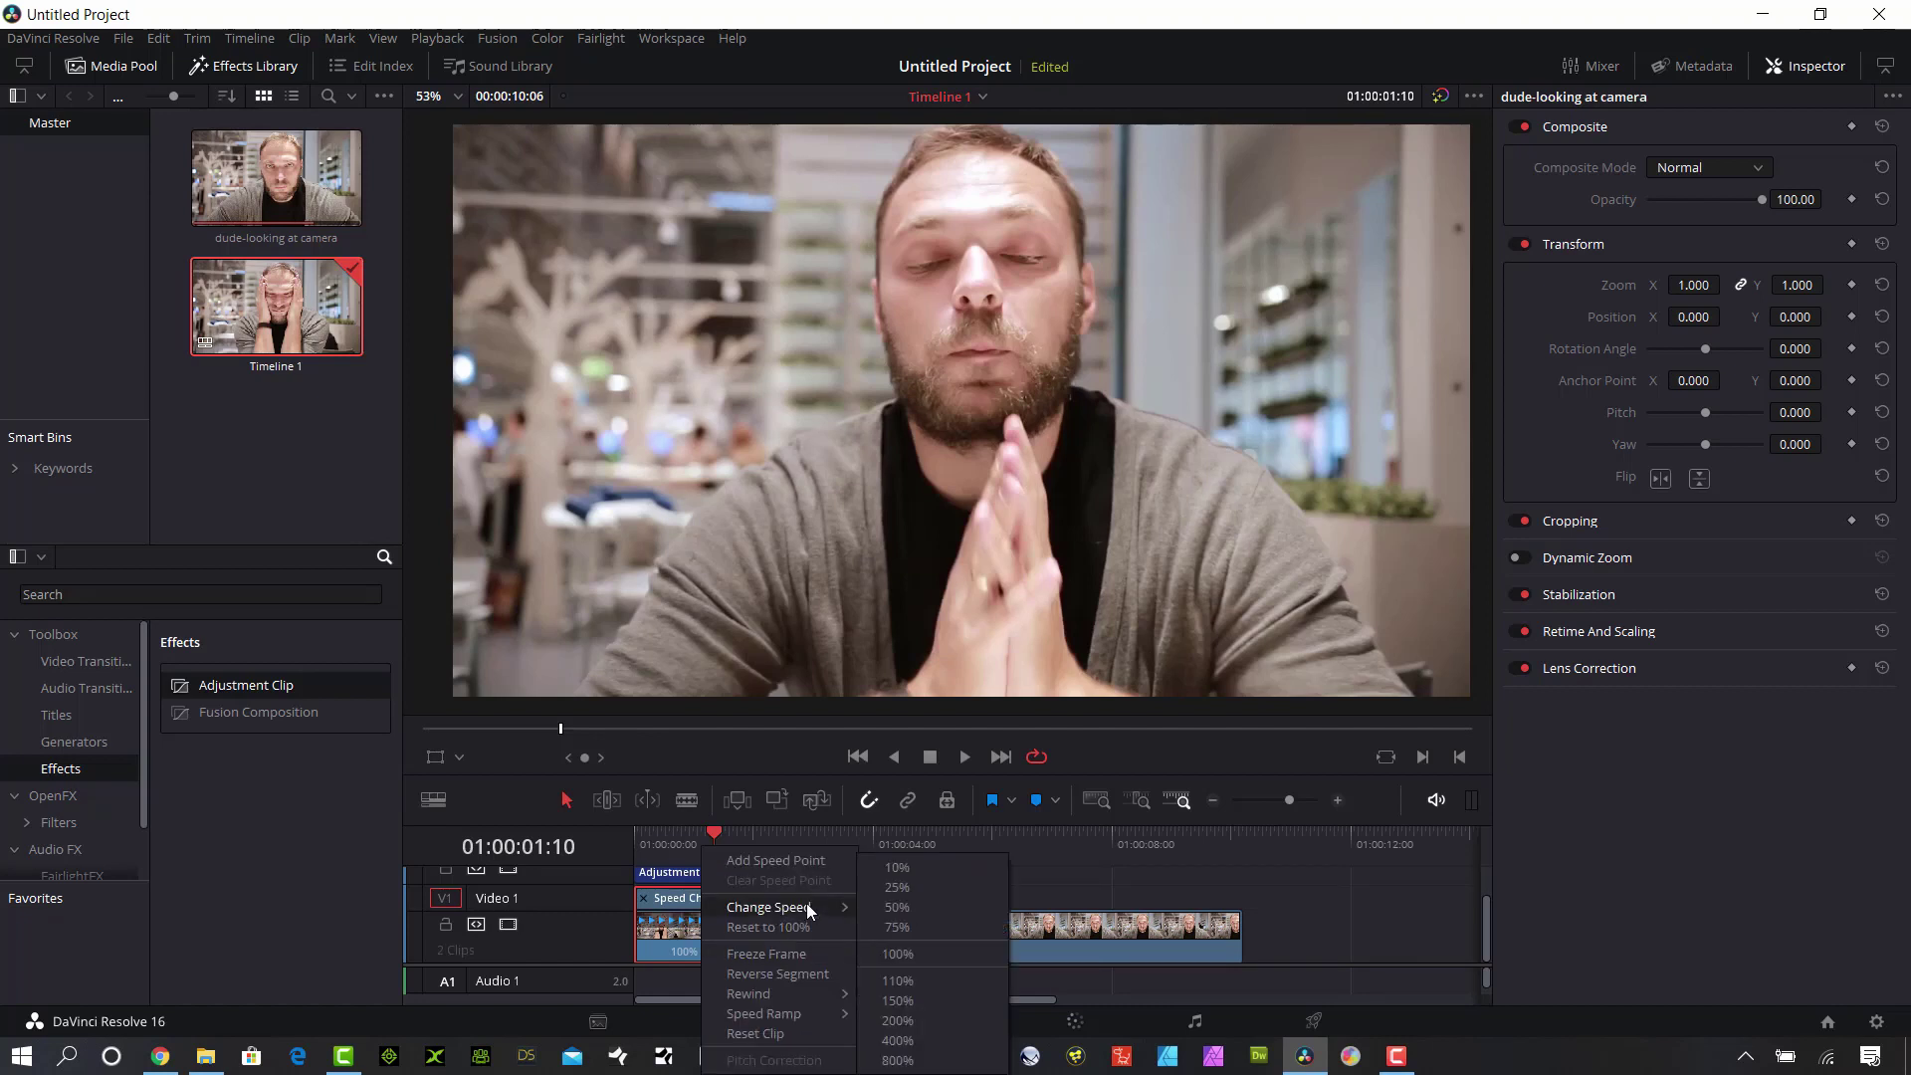
left_click(932, 998)
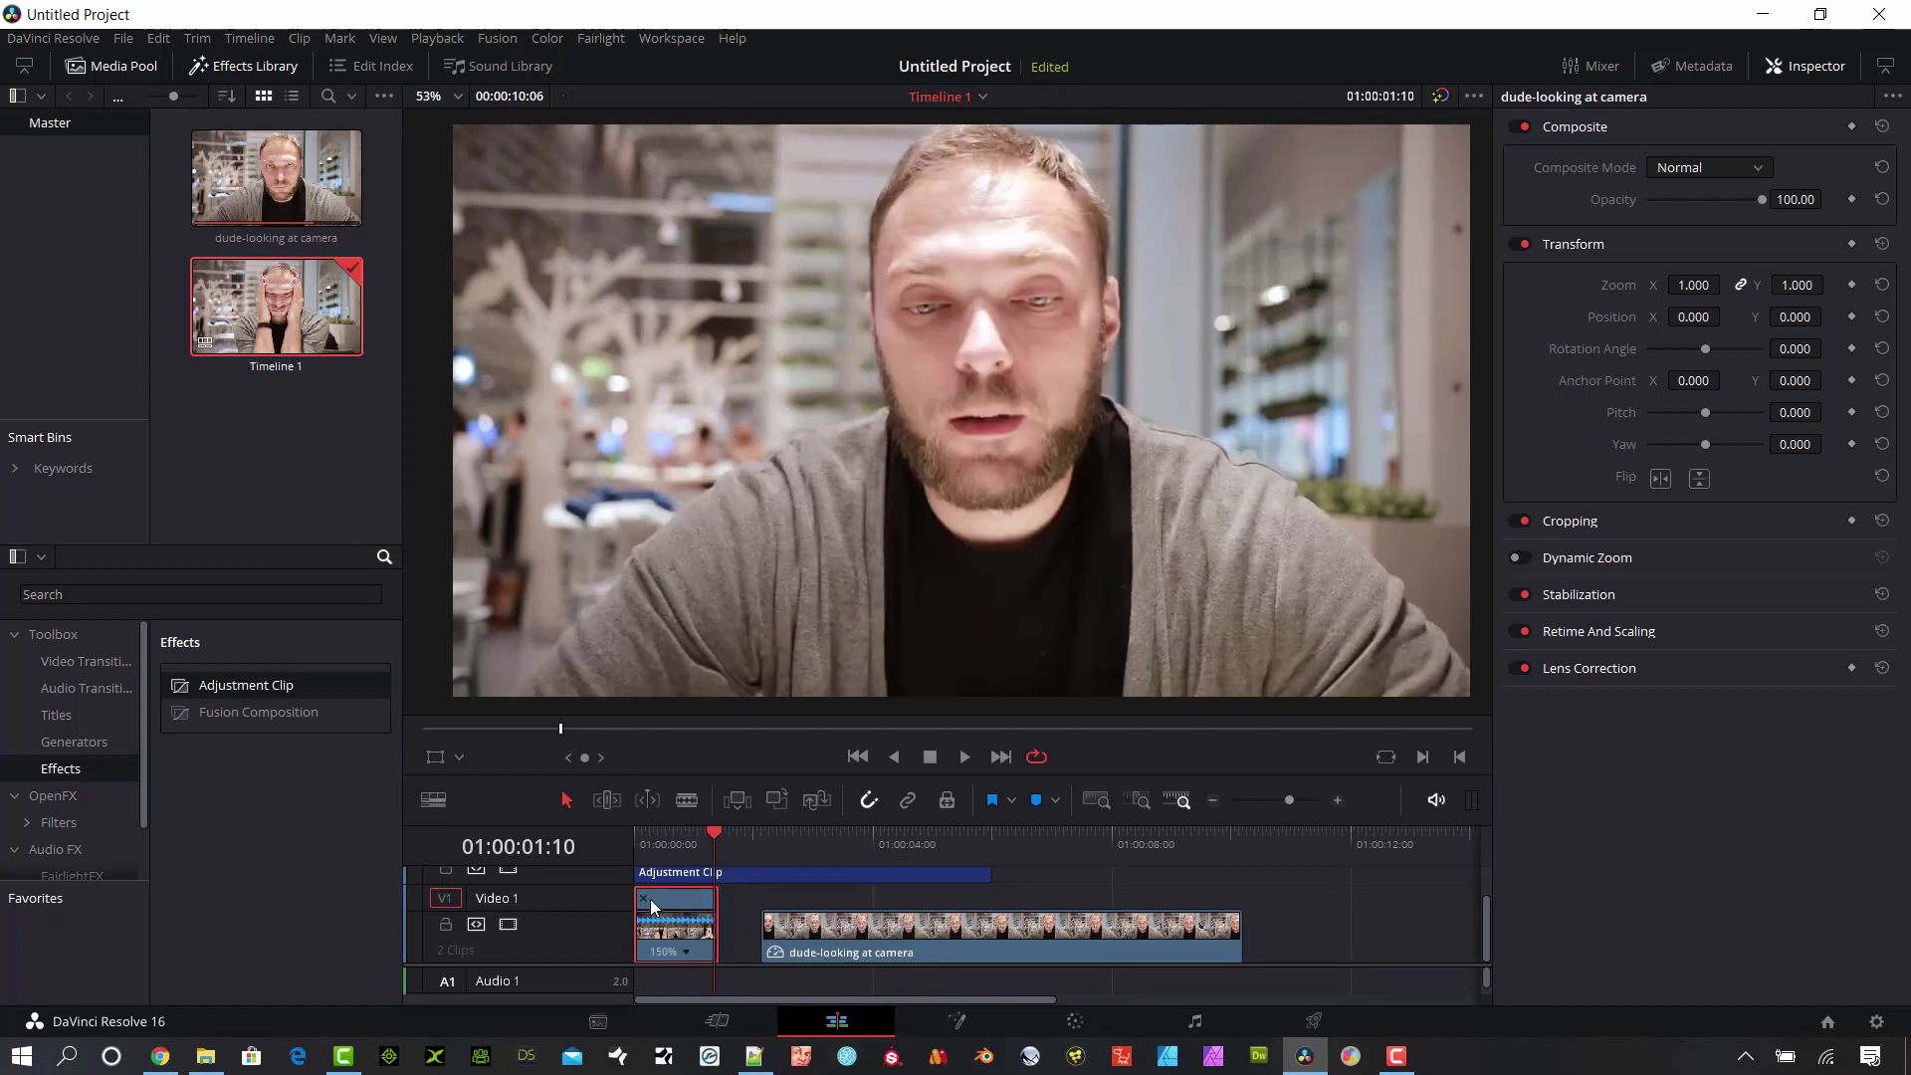
key("ctrl+r")
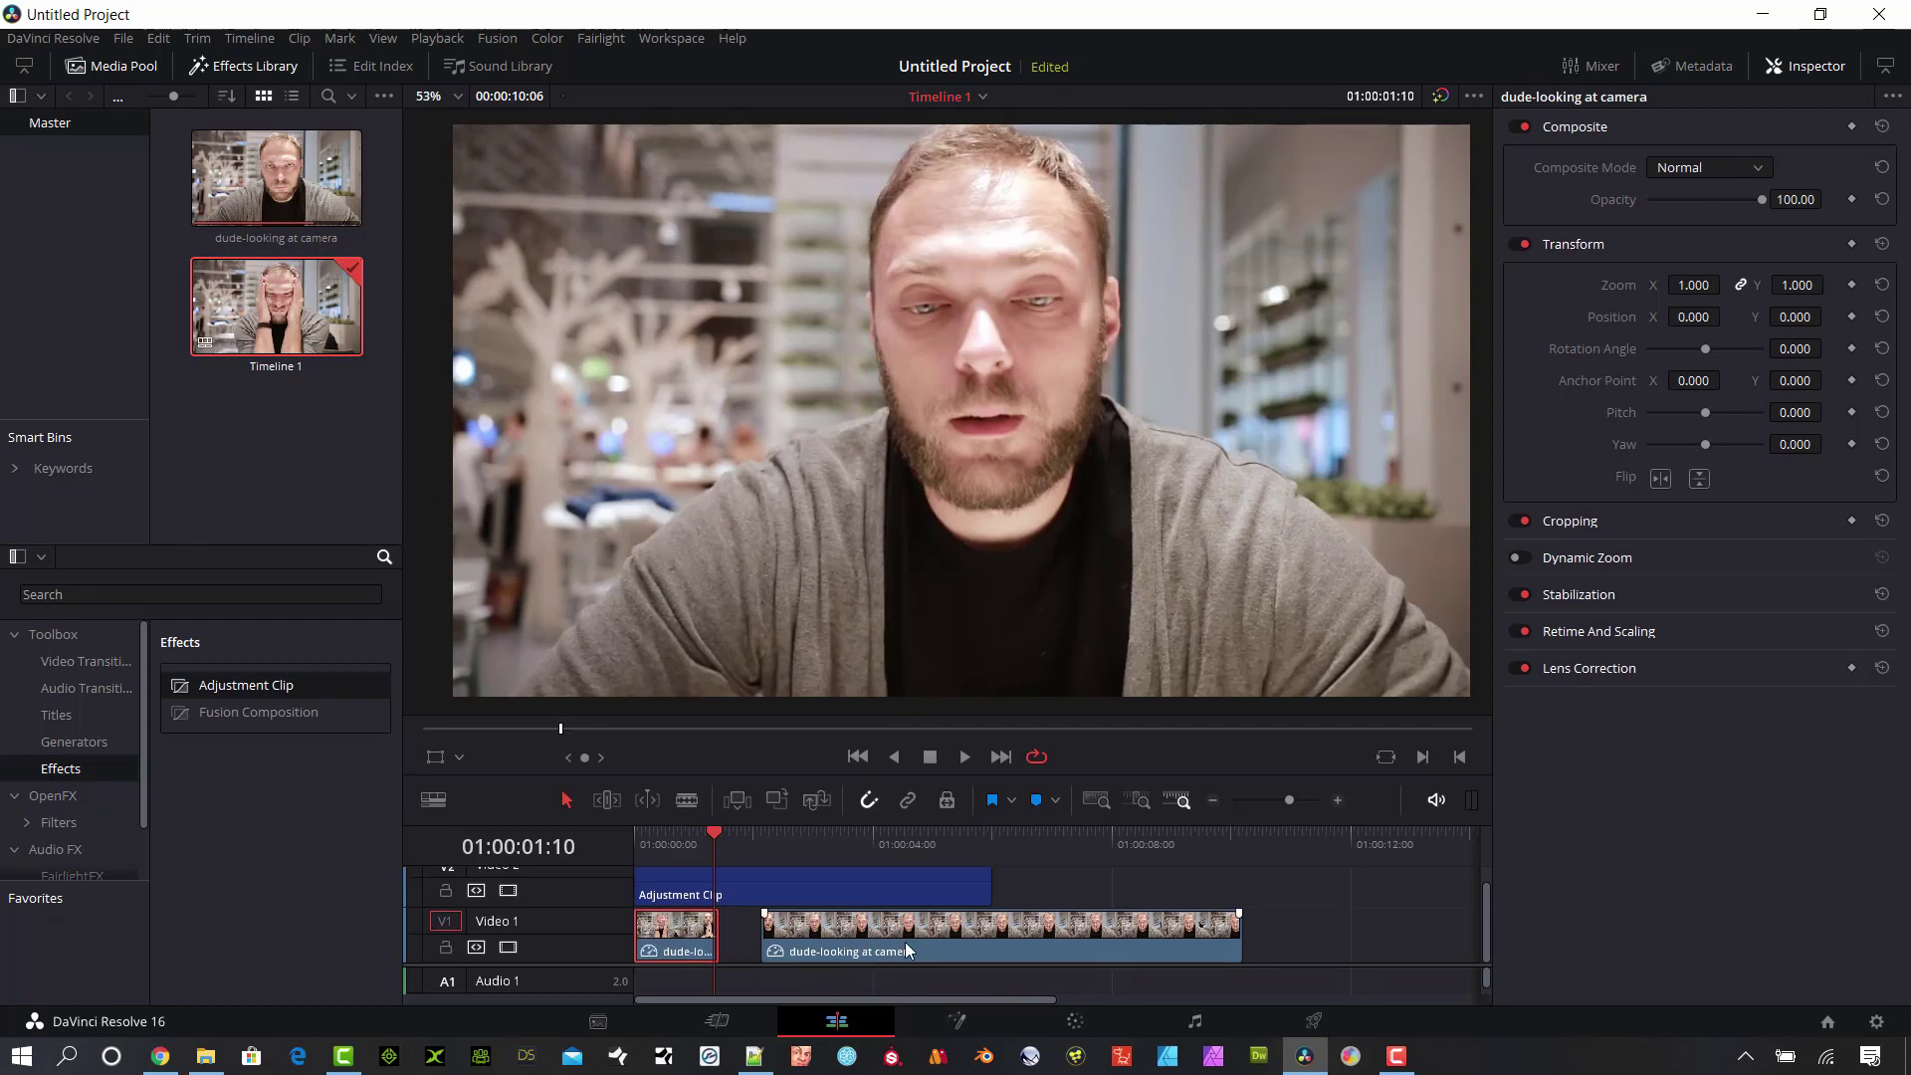
- Close the gap between the two parts and extend the Adjustment Clip to the footage's end
left_click_drag(904, 942, 862, 946)
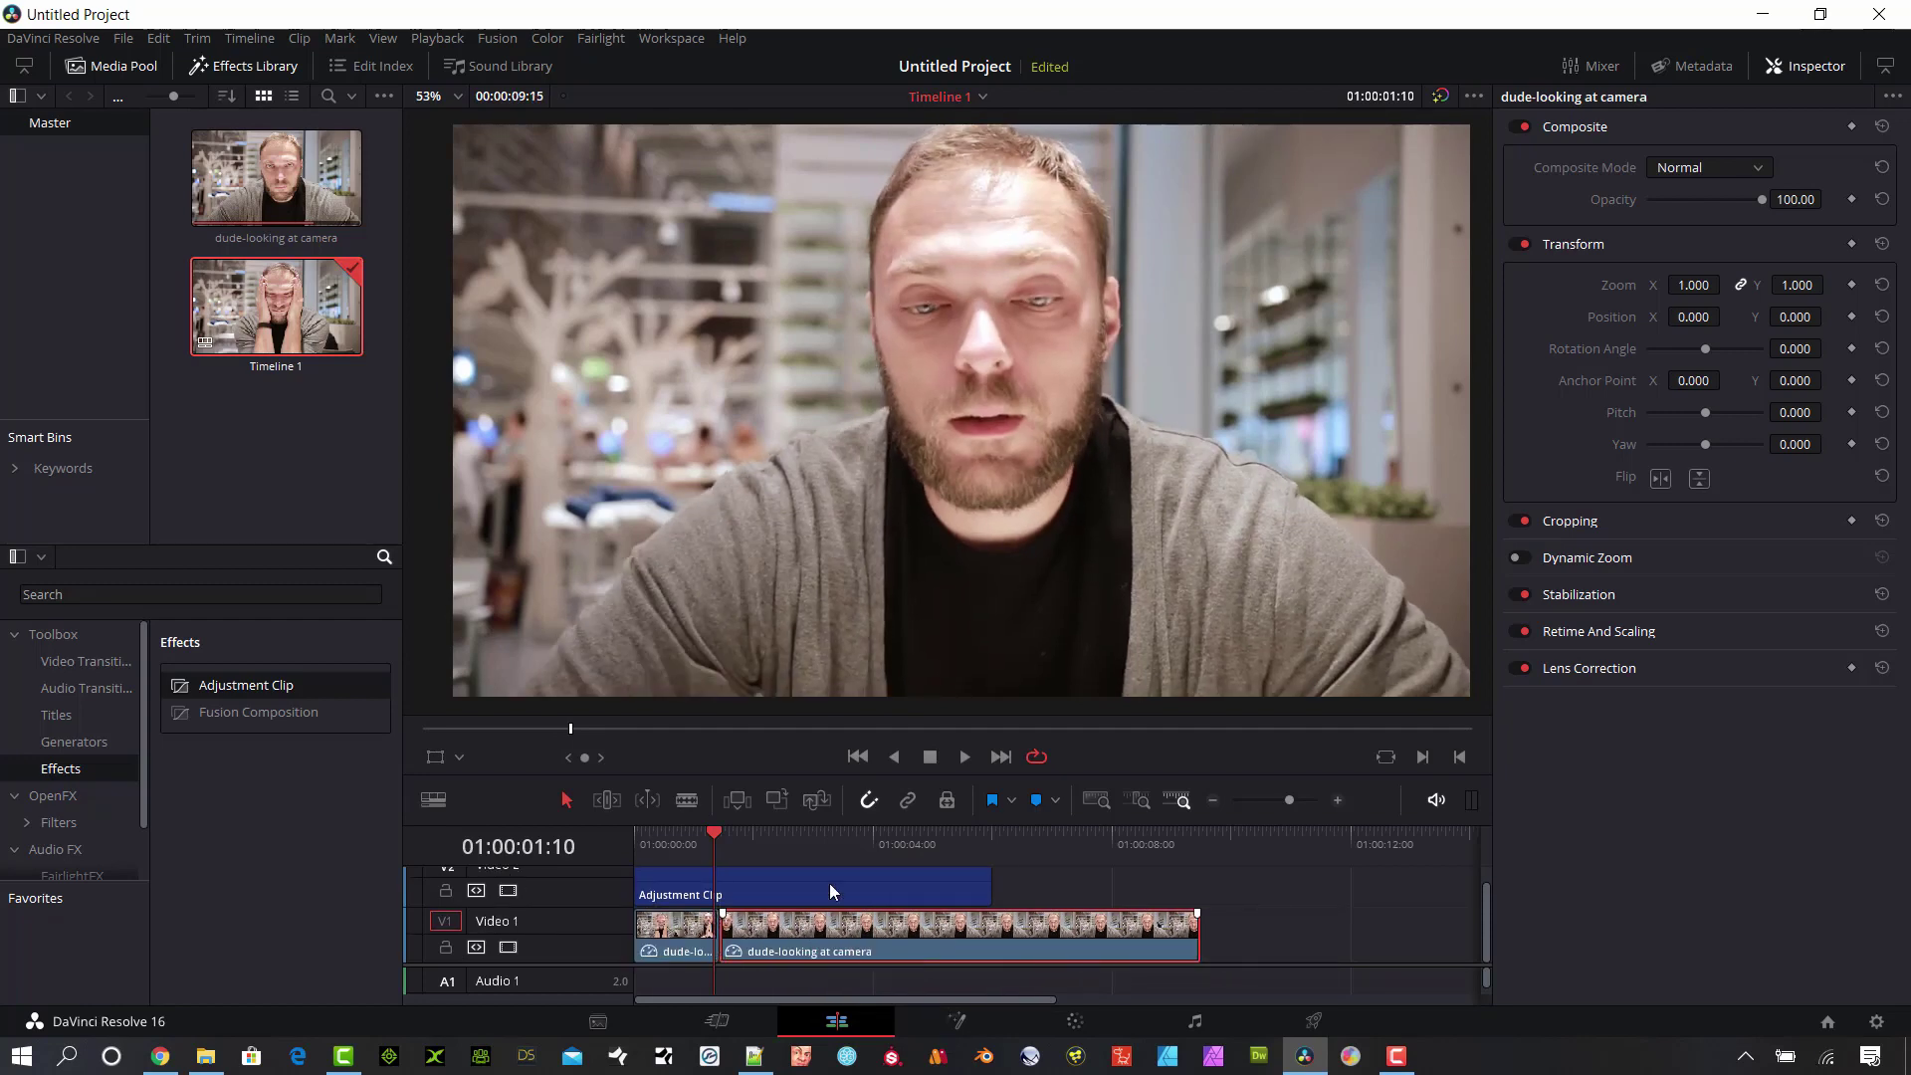
left_click(678, 837)
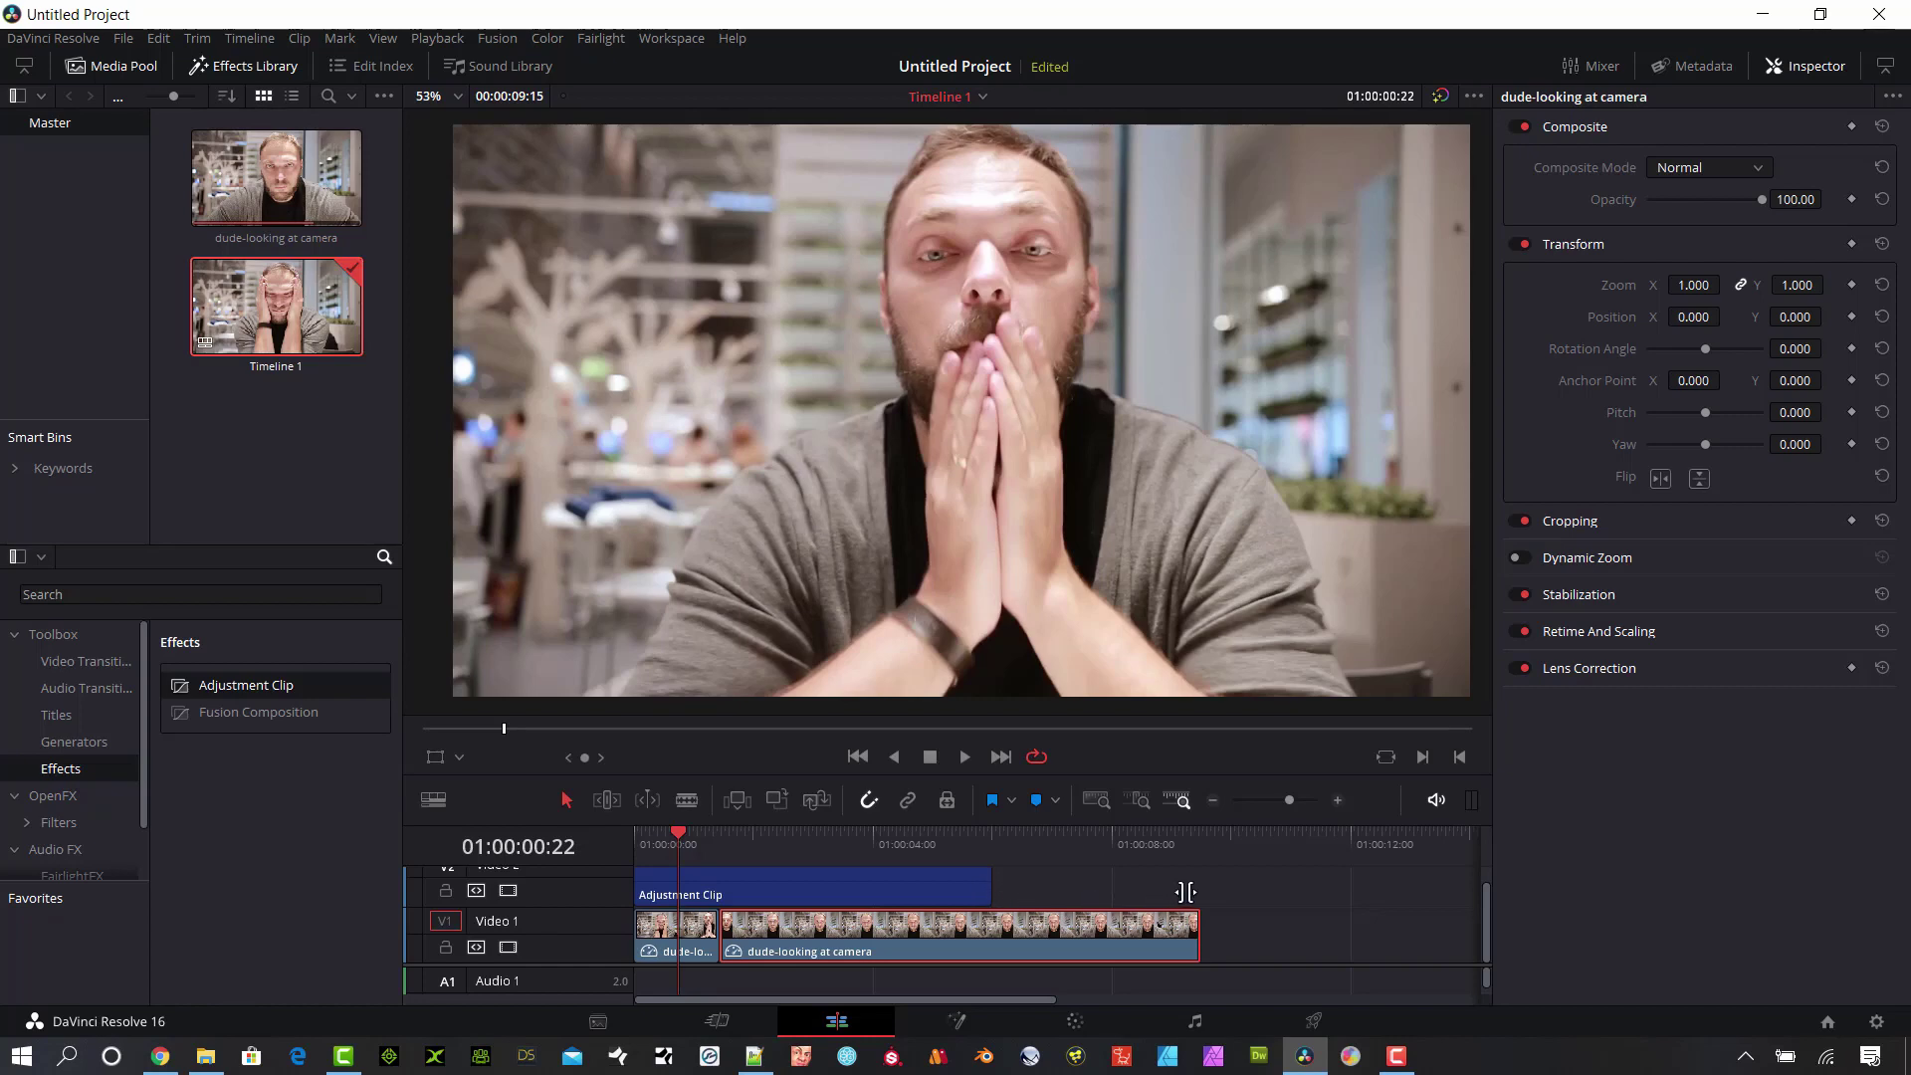
left_click_drag(1193, 892, 1200, 892)
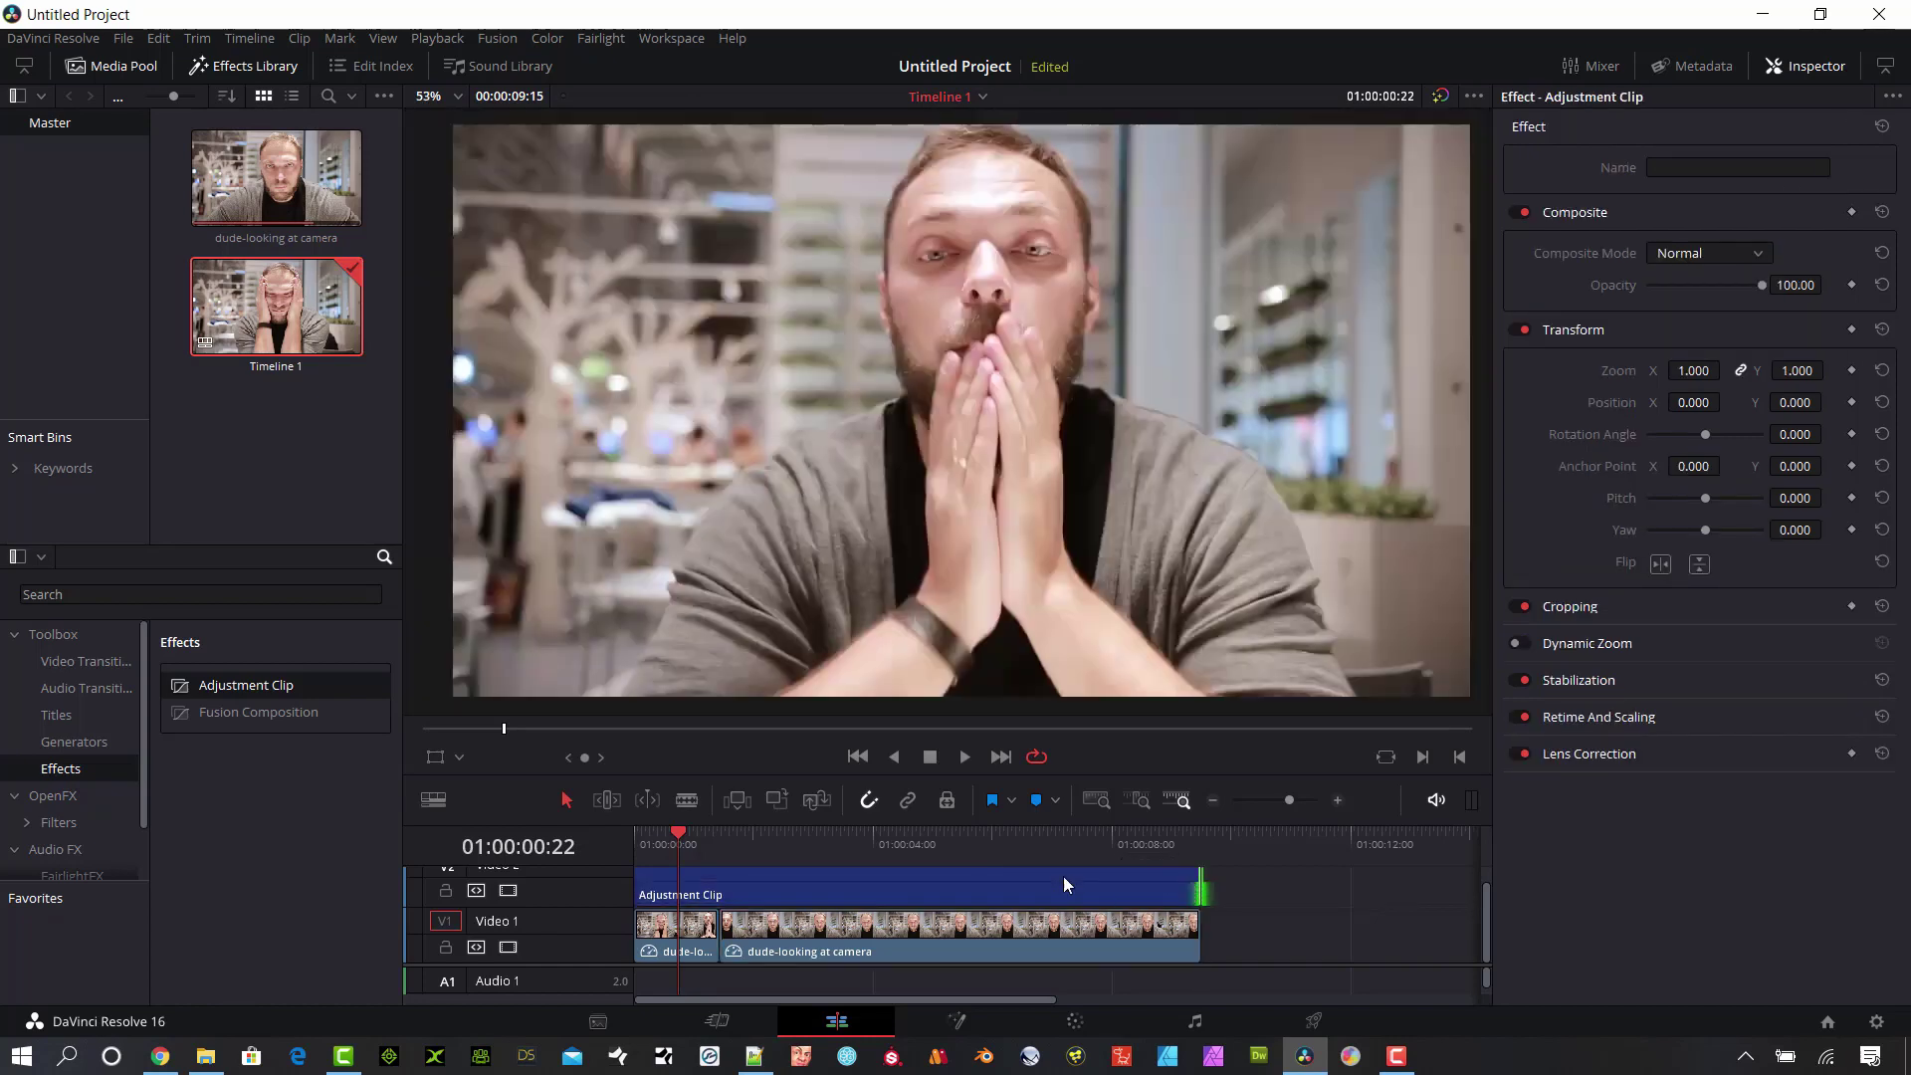
- Play the edited timeline from the start and stop around 01:00:07:08
left_click(635, 836)
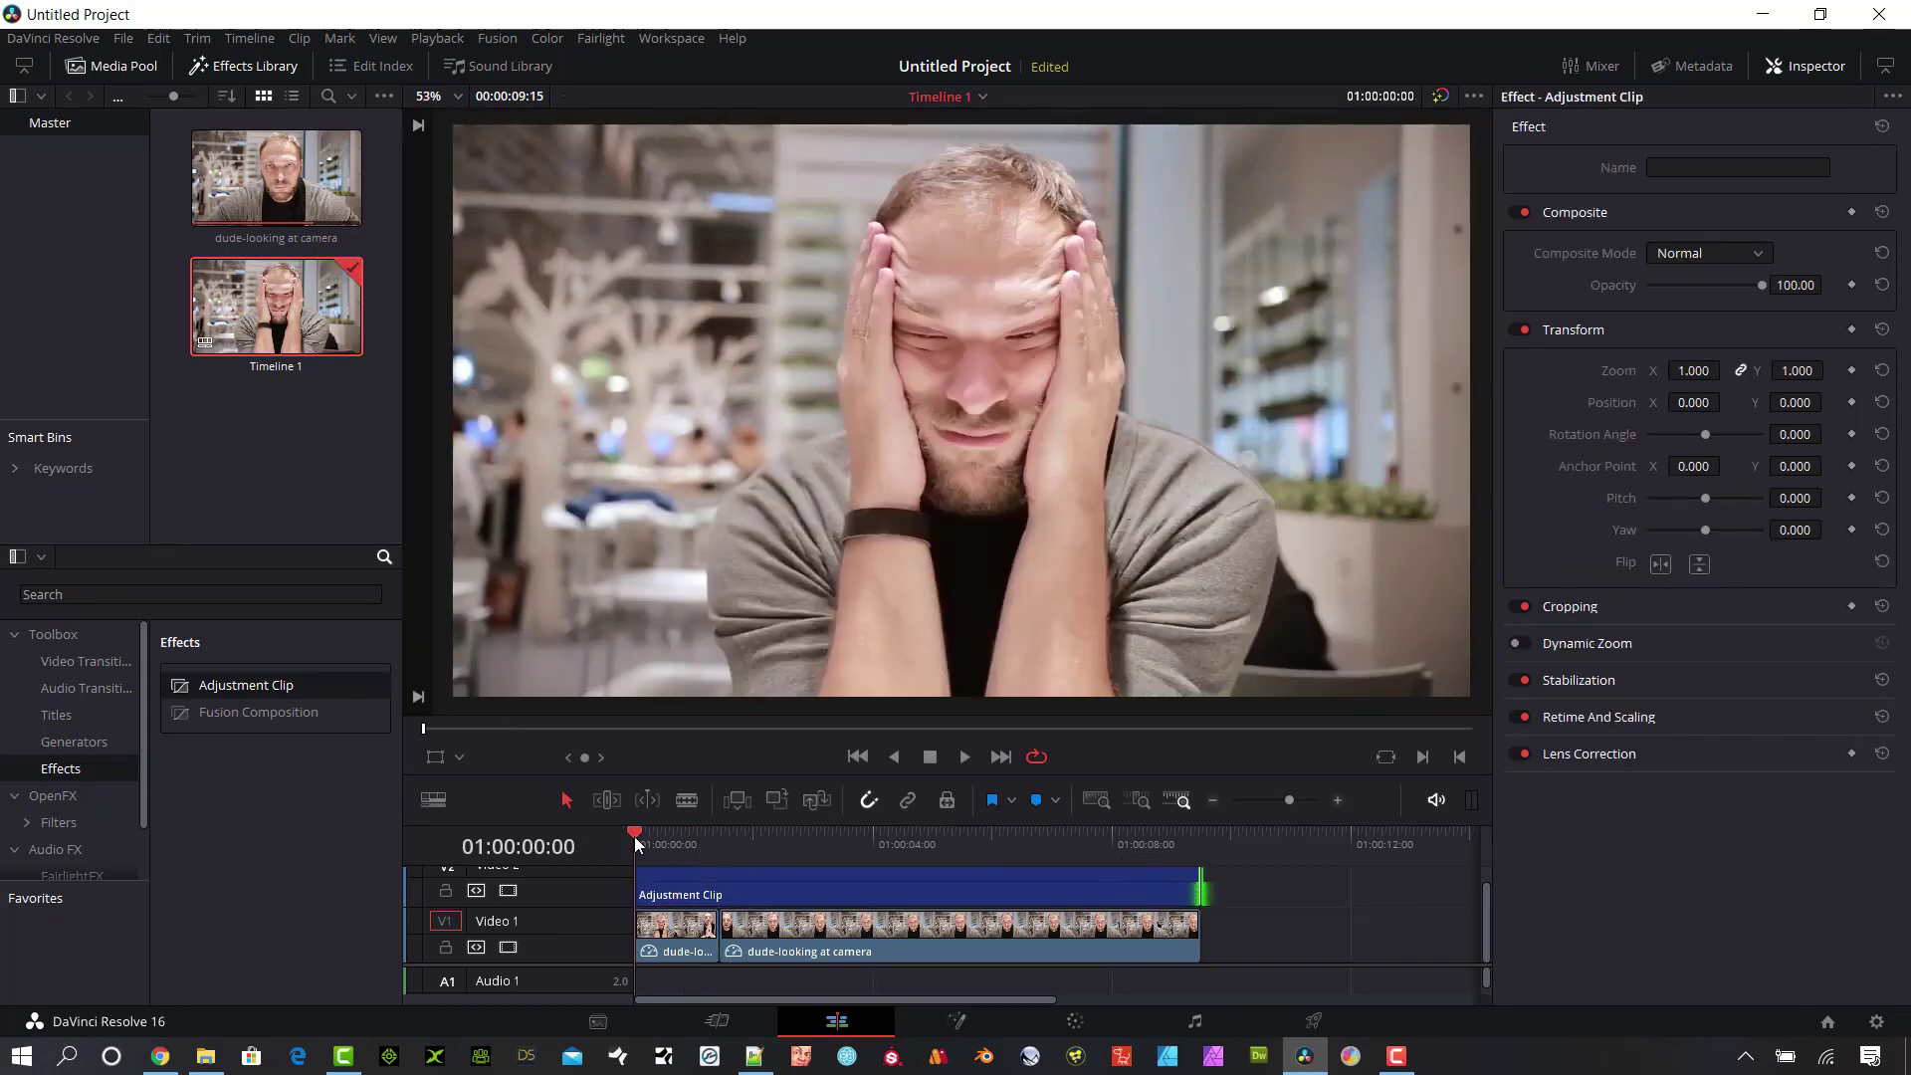
left_click(958, 749)
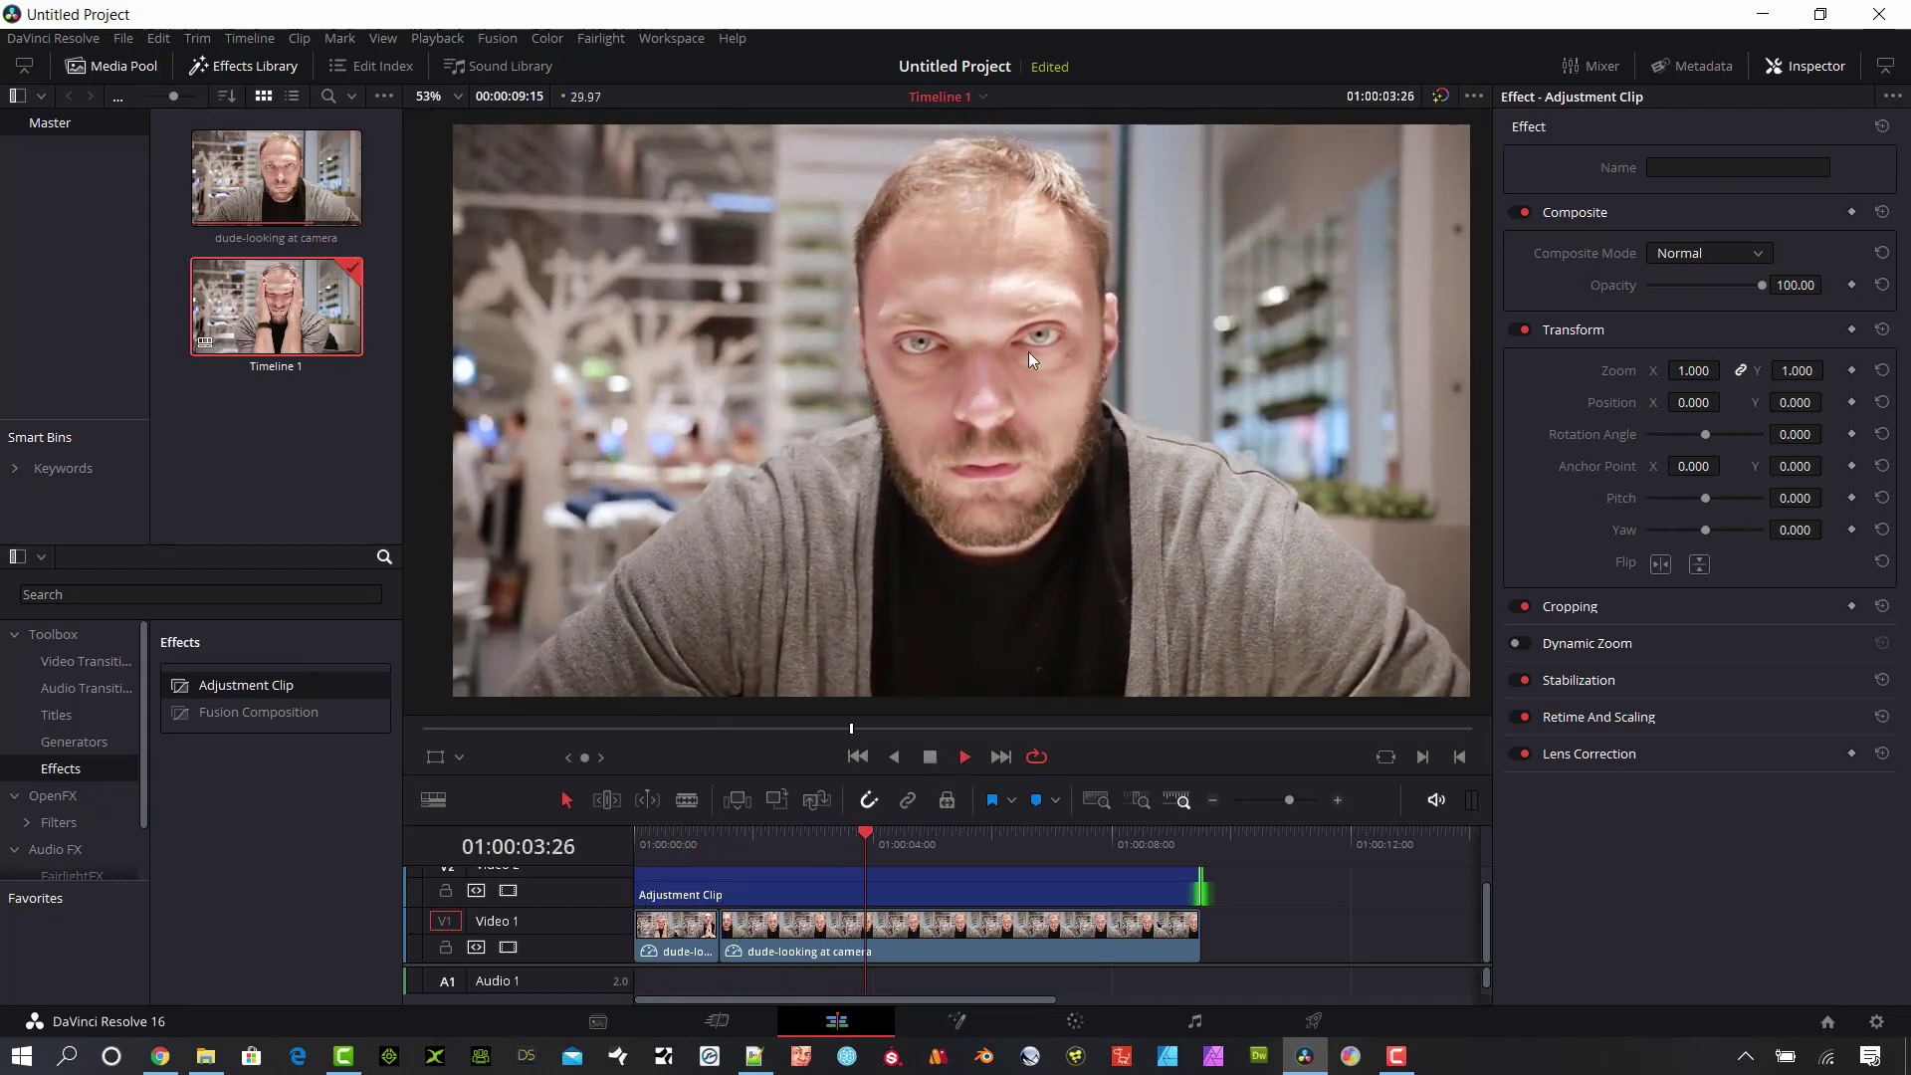
left_click(931, 757)
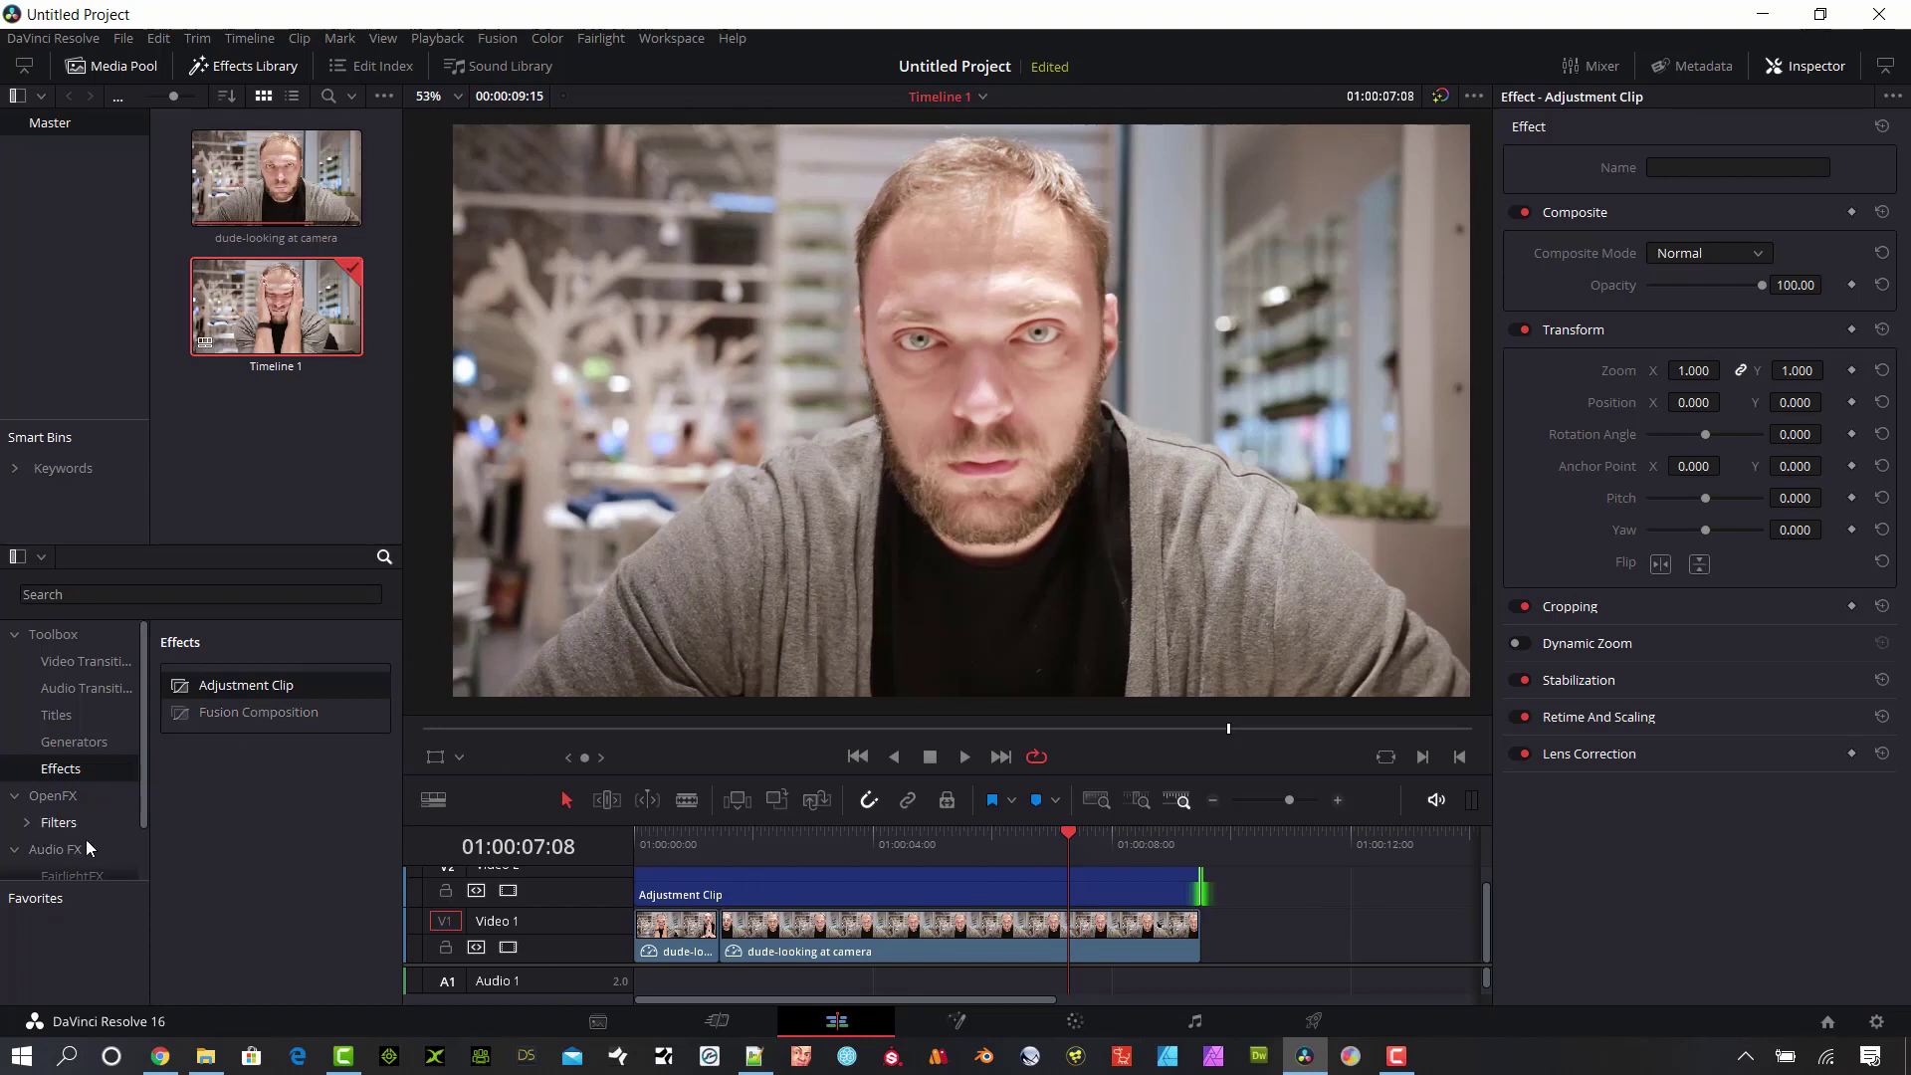
- Search OpenFX for 'prism', apply Prism Blur to the Adjustment Clip and show its parameters
left_click(60, 798)
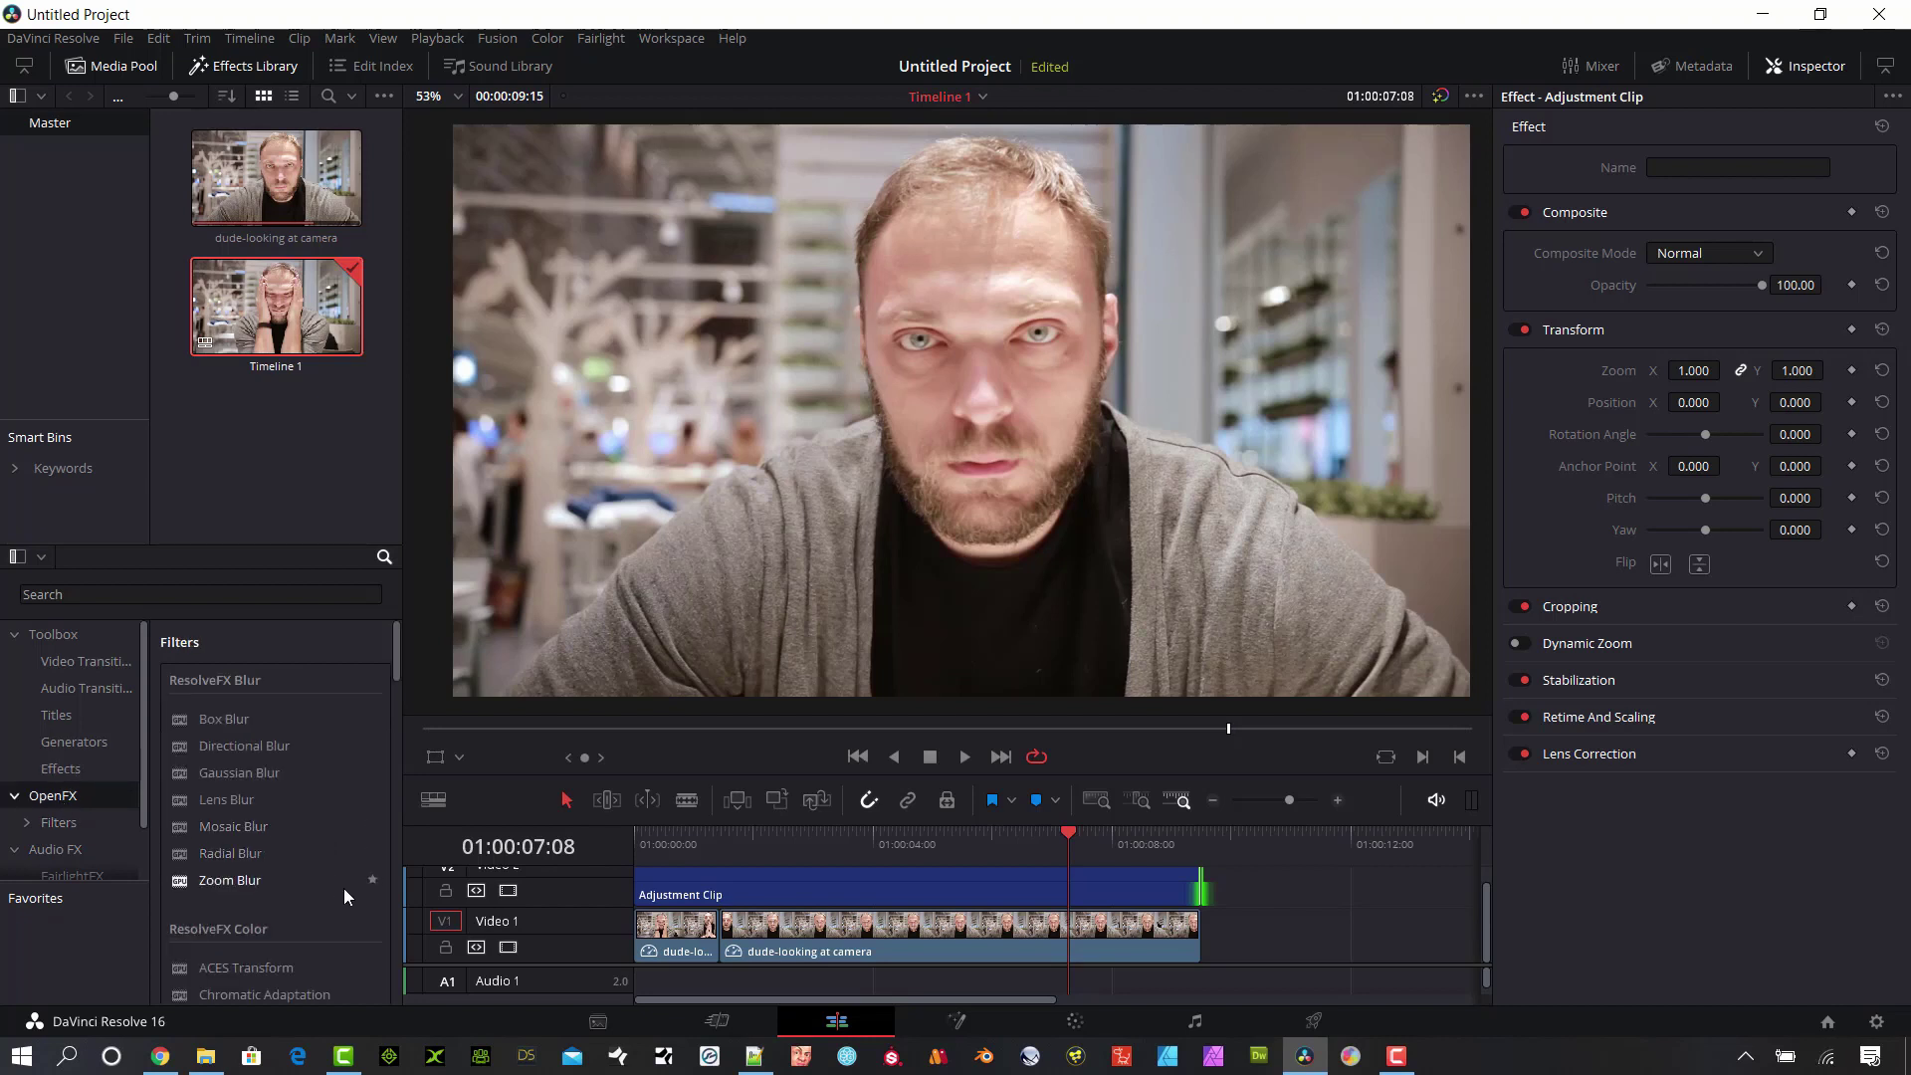
left_click(117, 594)
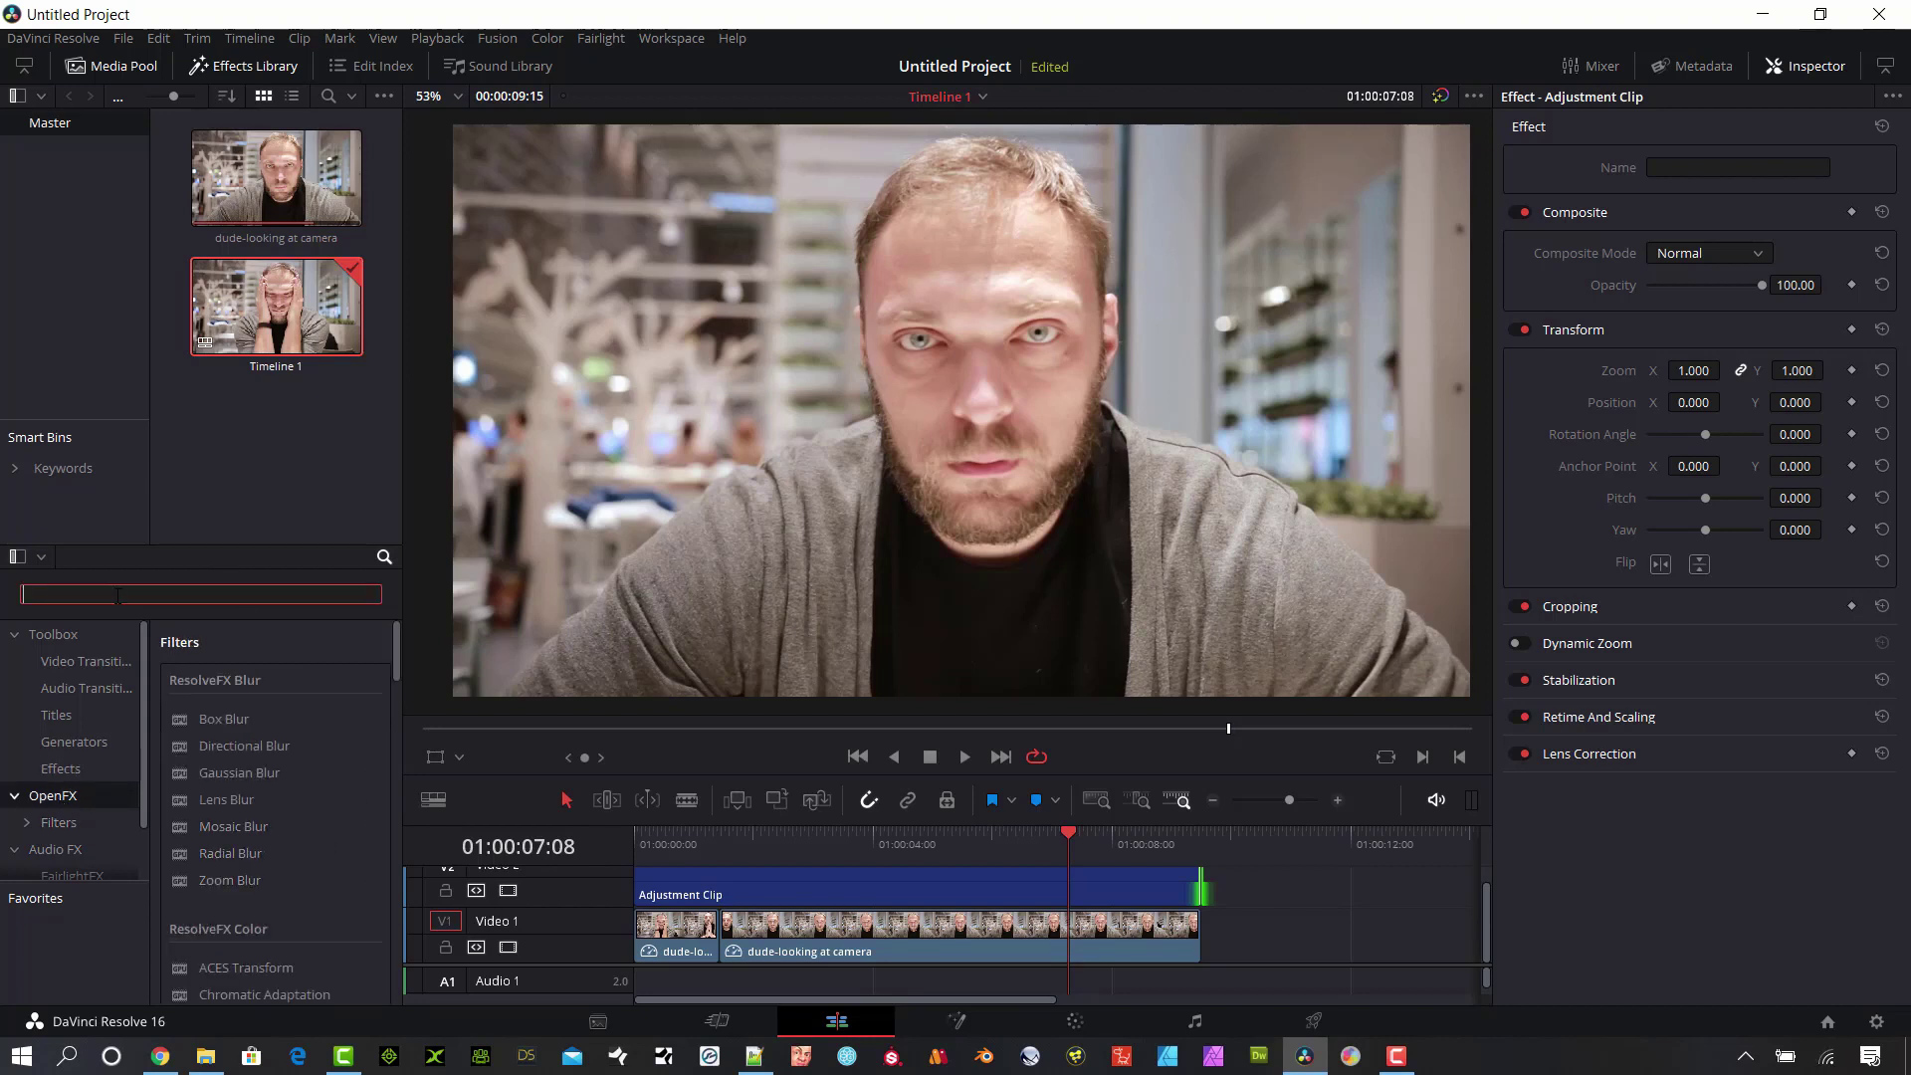
type("prism")
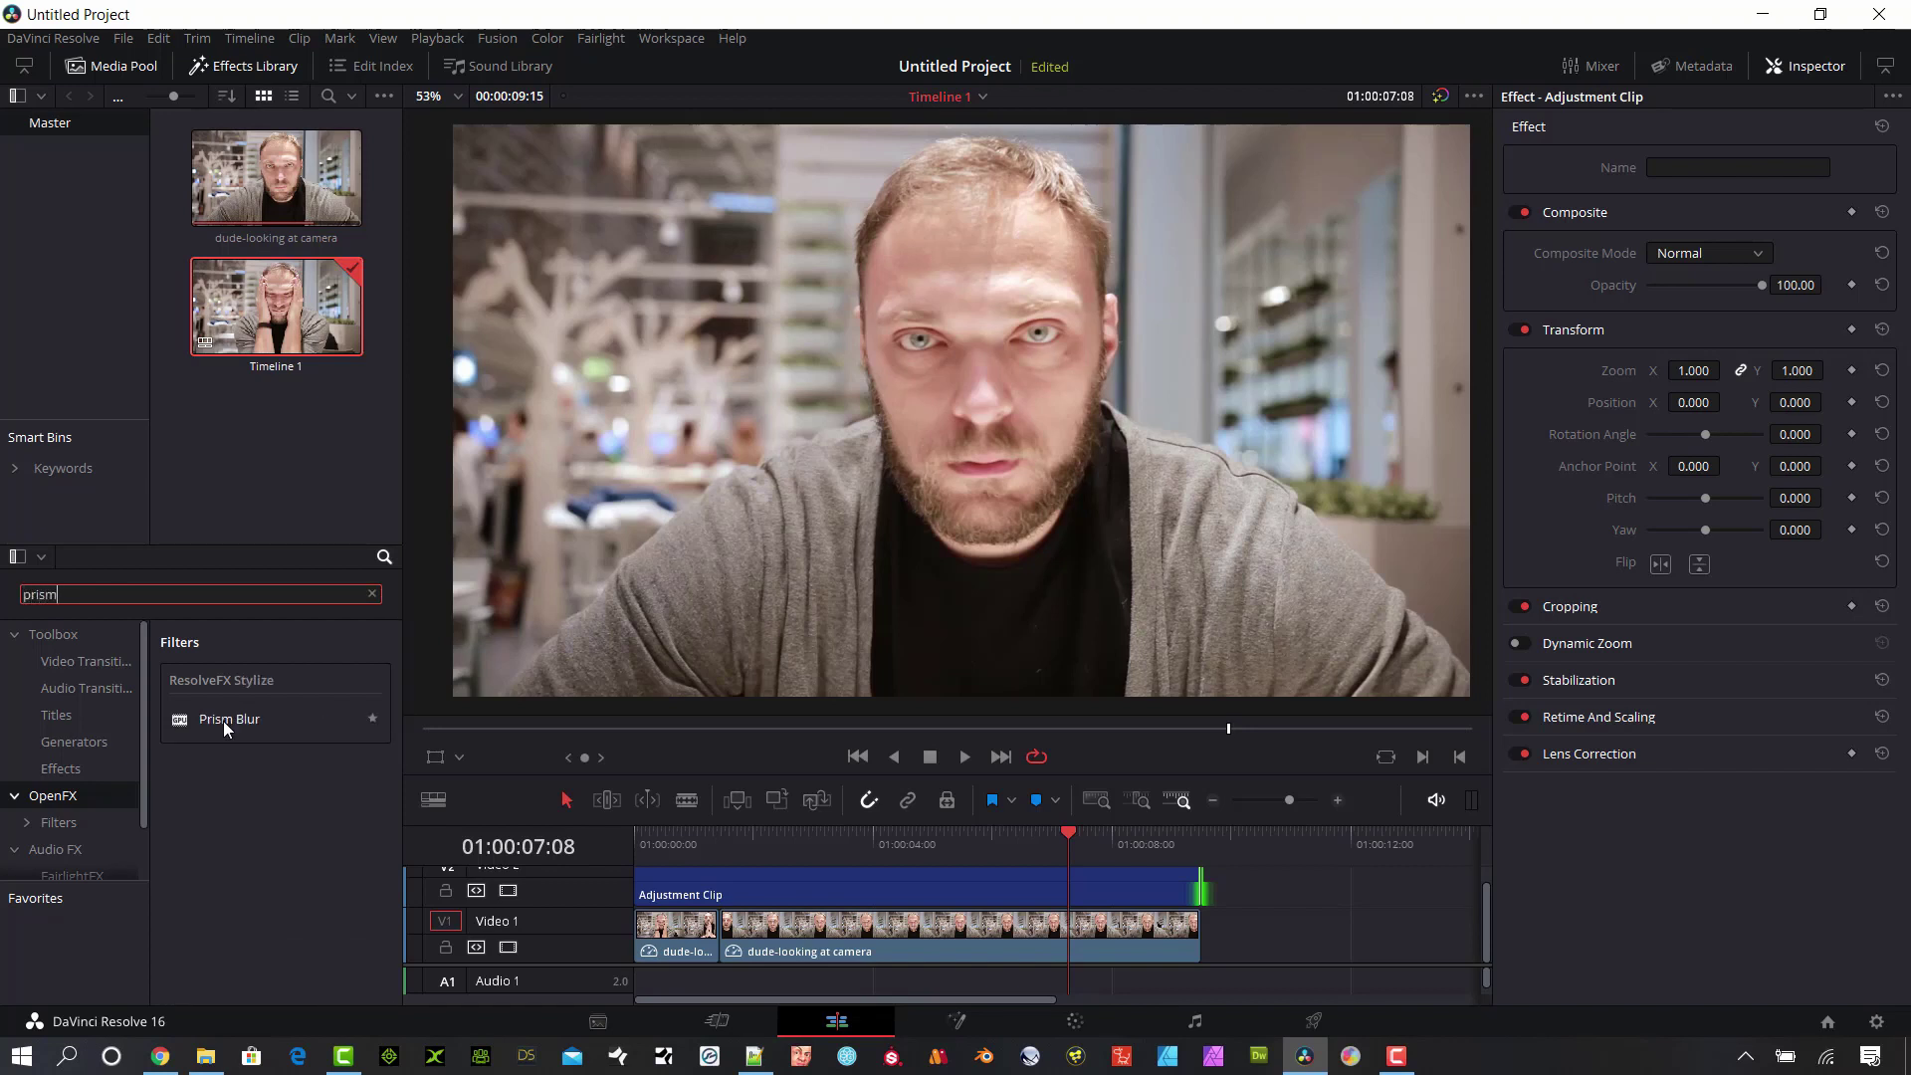
left_click_drag(223, 721, 816, 893)
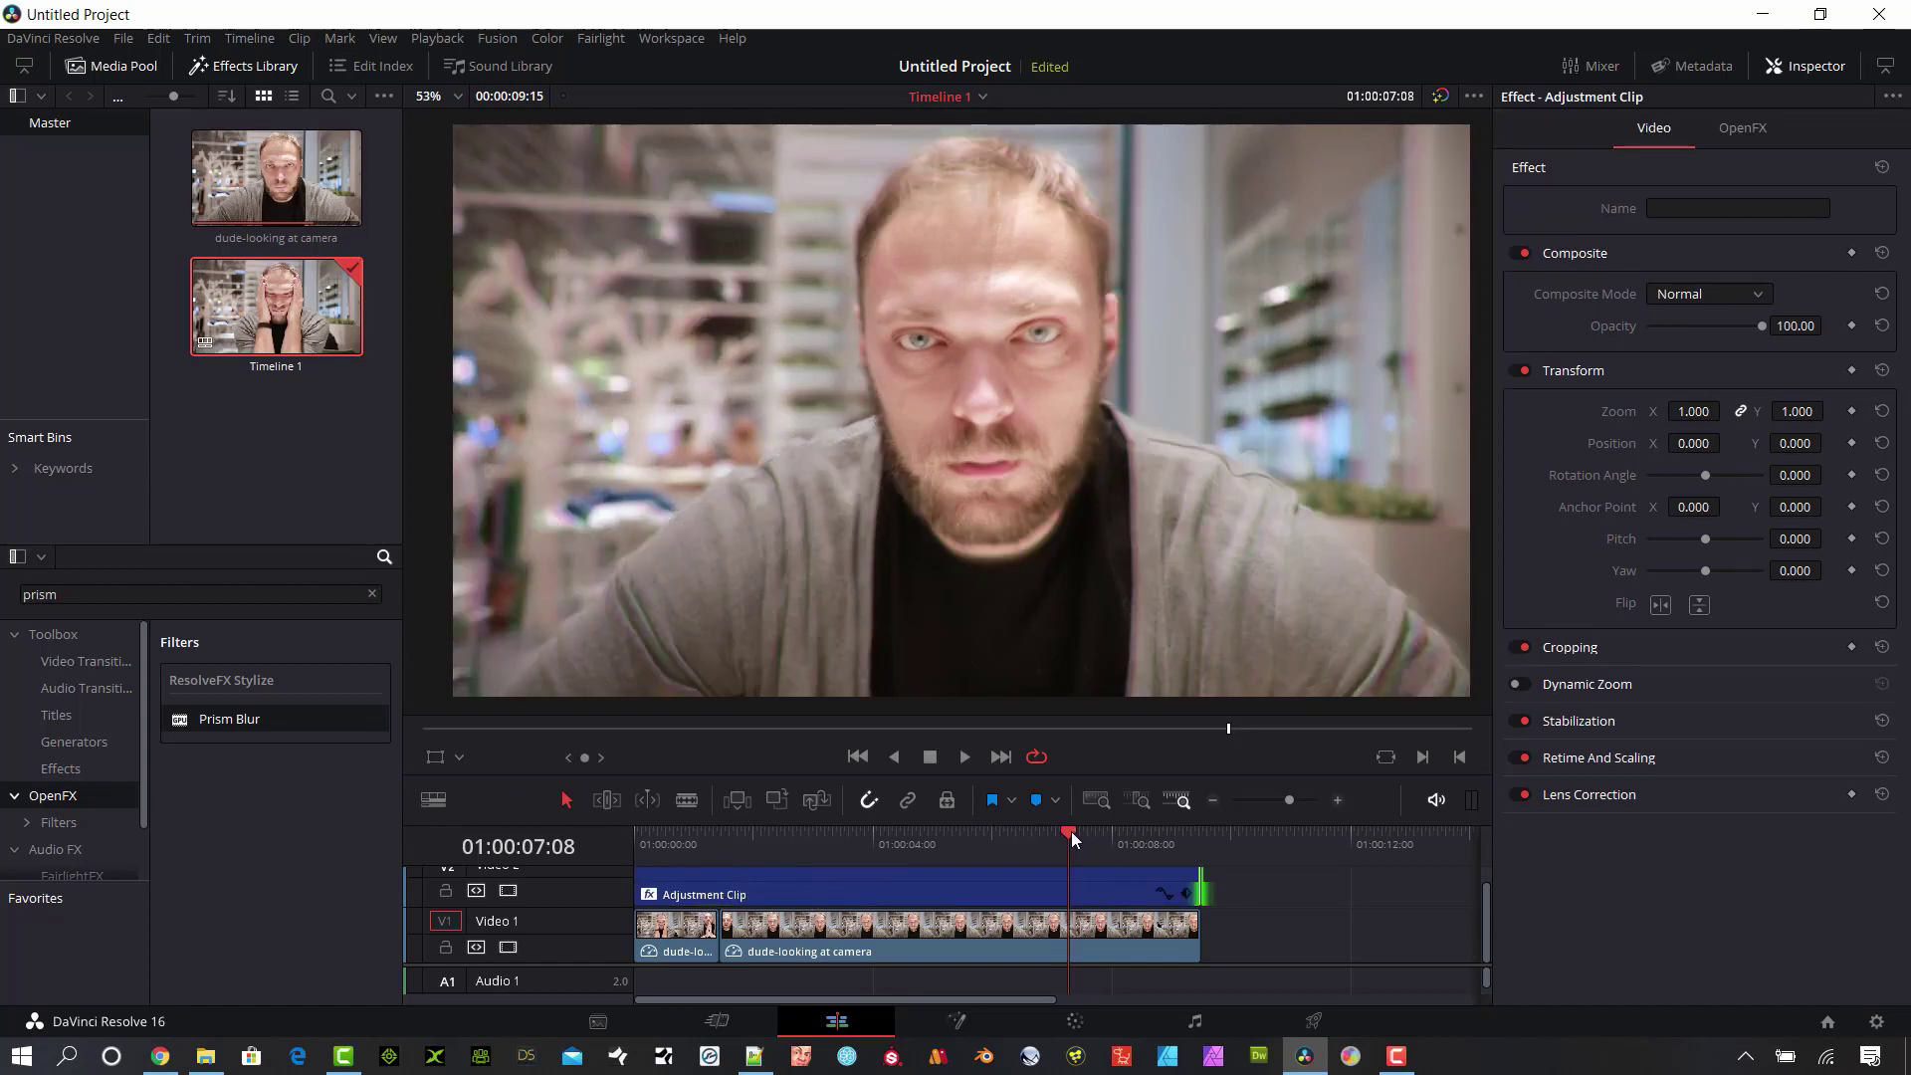
left_click_drag(1071, 832, 834, 846)
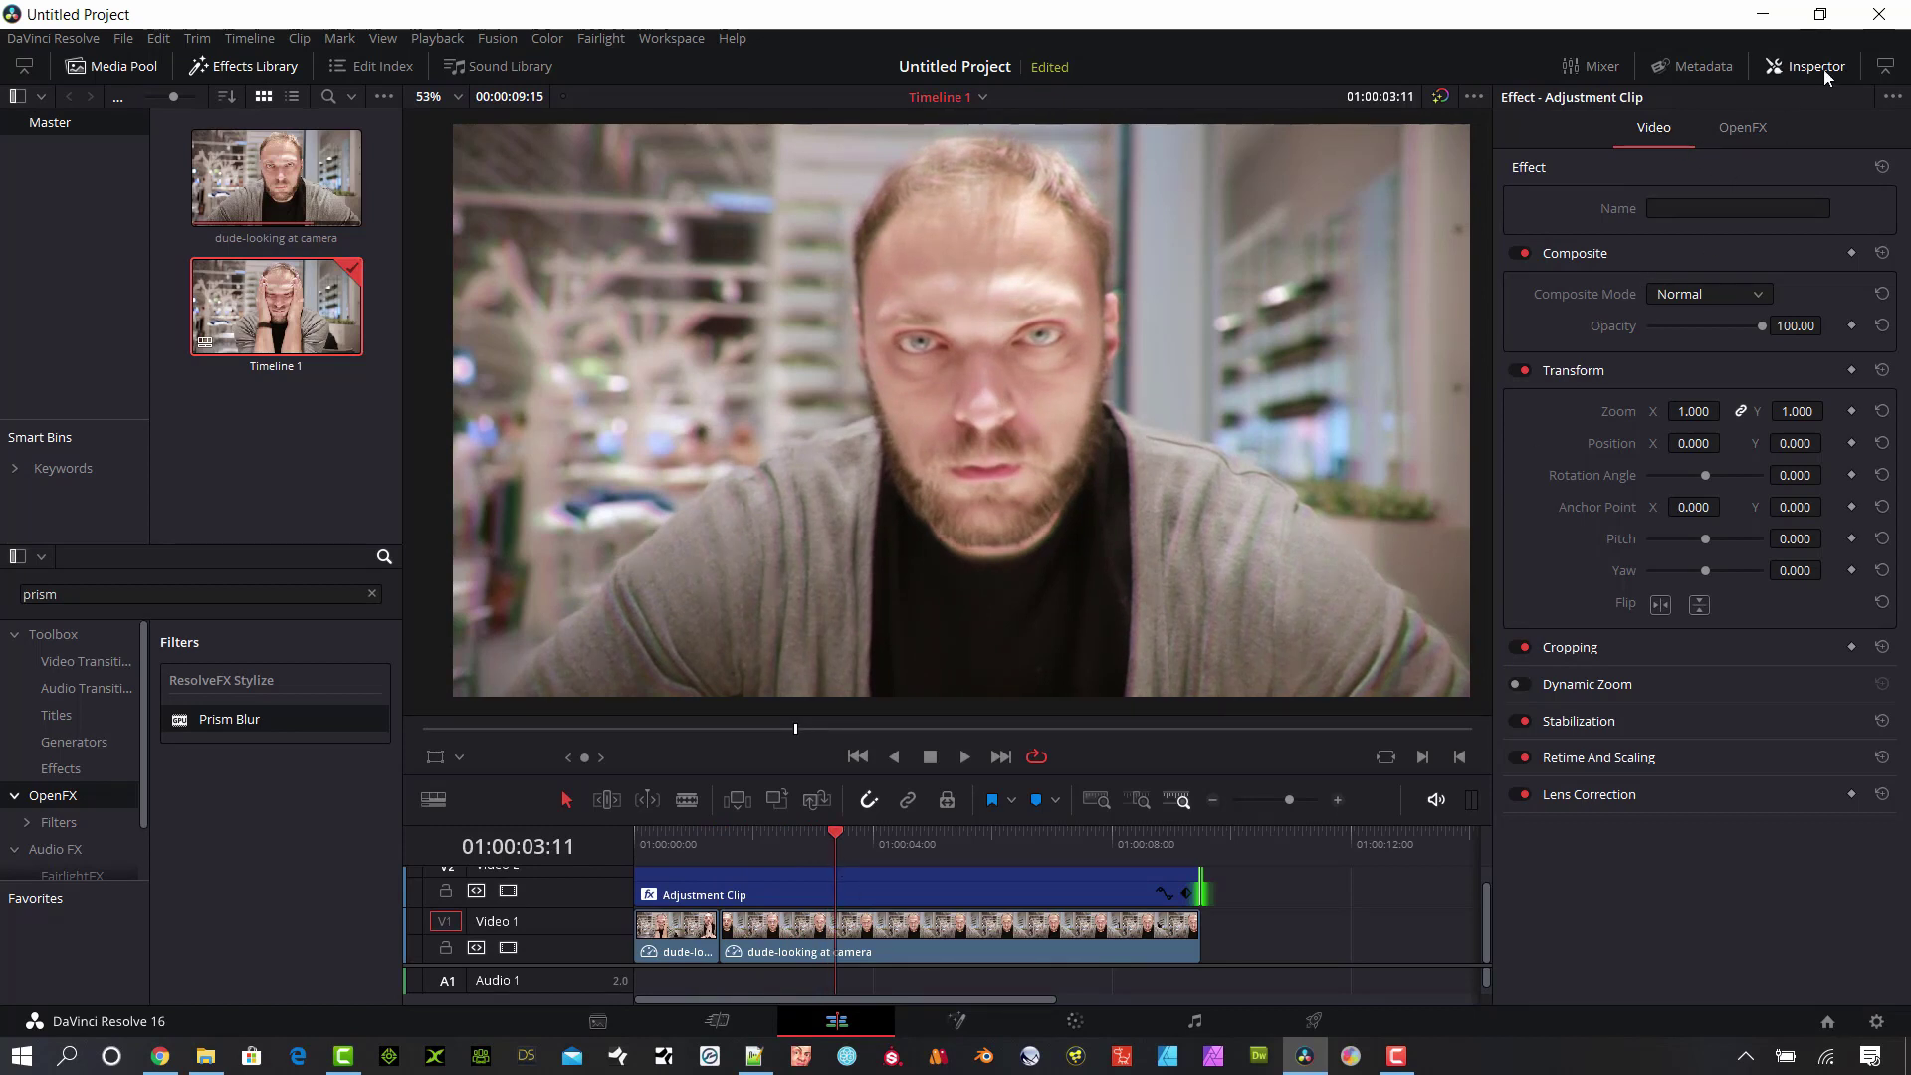
left_click(1752, 134)
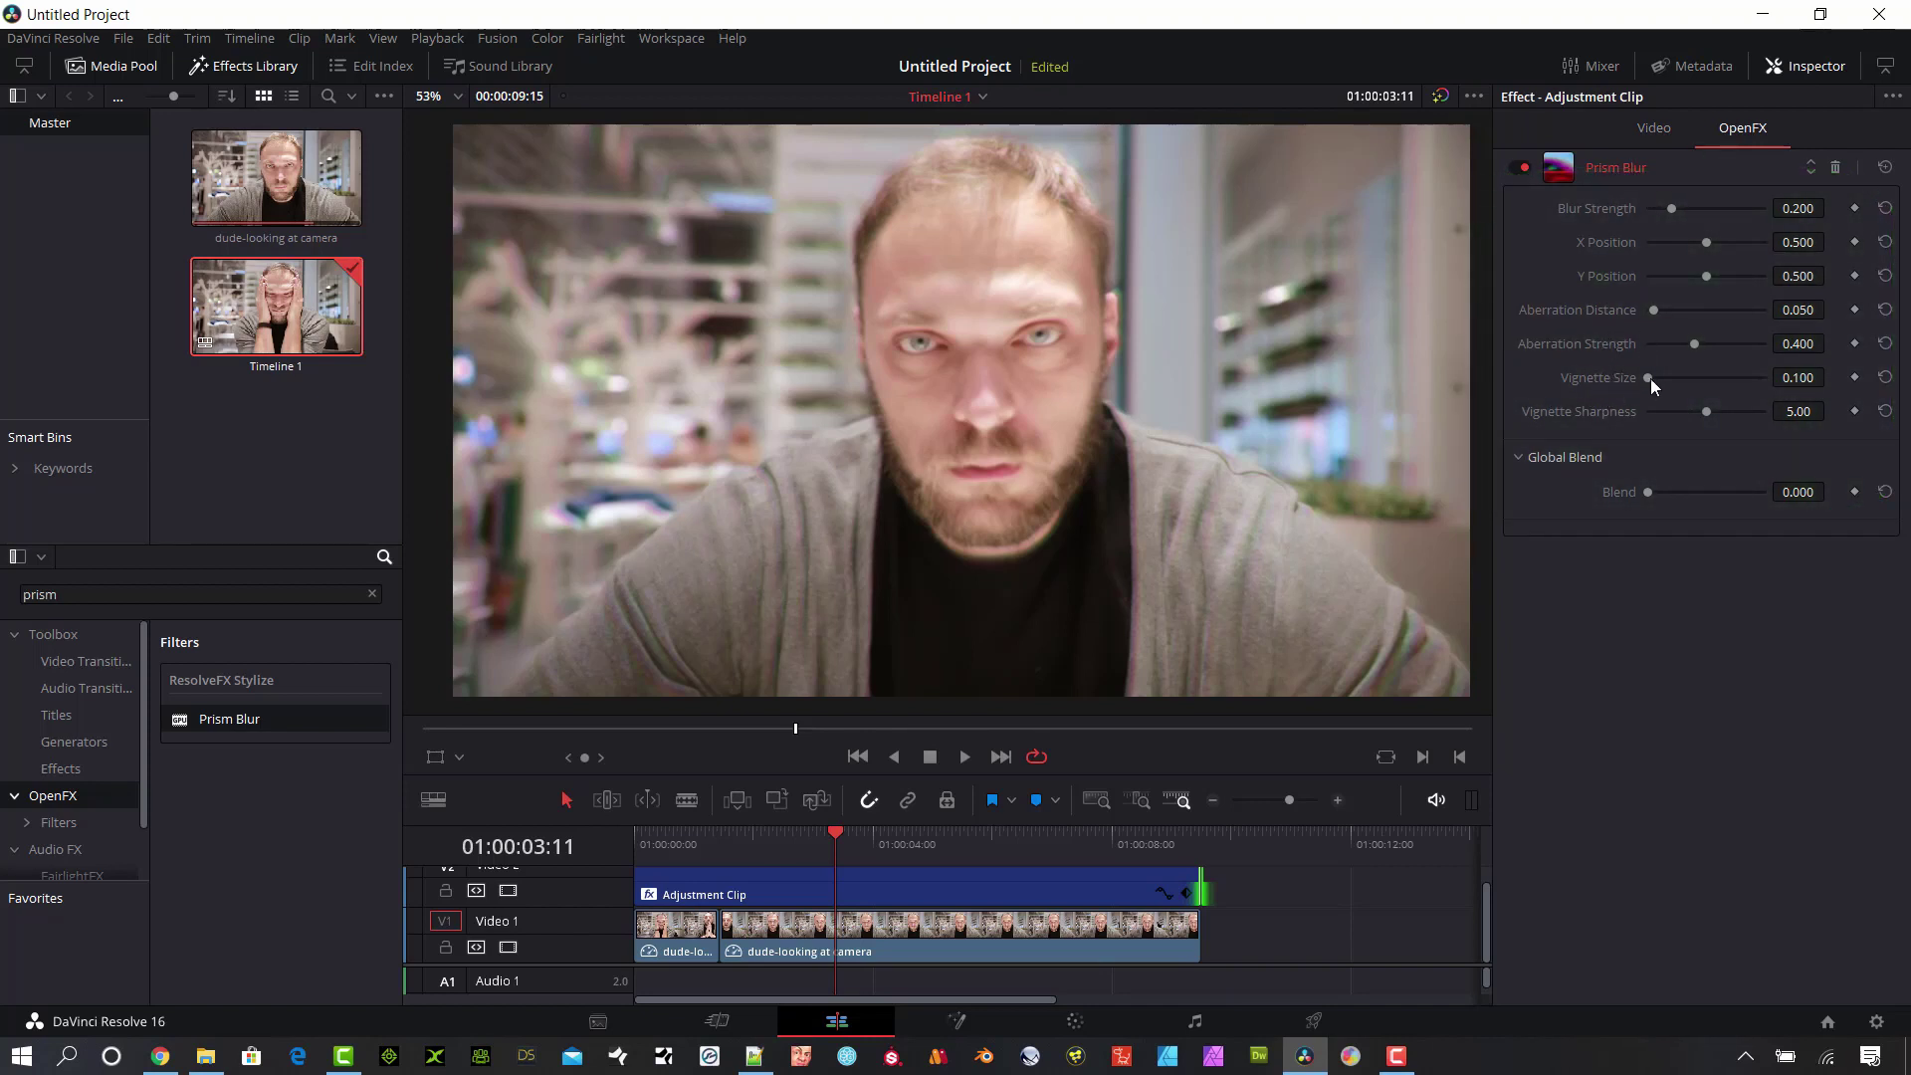
mouse_move(1649, 378)
left_mouse_down()
mouse_move(1723, 381)
mouse_move(1646, 390)
left_mouse_up()
mouse_move(1651, 380)
left_mouse_down()
mouse_move(1712, 379)
mouse_move(1624, 390)
left_mouse_up()
left_click(120, 596)
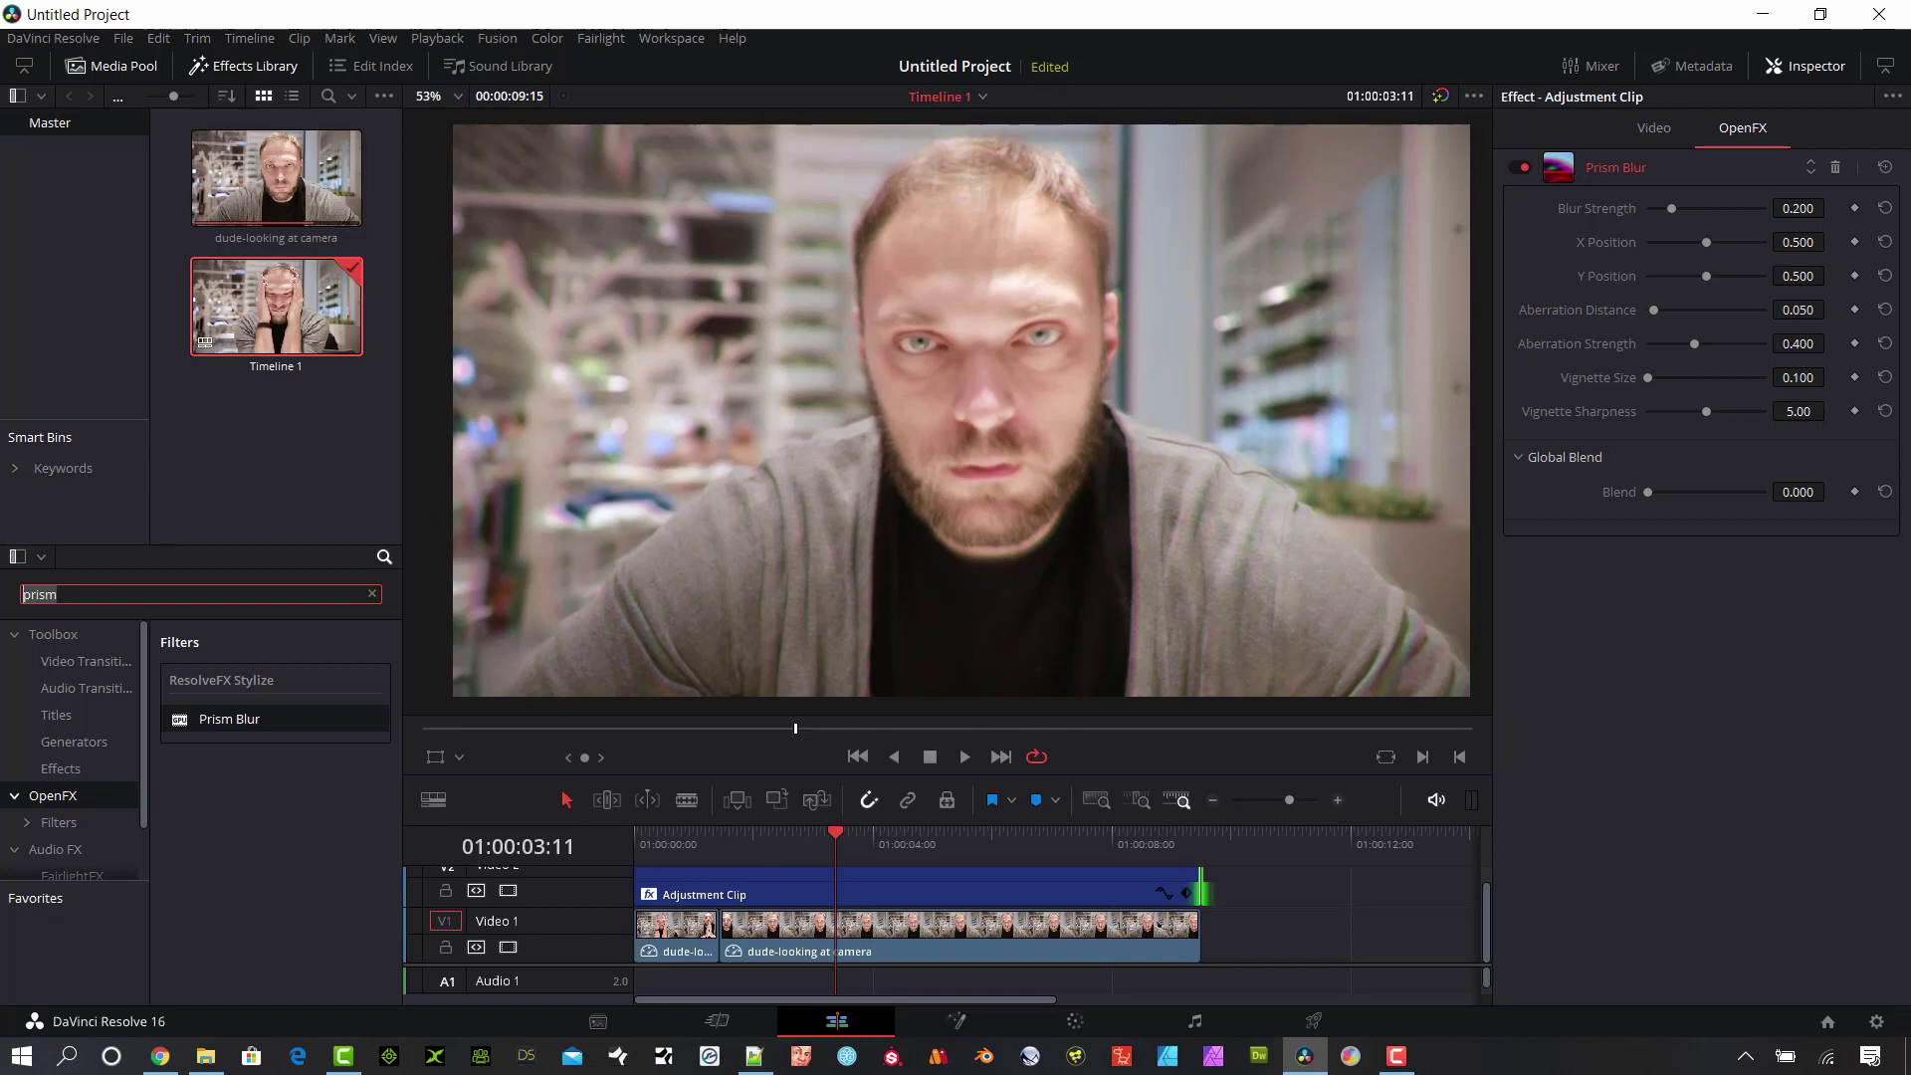
type("vign")
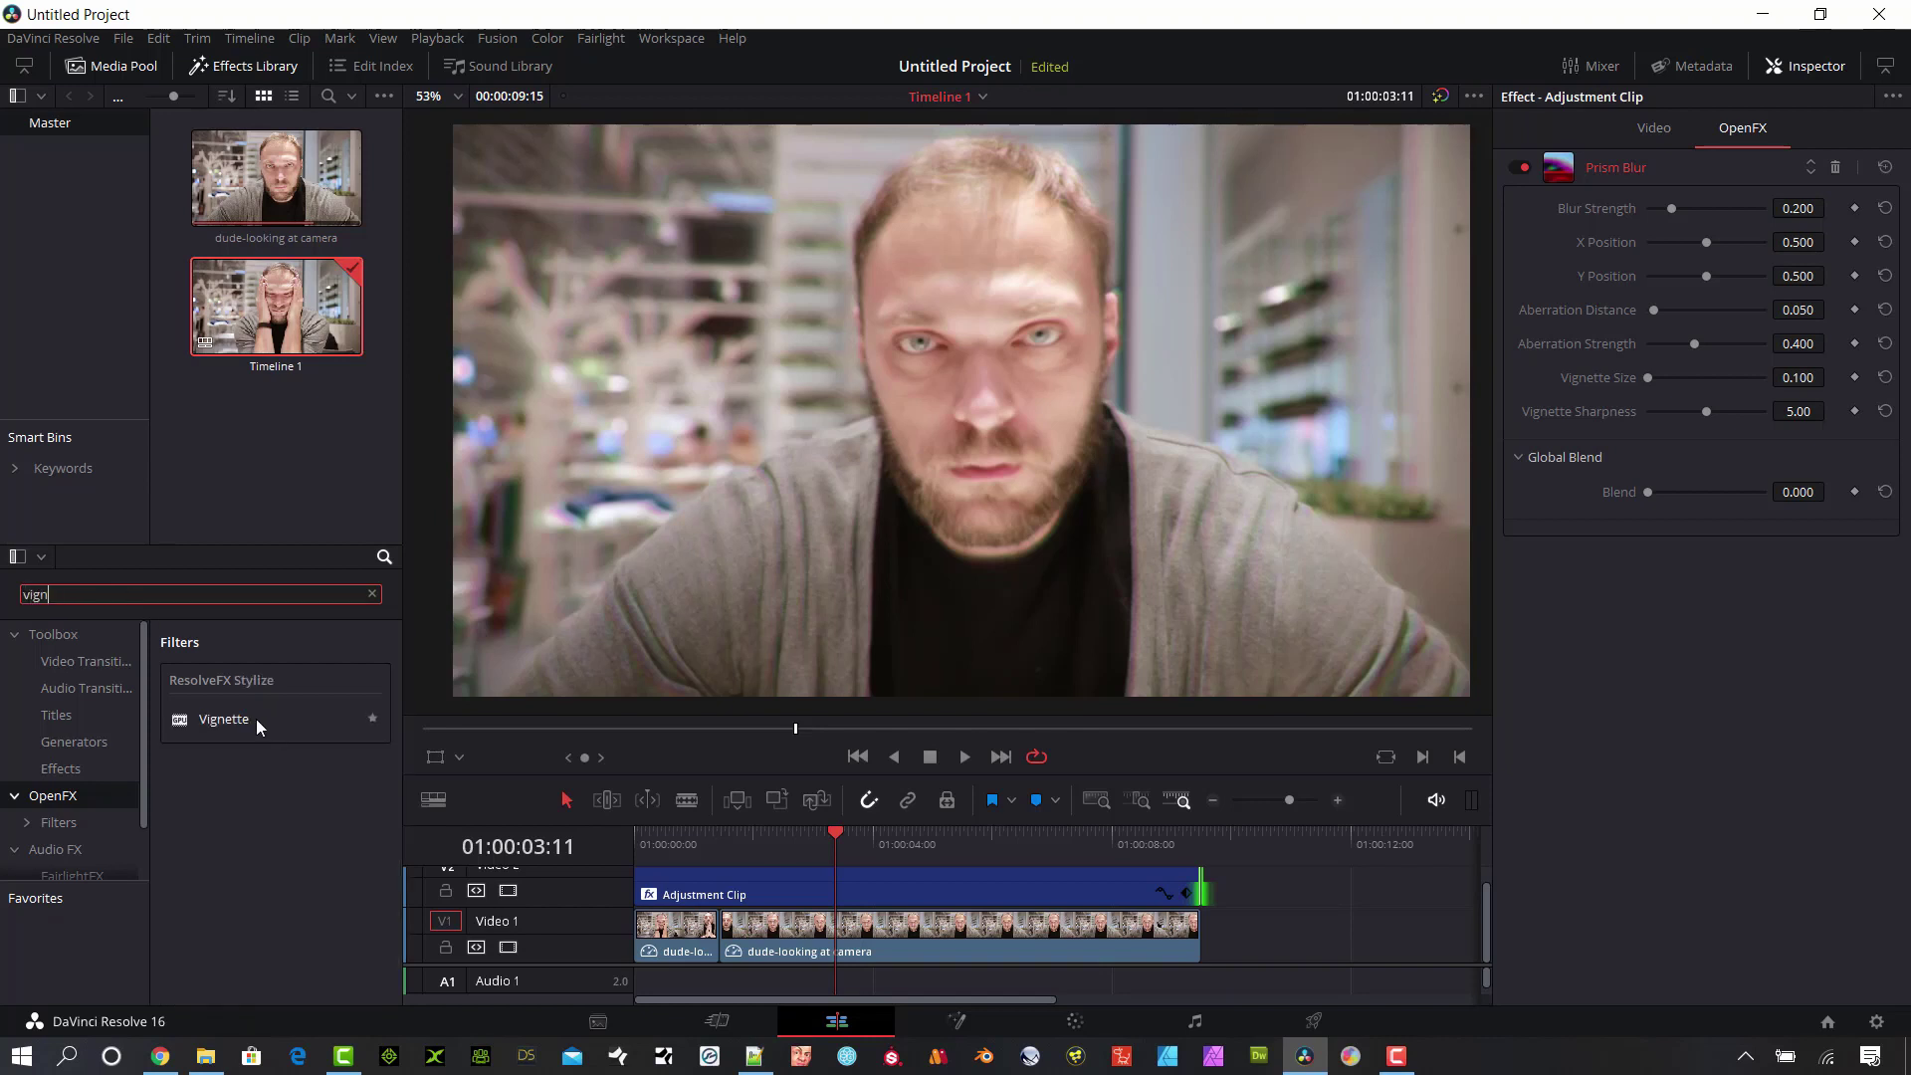
- Drop the Vignette filter onto the Adjustment Clip and expand its settings in the Inspector
left_click_drag(251, 723, 750, 880)
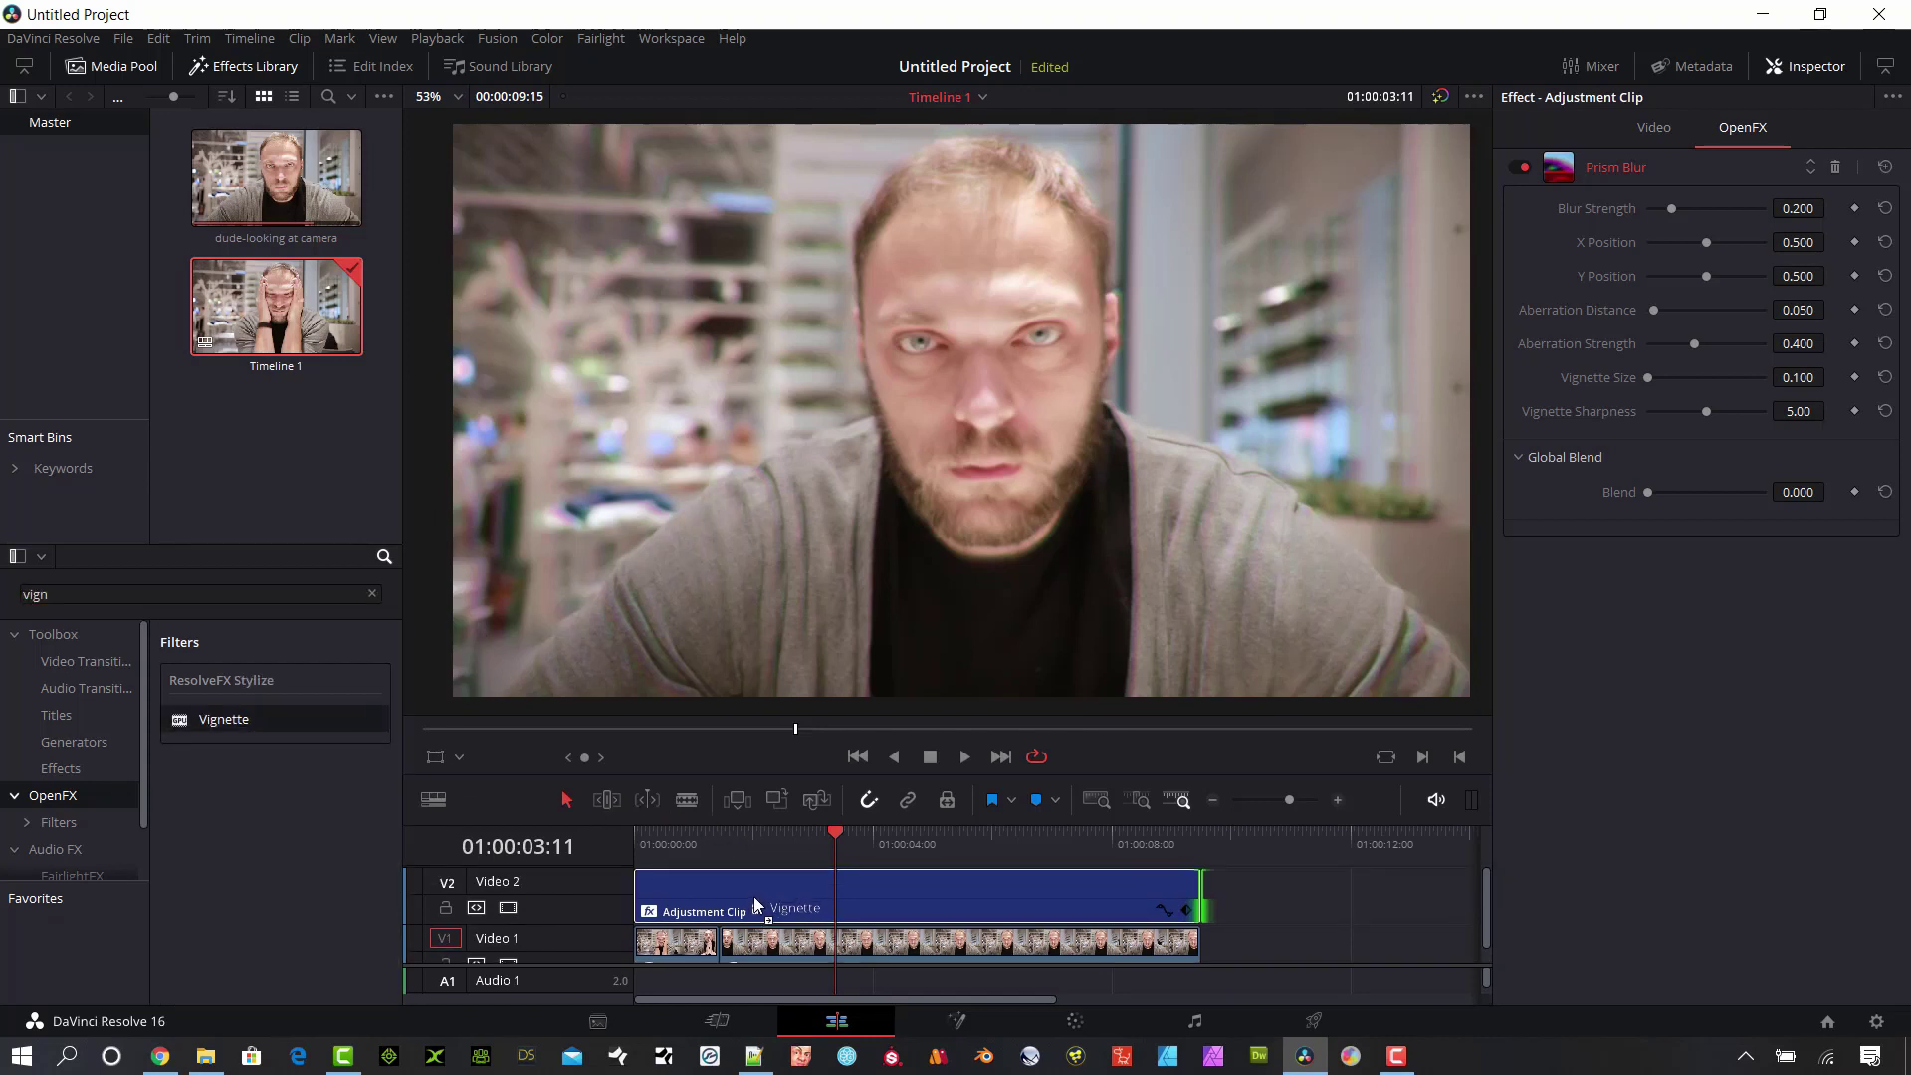
left_click_drag(754, 912, 755, 912)
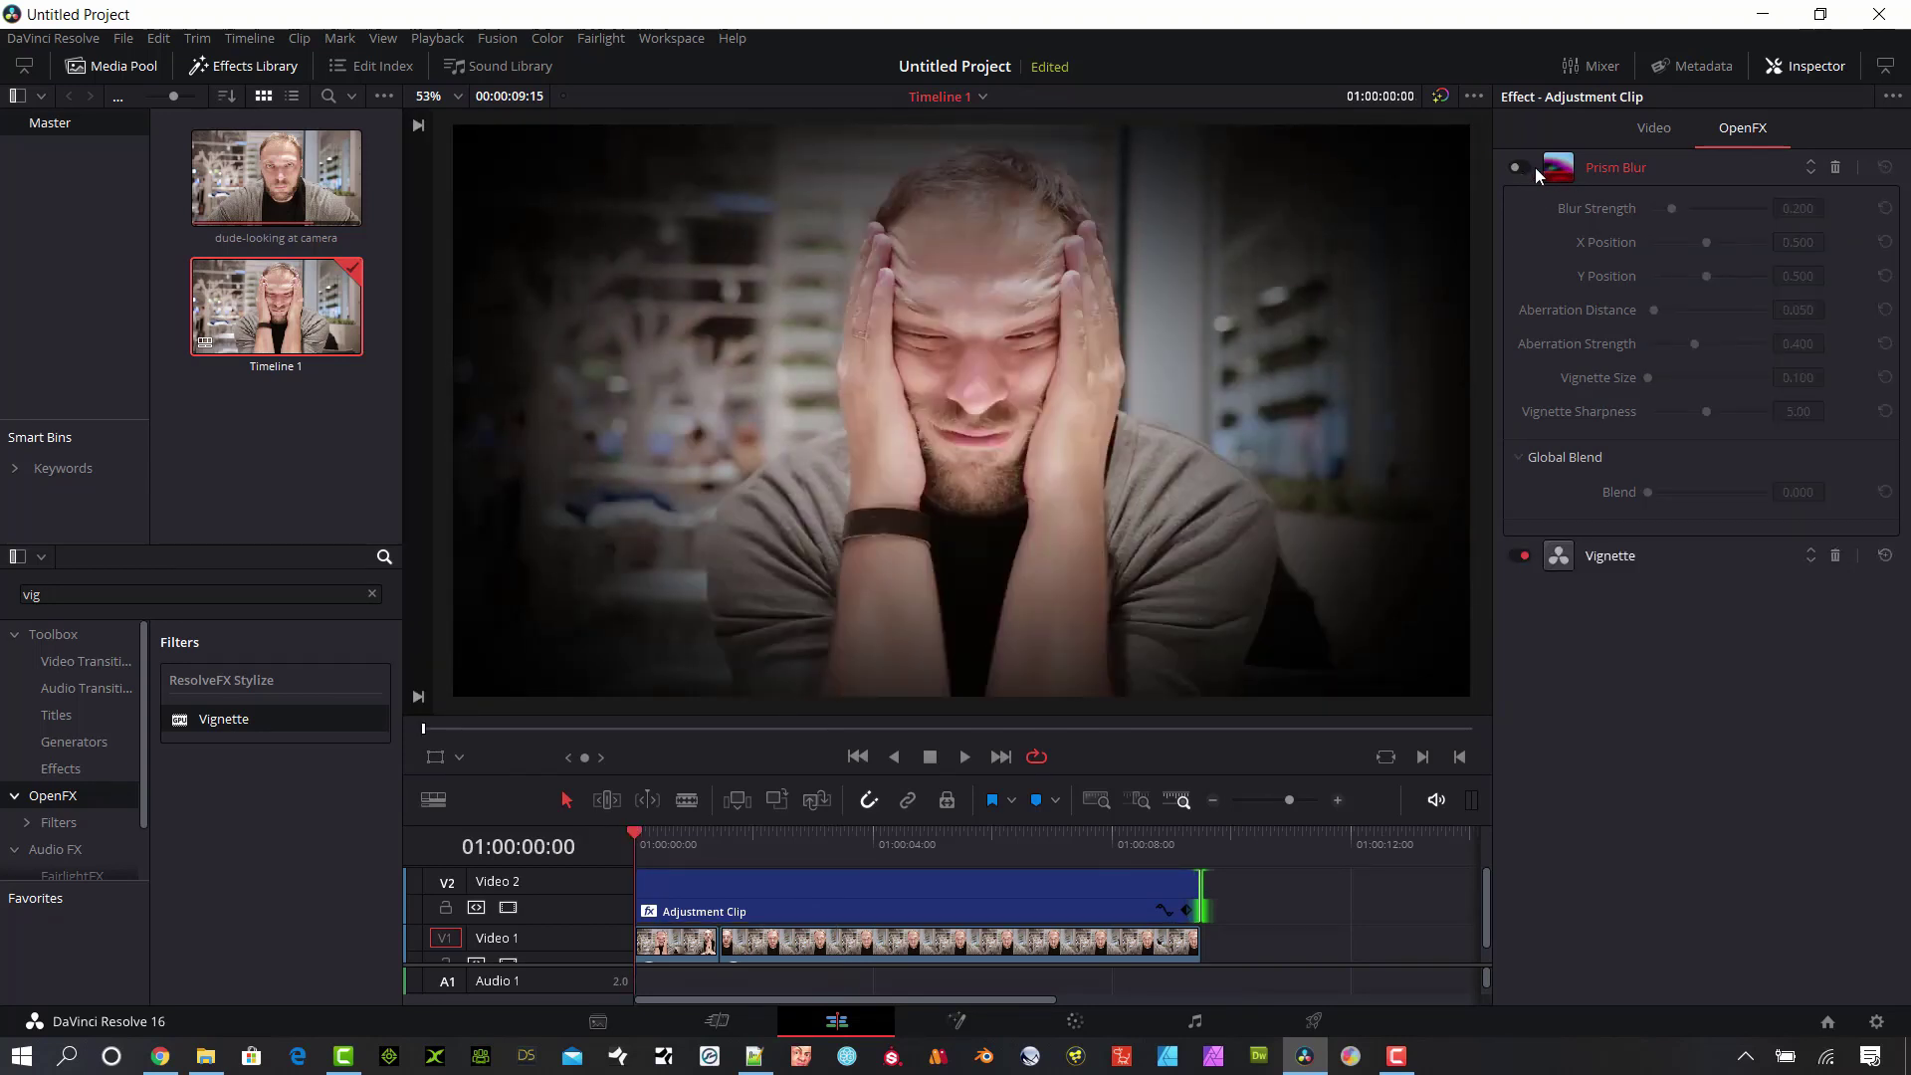
left_click(1610, 563)
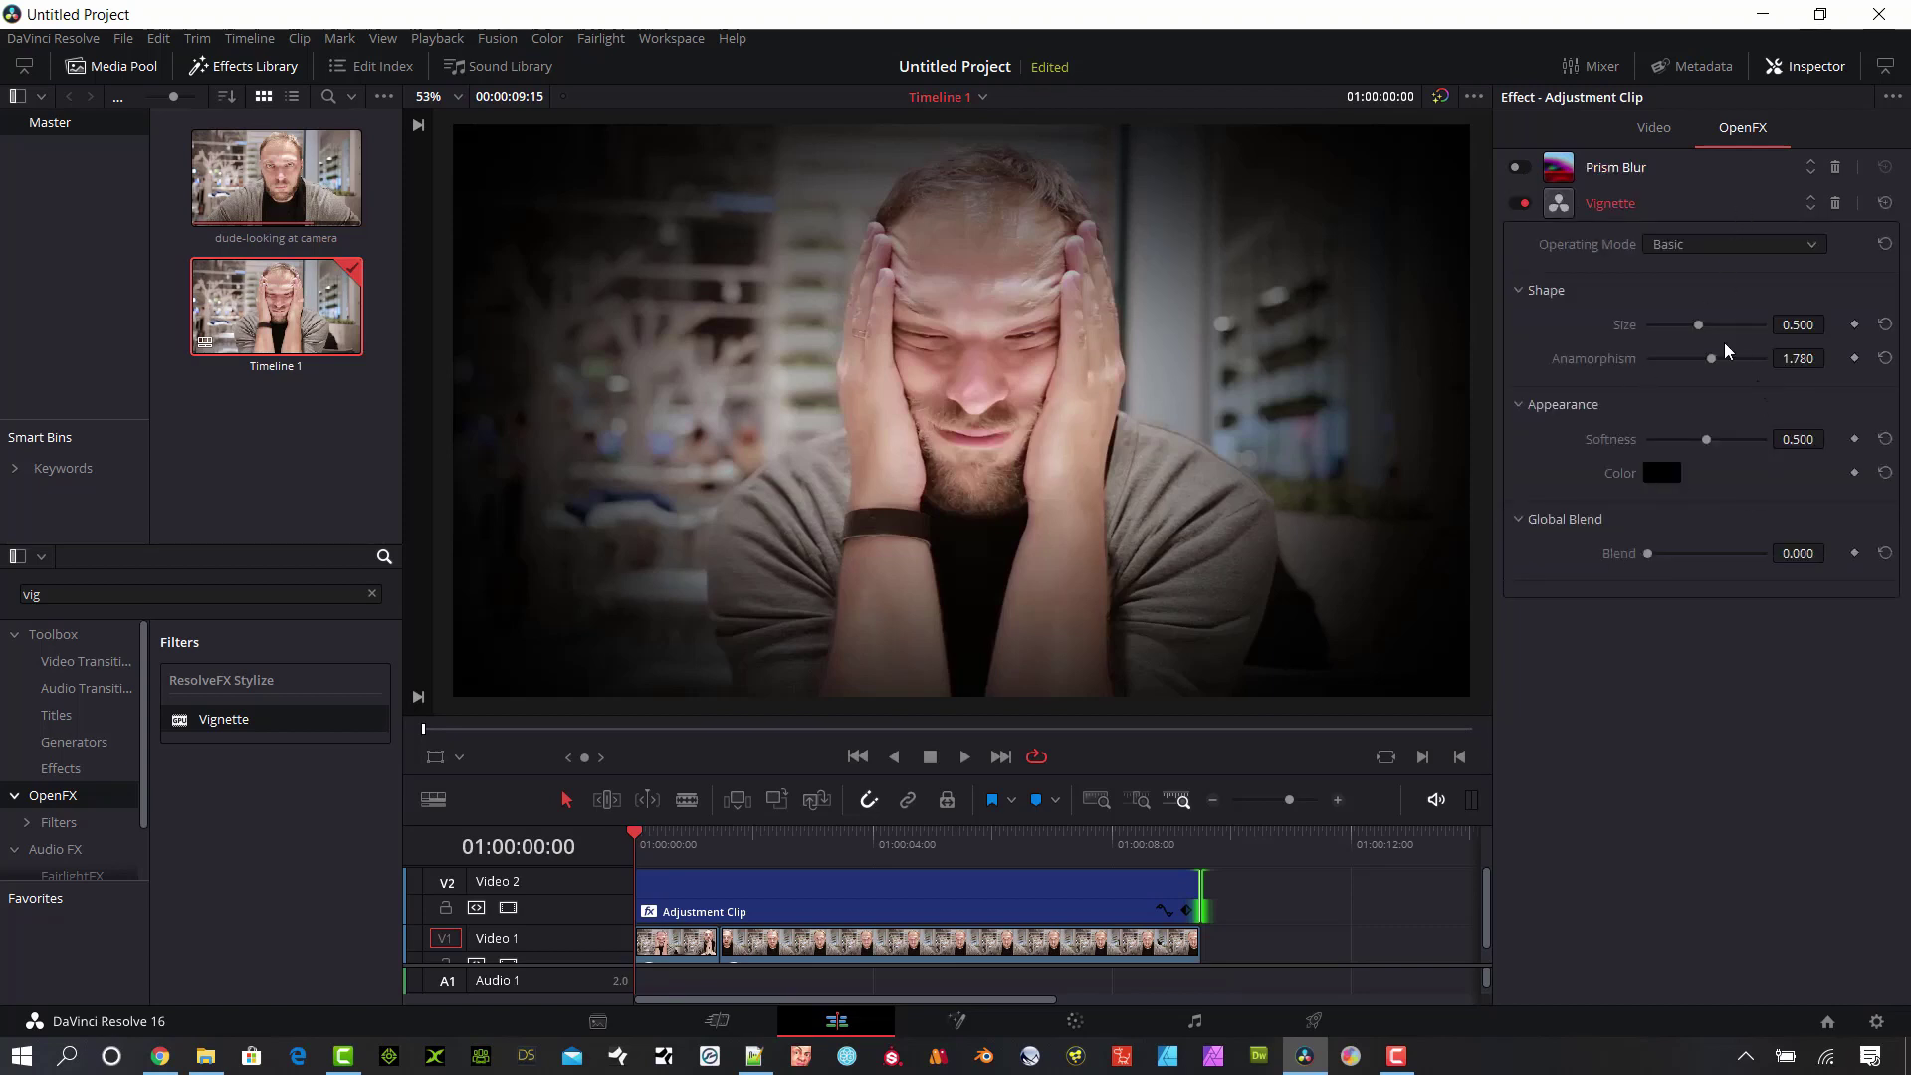
left_click(1700, 255)
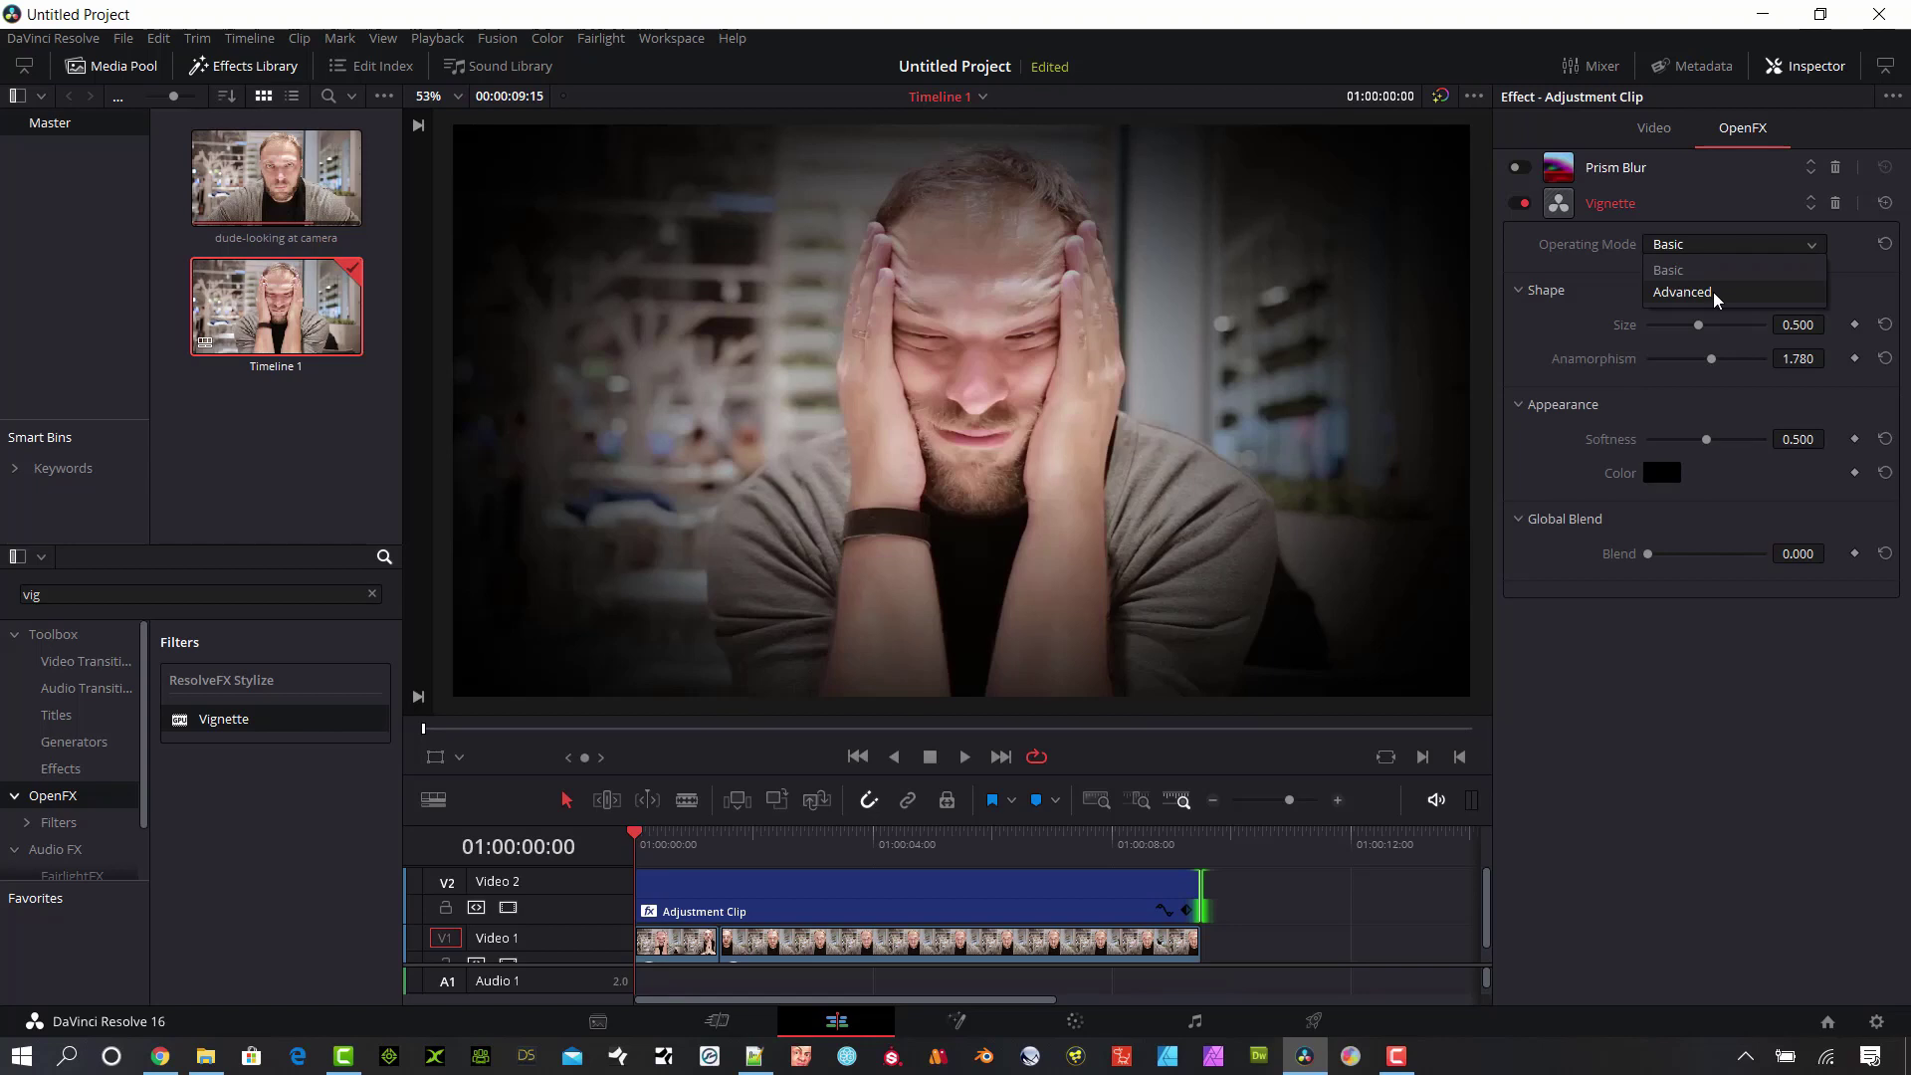
- Set the vignette to Advanced mode with a Hexagon border, rotation -103.7 and anamorphism 0.375
left_click(1716, 299)
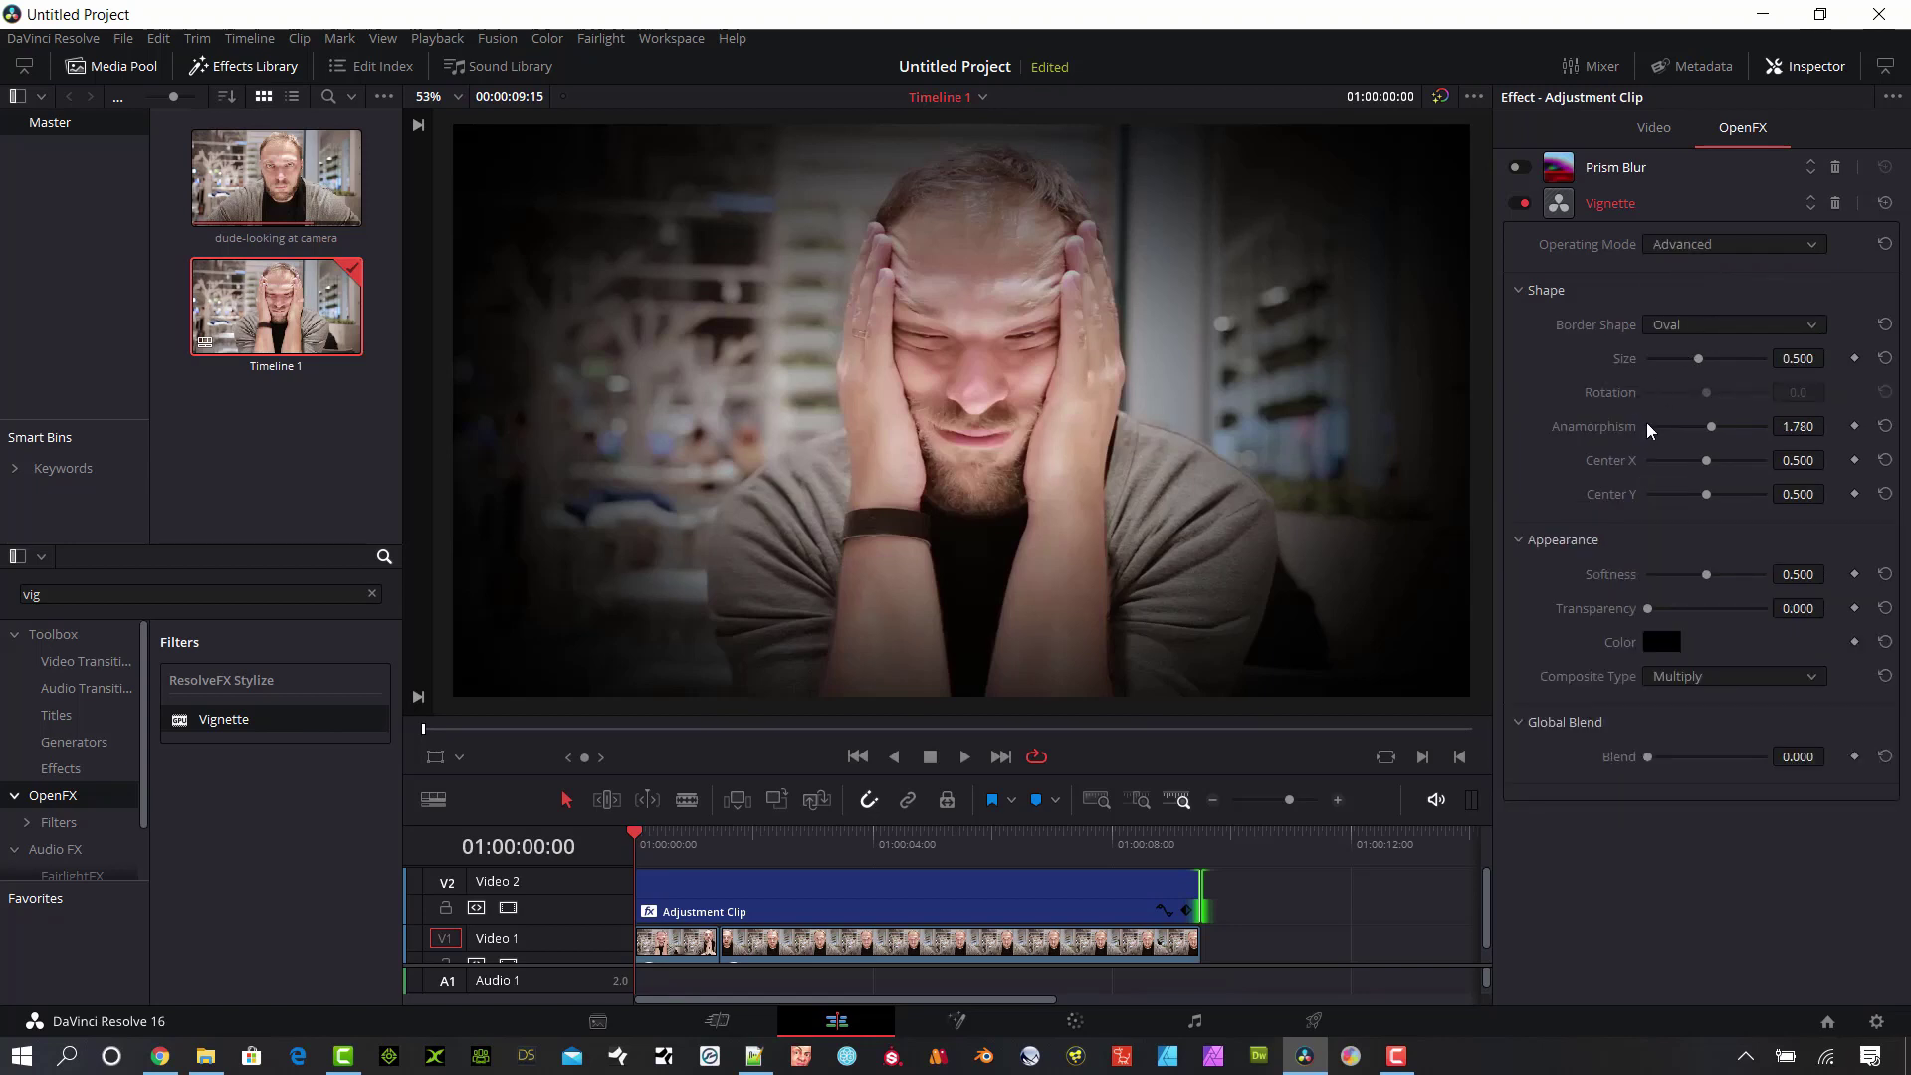
left_click(1770, 329)
left_click(1714, 400)
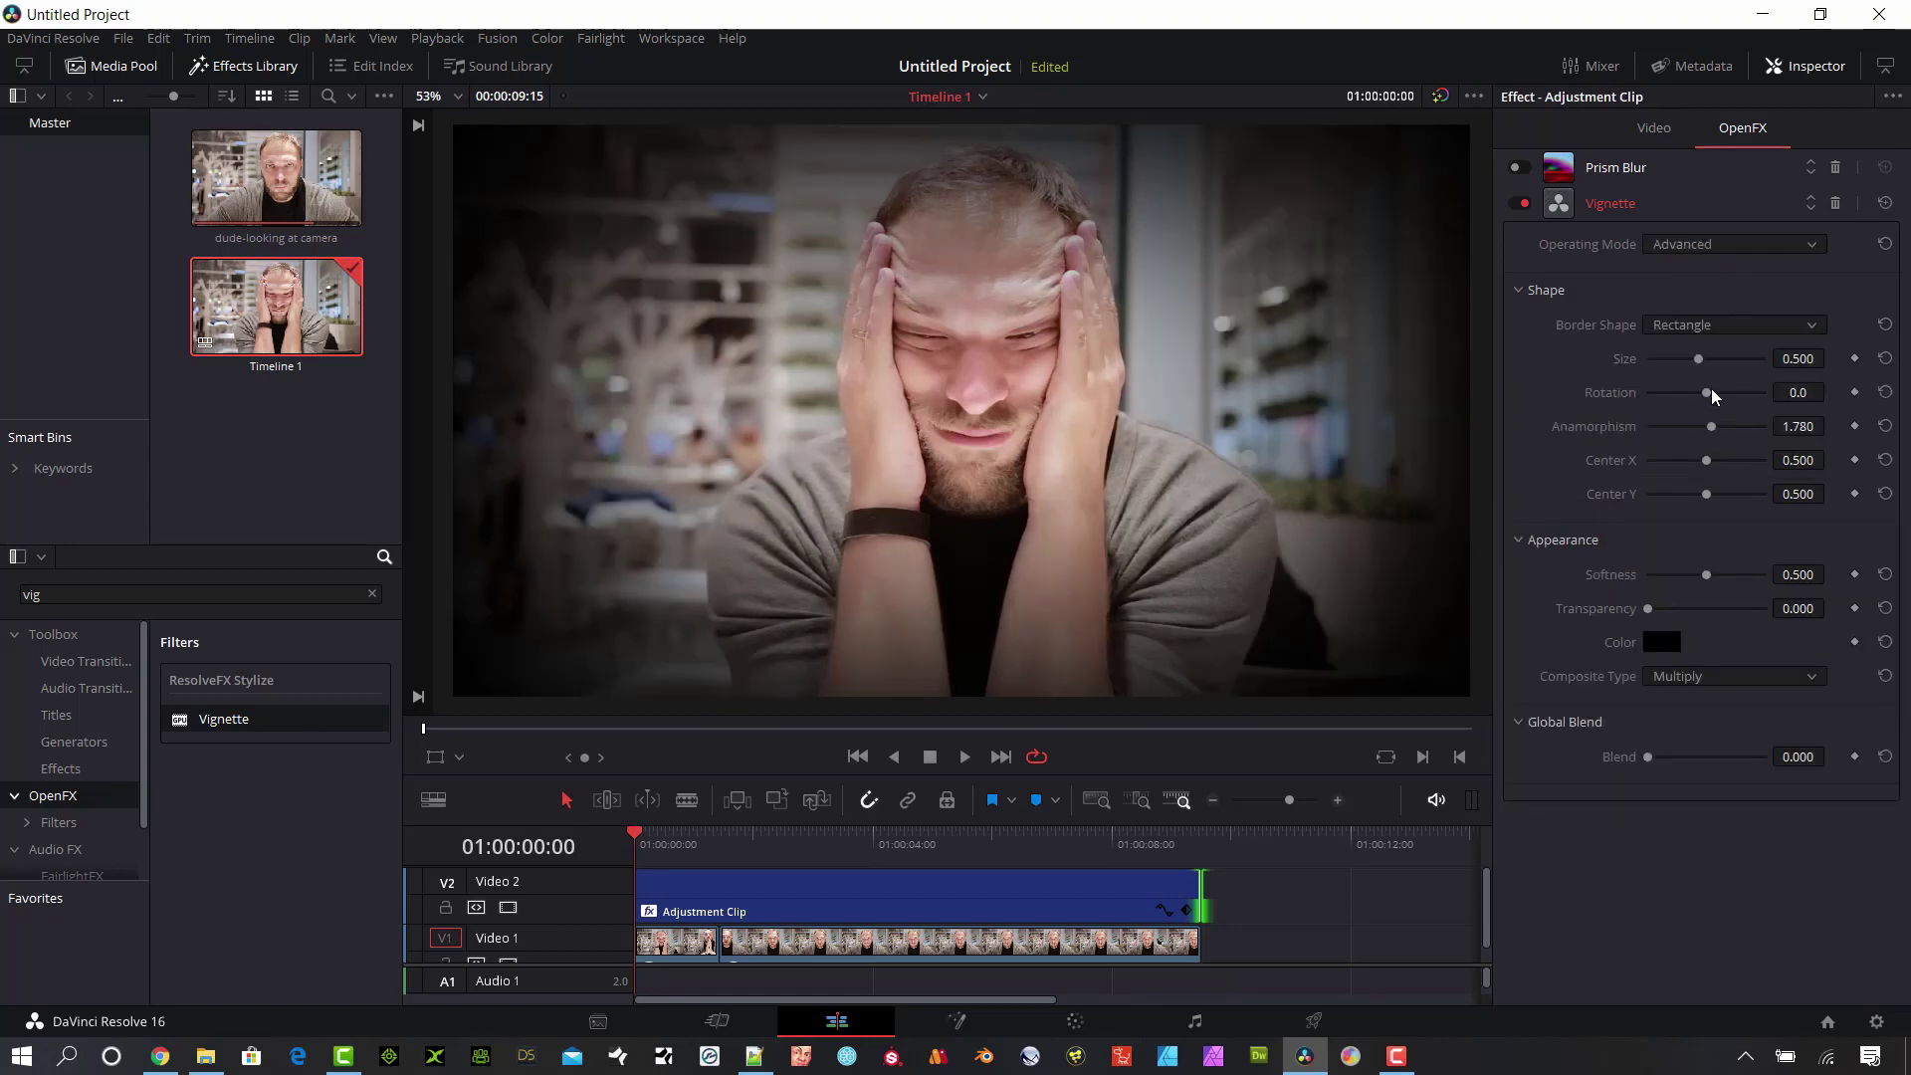
mouse_move(1706, 394)
left_mouse_down()
mouse_move(1680, 360)
mouse_move(1697, 398)
mouse_move(1681, 401)
left_mouse_up()
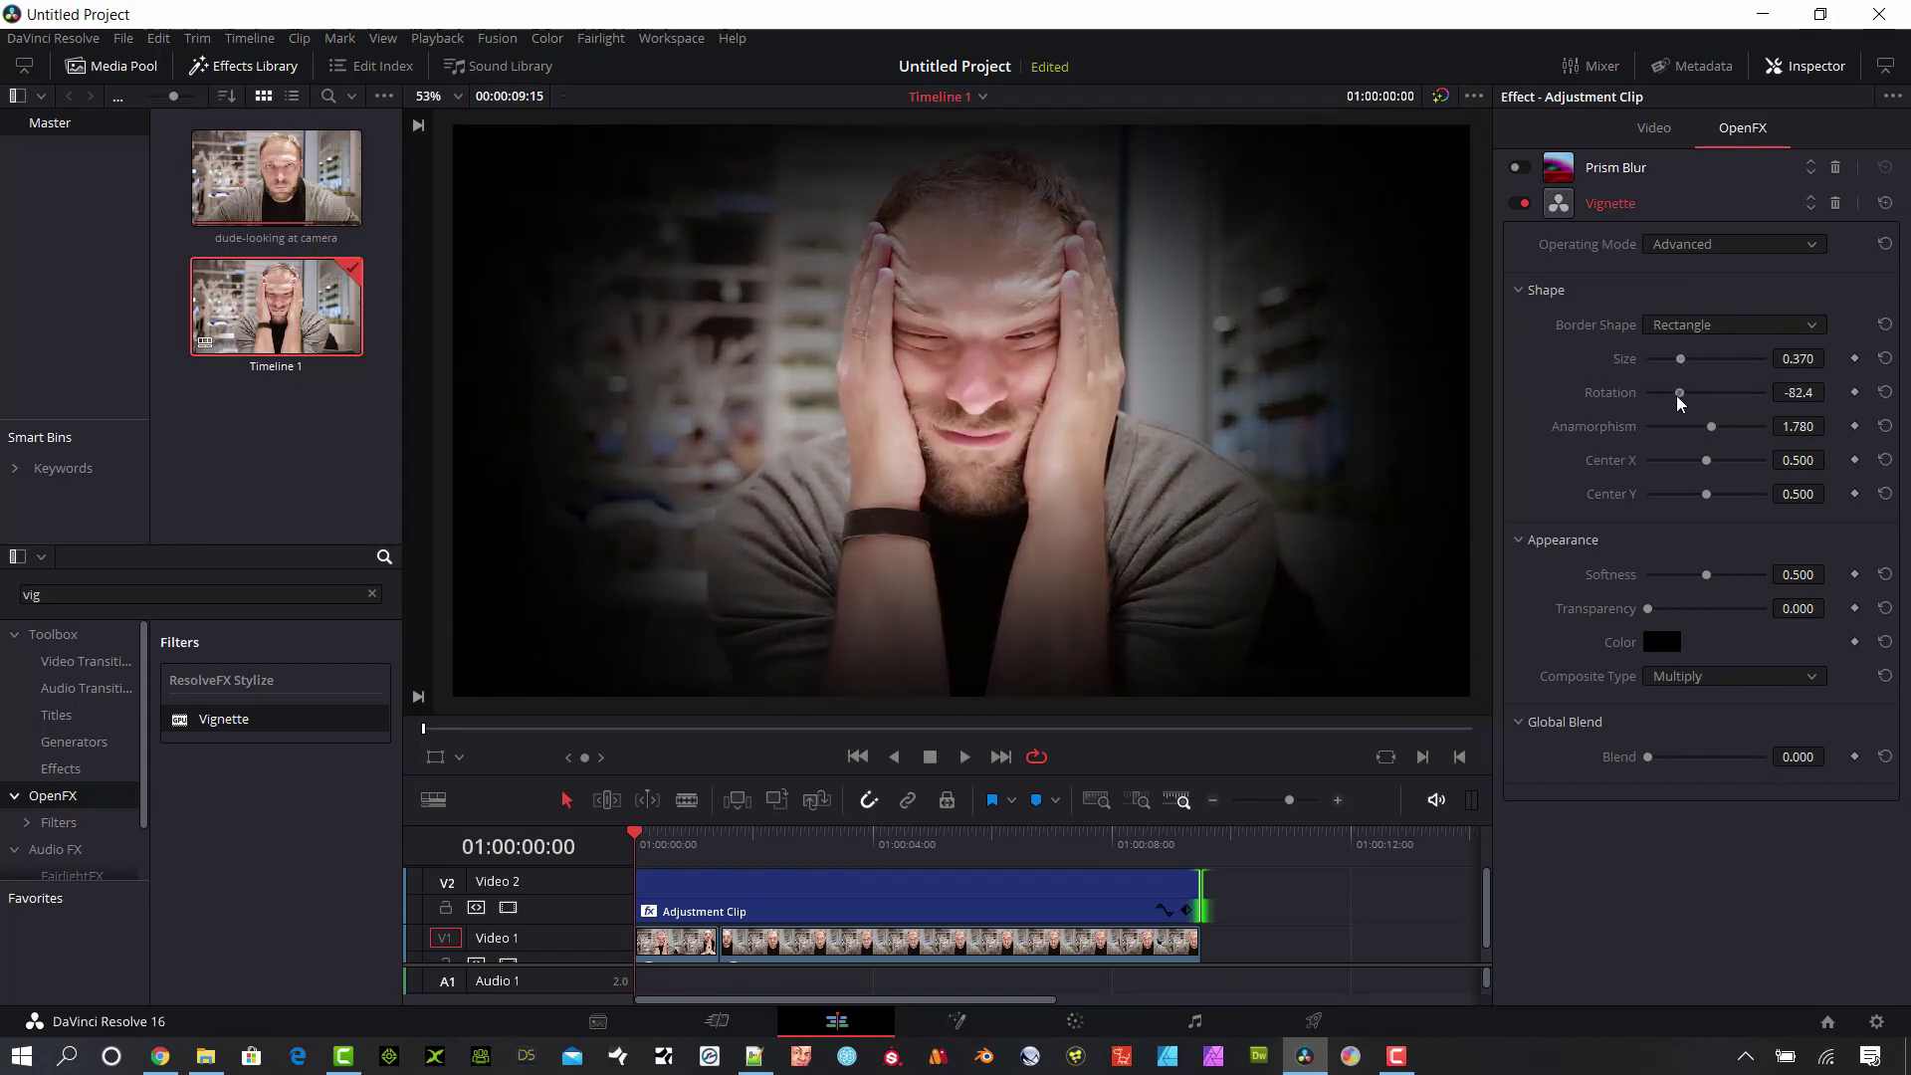
left_click(1714, 324)
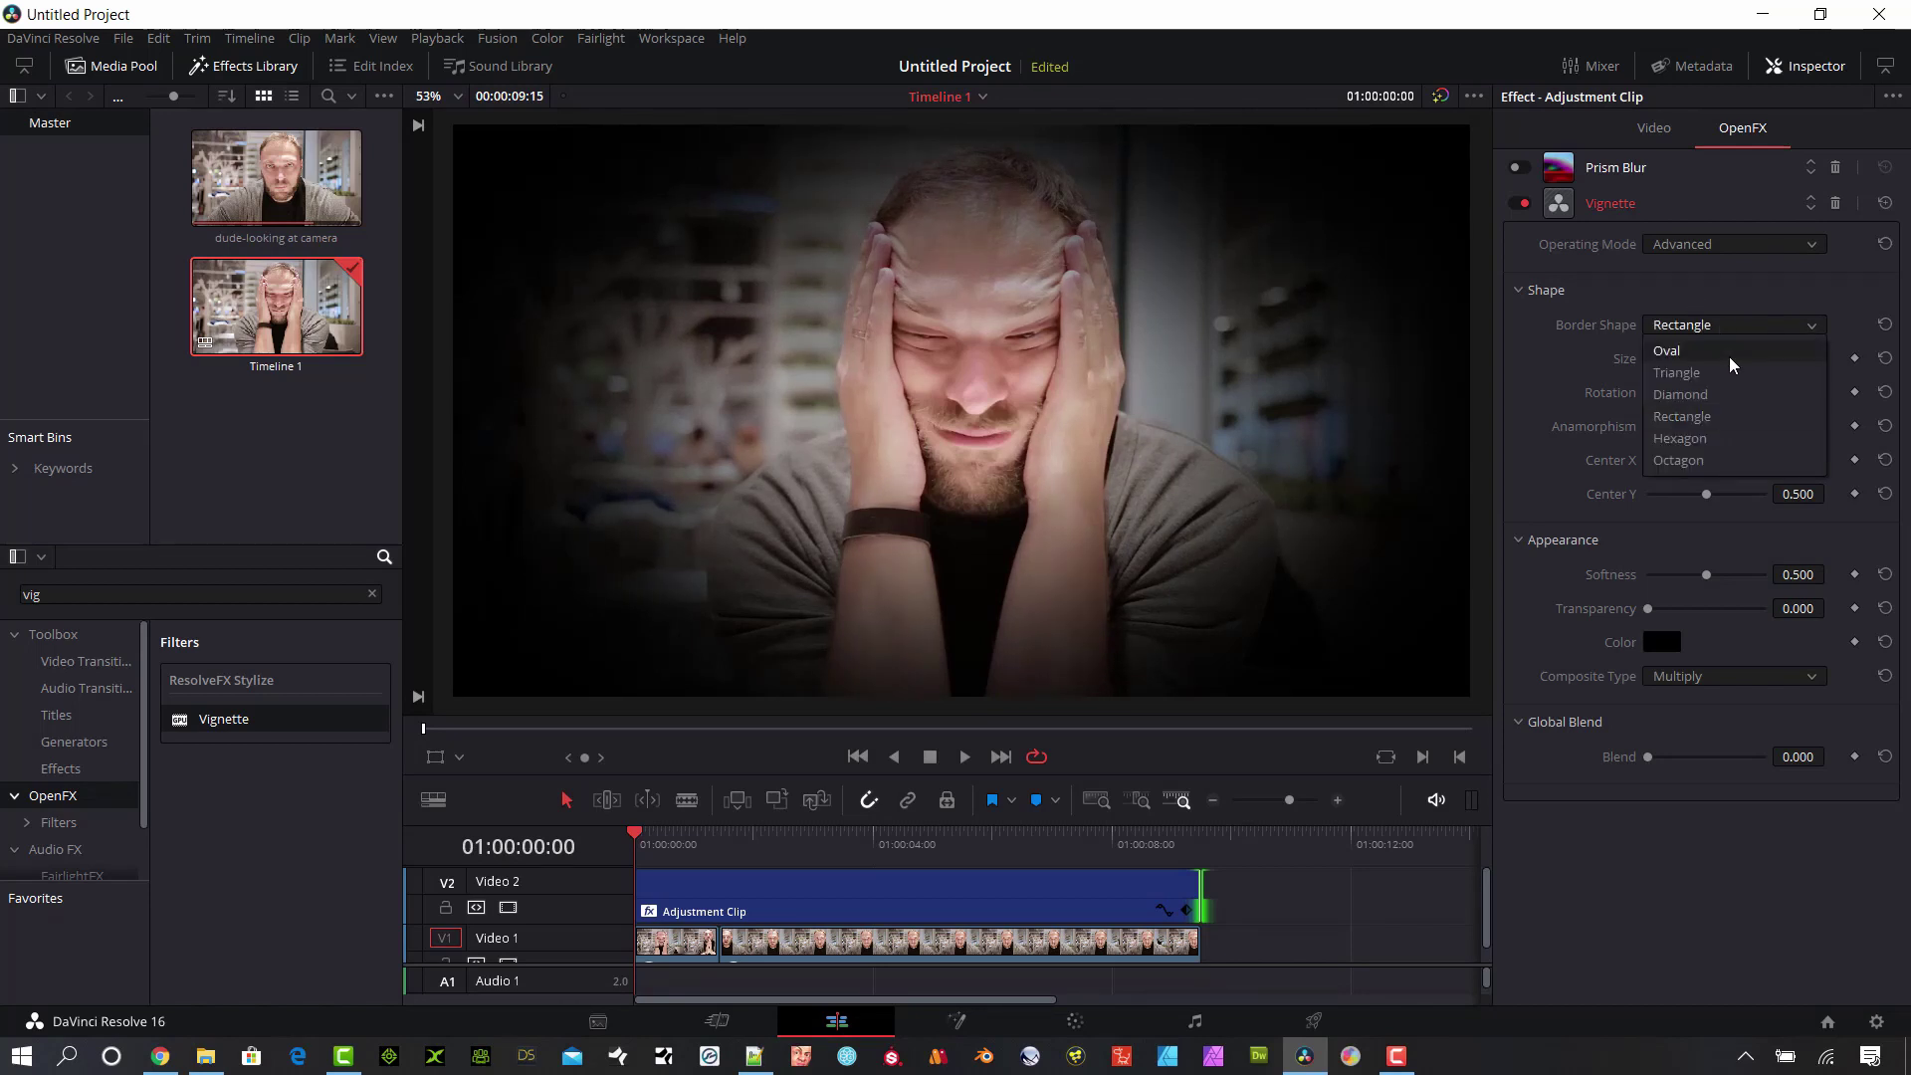
left_click(1698, 439)
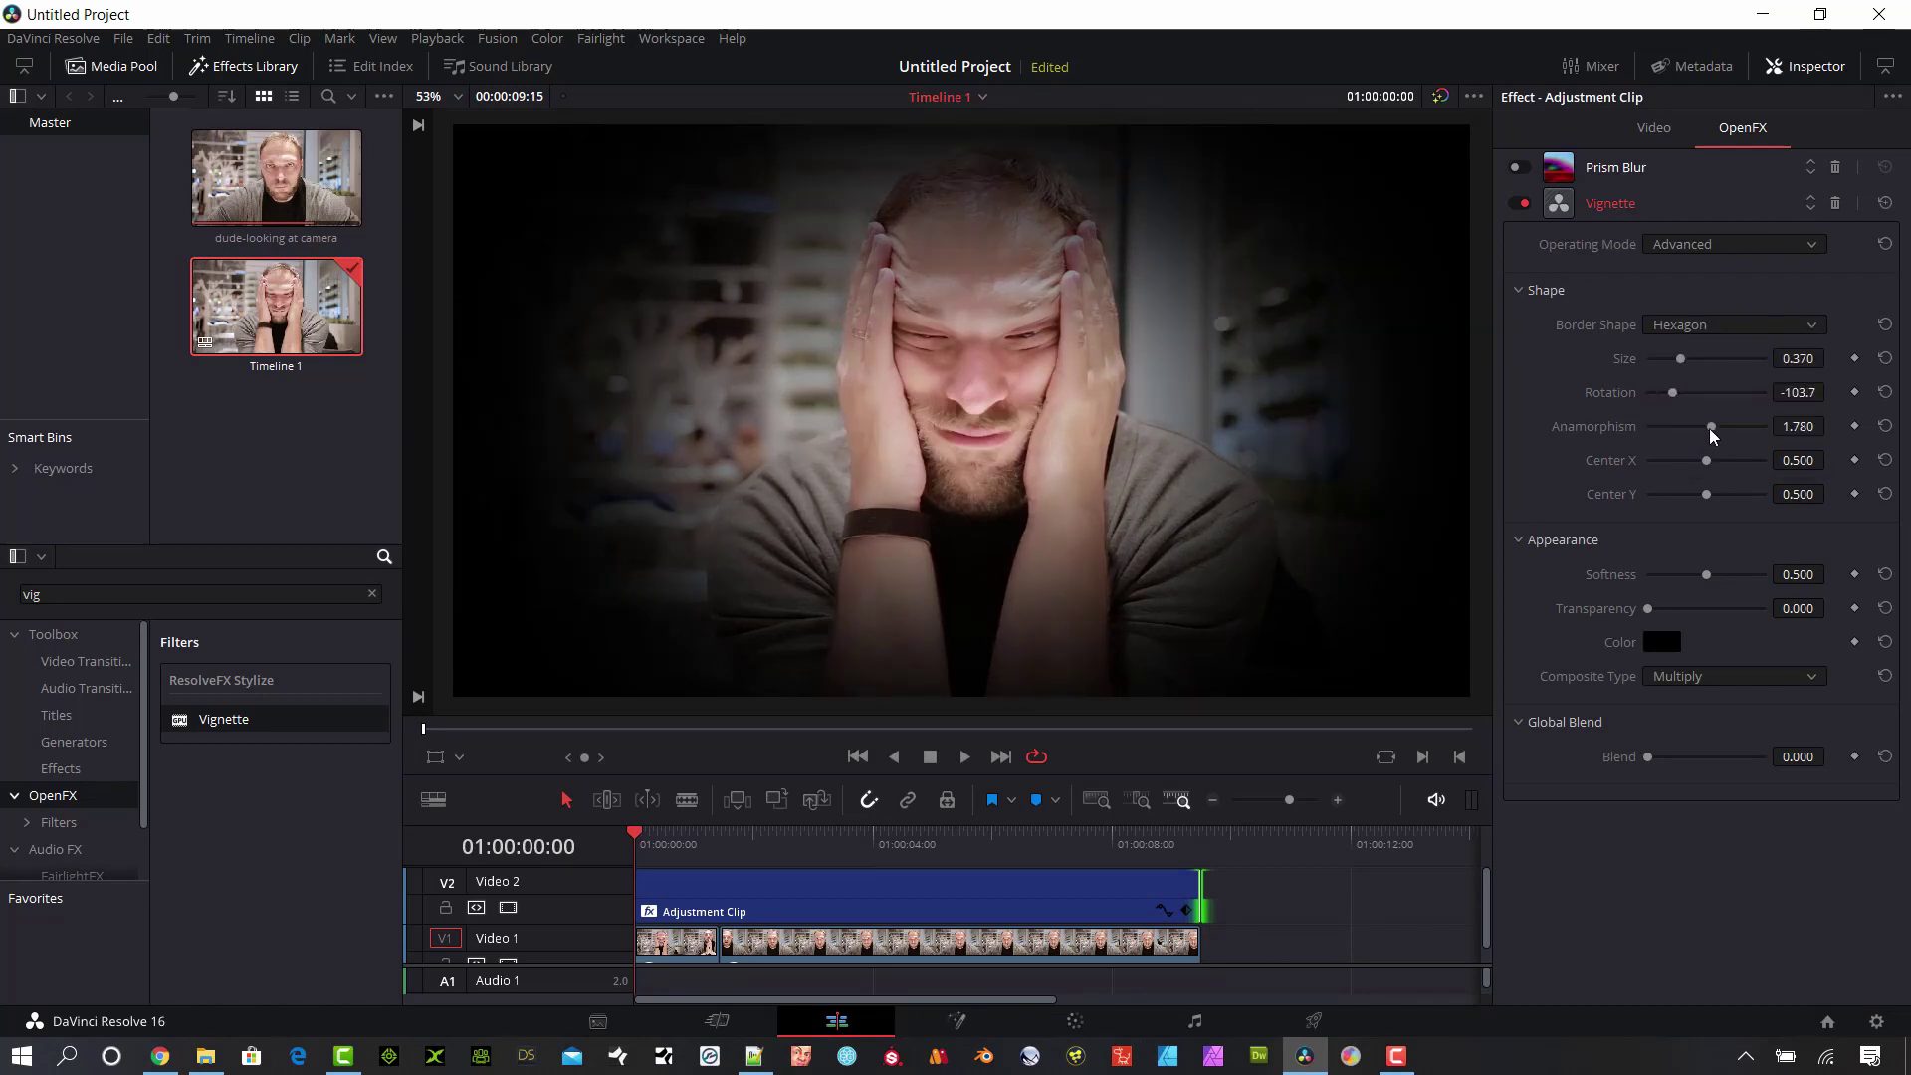
left_click_drag(1710, 427, 1650, 428)
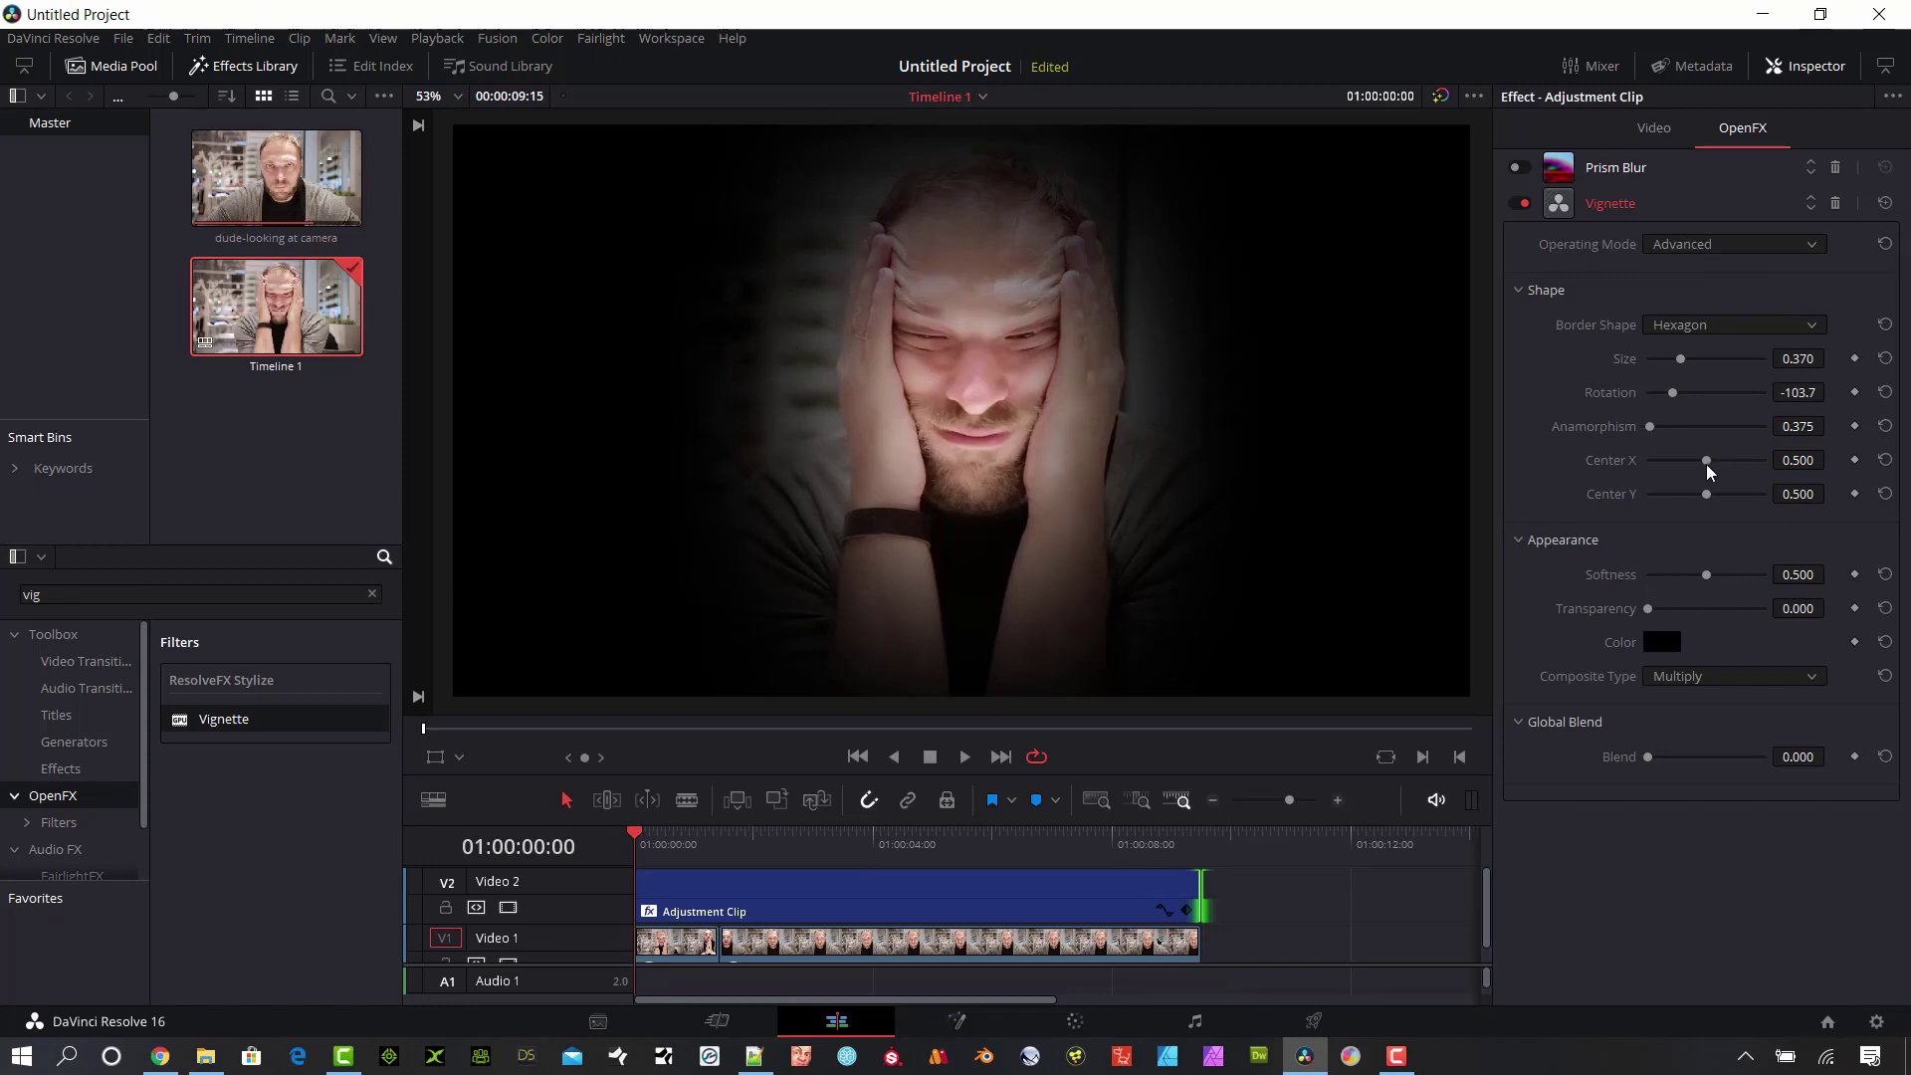
left_click_drag(1706, 462, 1711, 502)
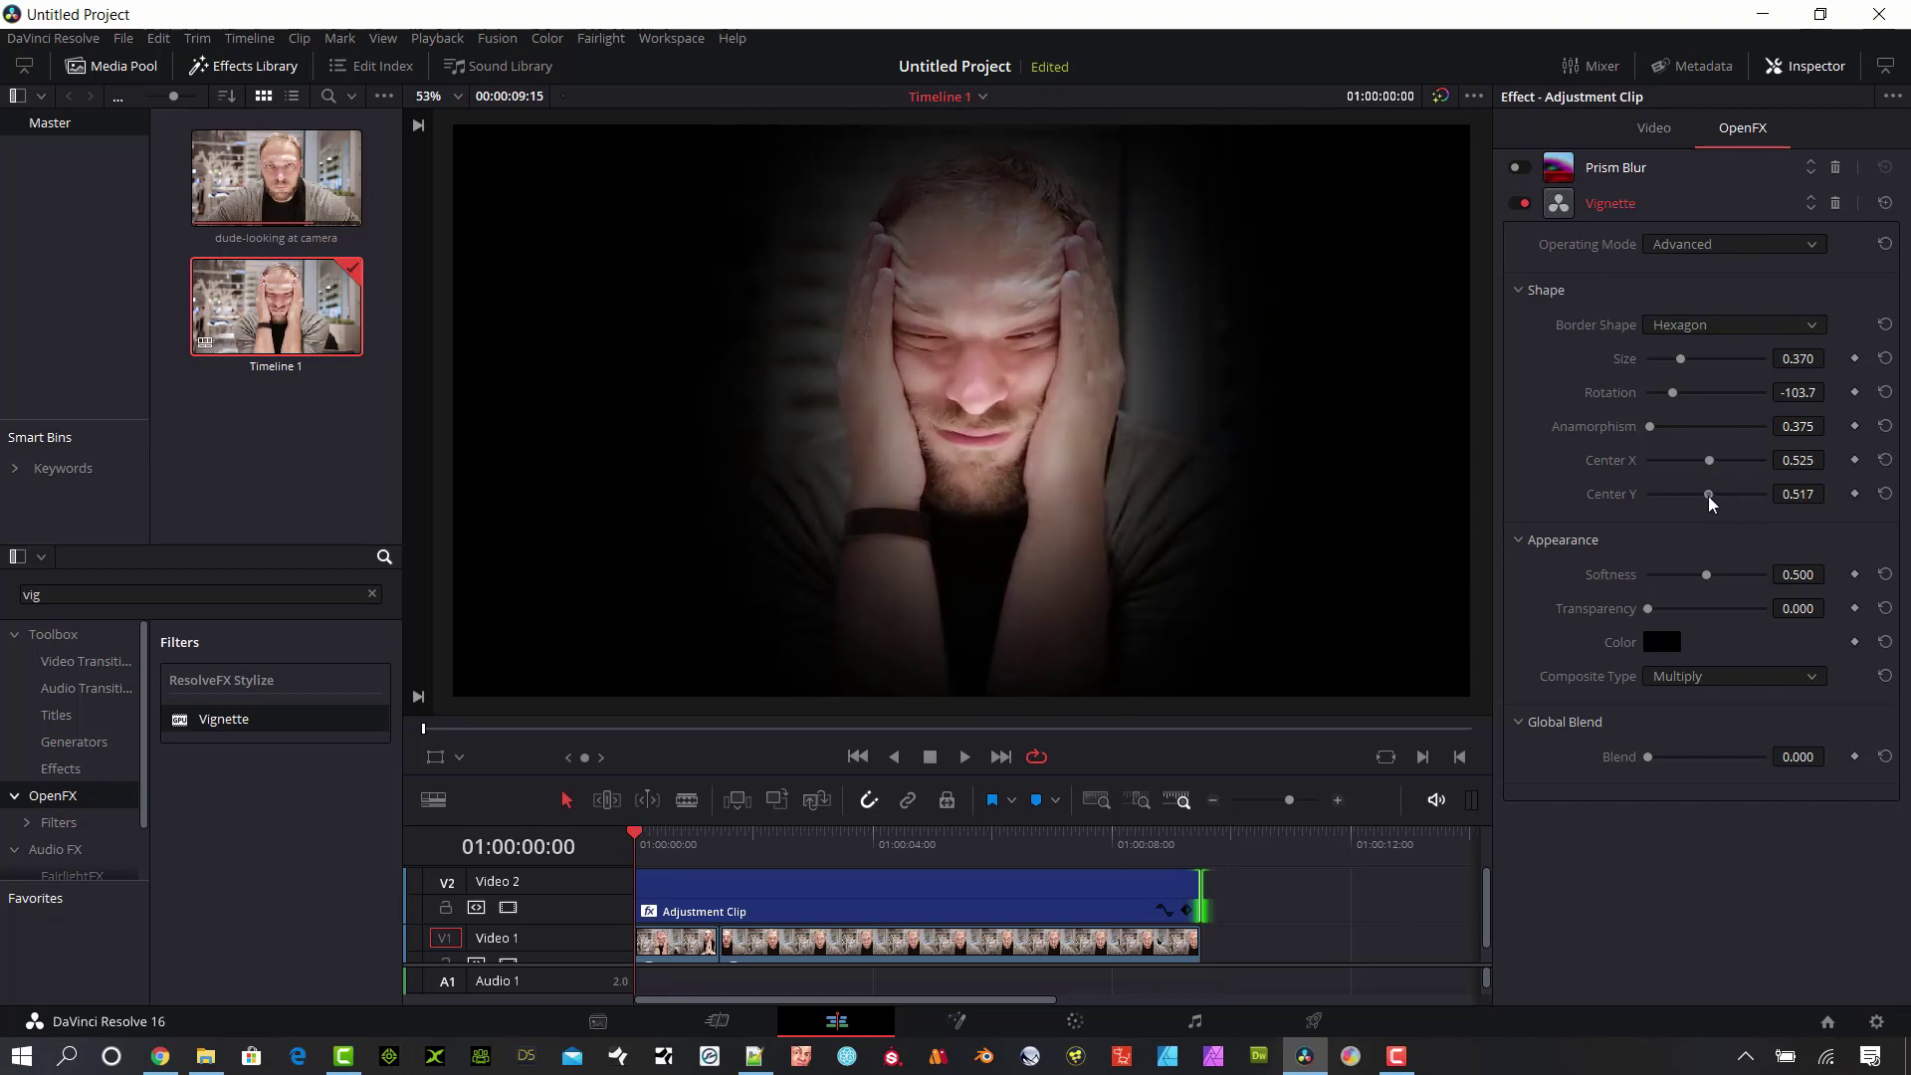
left_click_drag(1803, 360, 1777, 360)
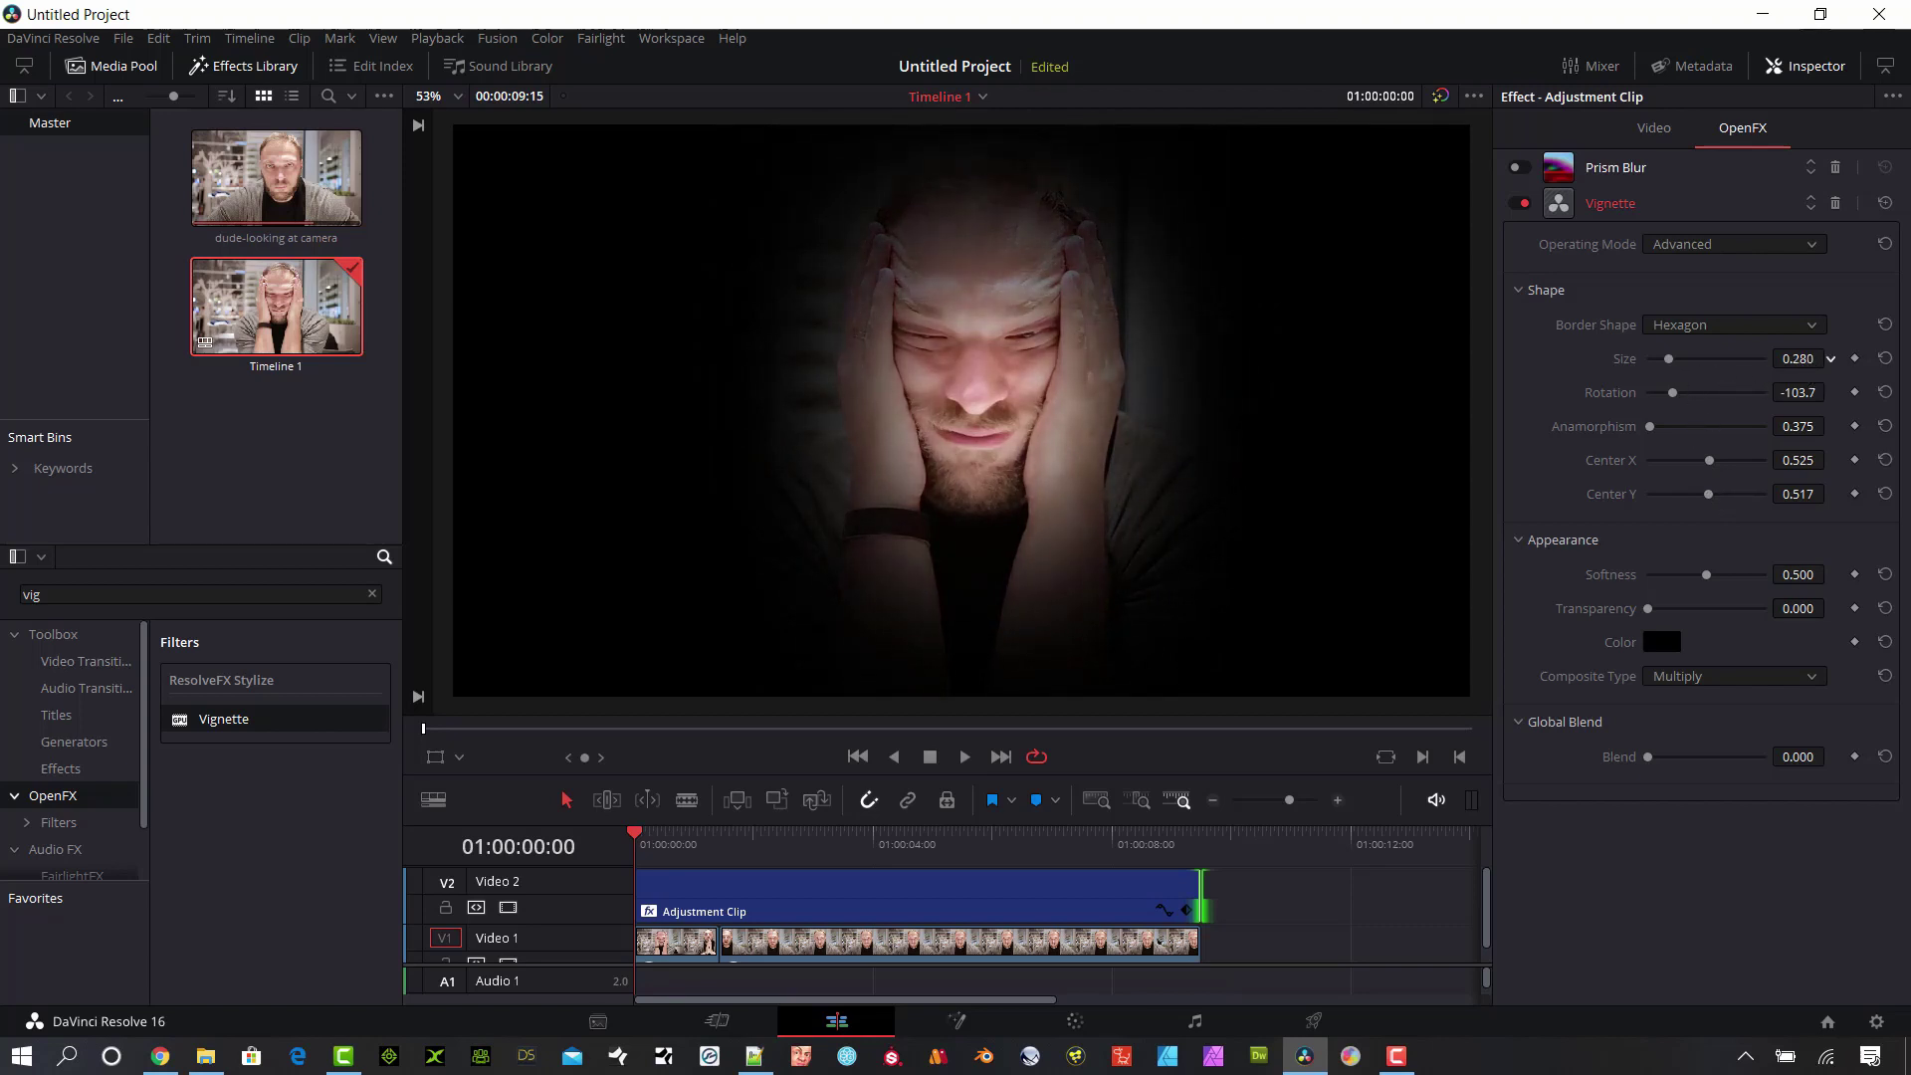
- Check later frames and refine the vignette to Size 0.232 and Center 0.525/0.535
mouse_move(642, 853)
left_mouse_down()
mouse_move(1200, 858)
mouse_move(1160, 858)
left_mouse_up()
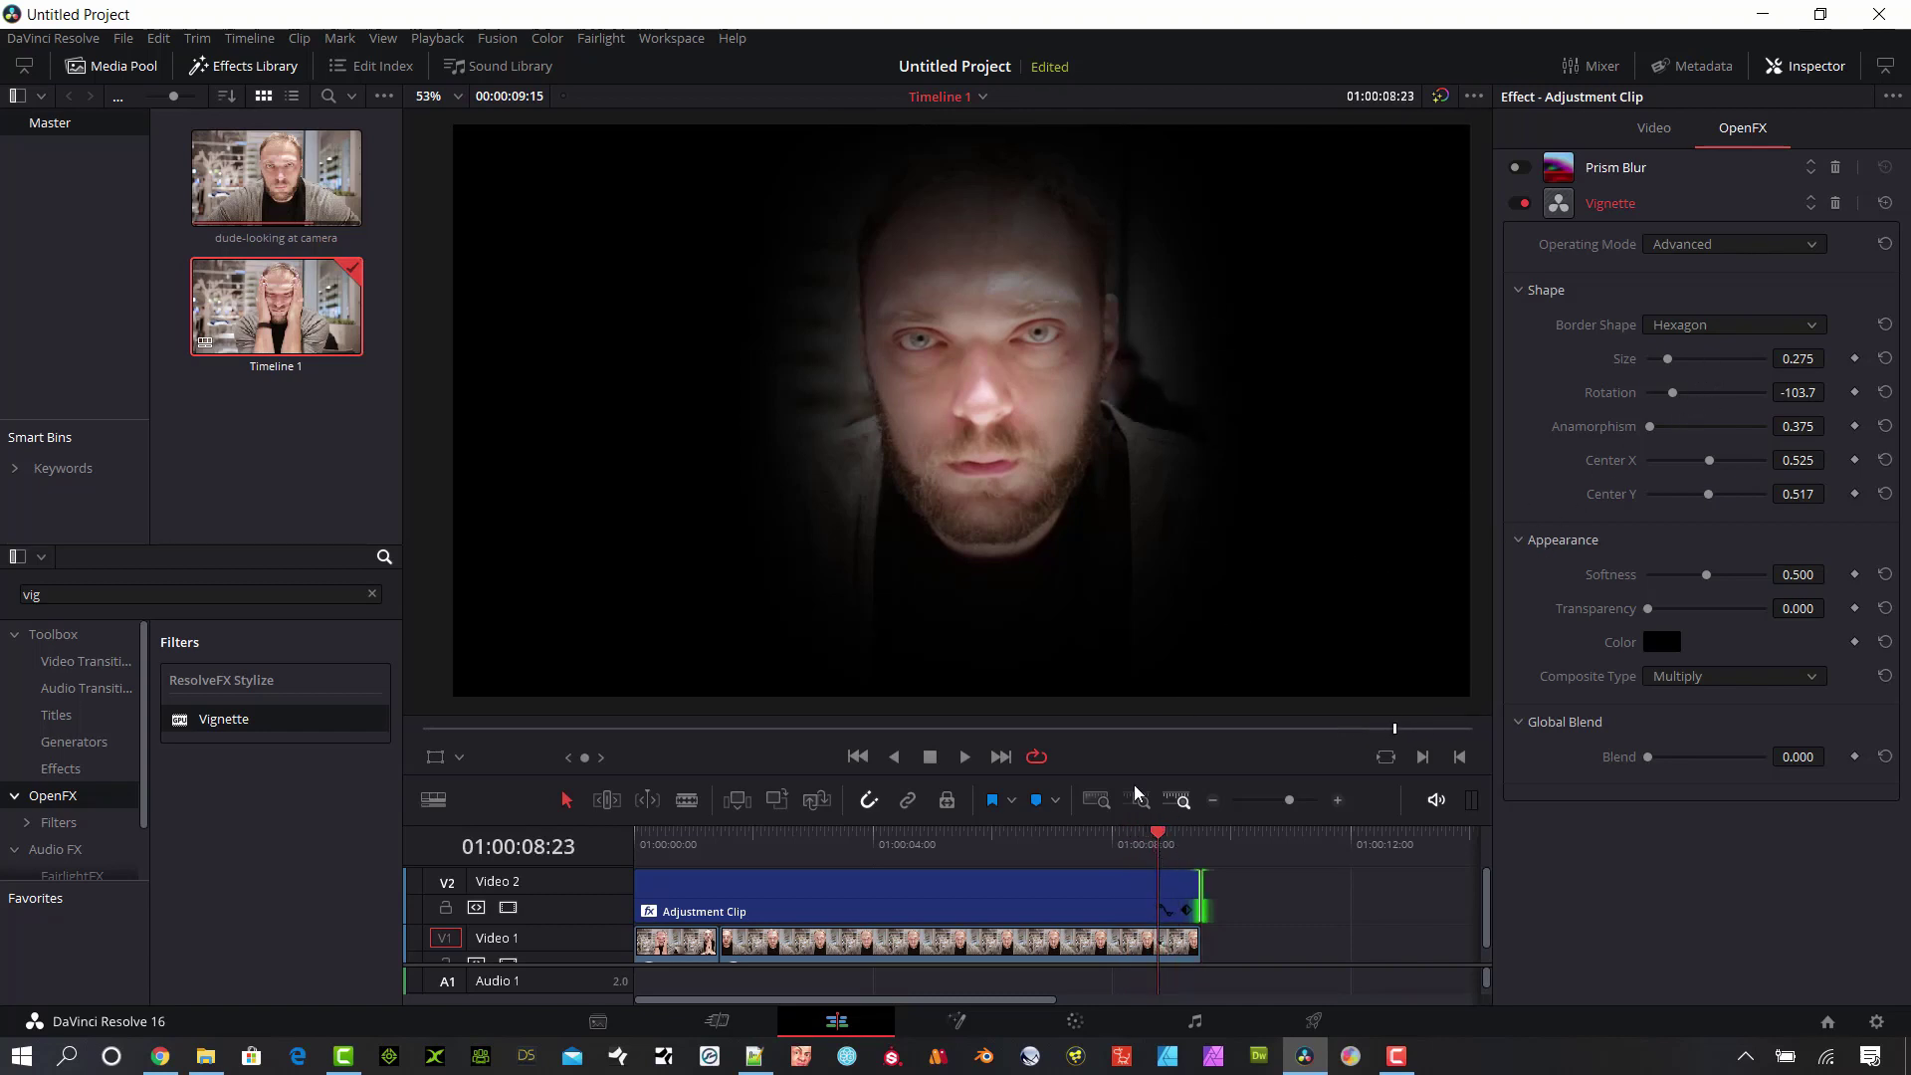
left_click_drag(1083, 853, 1155, 851)
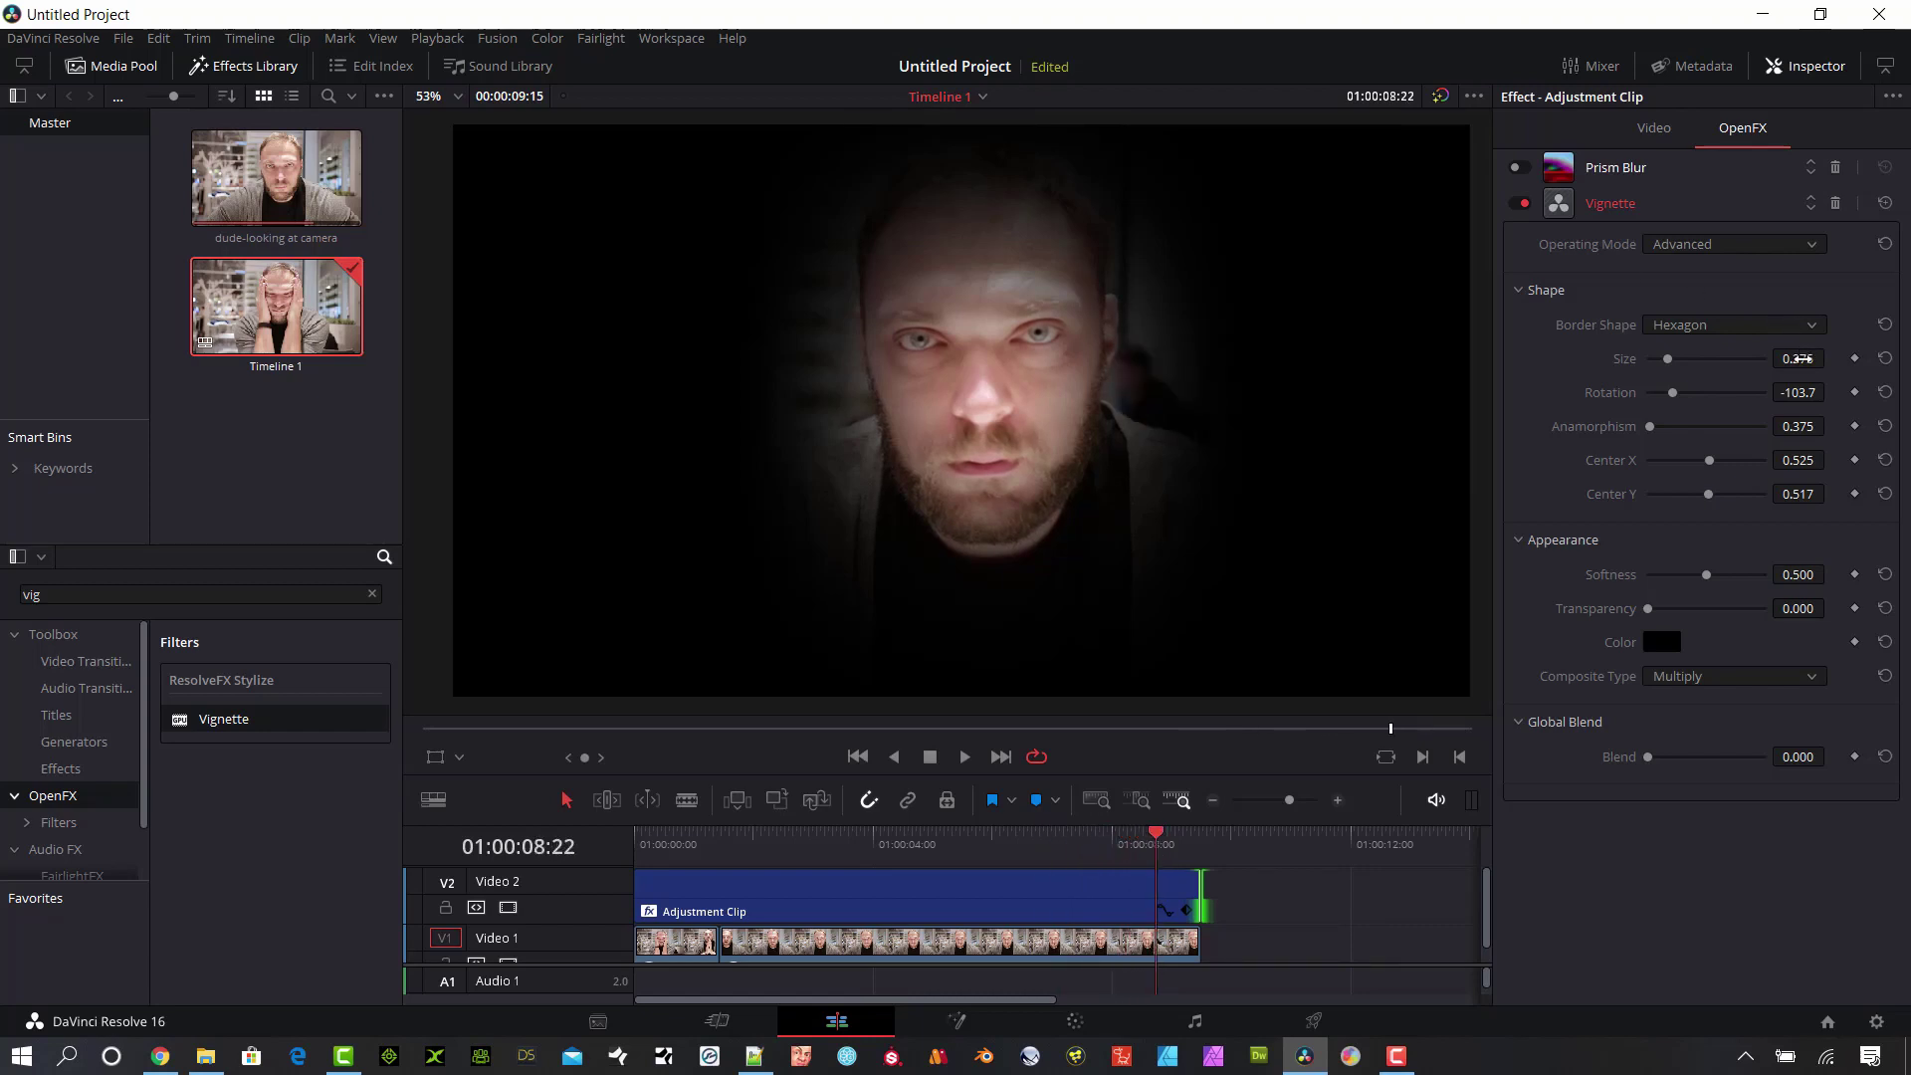
left_click_drag(1831, 358, 1806, 358)
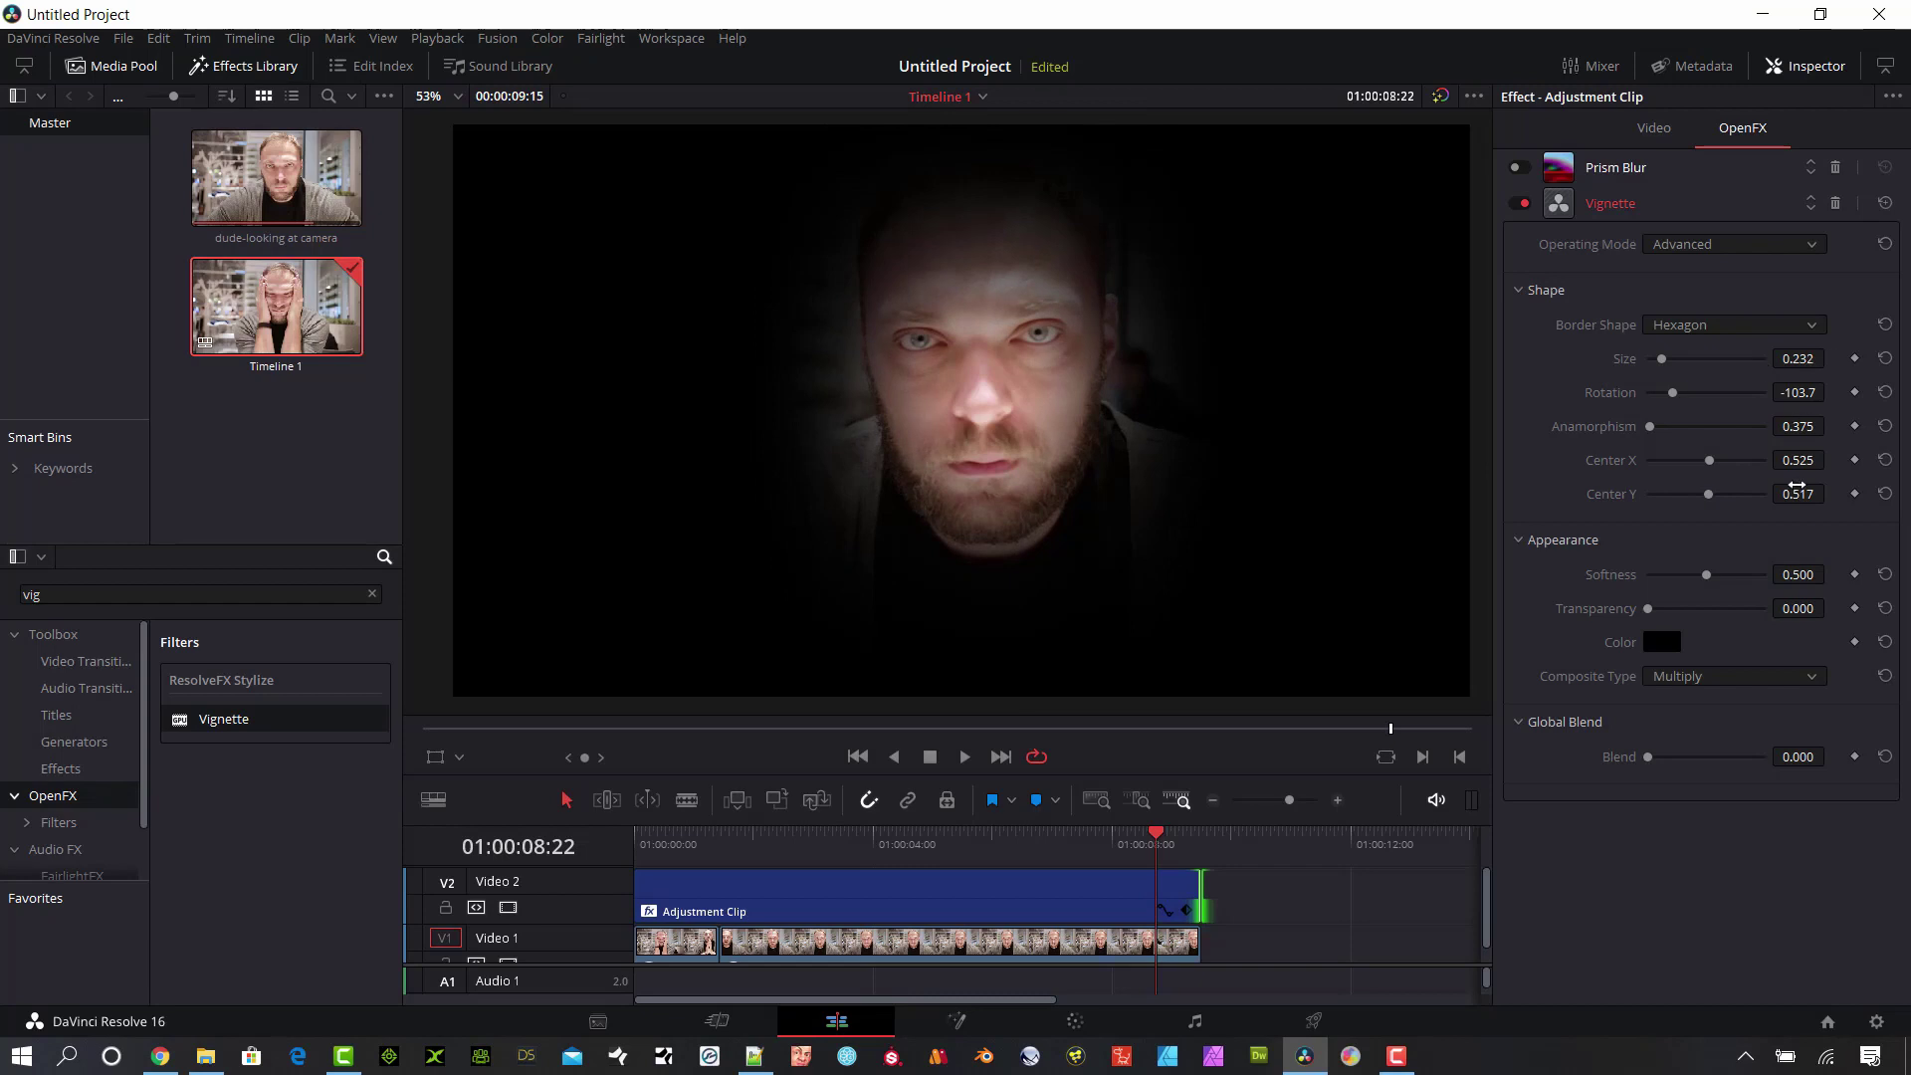
left_click_drag(1797, 494, 1818, 493)
left_click_drag(1156, 838, 869, 821)
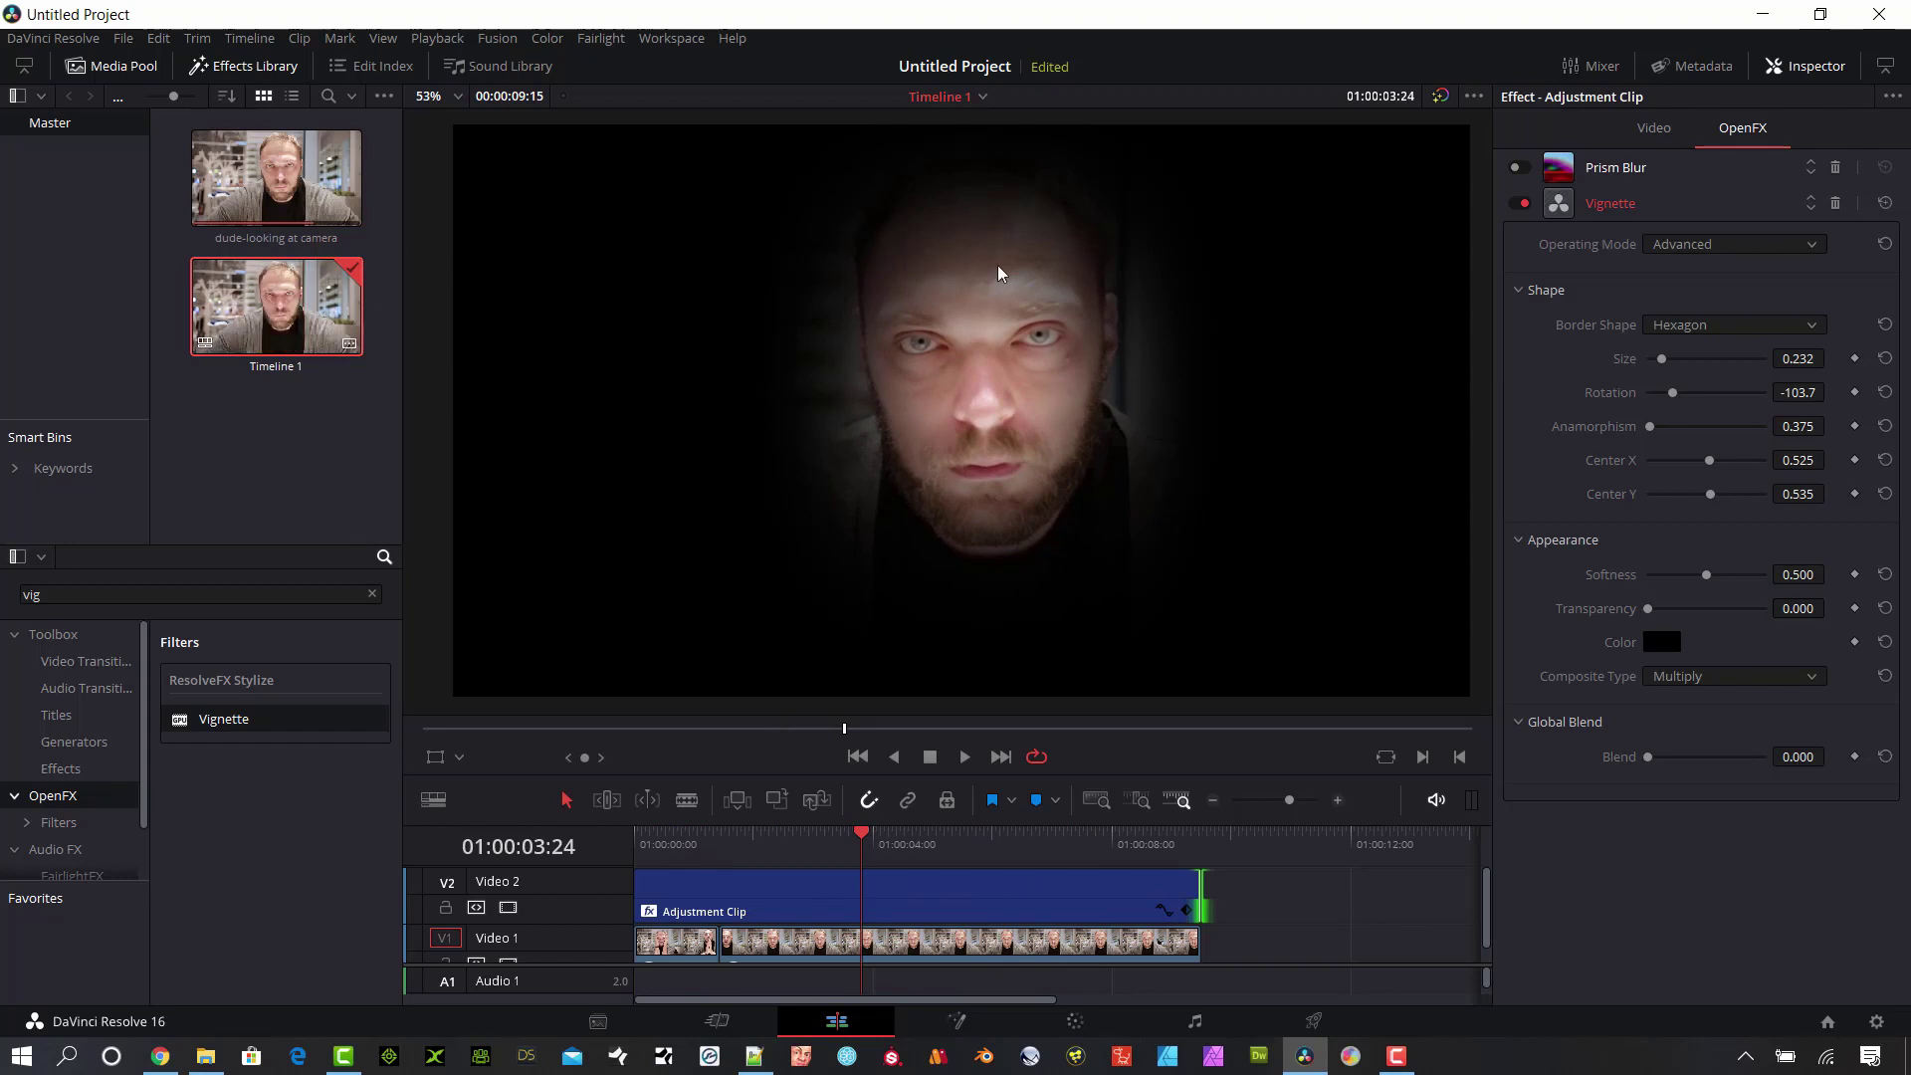
- Re-enable Prism Blur and keyframe its Blur Strength at 0 near the clip start
left_click(1522, 170)
left_click(1606, 172)
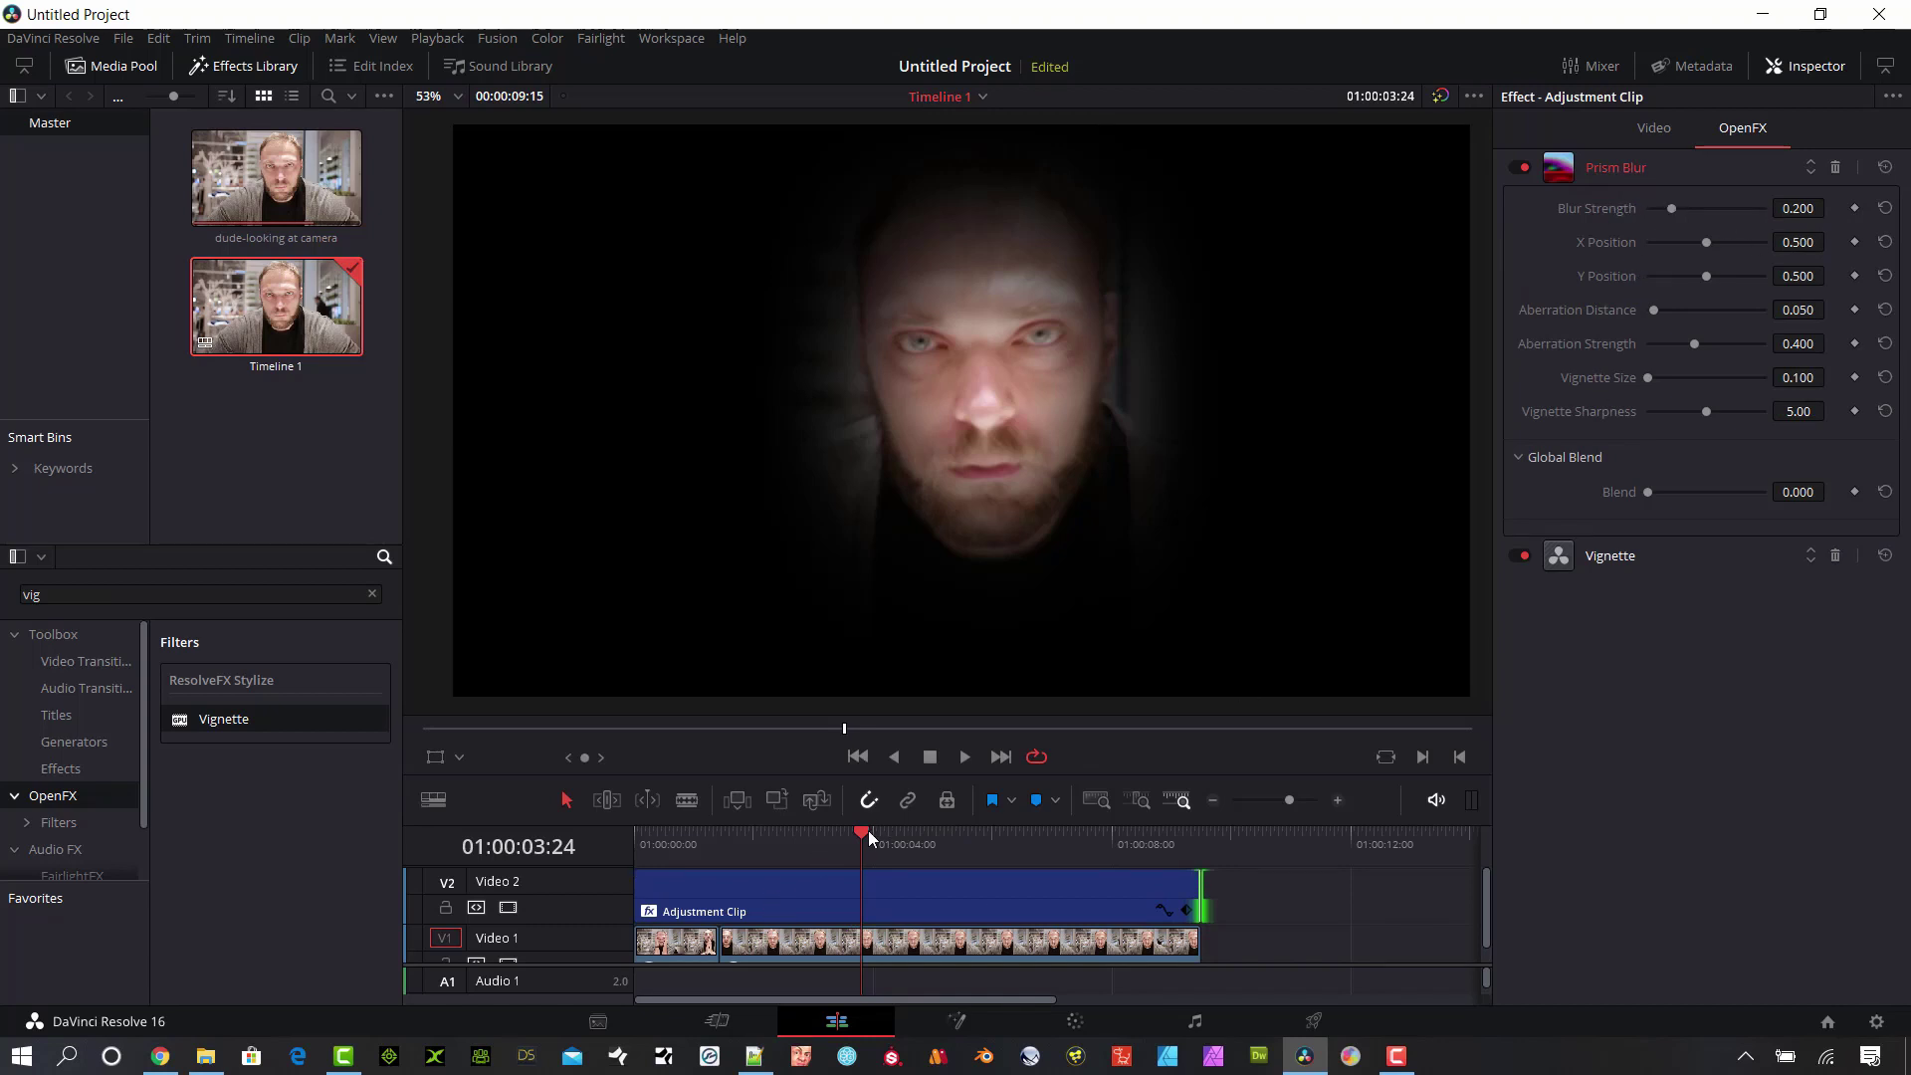
left_click_drag(866, 830, 633, 830)
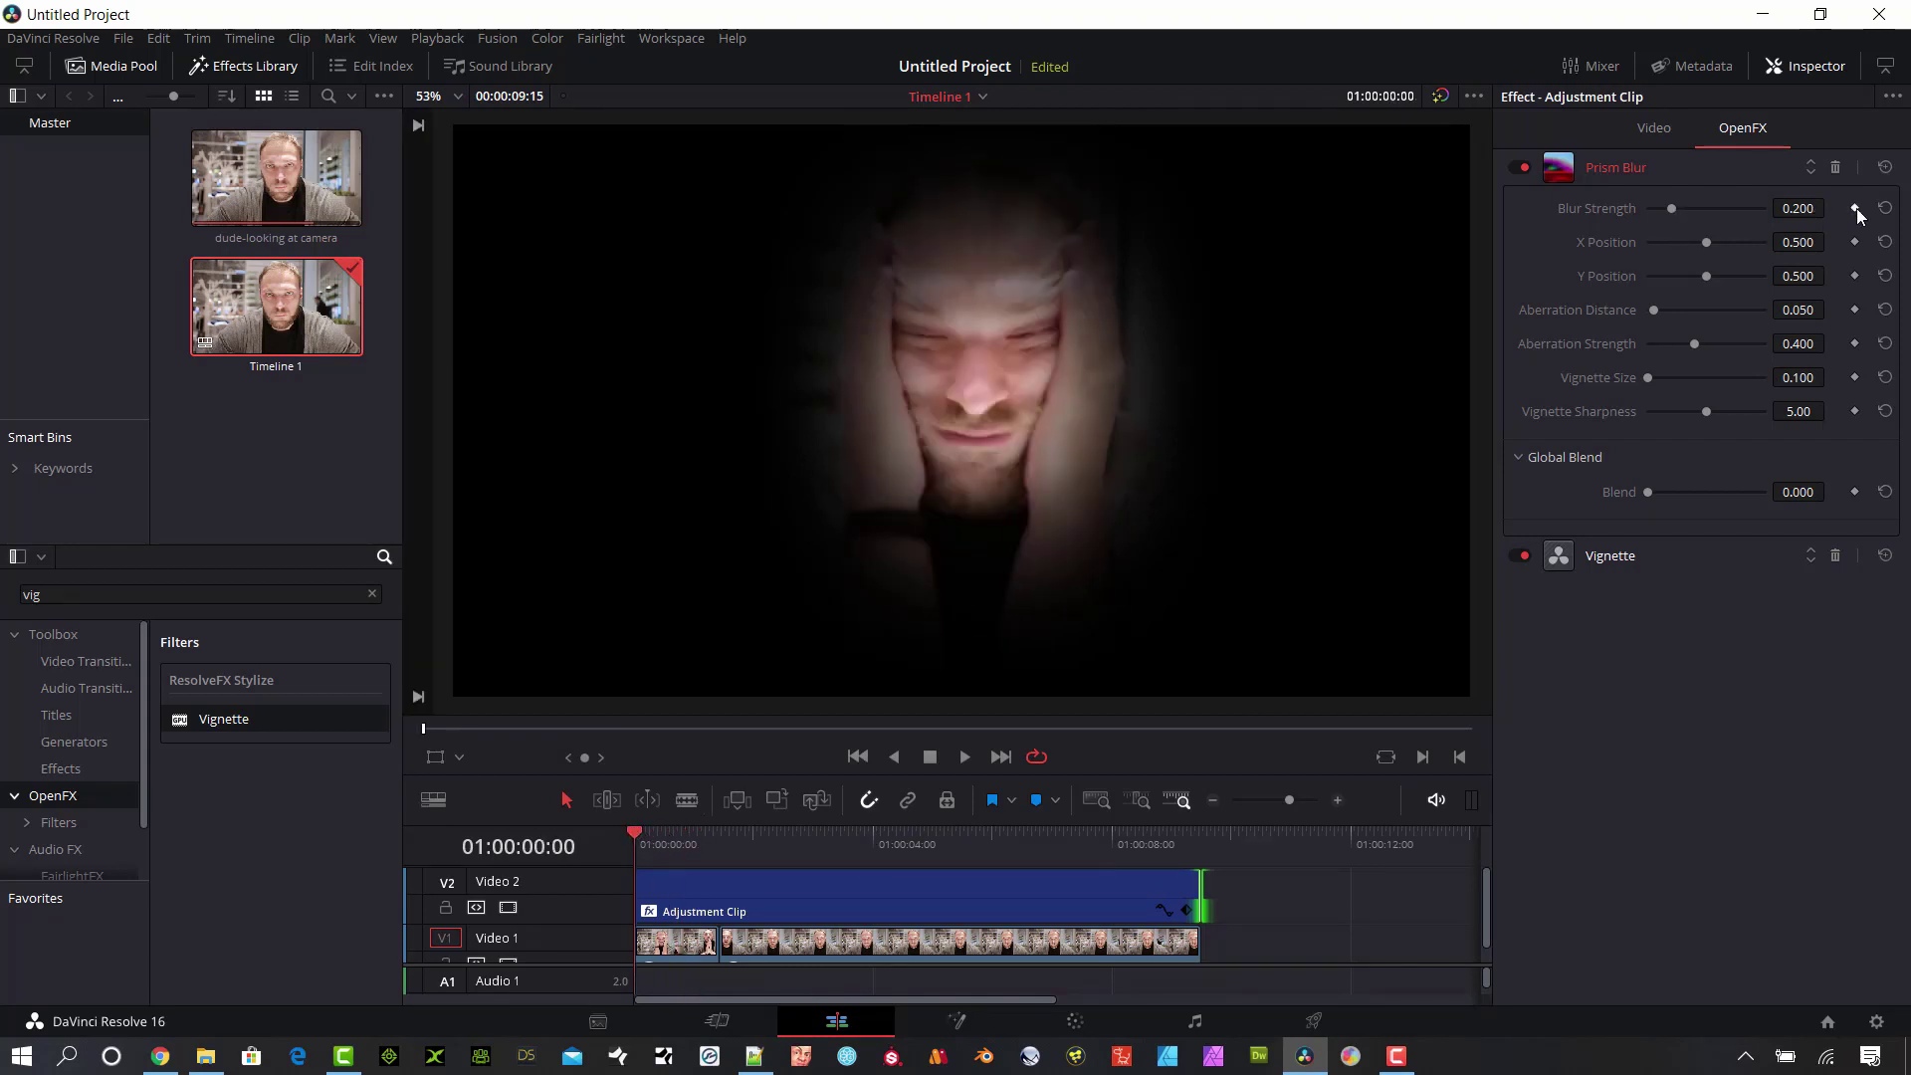
left_click_drag(1670, 206, 1621, 207)
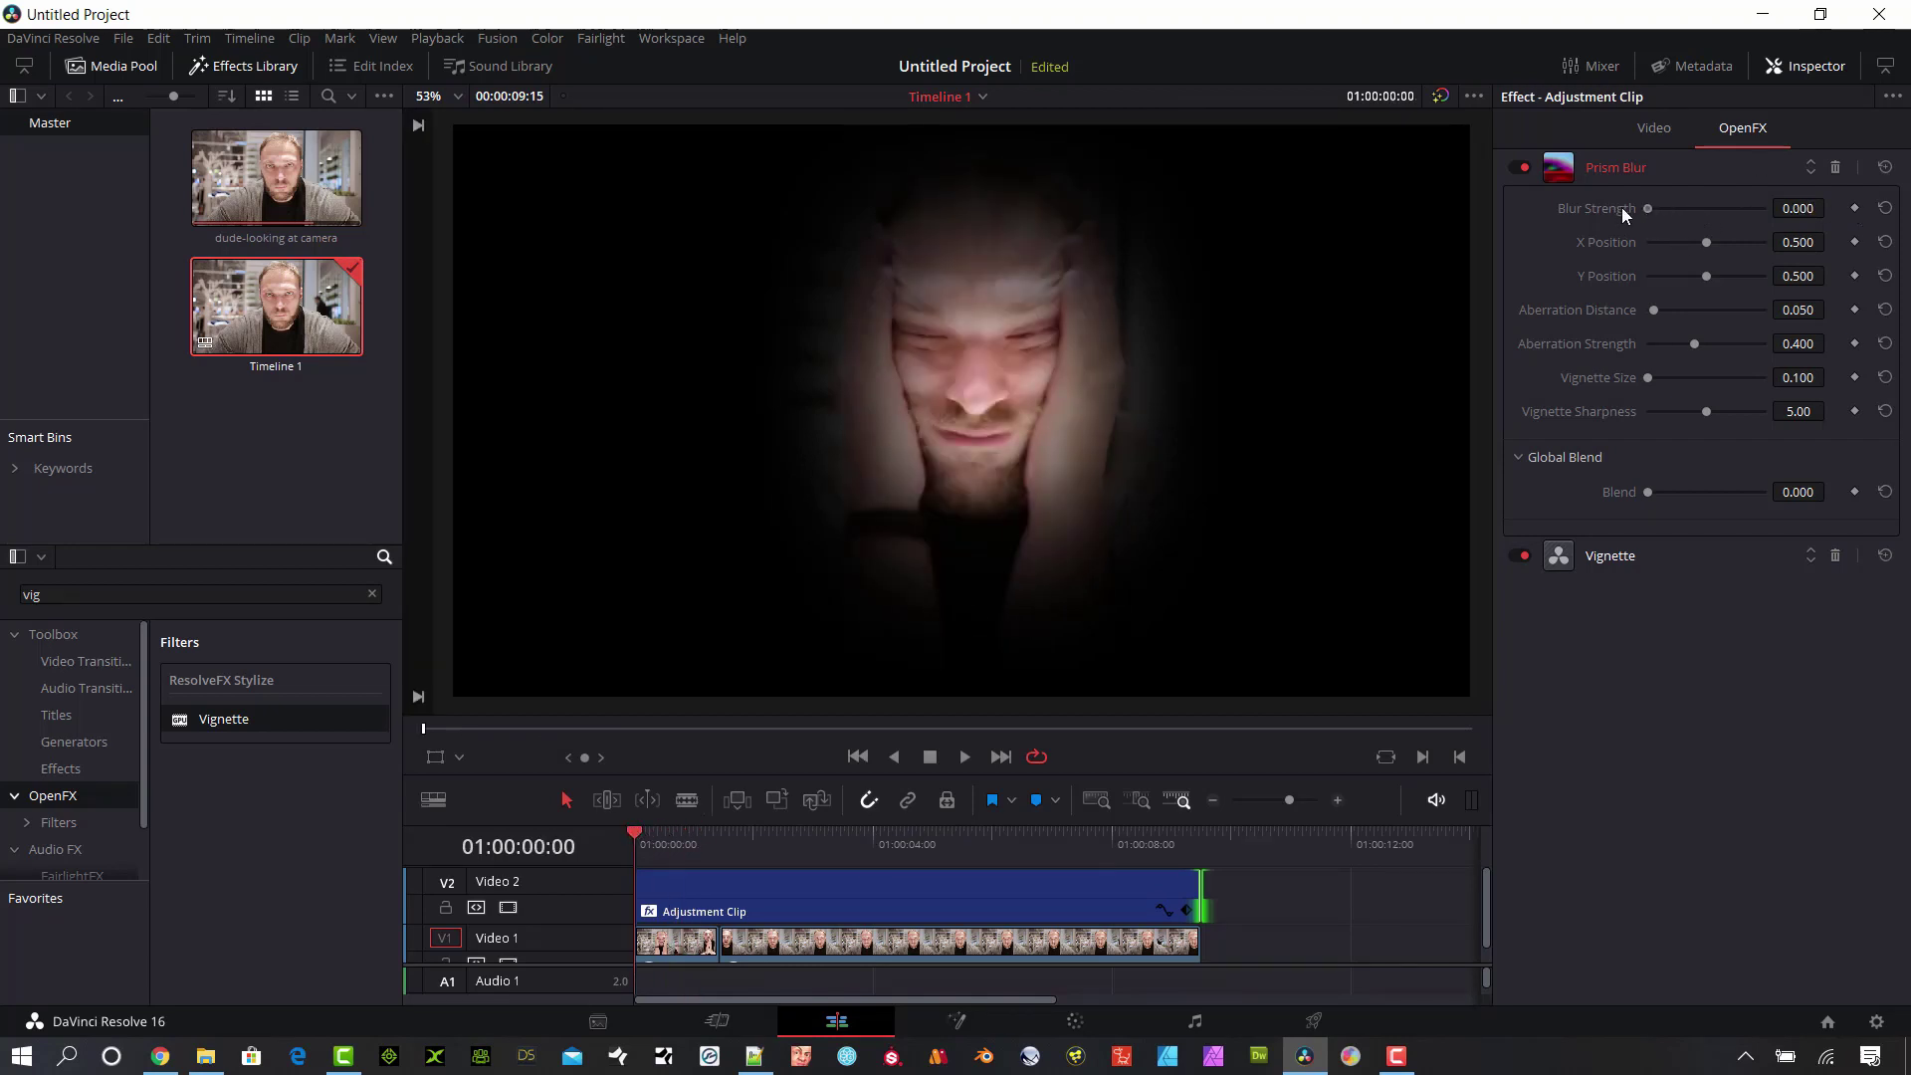
left_click(1854, 208)
- Keyframe Blur Strength at 0.200 slightly later, then lower Aberration Distance to 0.204
left_click_drag(635, 833, 727, 828)
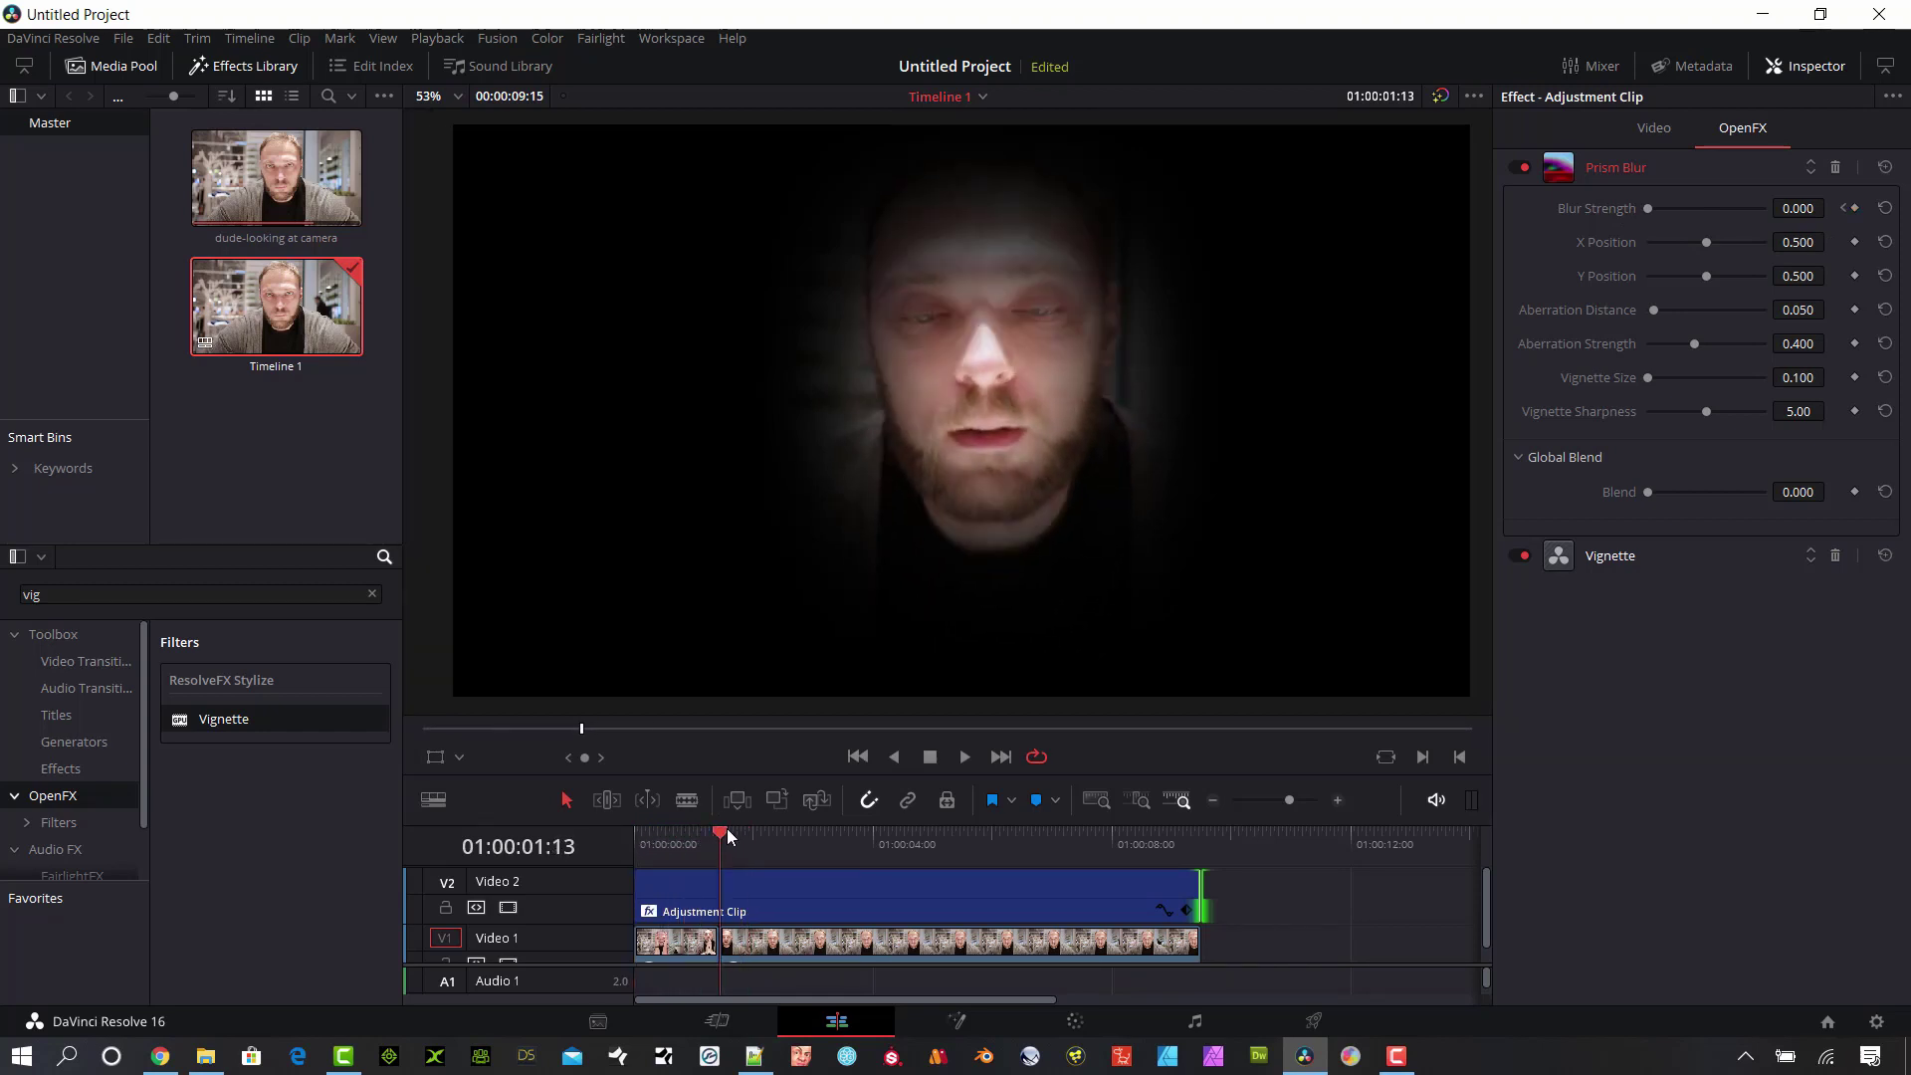
left_click(1855, 208)
key("Right")
left_click(1797, 209)
type(".2")
key("Return")
mouse_move(721, 828)
left_mouse_down()
mouse_move(765, 834)
mouse_move(731, 834)
left_mouse_up()
left_click_drag(1658, 313, 1690, 346)
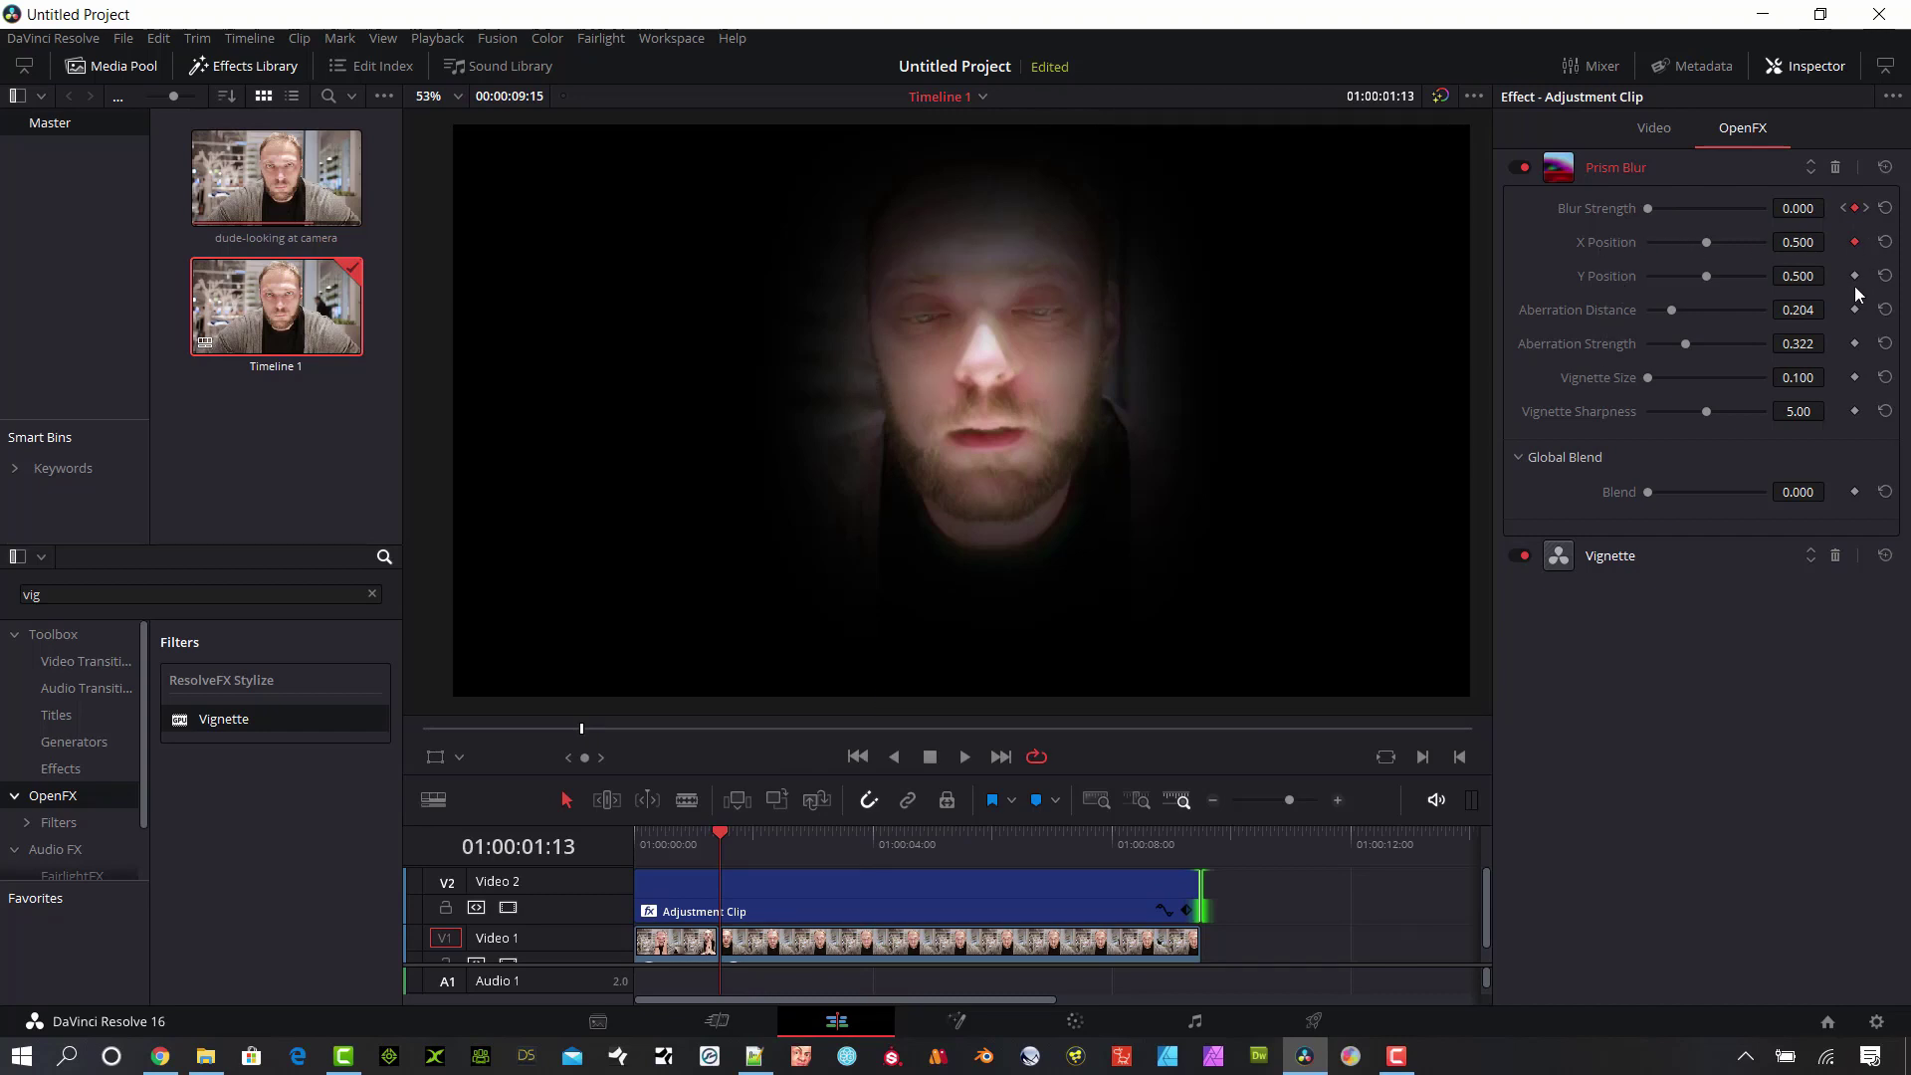
- Keyframe Aberration Distance and Strength, then raise the distance to 0.618 about three seconds in
left_click(1854, 311)
left_click(1855, 343)
left_click_drag(720, 827, 799, 832)
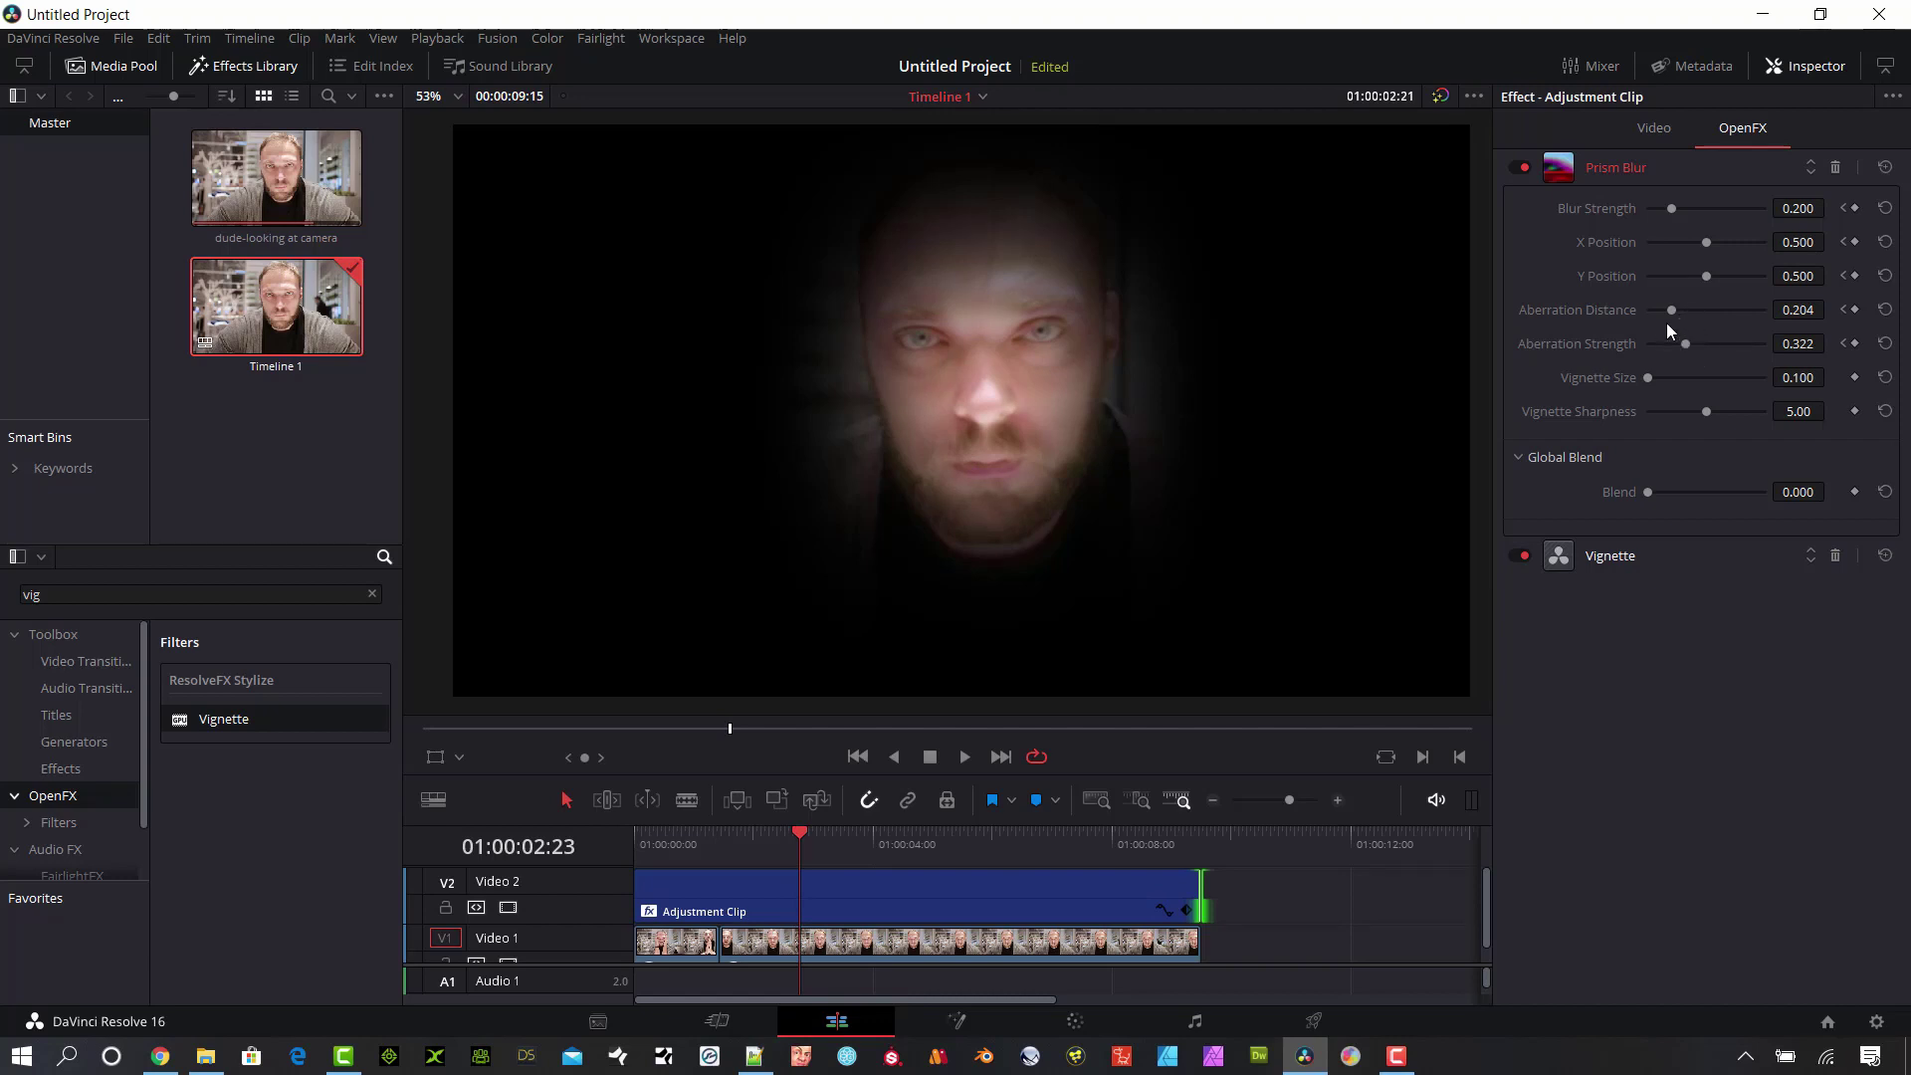
left_click_drag(1681, 310, 1732, 287)
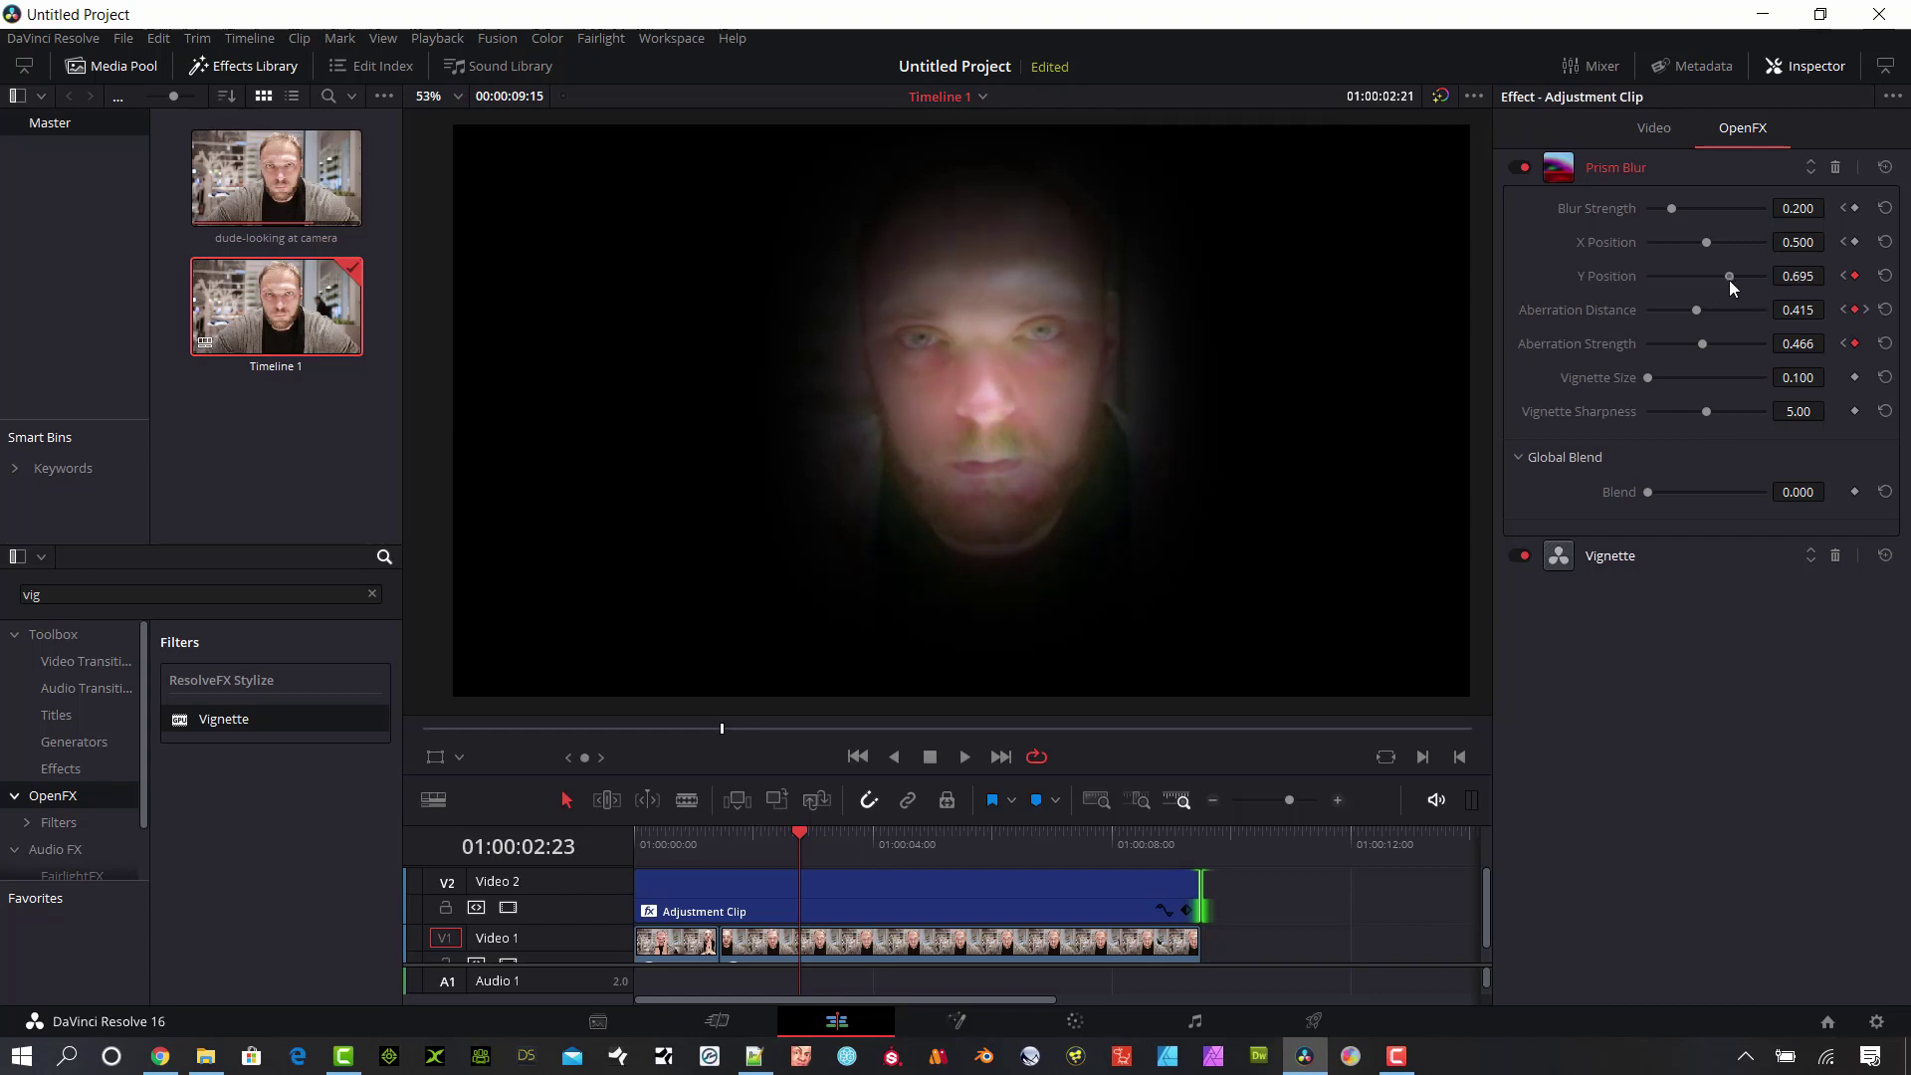
- Scrub through and play back the clip to preview the animated Prism Blur
left_click_drag(799, 836, 849, 836)
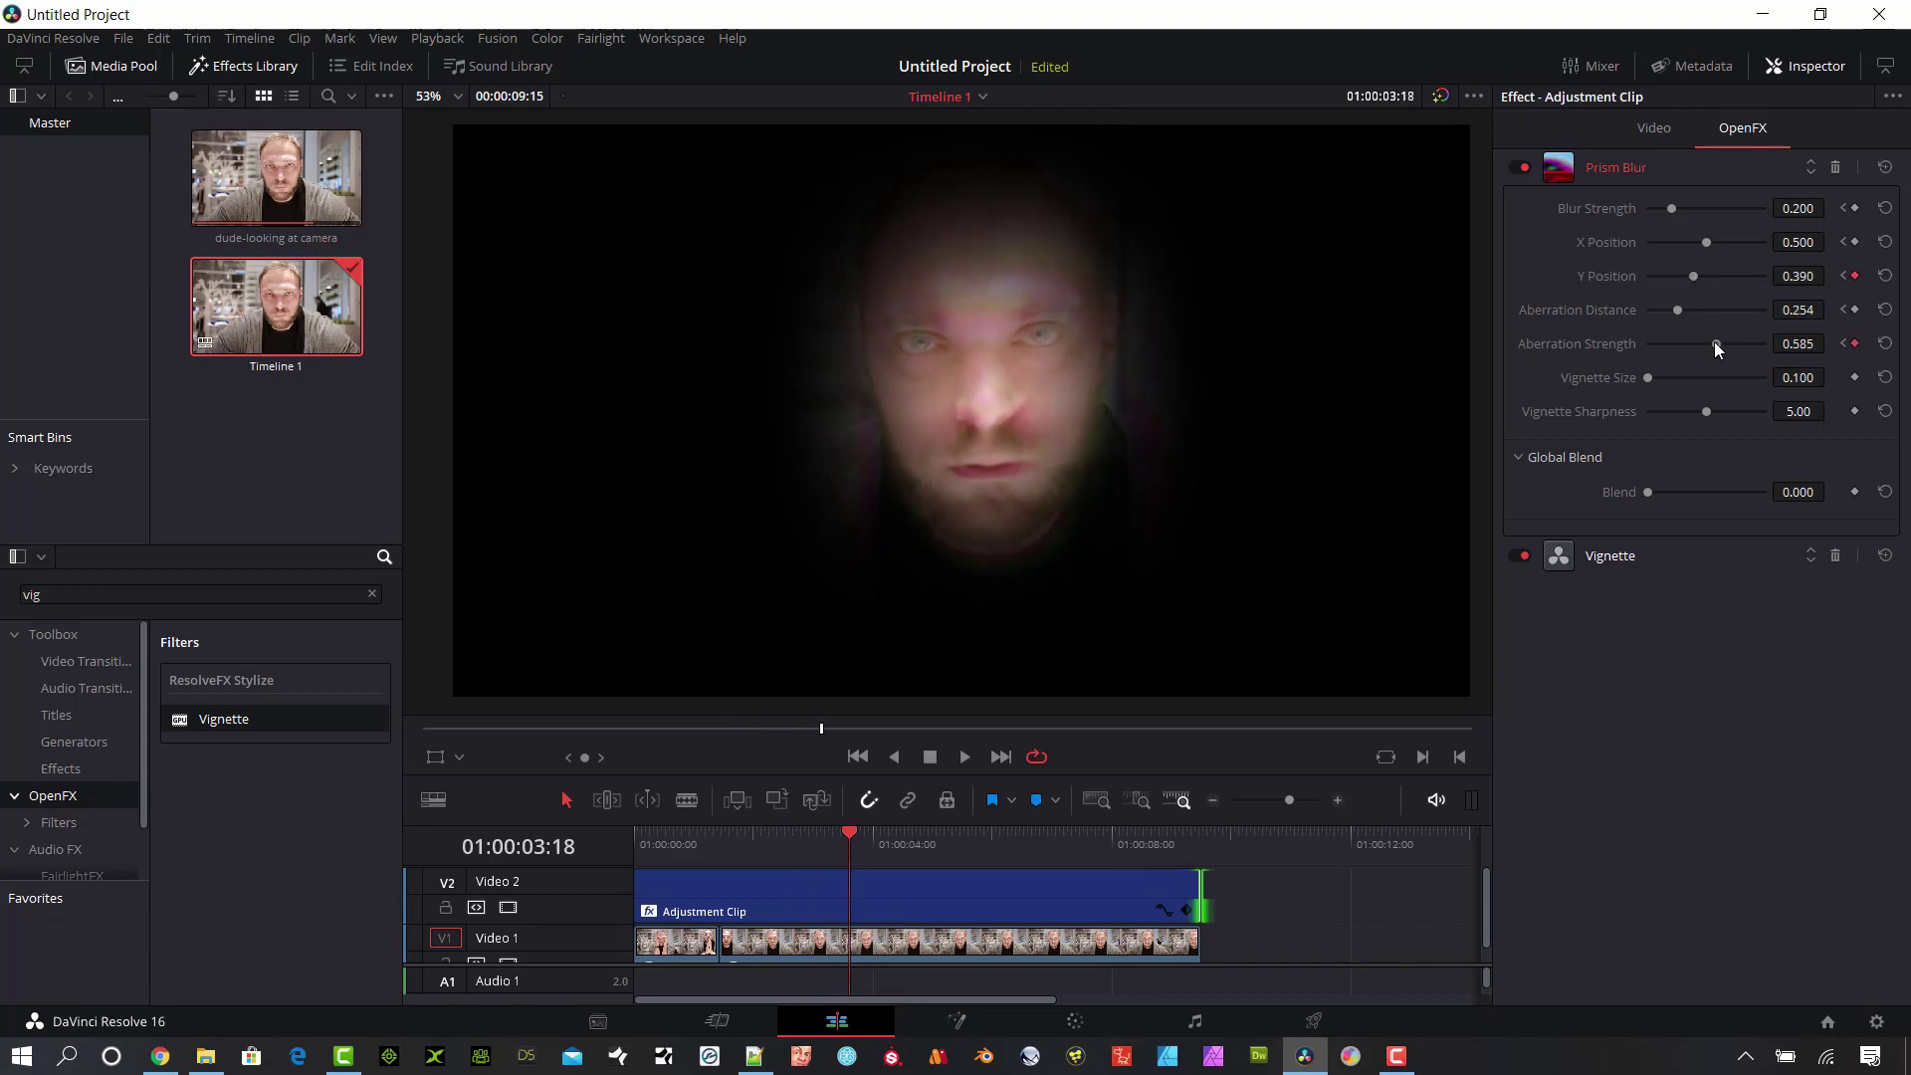
left_click(875, 836)
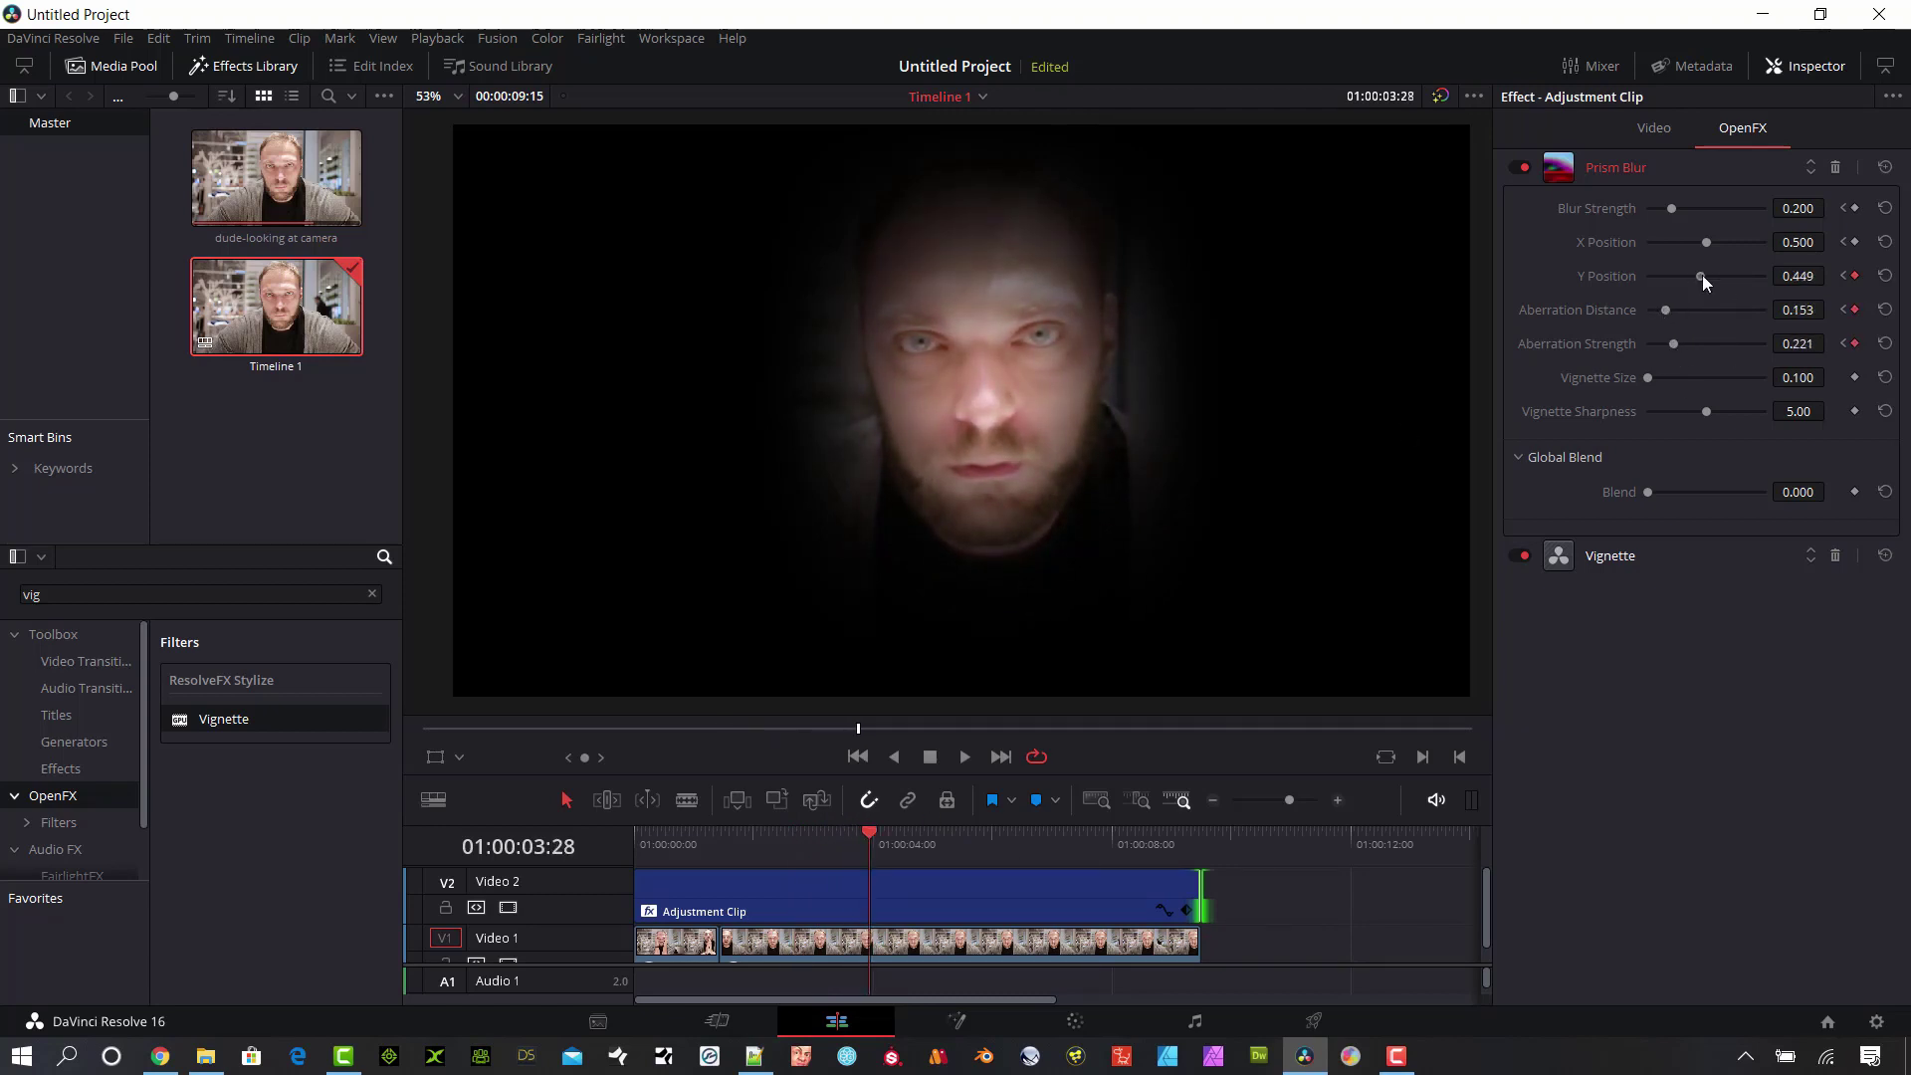
left_click(899, 836)
left_click_drag(899, 836, 1023, 840)
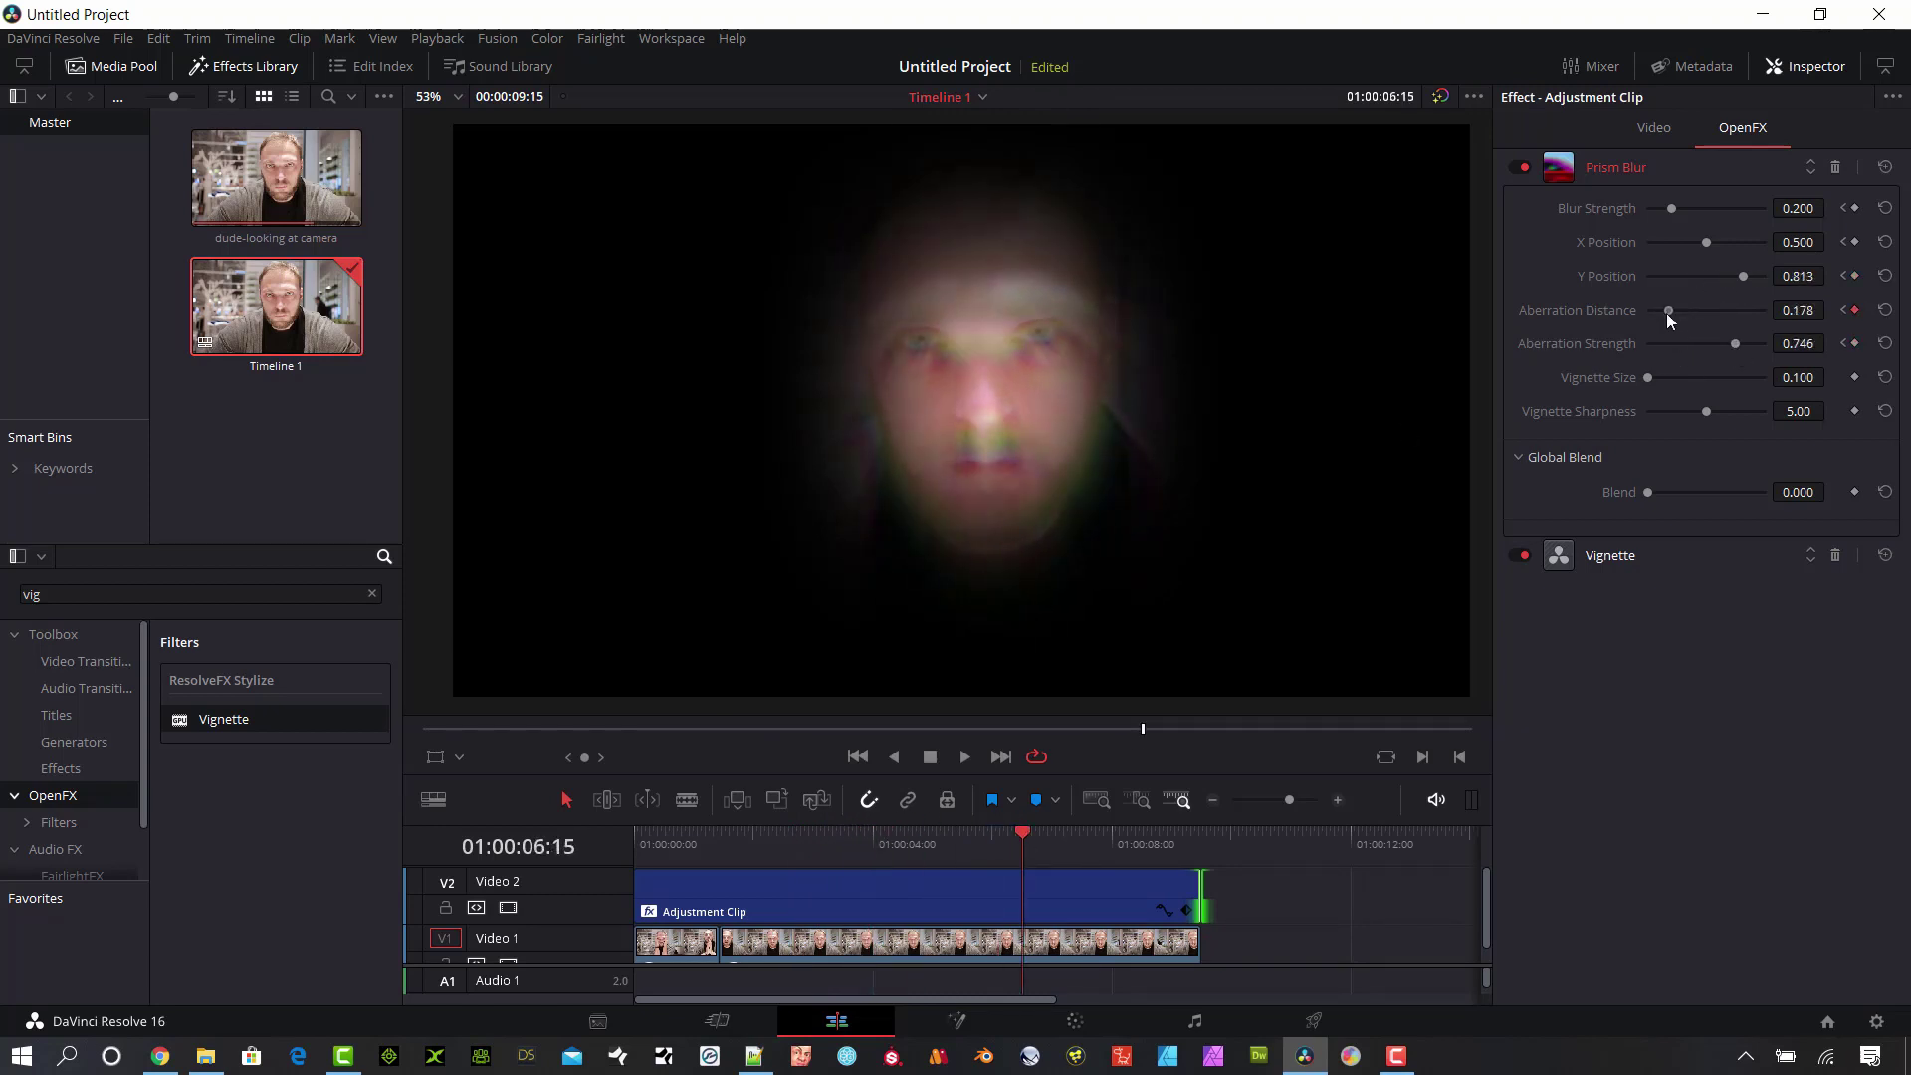
left_click(1071, 849)
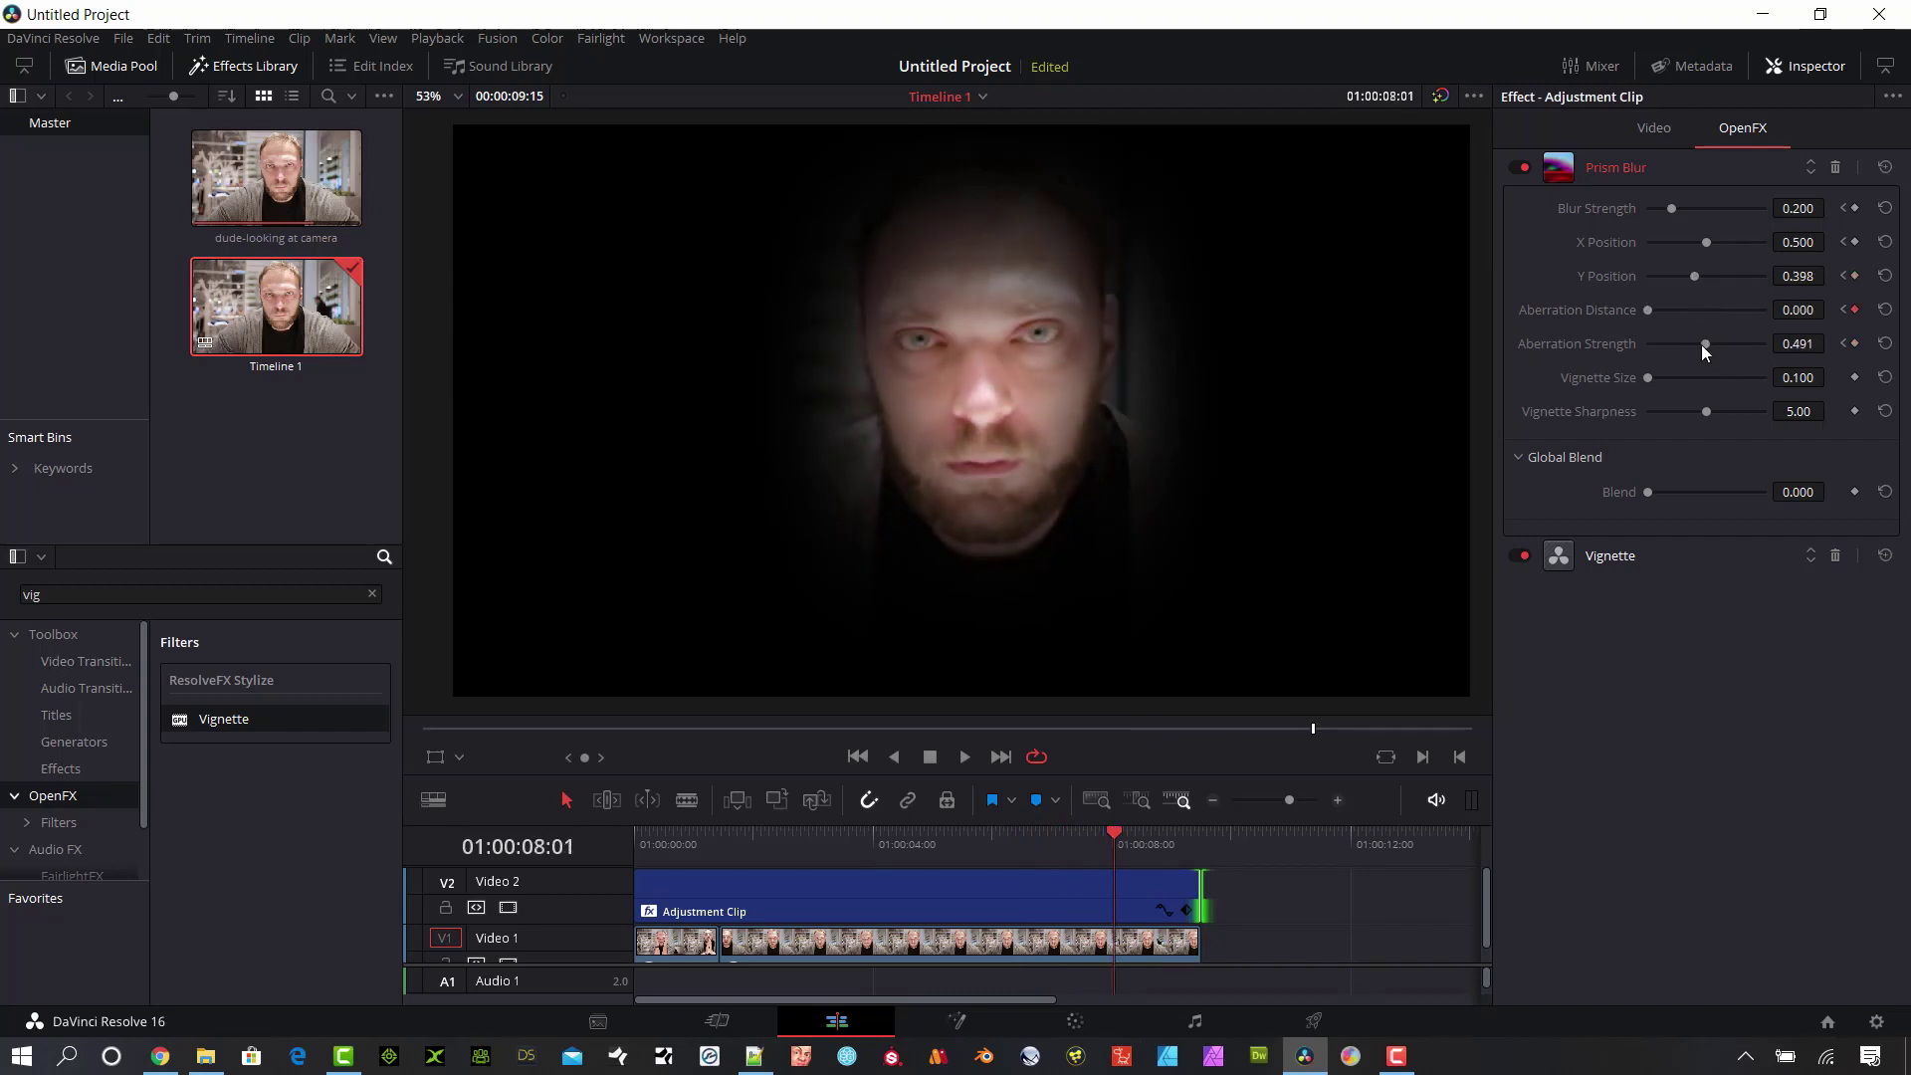
key("Right")
key("Right")
key("Right")
key("Right")
key("Right")
key("Right")
key("Right")
key("Right")
key("Right")
key("Right")
key("Right")
key("Right")
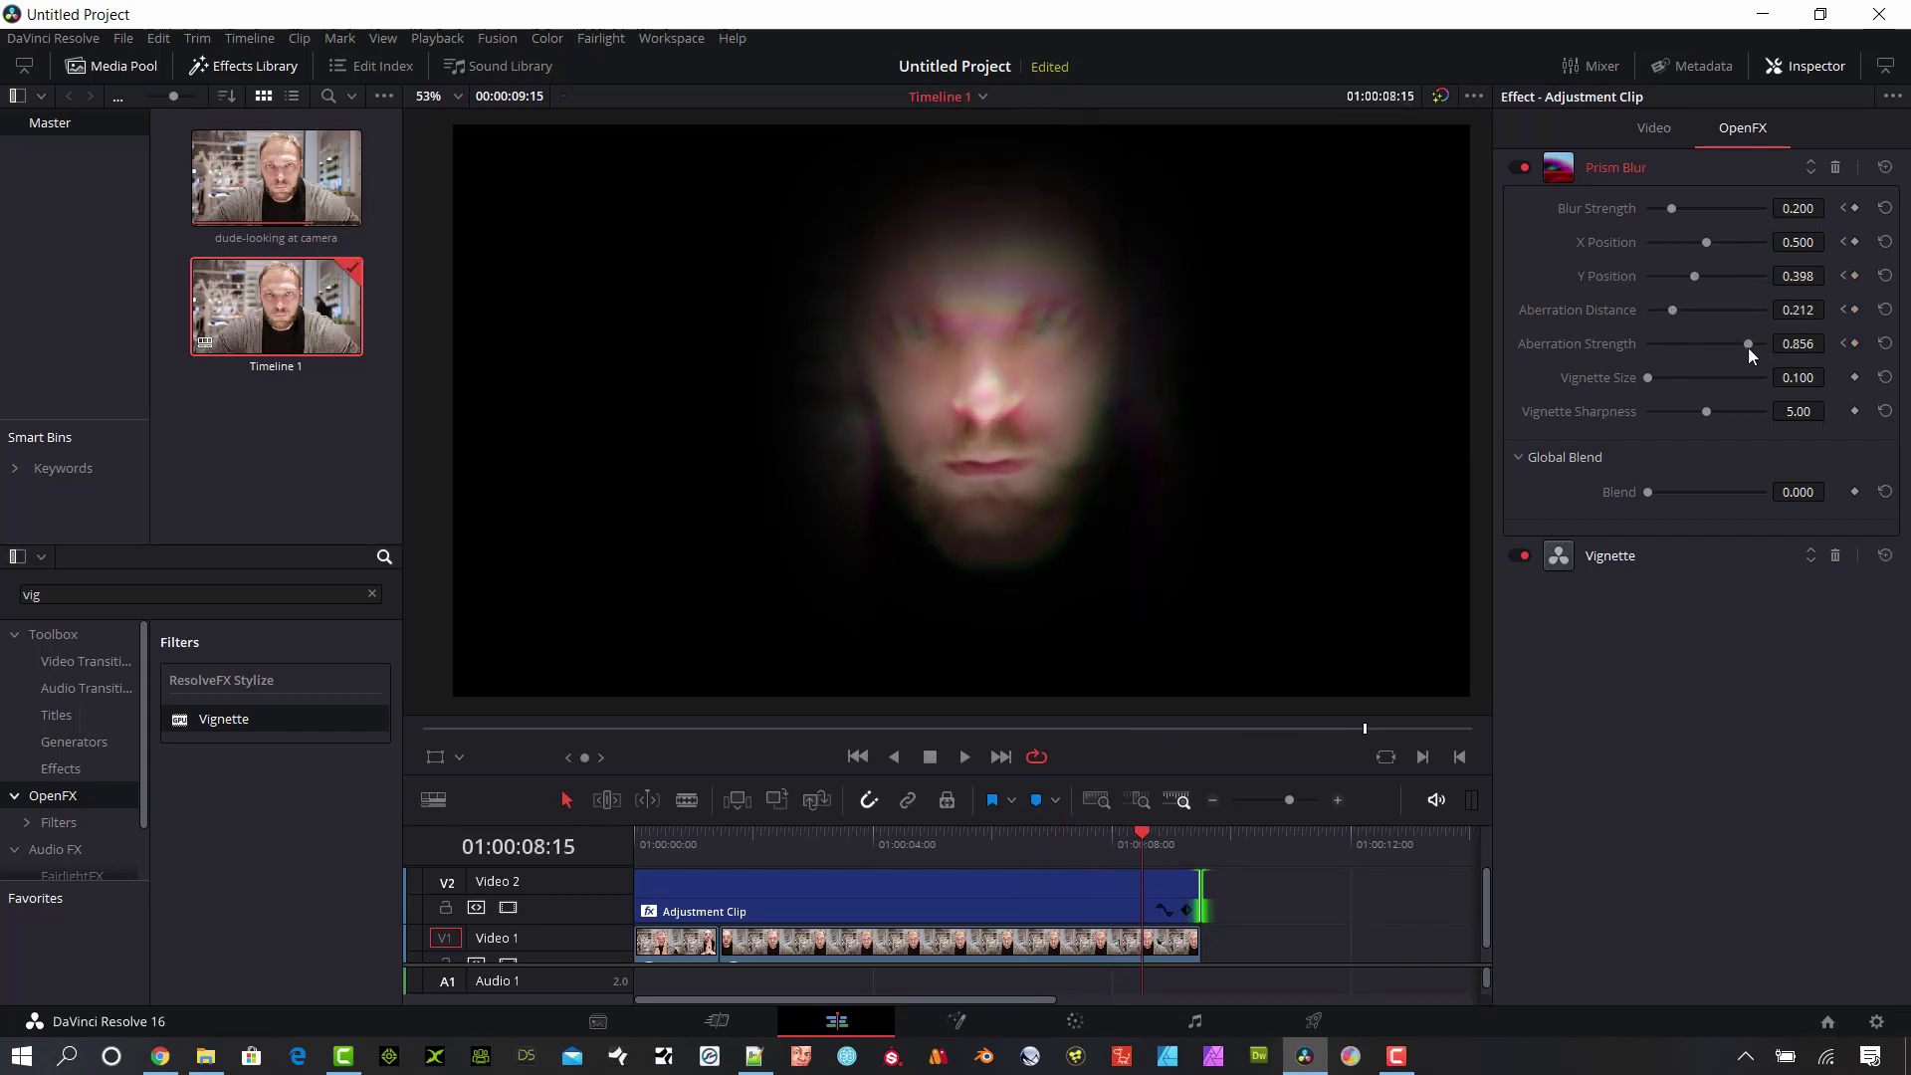
left_click(965, 756)
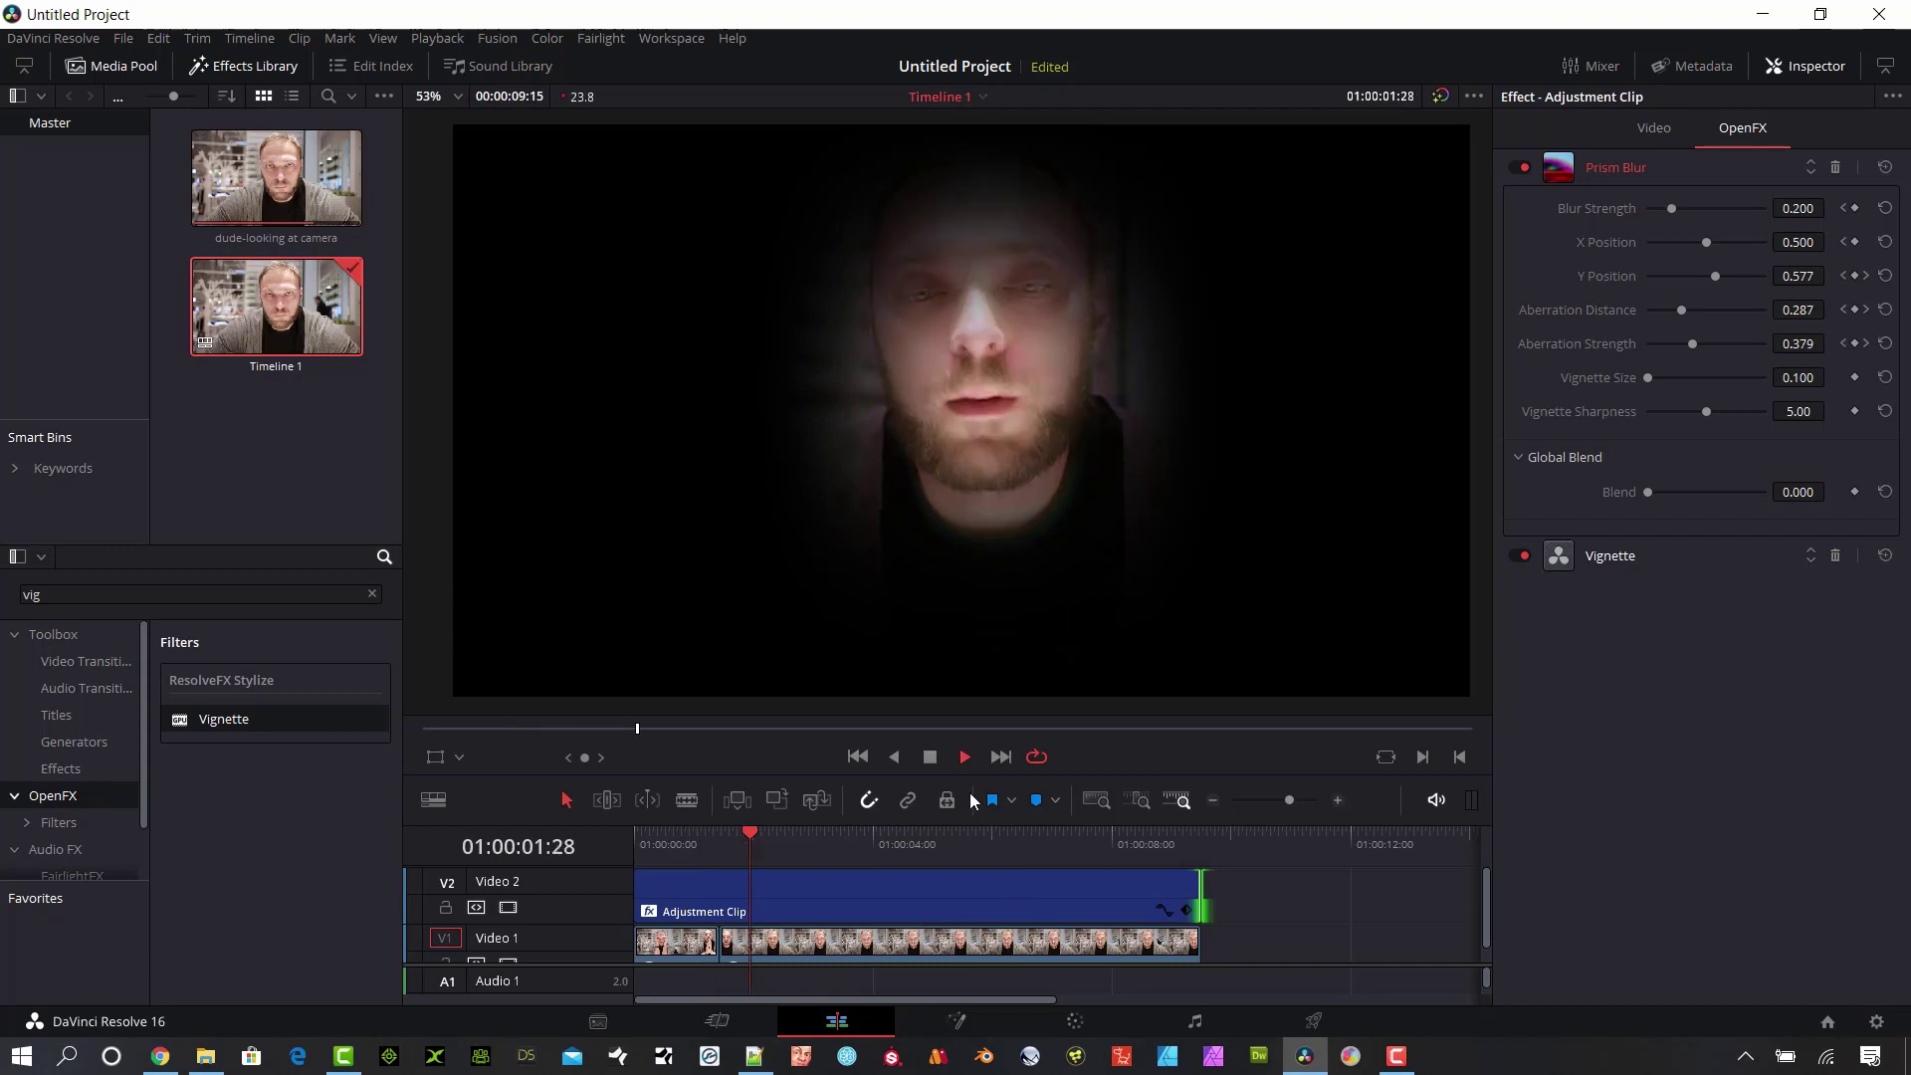
key("space")
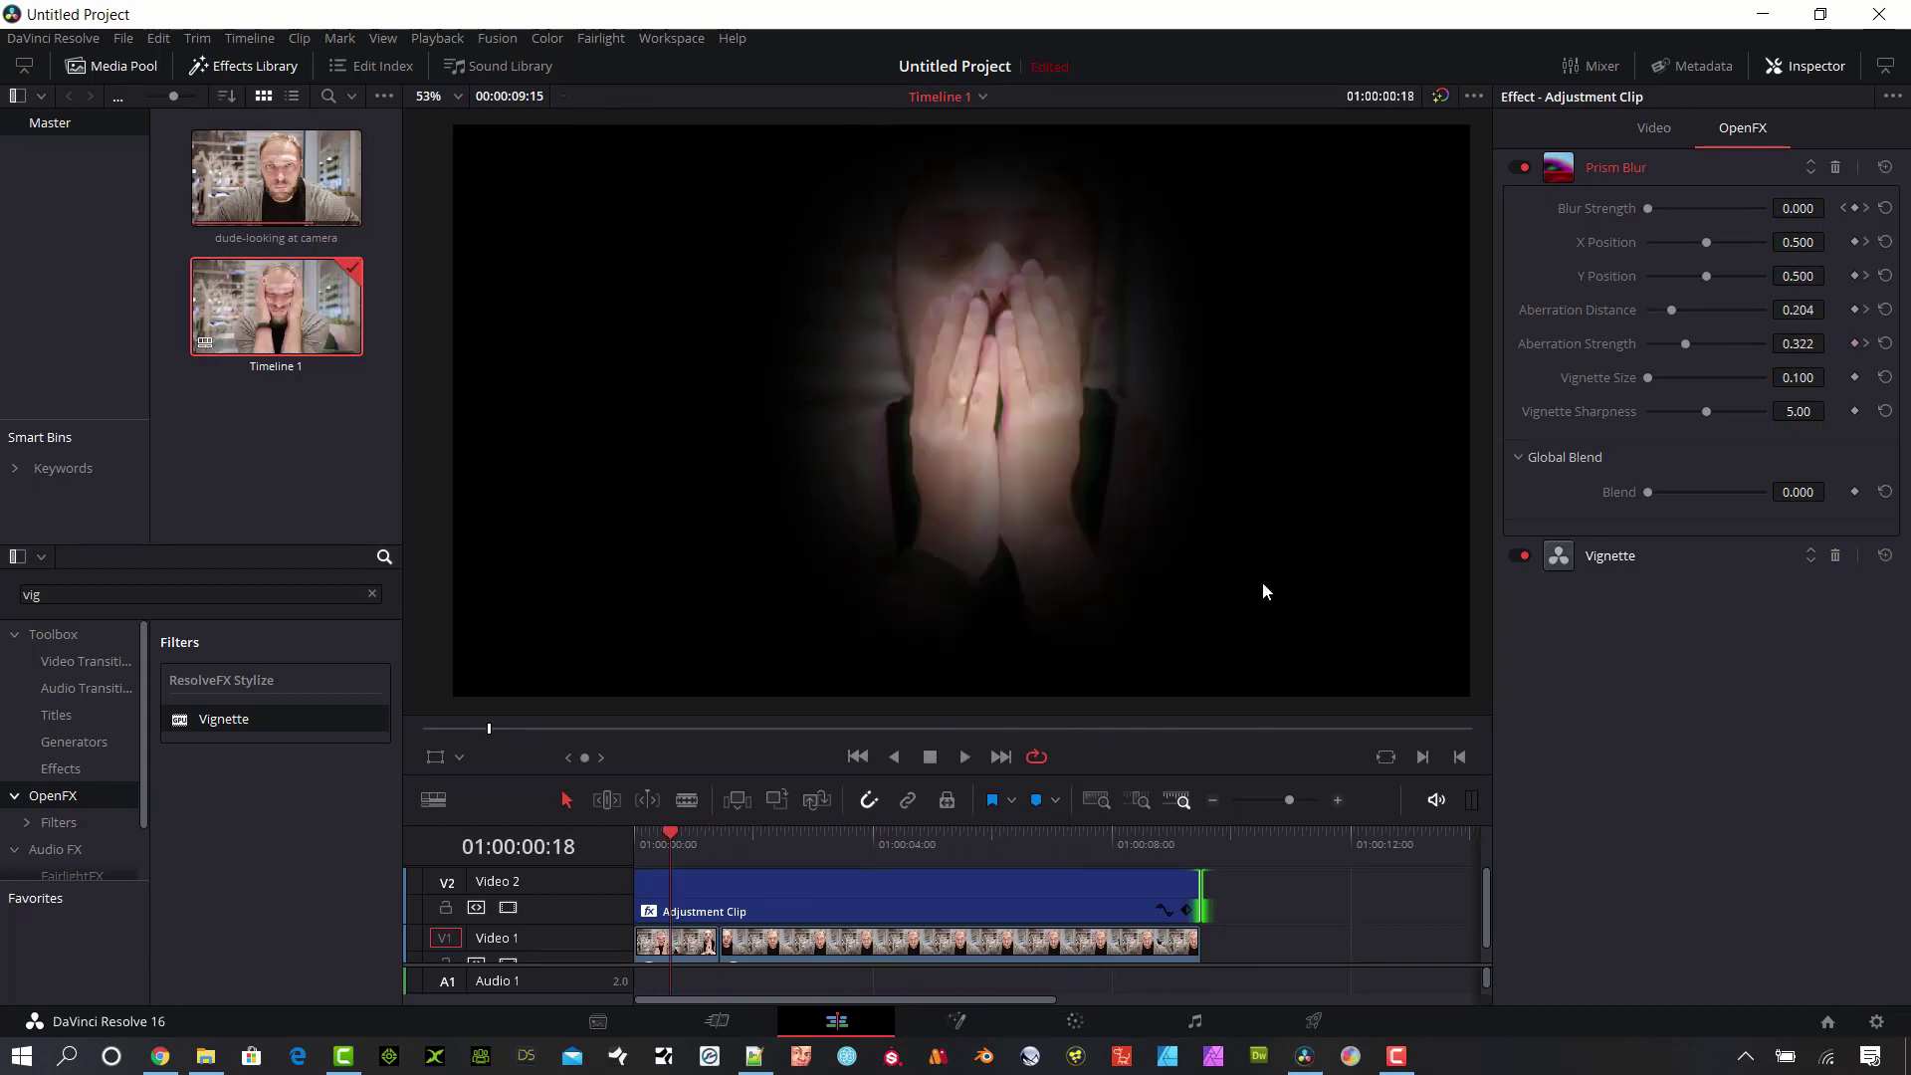
left_click_drag(764, 839, 899, 837)
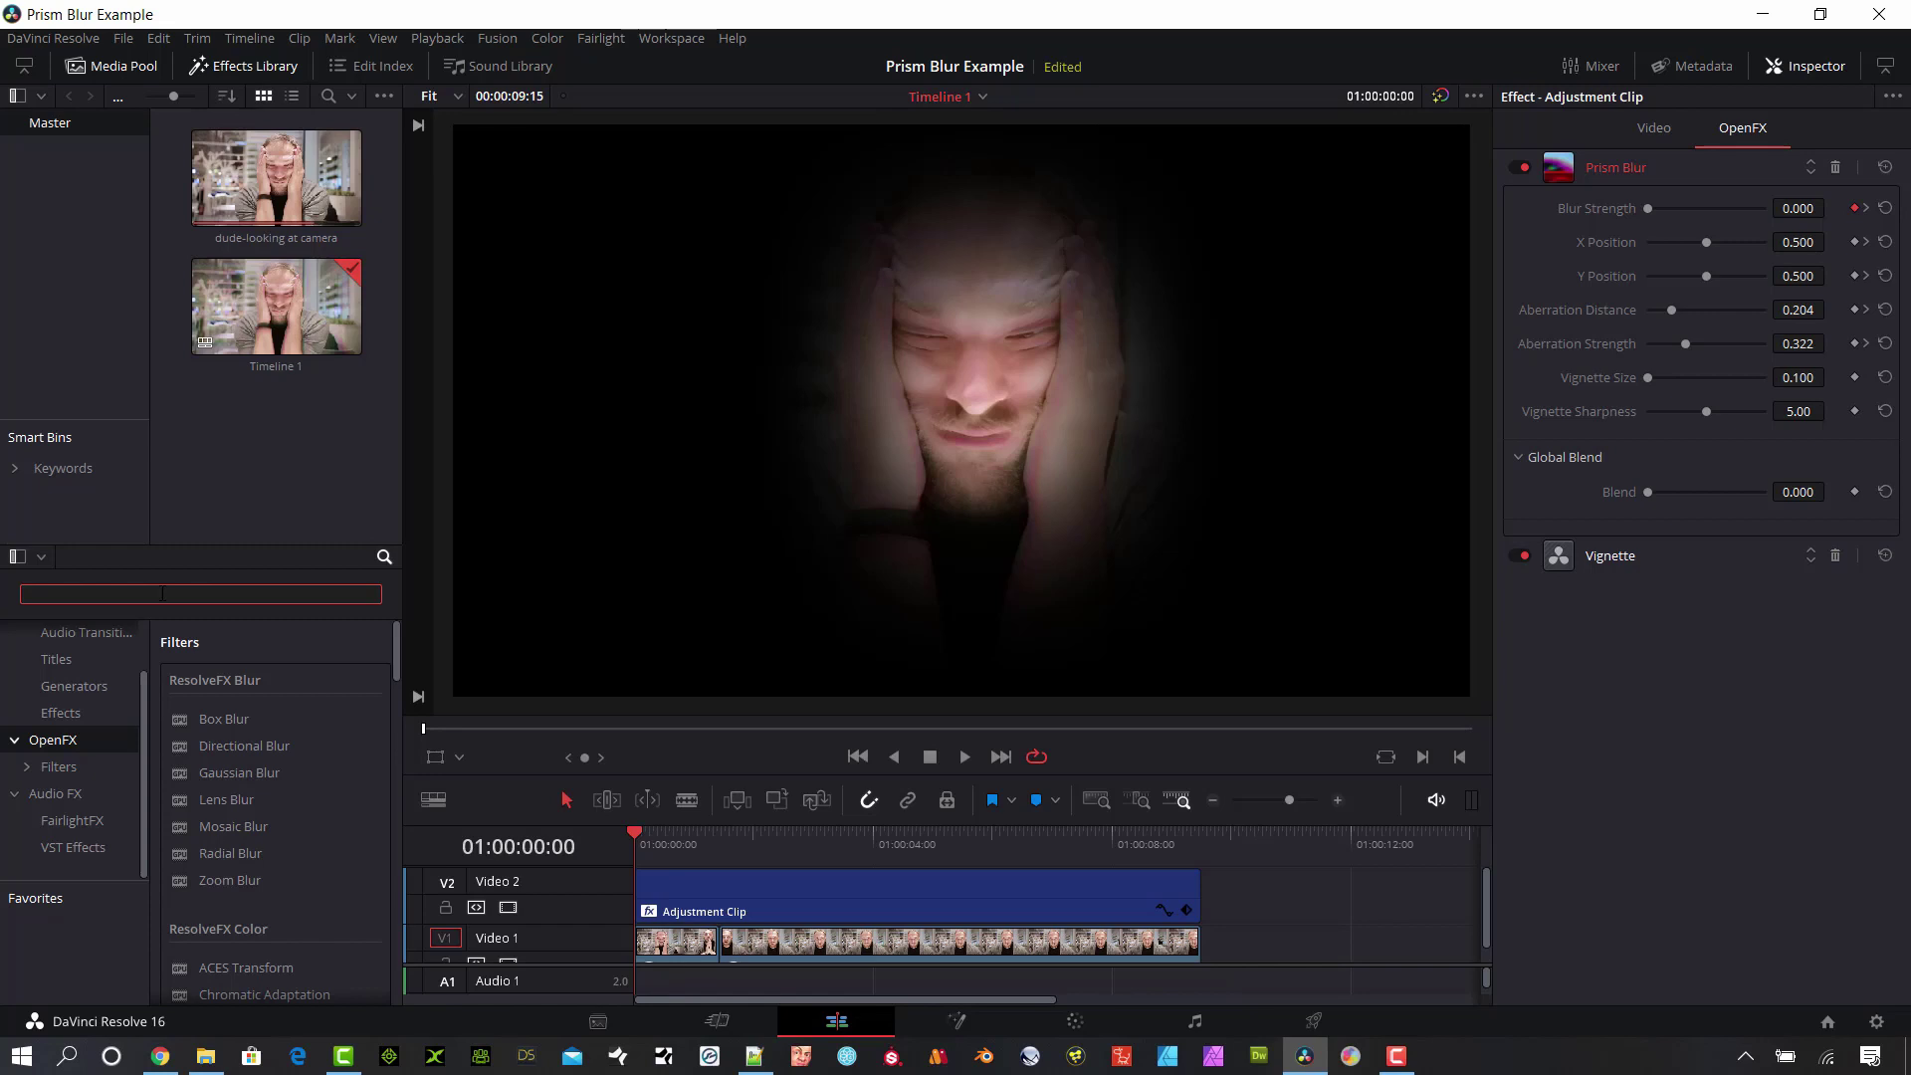
- Apply the Light Rays effect to the Adjustment Clip and preview it across the clip
type("light")
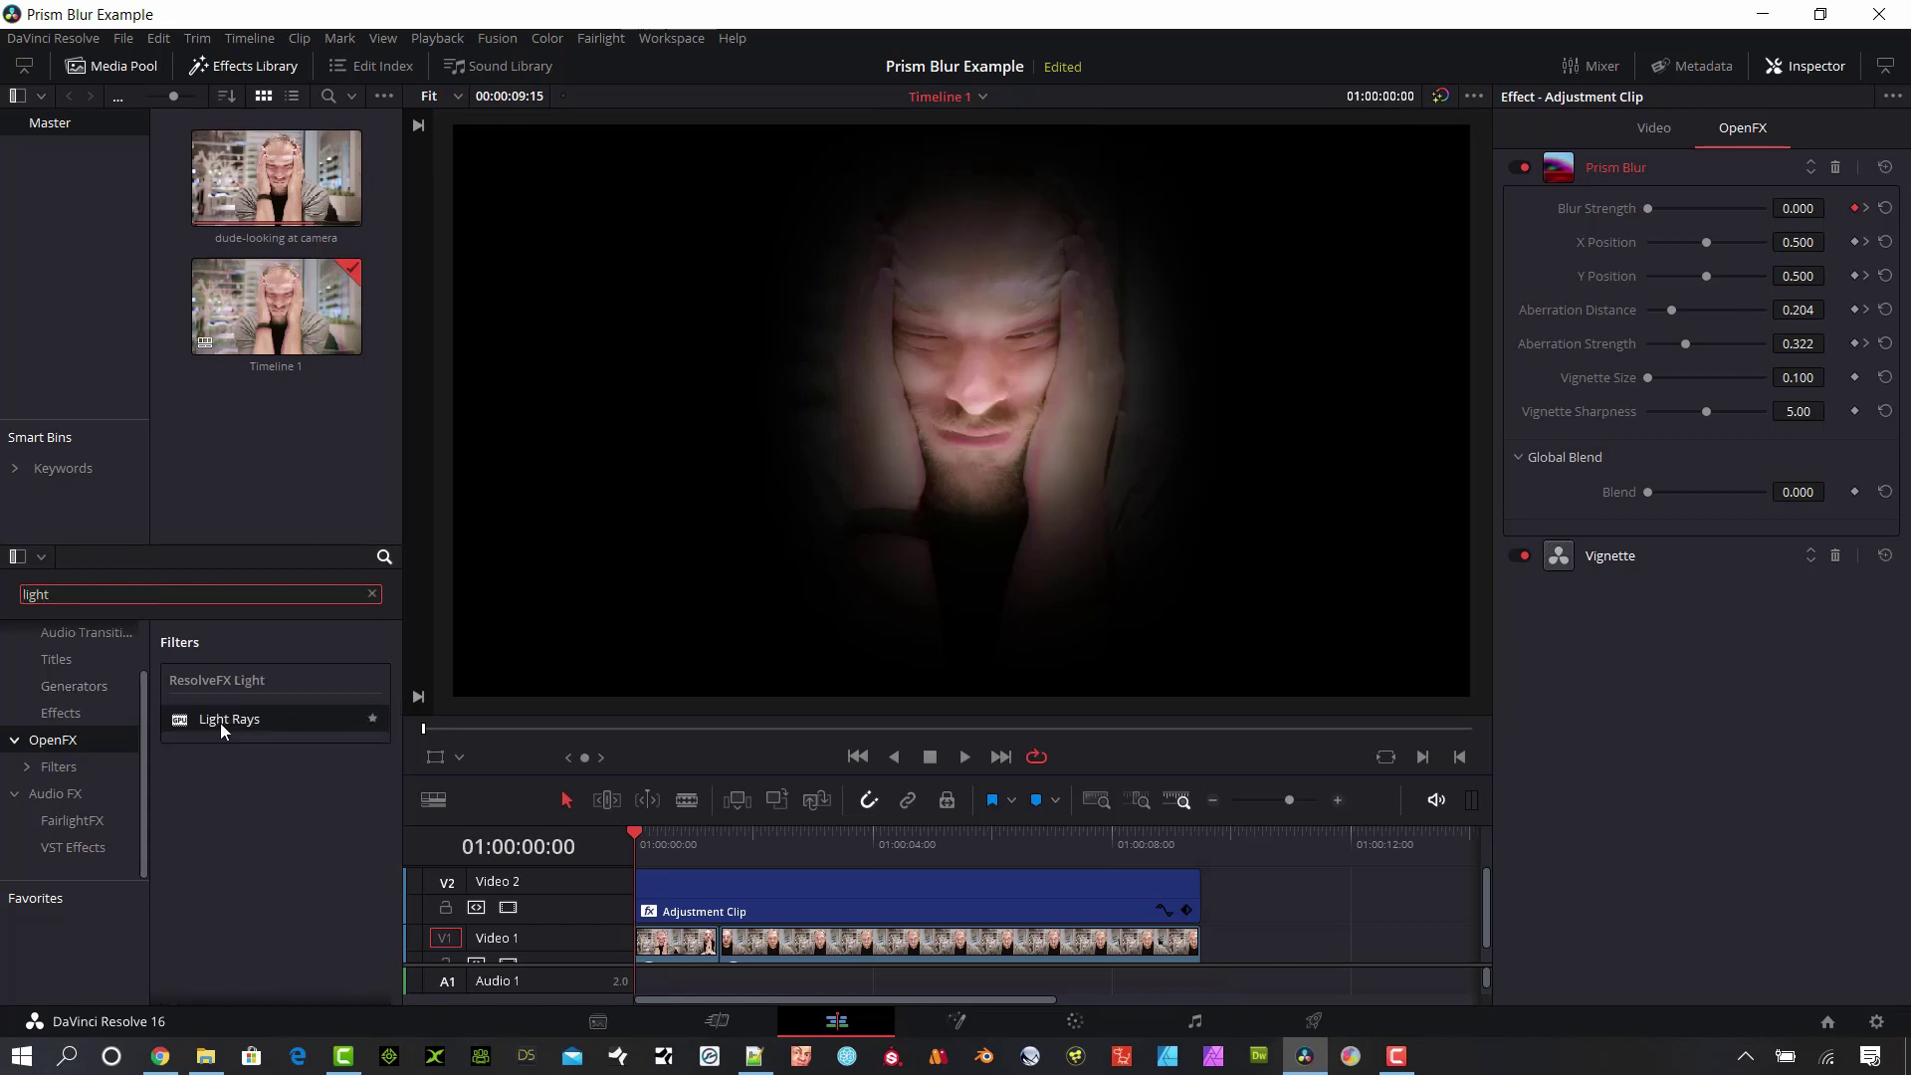
left_click_drag(219, 723, 697, 901)
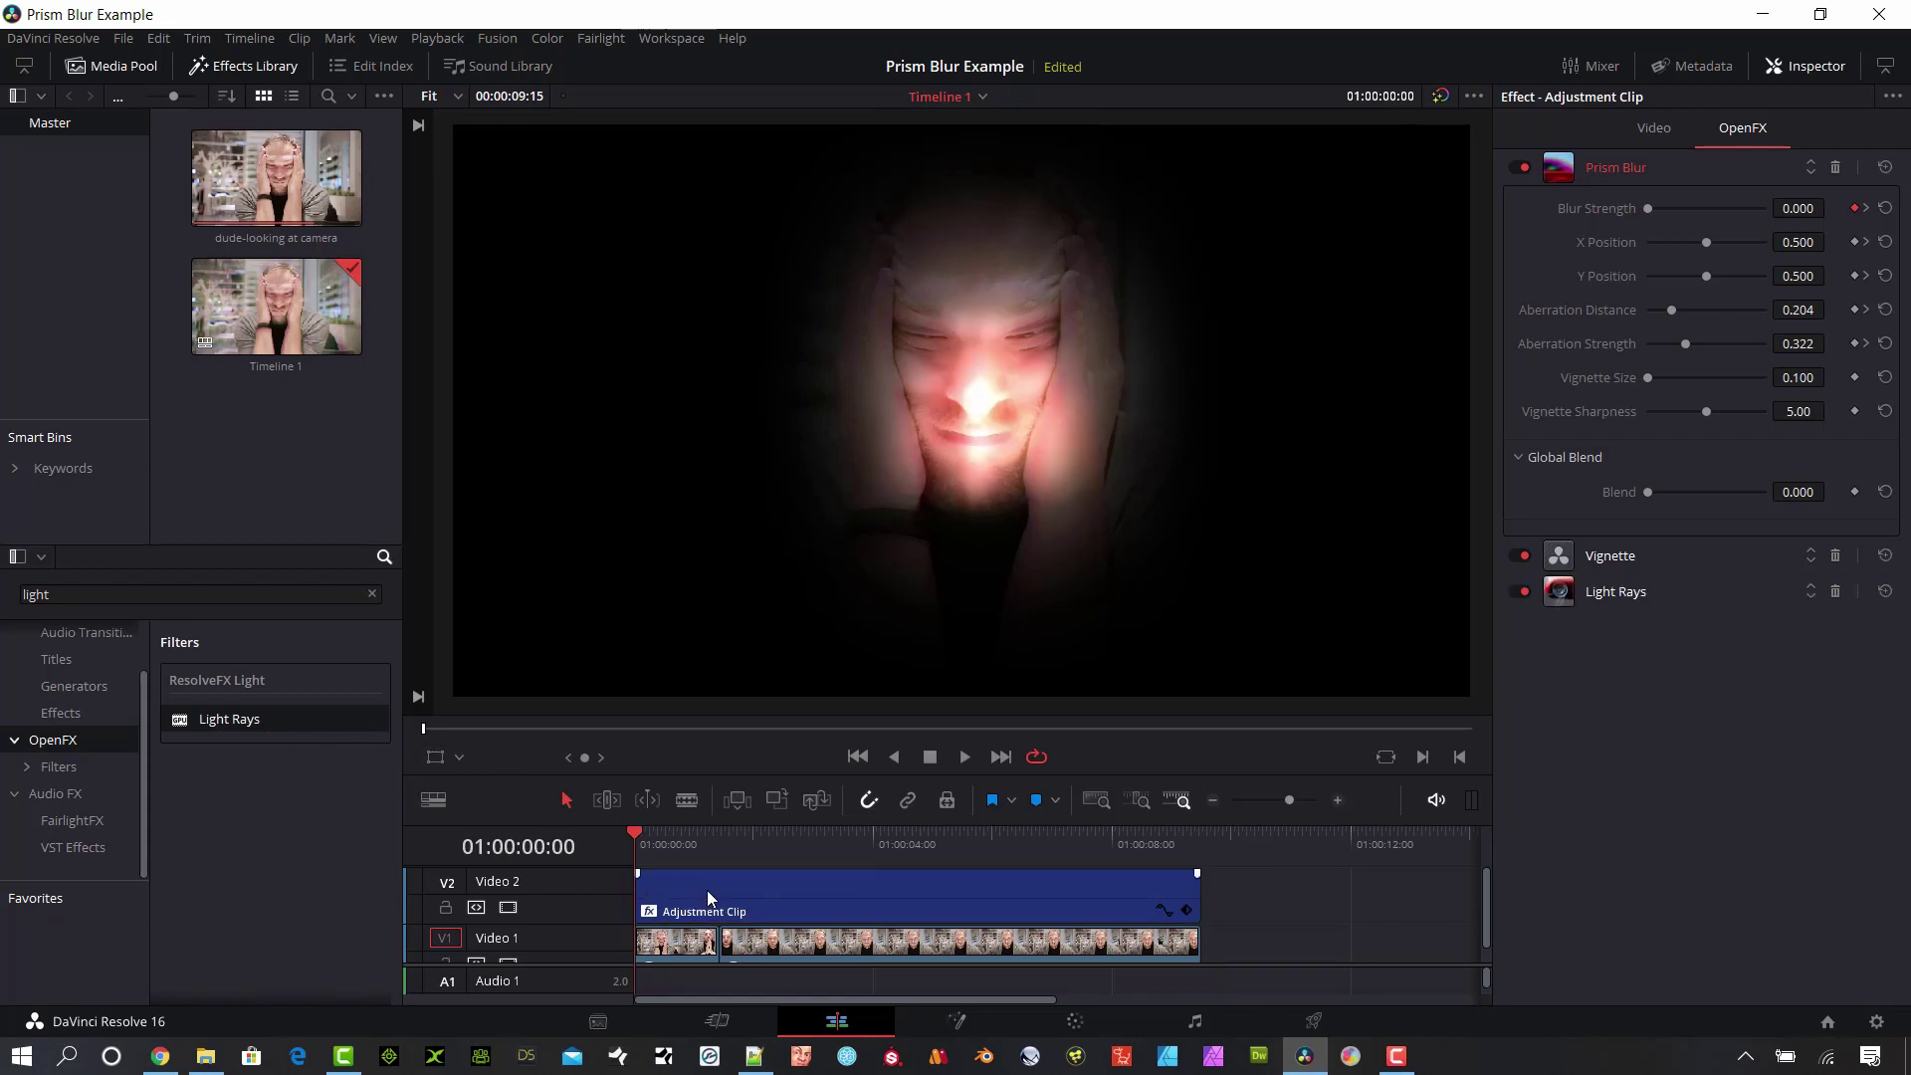
left_click(1632, 598)
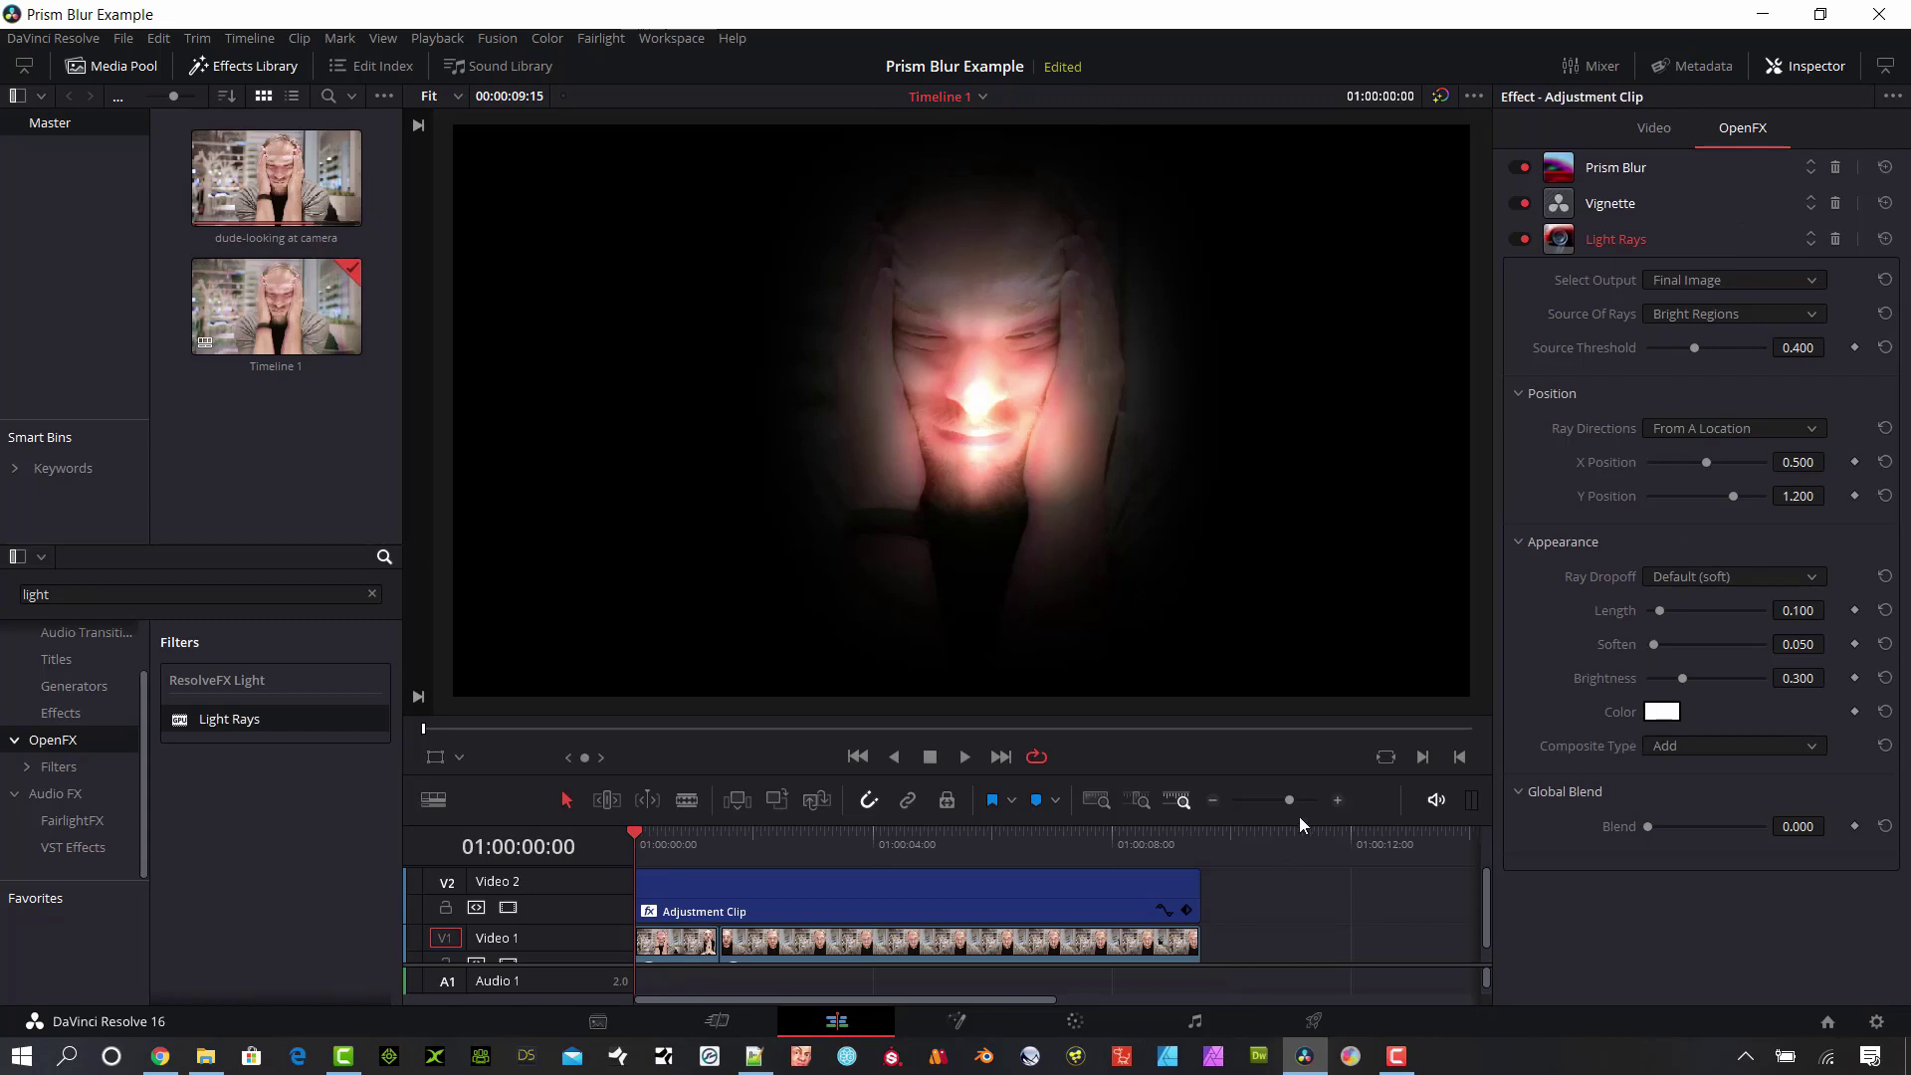
left_click_drag(742, 841, 621, 846)
- Keyframe Light Rays blend at 1.000, then at 0.000 about two seconds in
left_click_drag(1647, 828, 1837, 830)
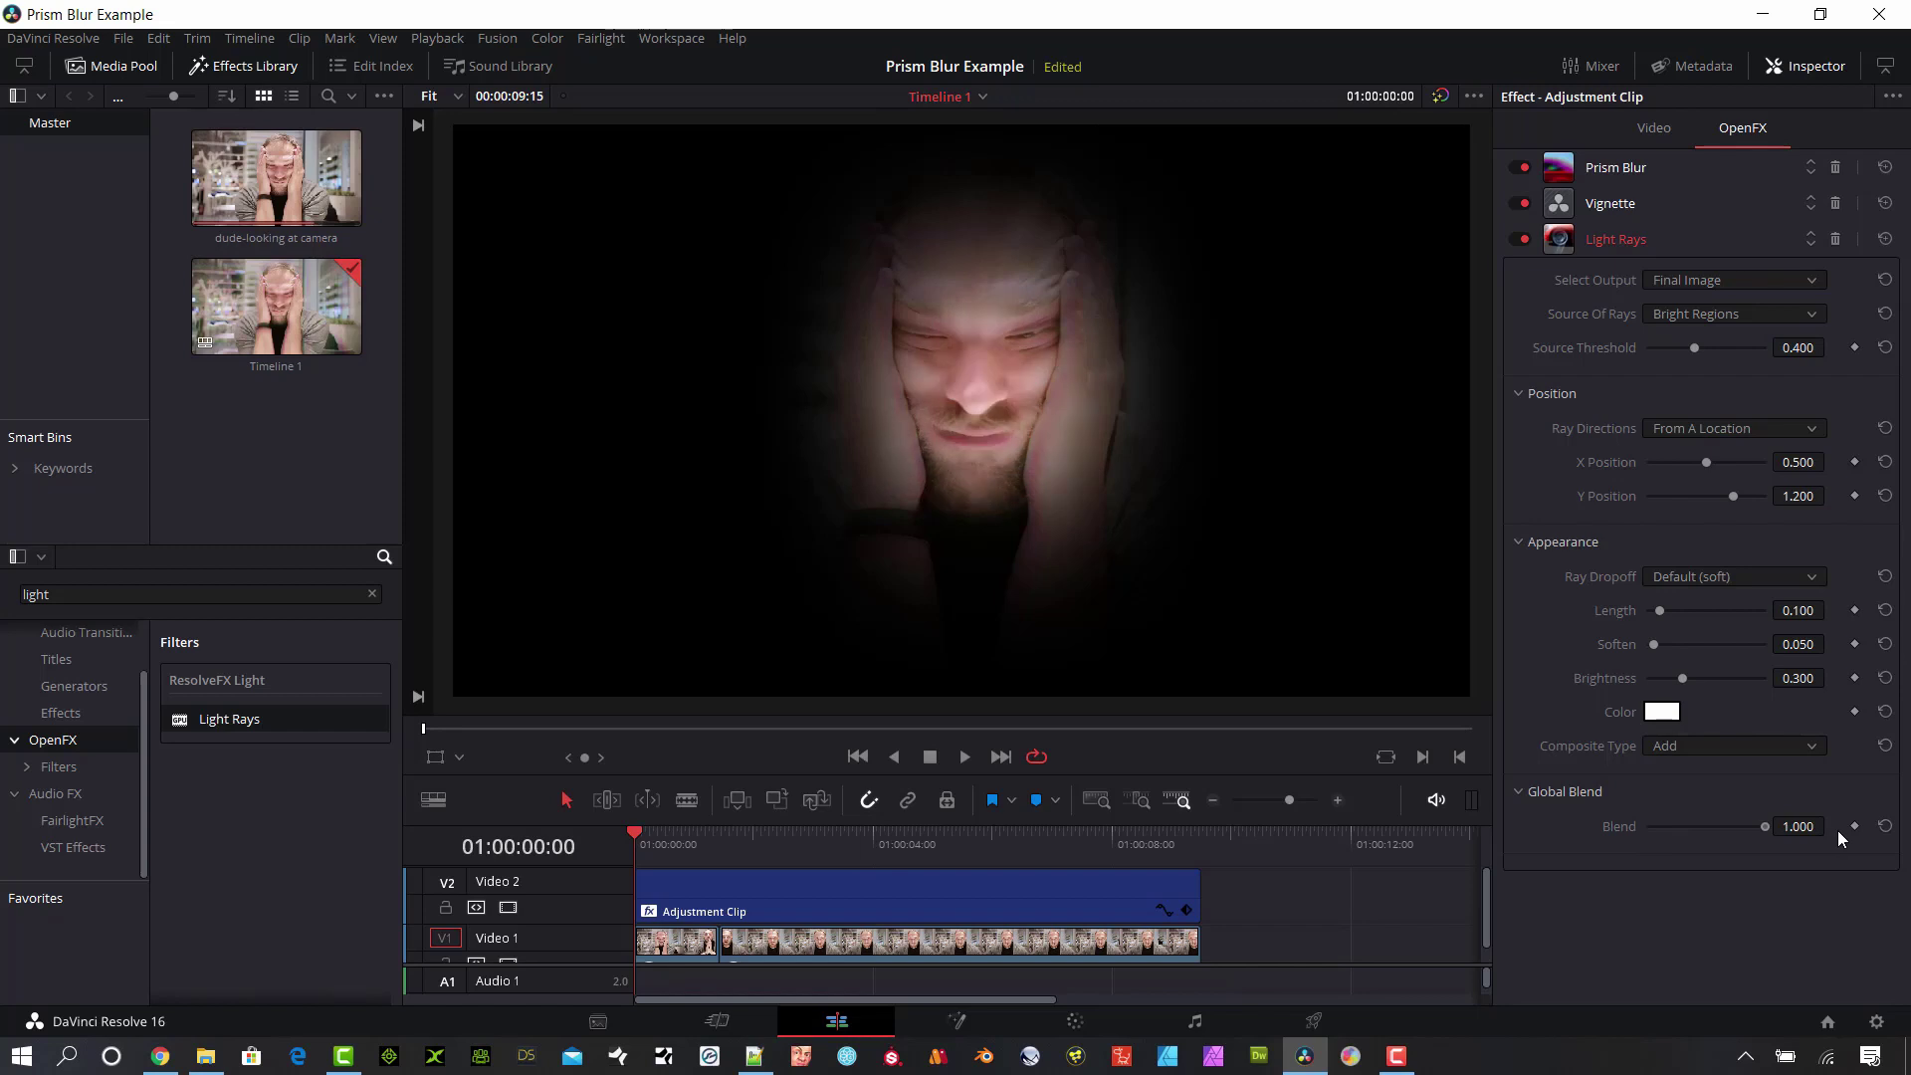
left_click_drag(711, 836, 765, 836)
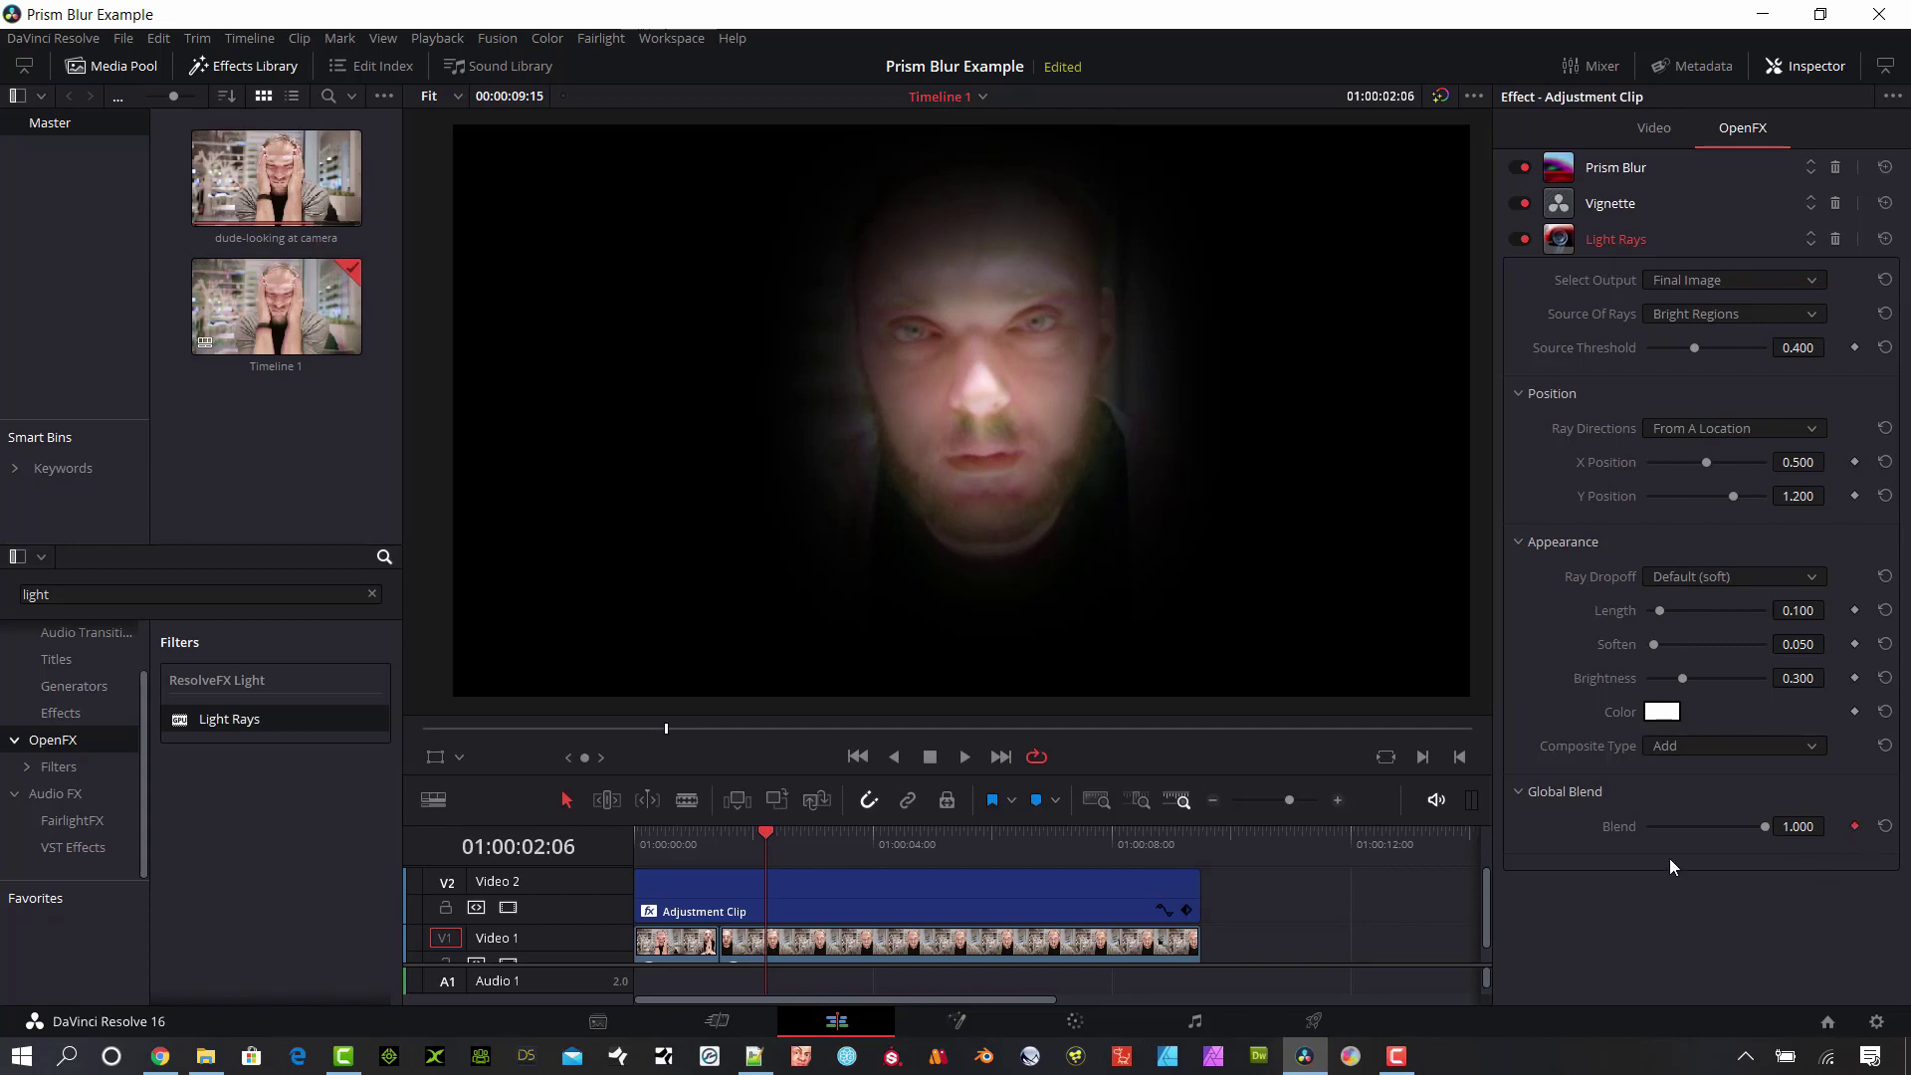
key("Right")
left_click_drag(1766, 828, 1508, 831)
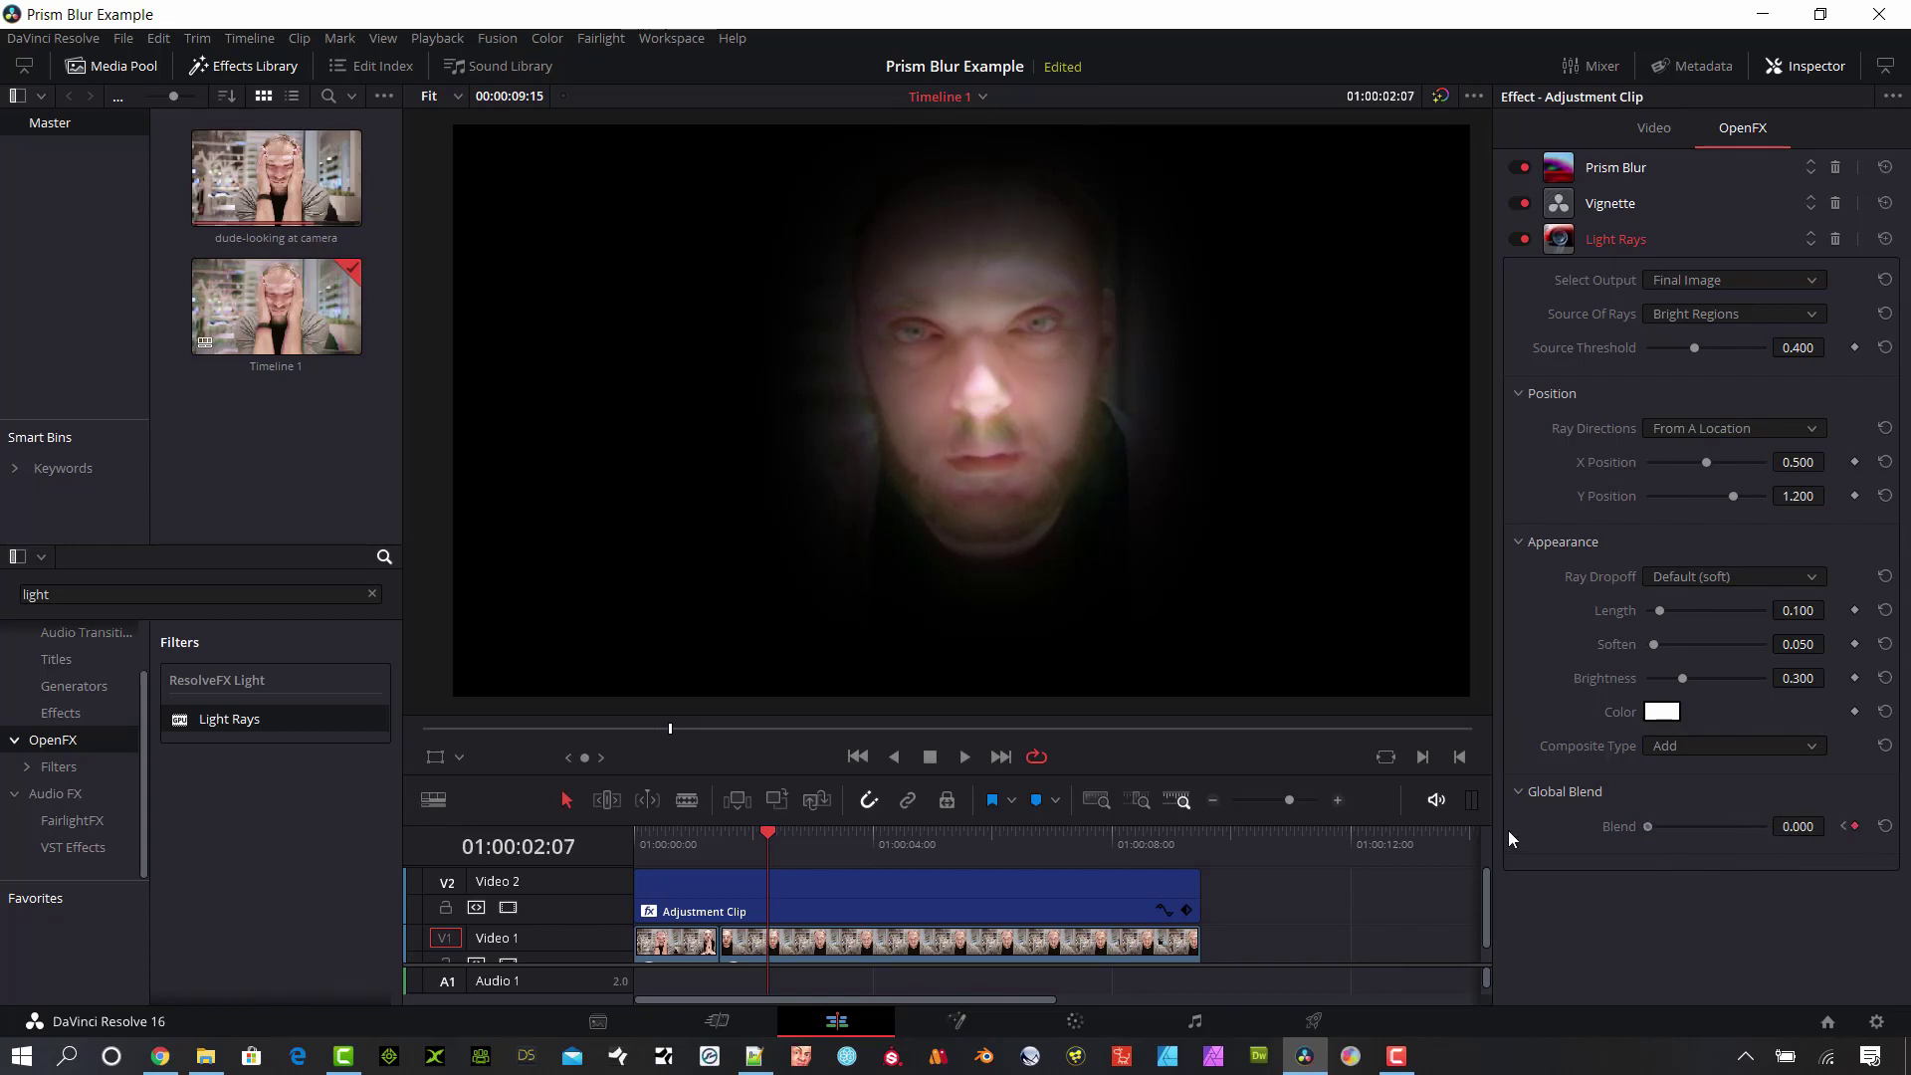
left_click(1768, 282)
- Preview Source Regions, emit rays from Edges, and lower Source Threshold to 0.204
left_click(1705, 307)
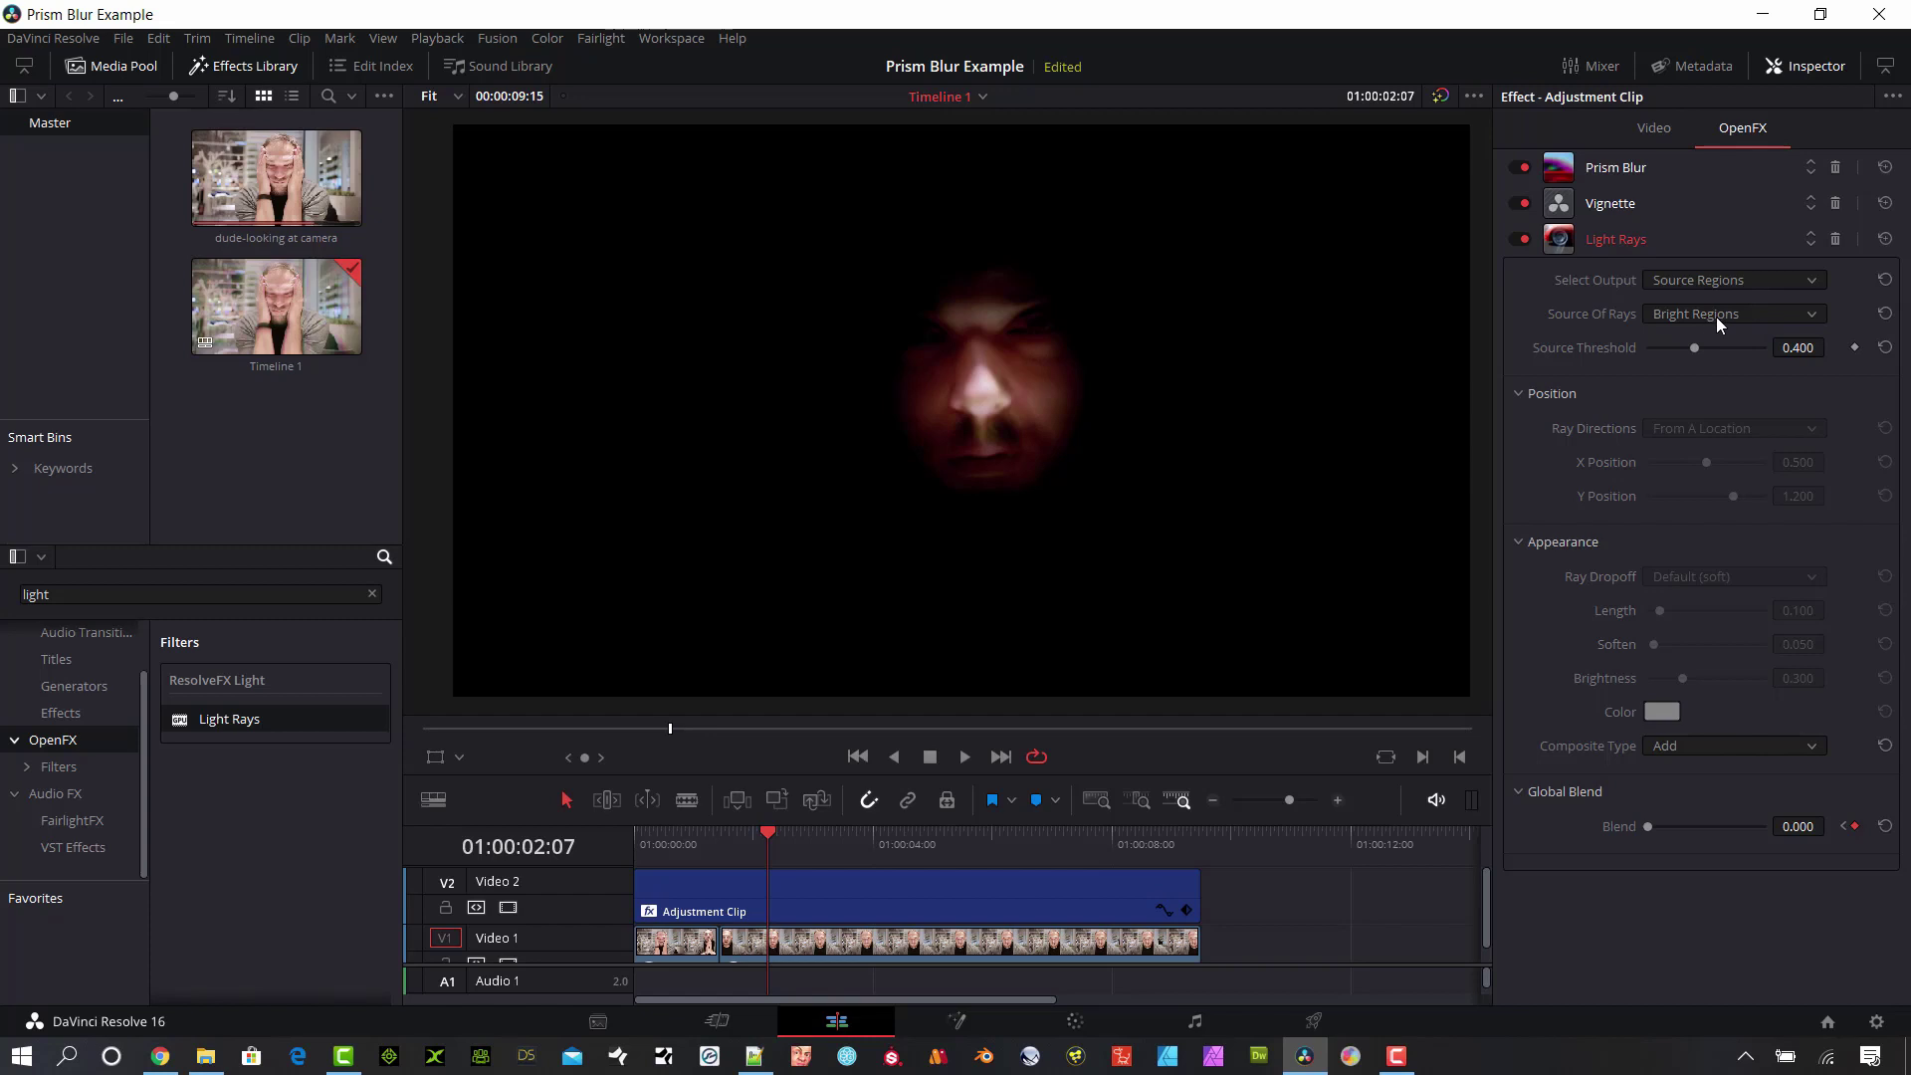
left_click(1717, 319)
left_click(1705, 358)
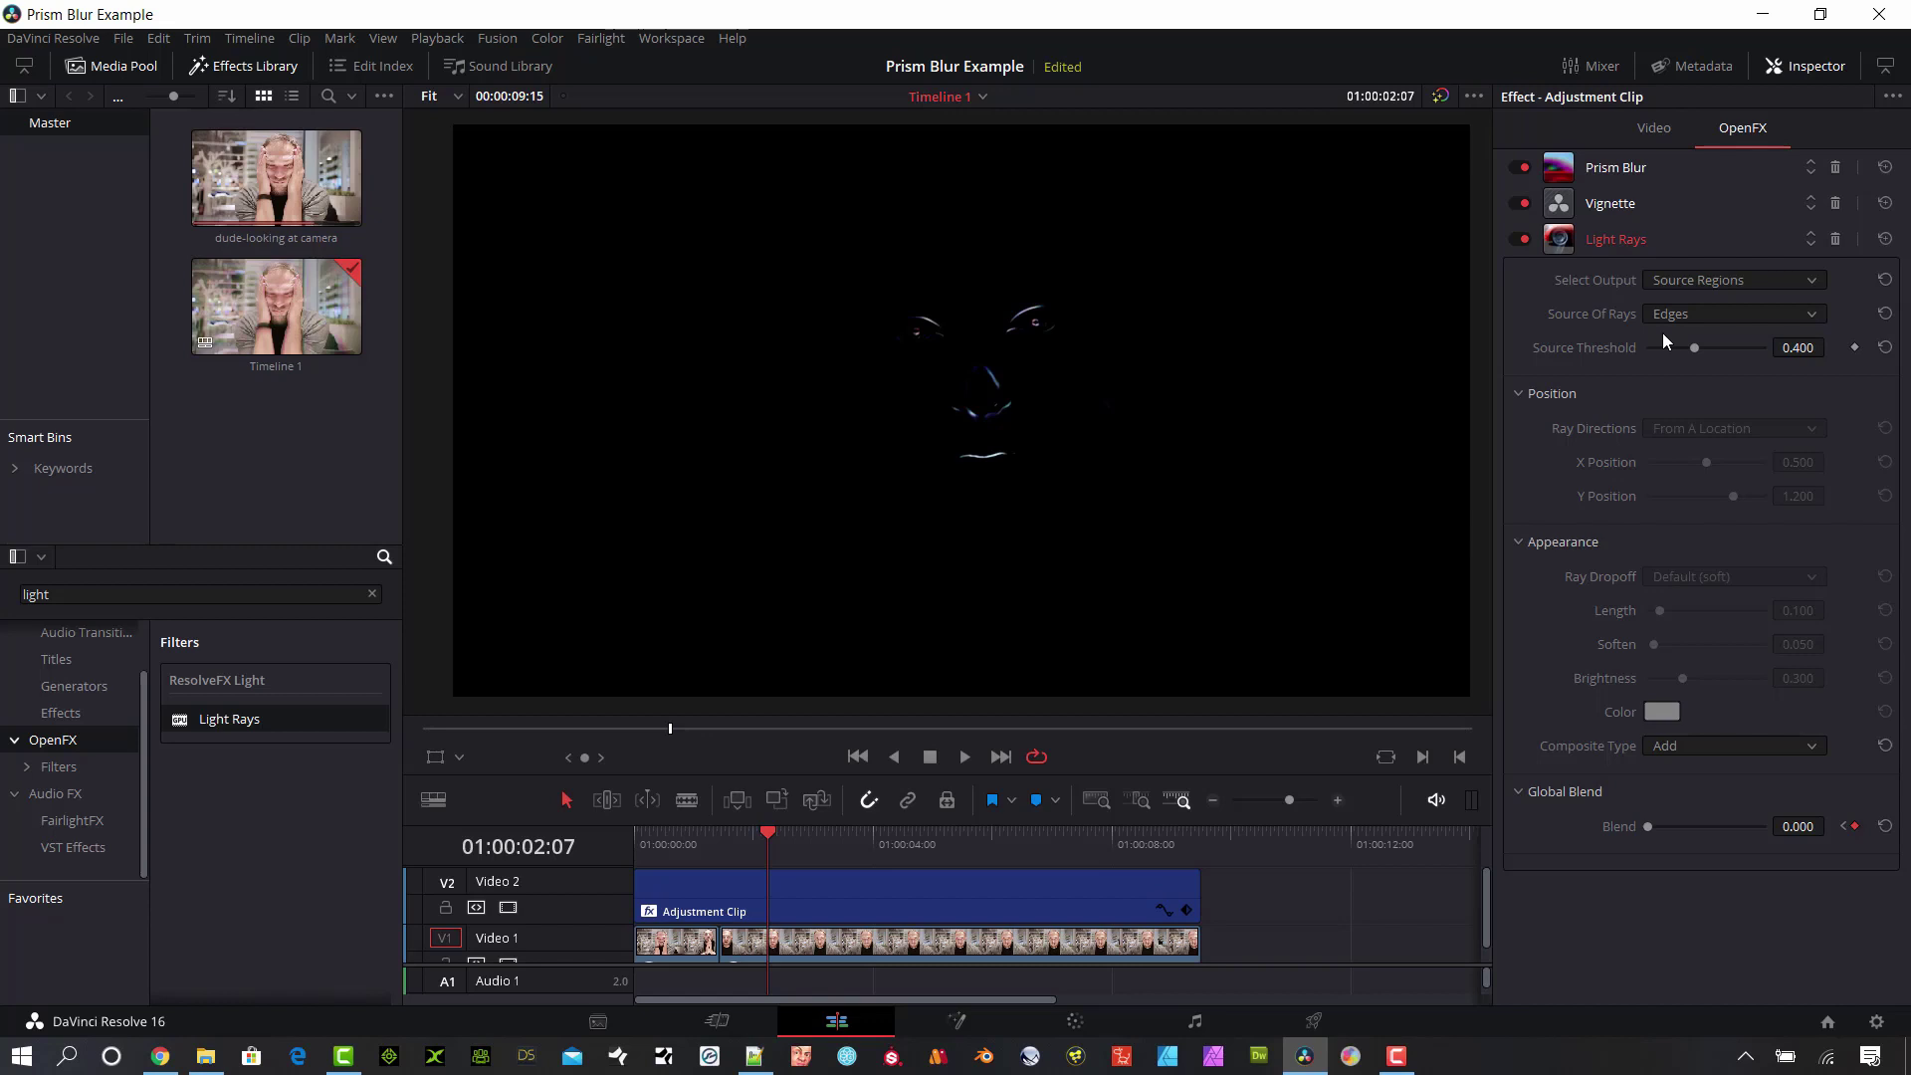
mouse_move(1668, 347)
left_mouse_down()
mouse_move(1694, 354)
mouse_move(1671, 358)
left_mouse_up()
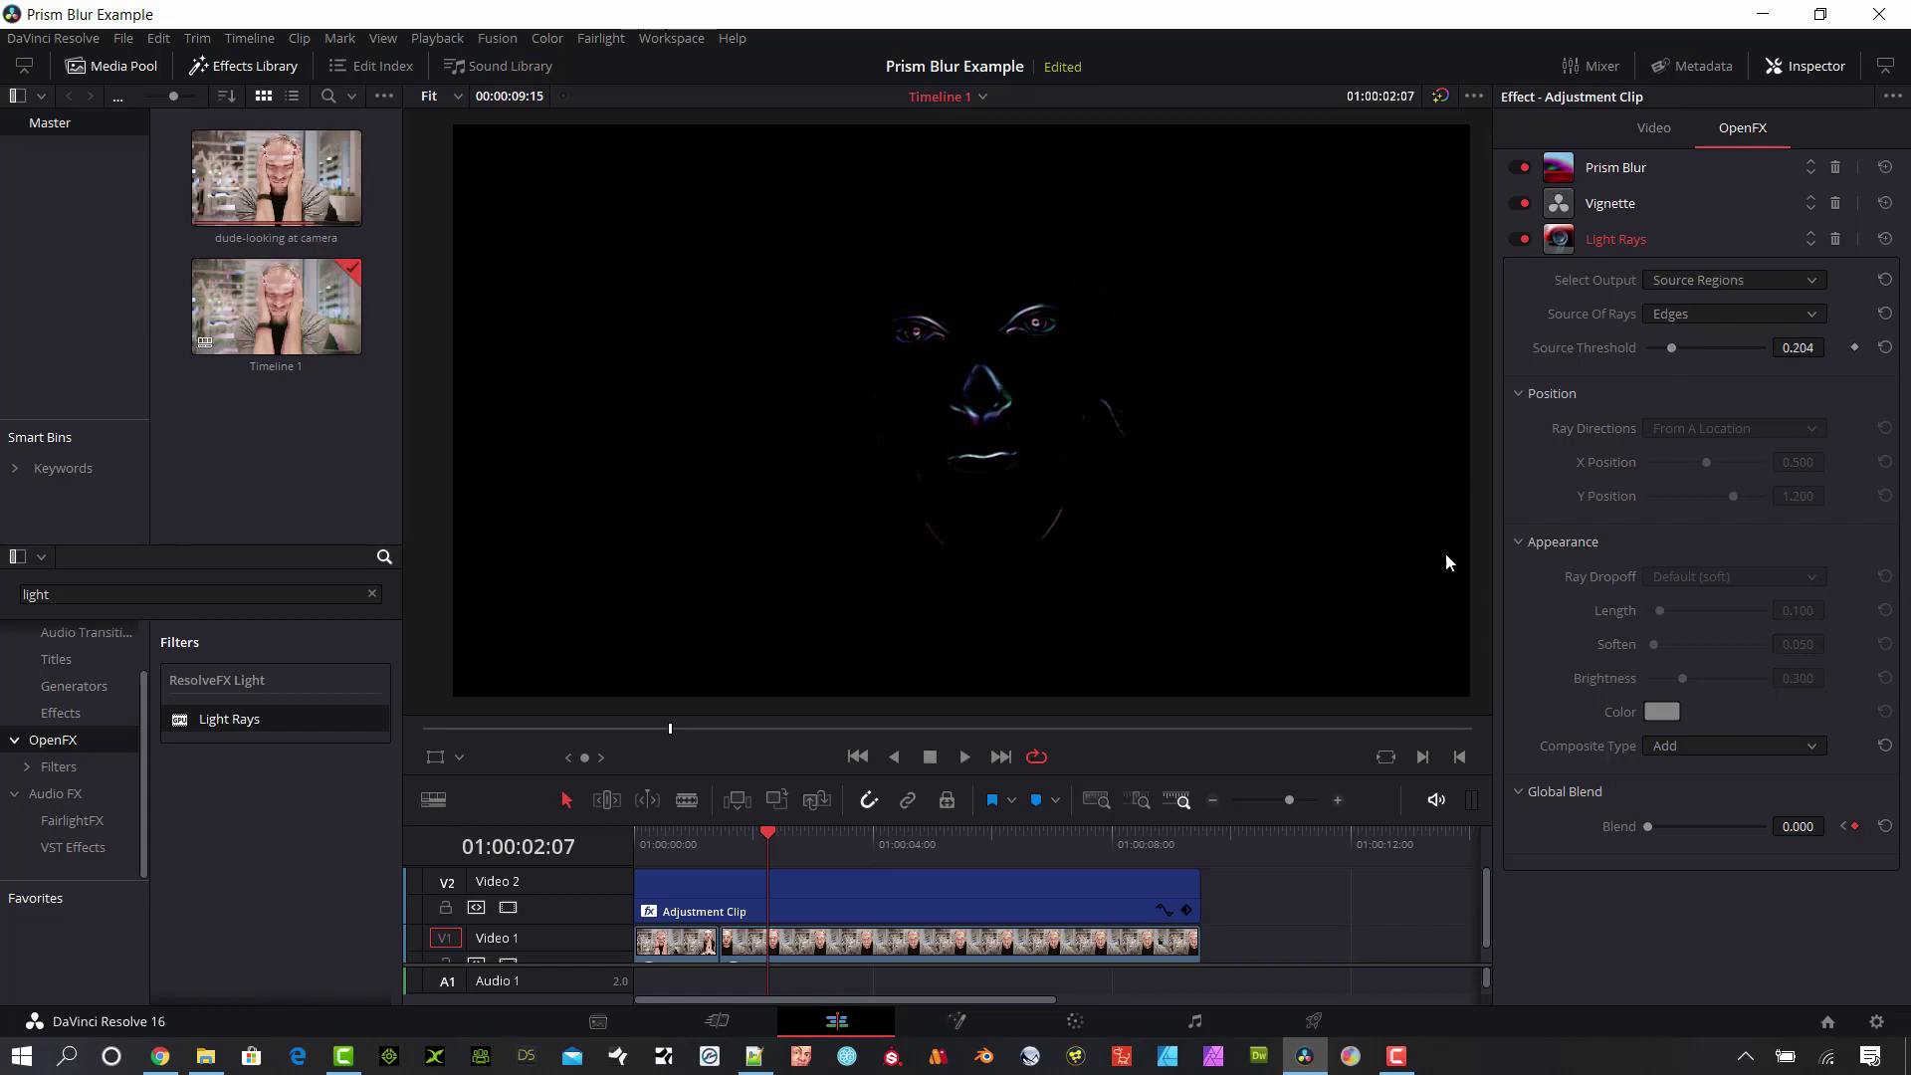
left_click(1785, 281)
- Return output to Final Image, set ray Y position 0.576 and CCD Bloom Soft dropoff
left_click(1694, 349)
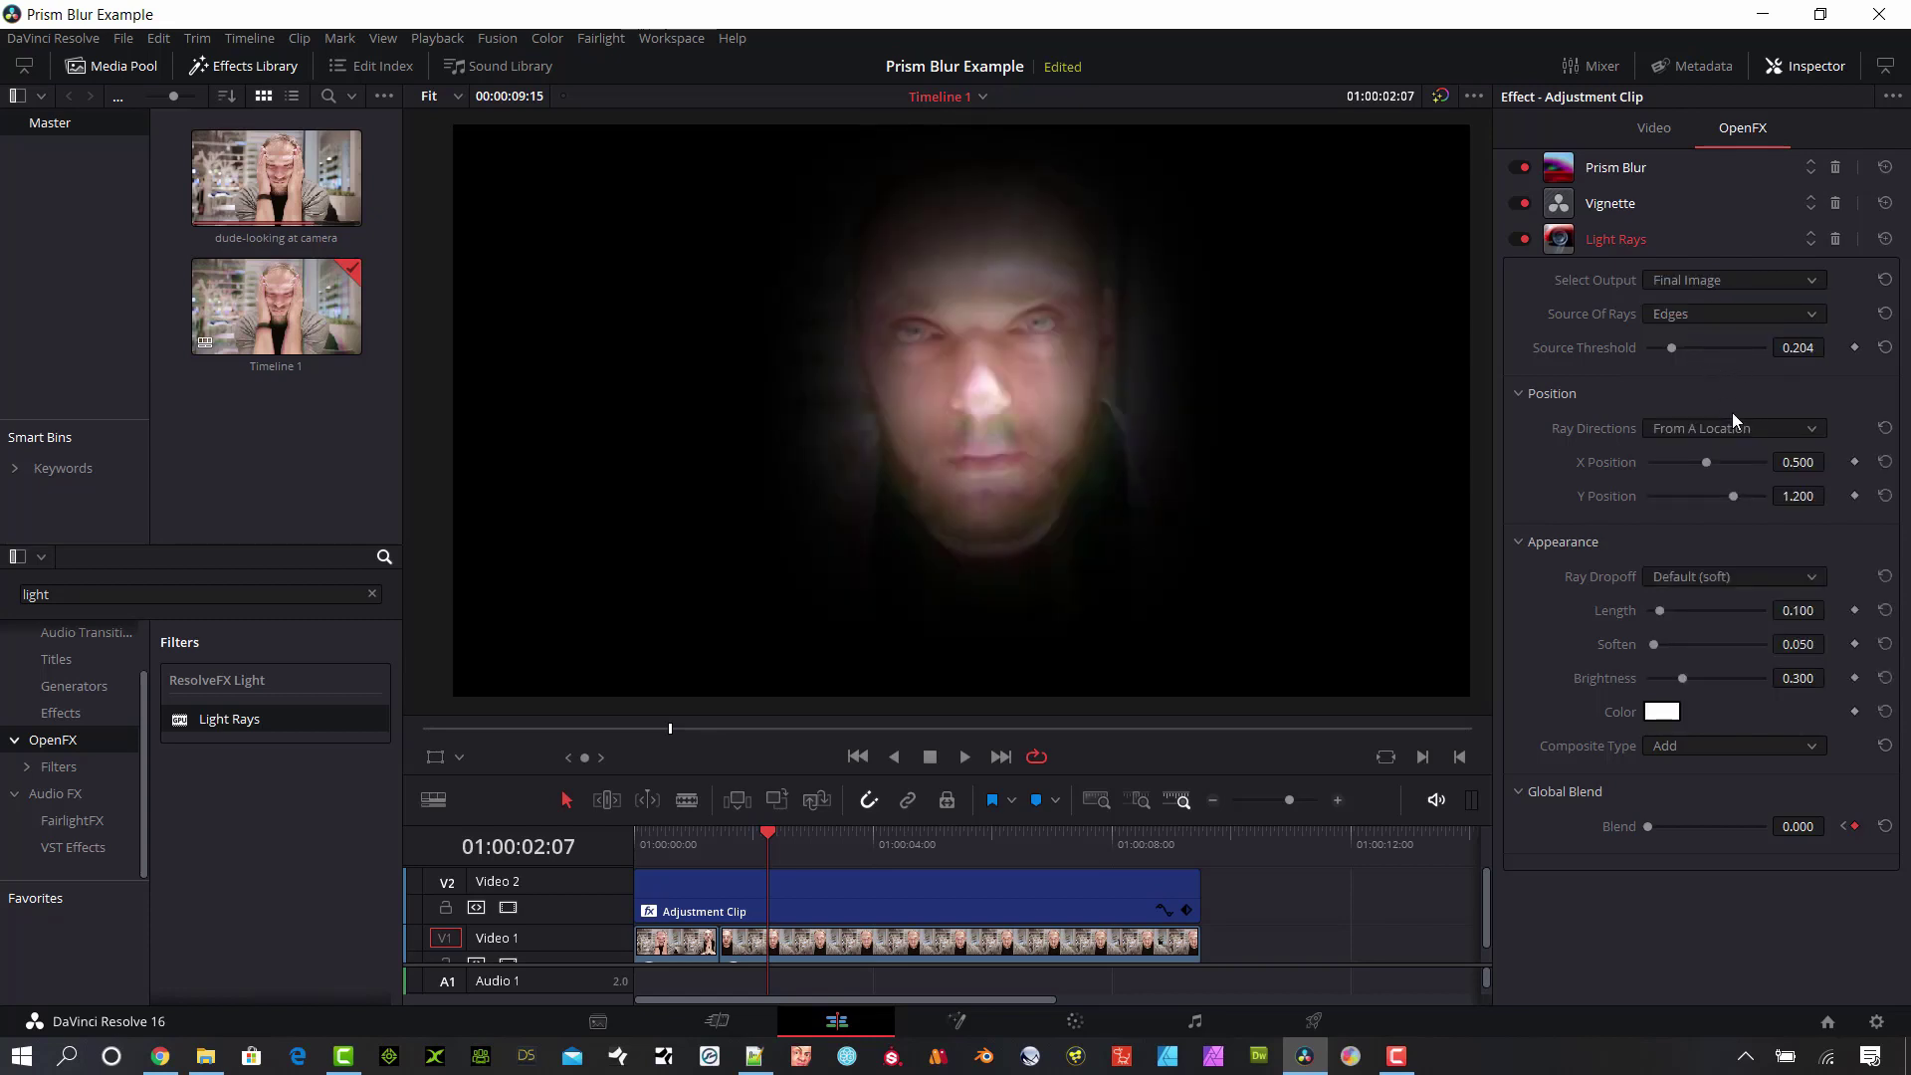
left_click(1716, 433)
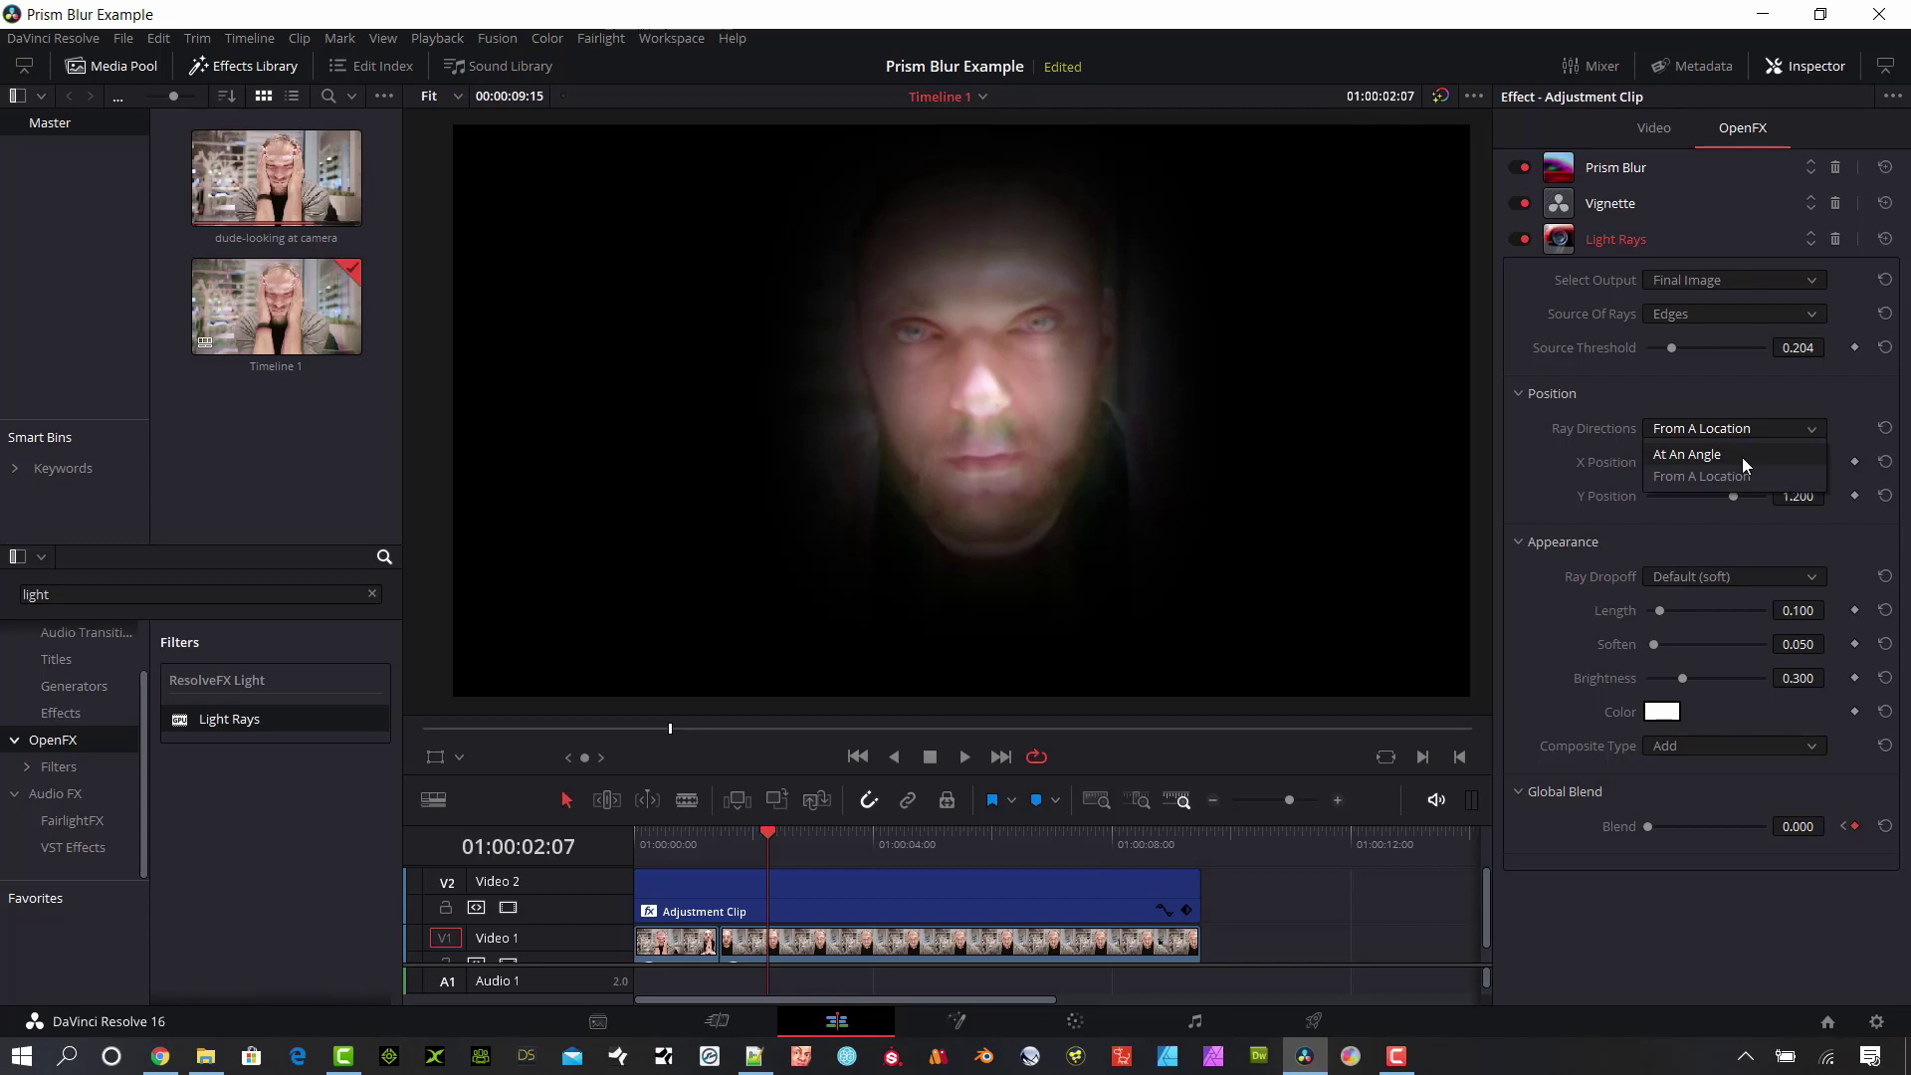
left_click(1710, 478)
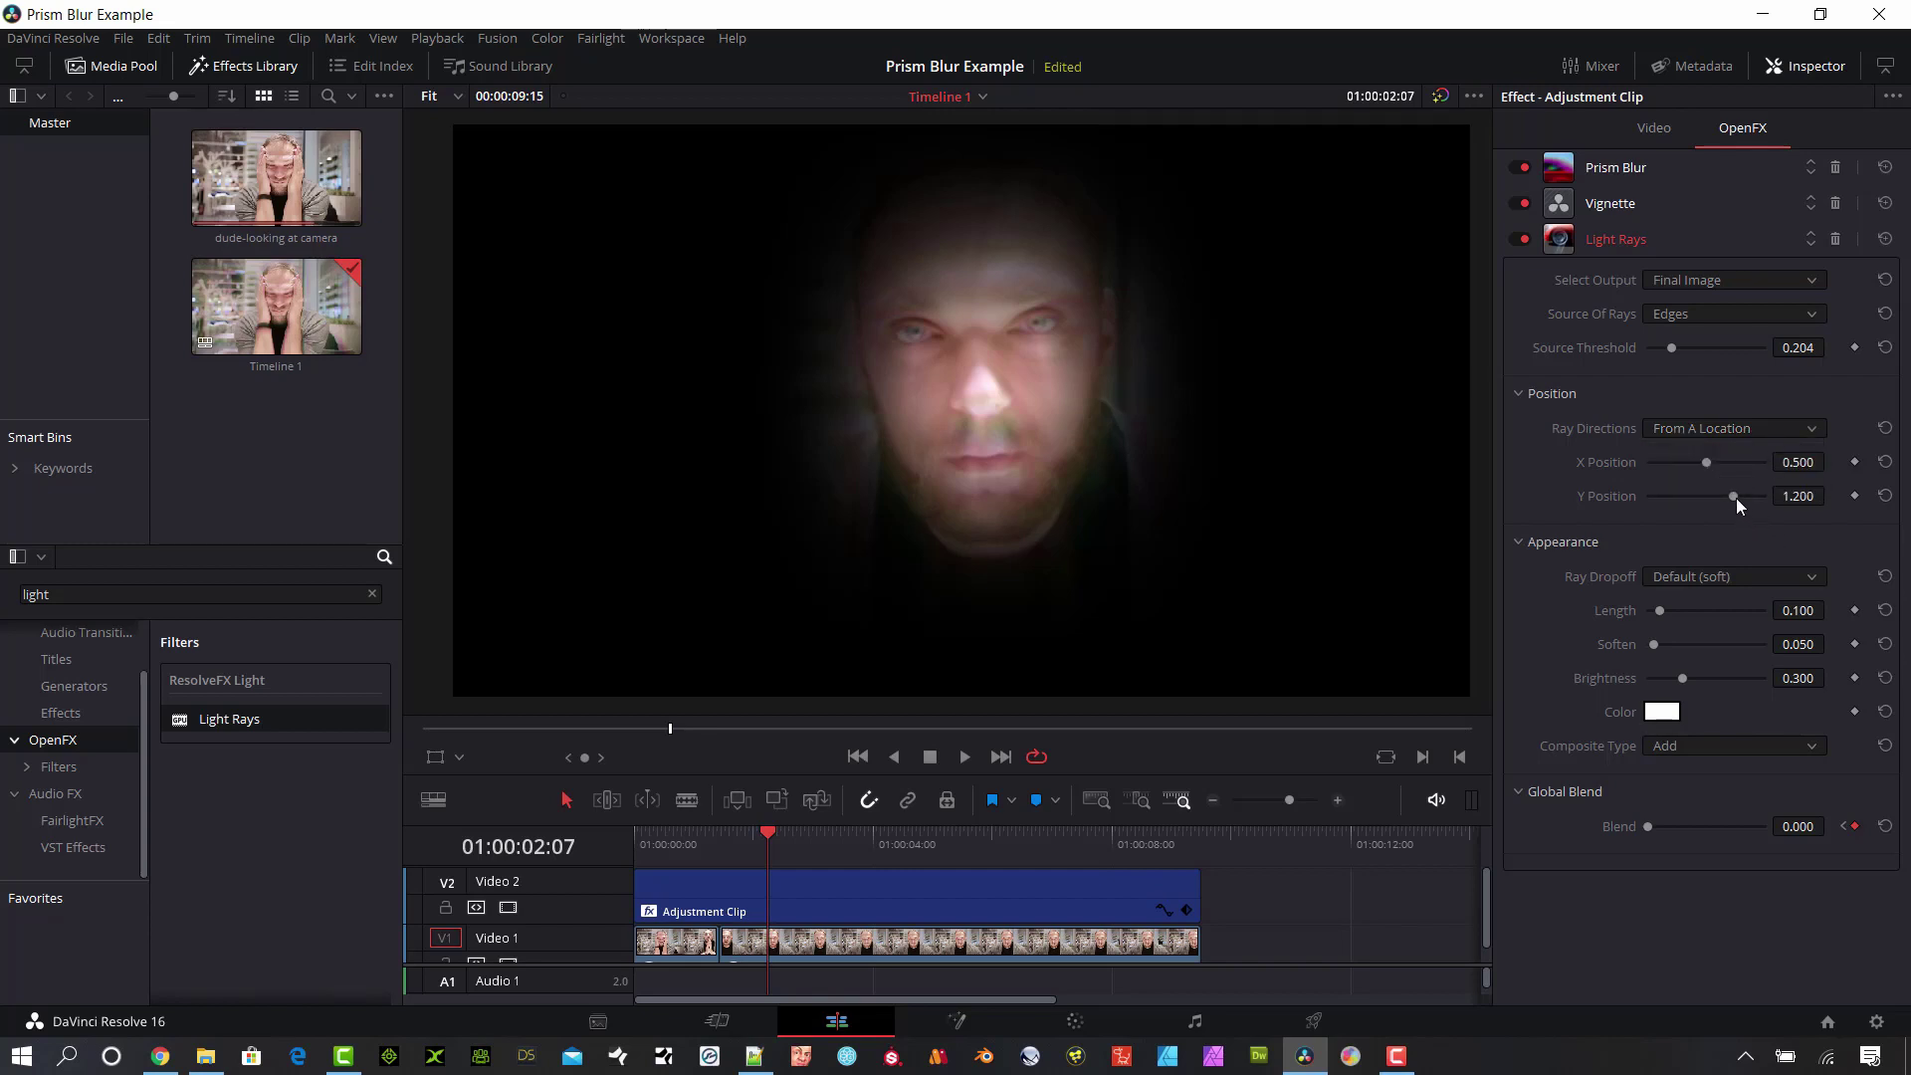
left_click_drag(1736, 497, 1711, 503)
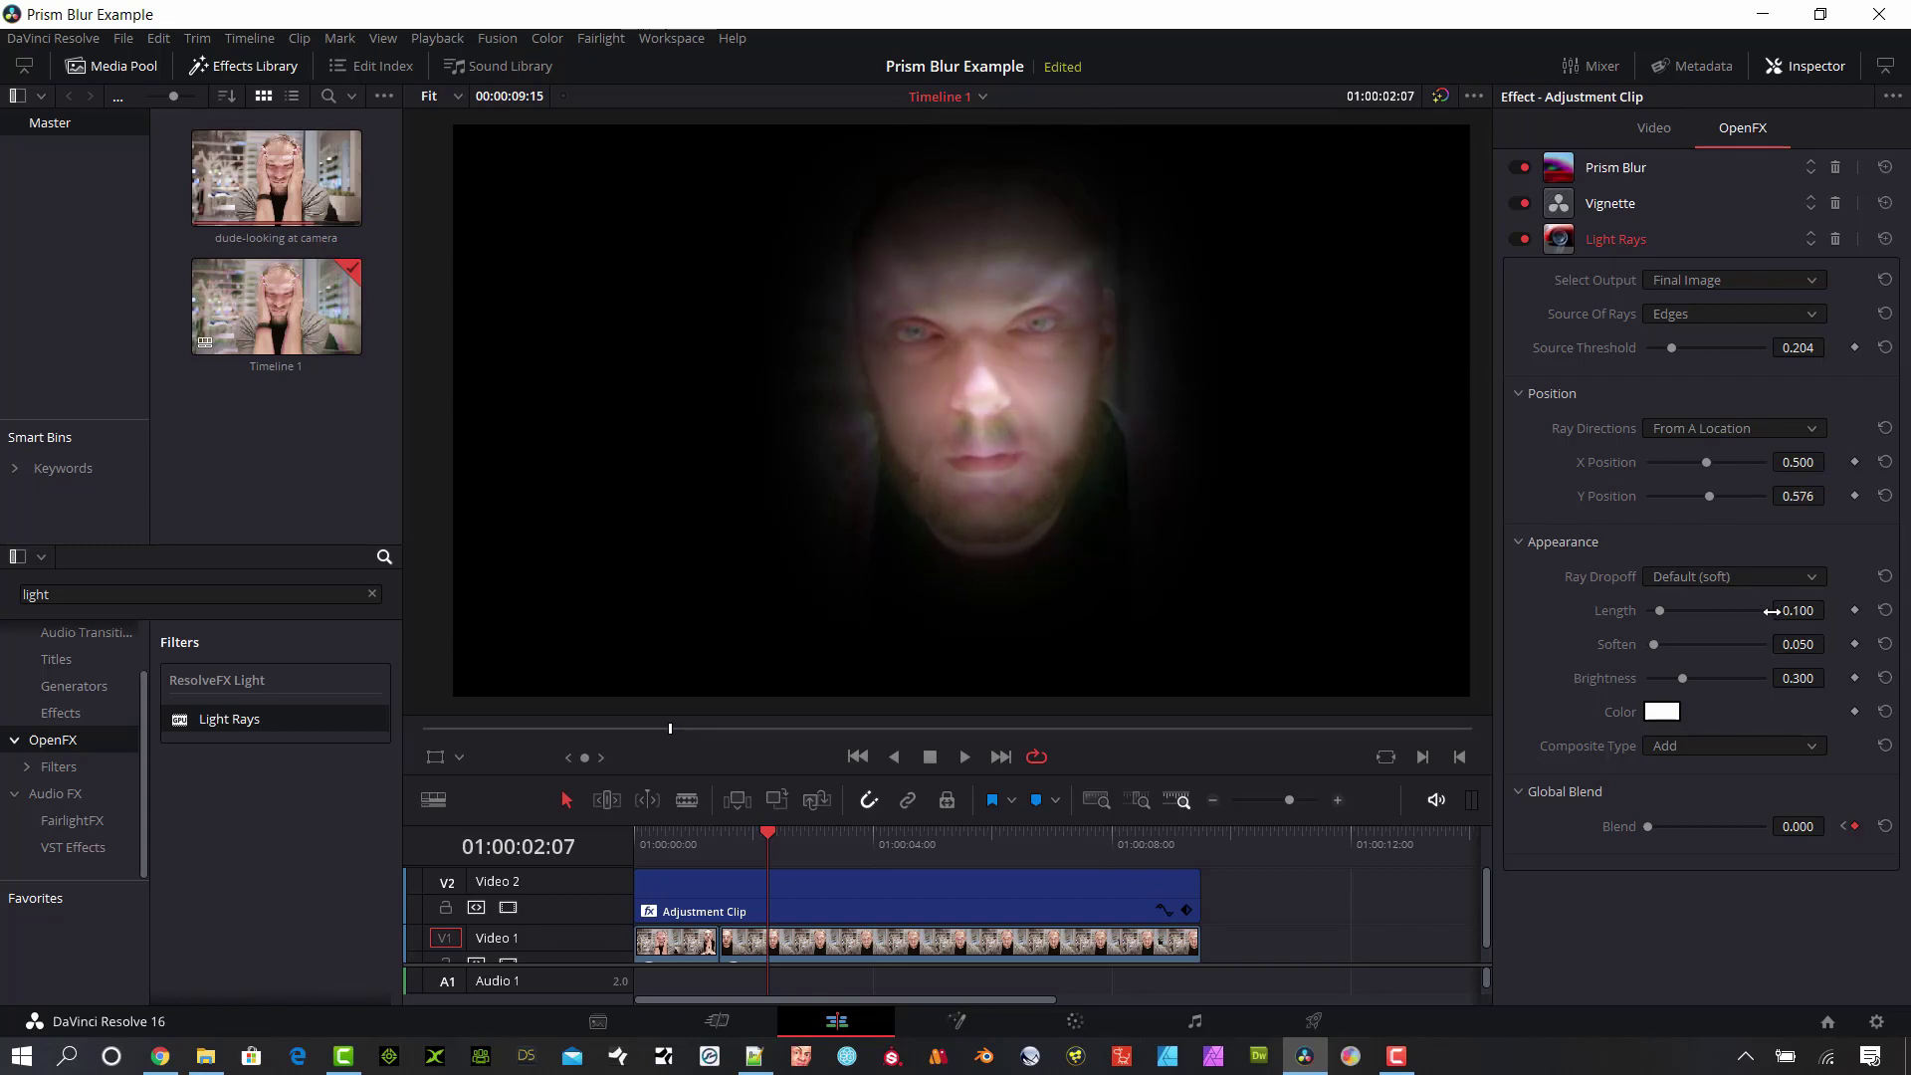
left_click(1782, 584)
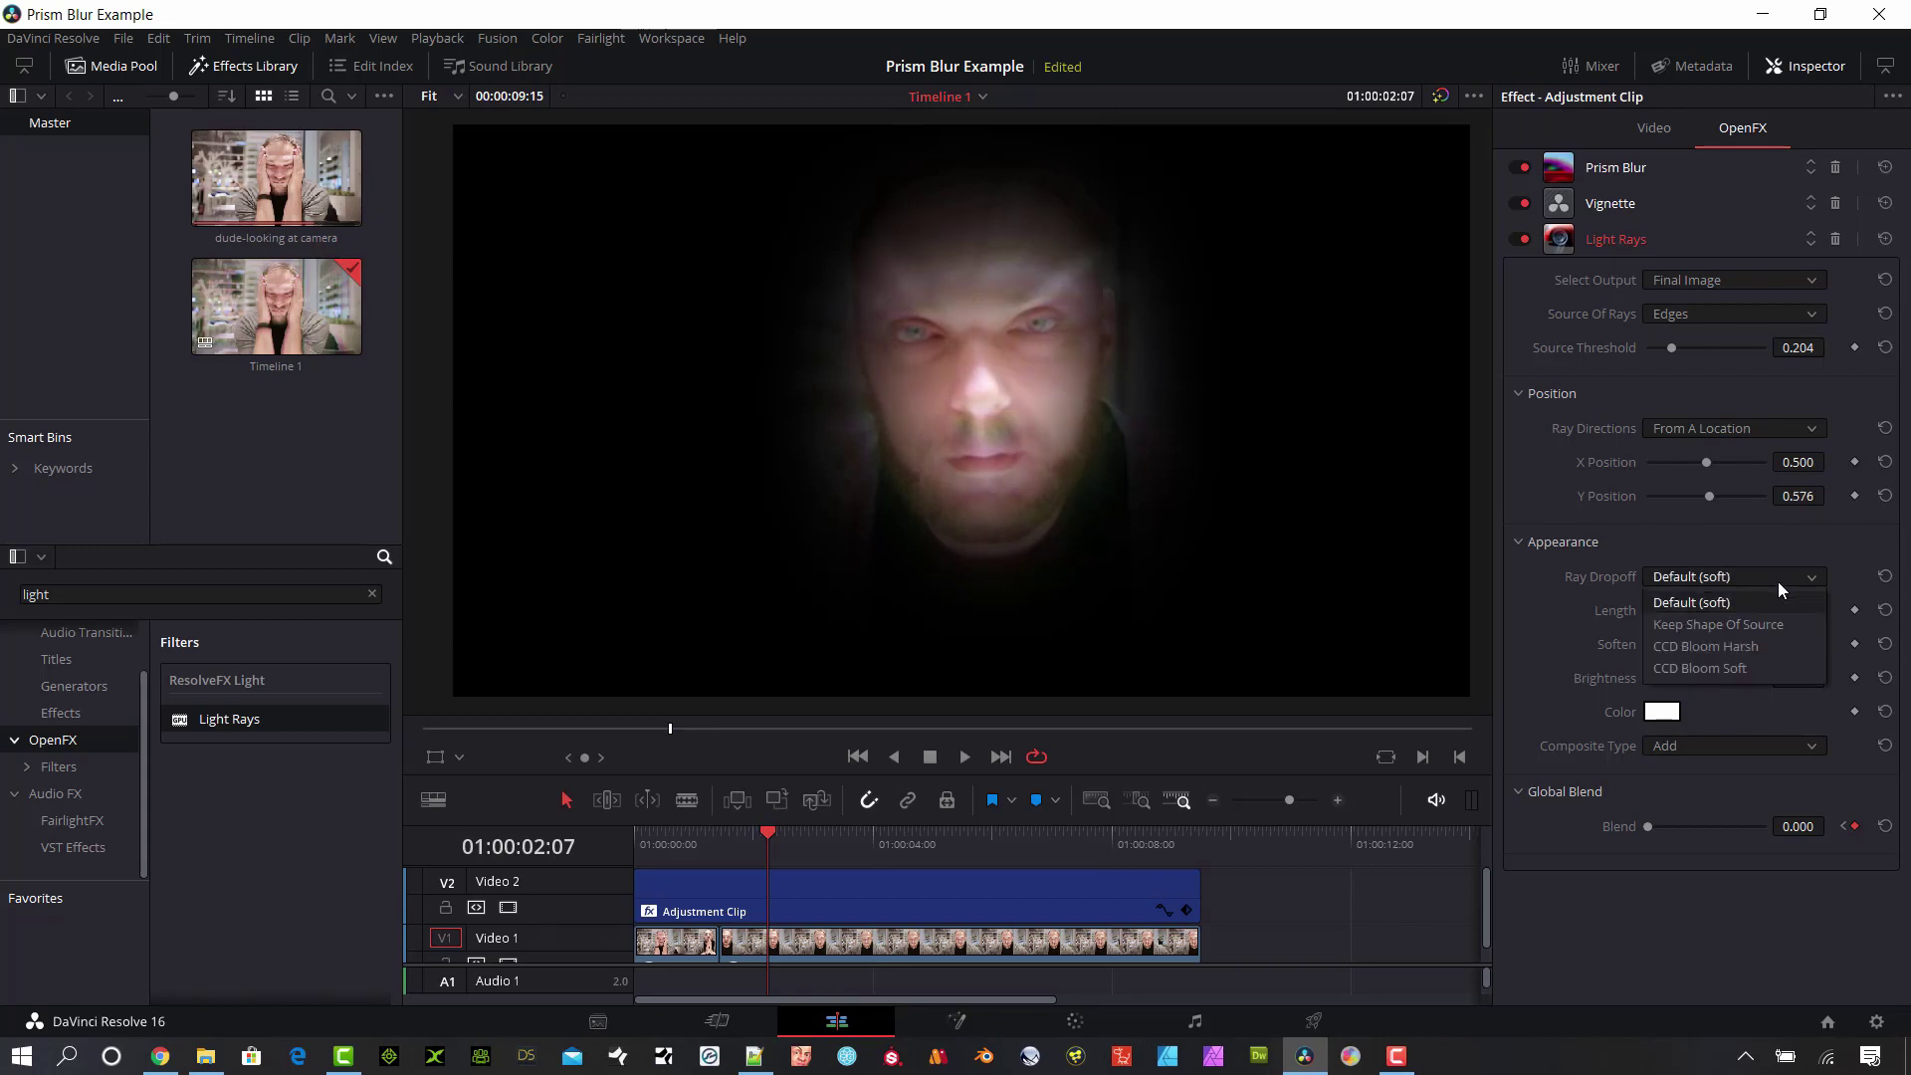
left_click(1746, 669)
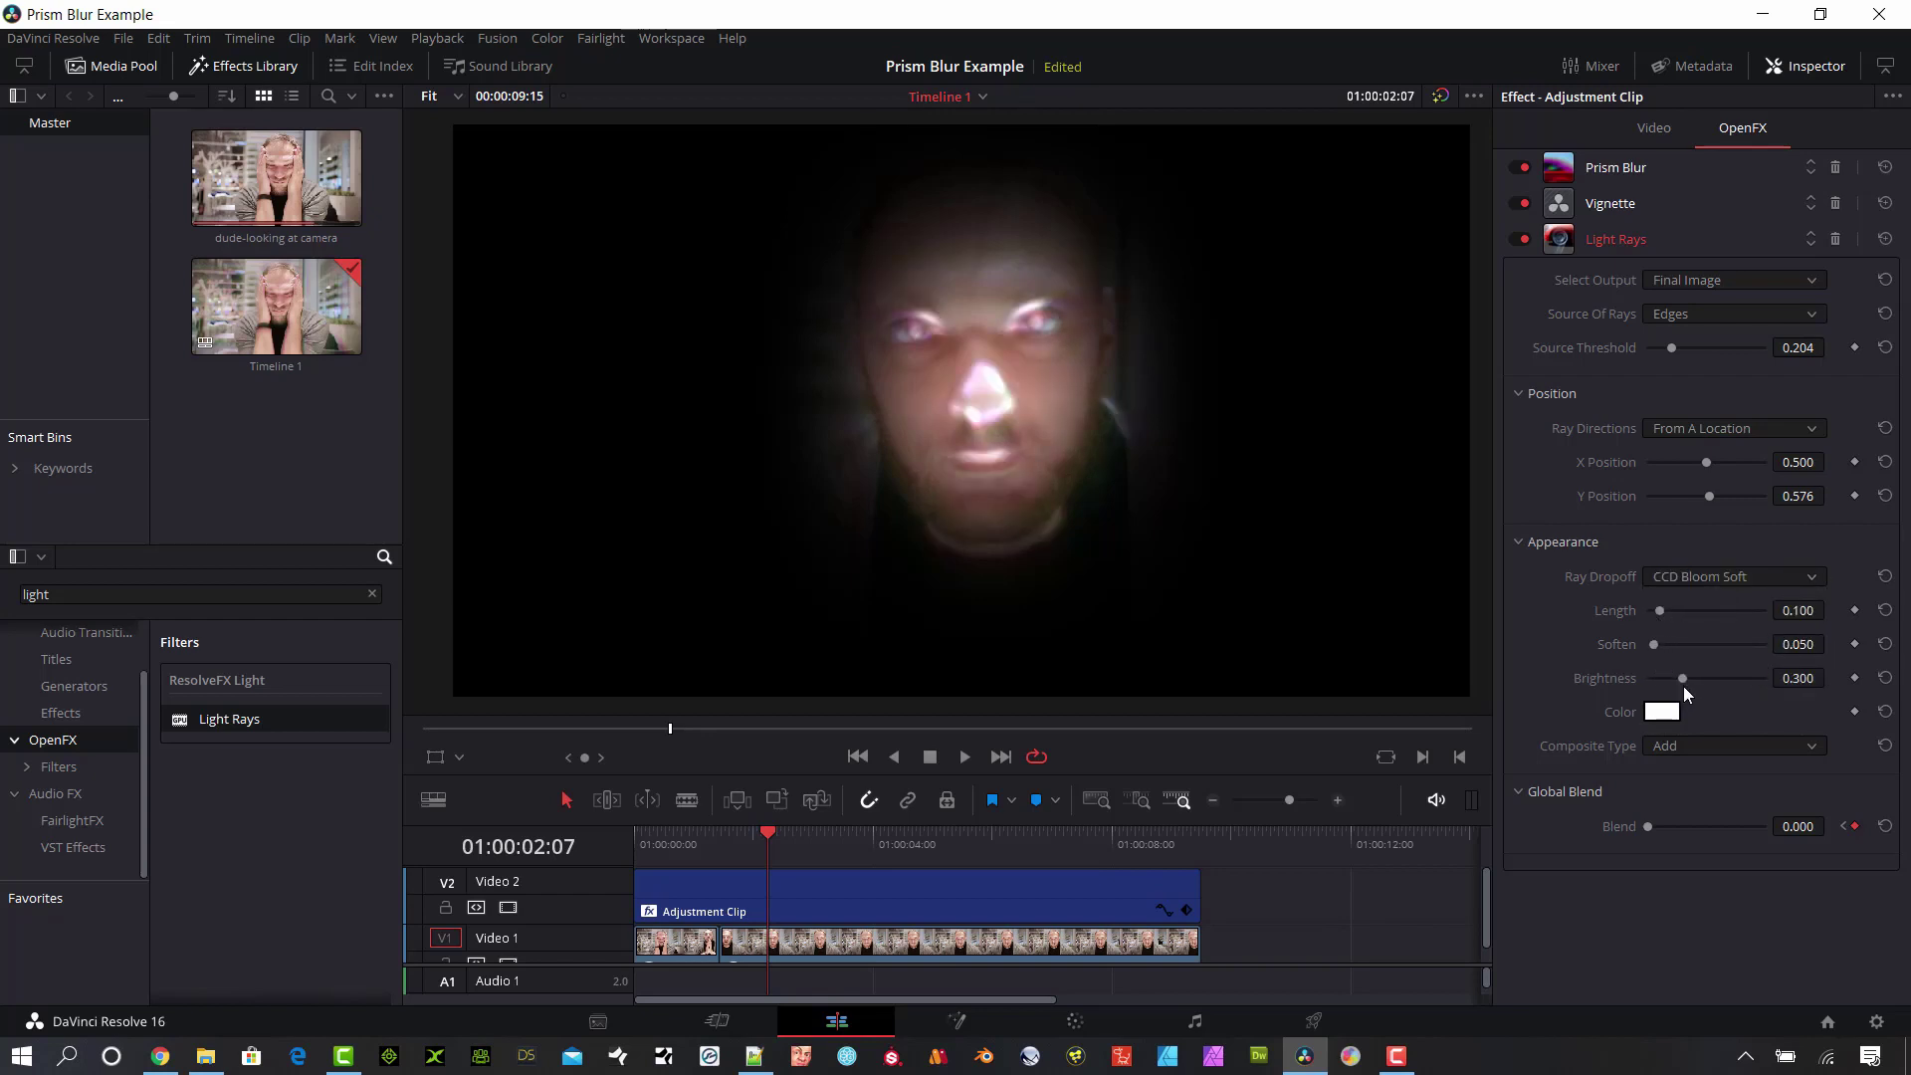
left_click(1665, 713)
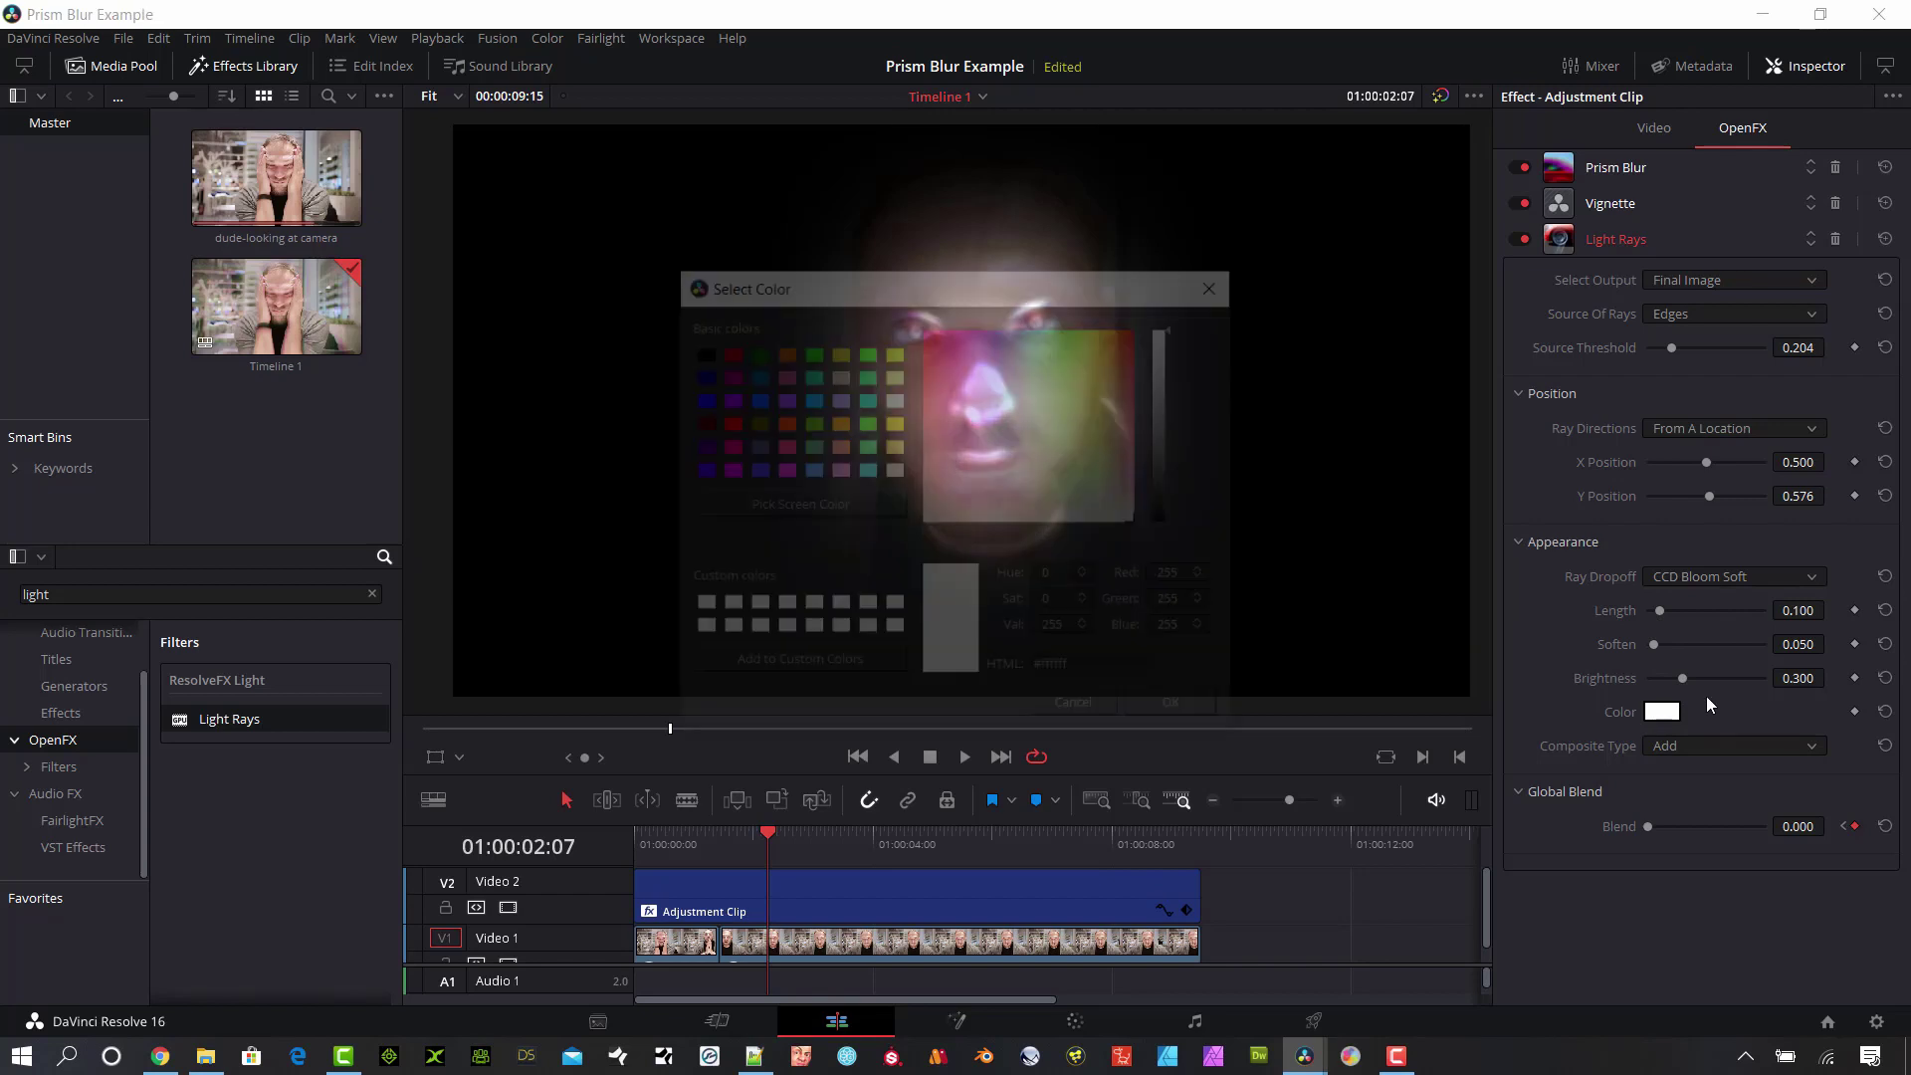
- Color the rays red, try darker reds, settle on bright red, and dim the glow
left_click(730, 423)
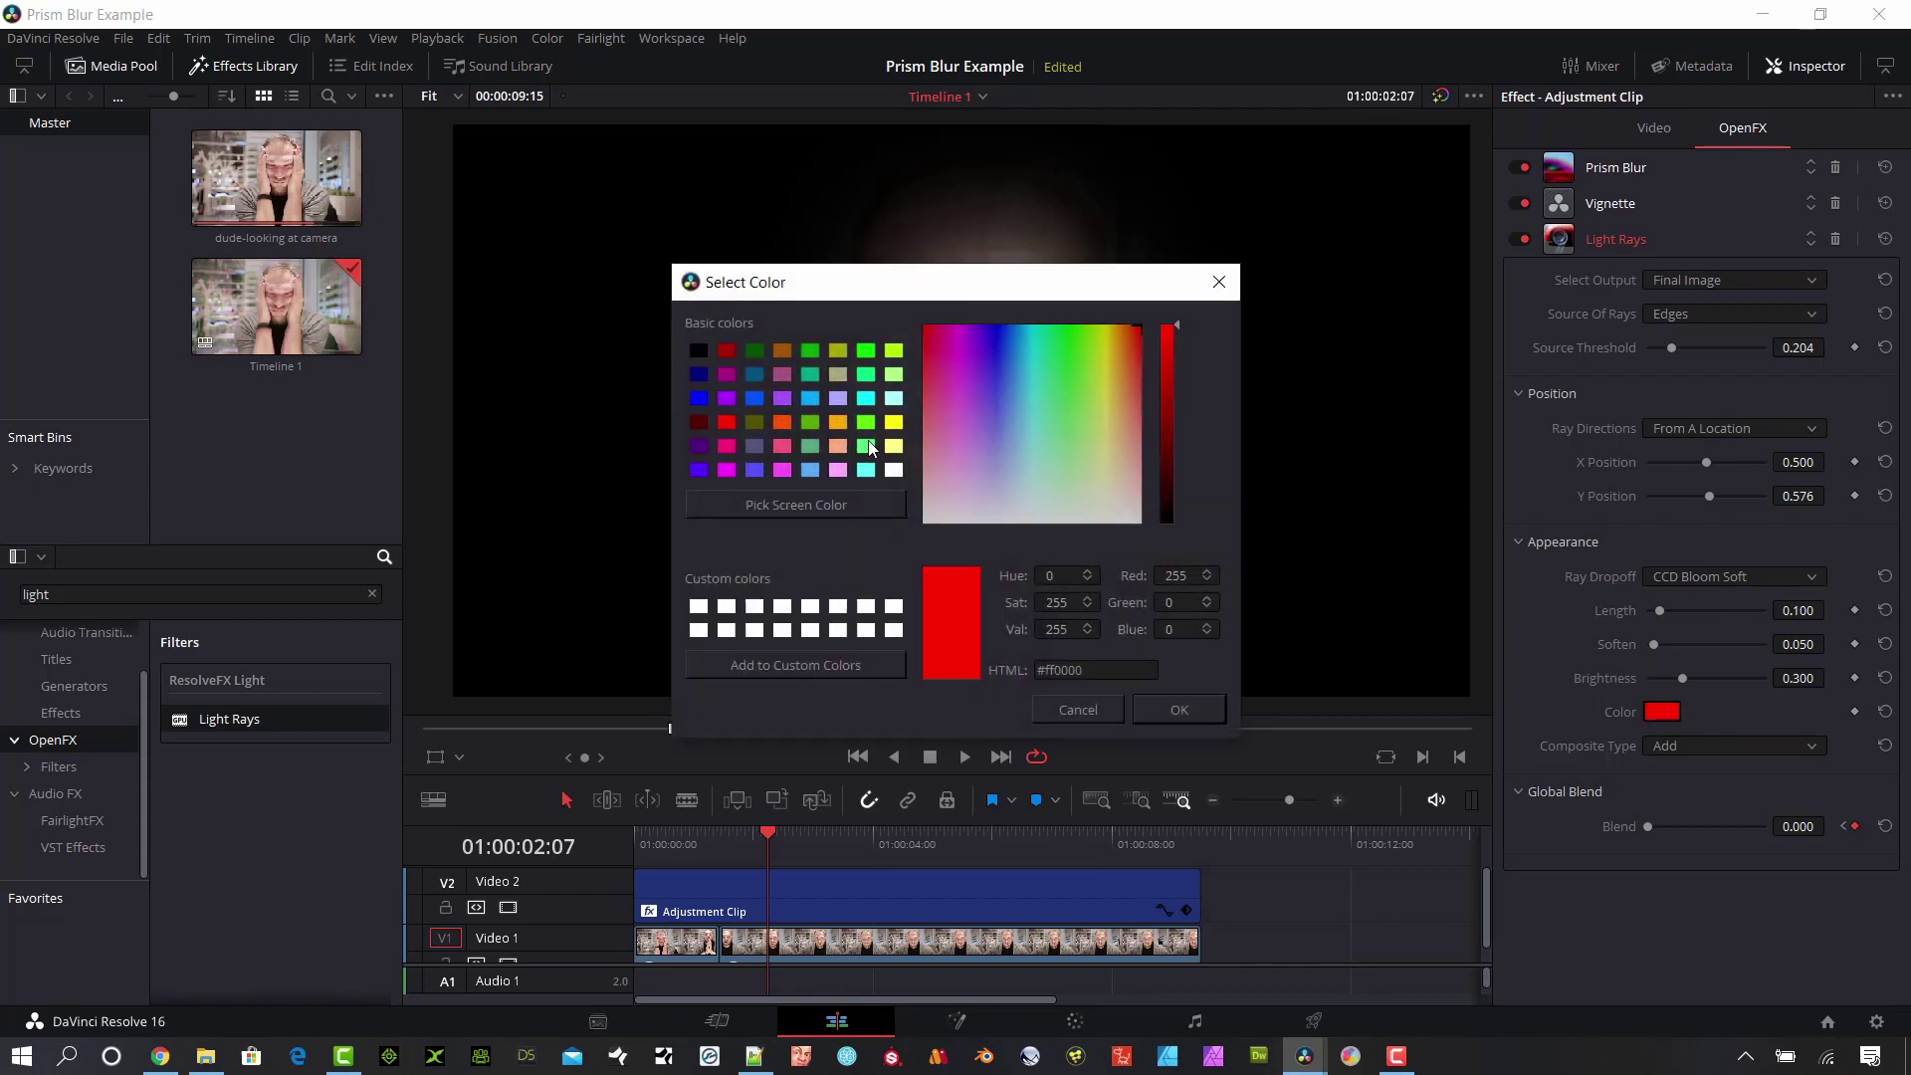
left_click(1203, 707)
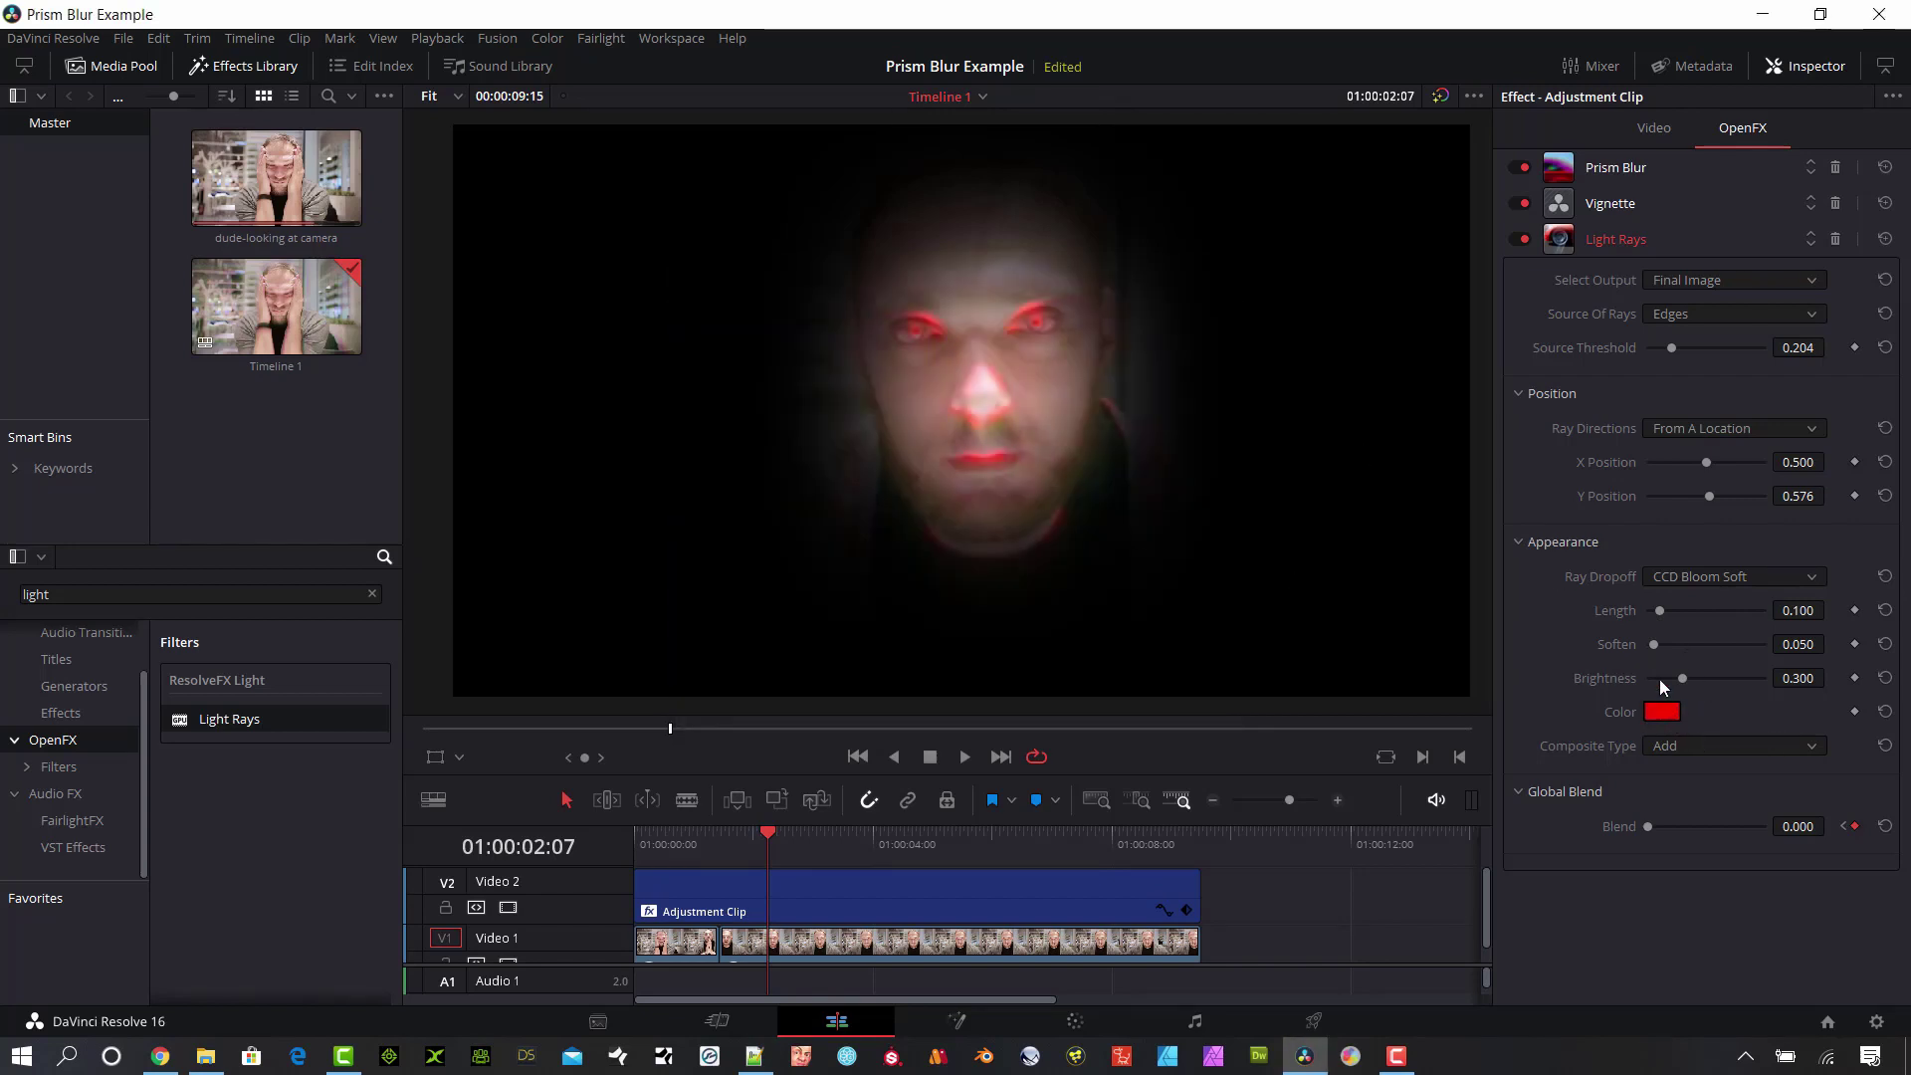
left_click(1662, 709)
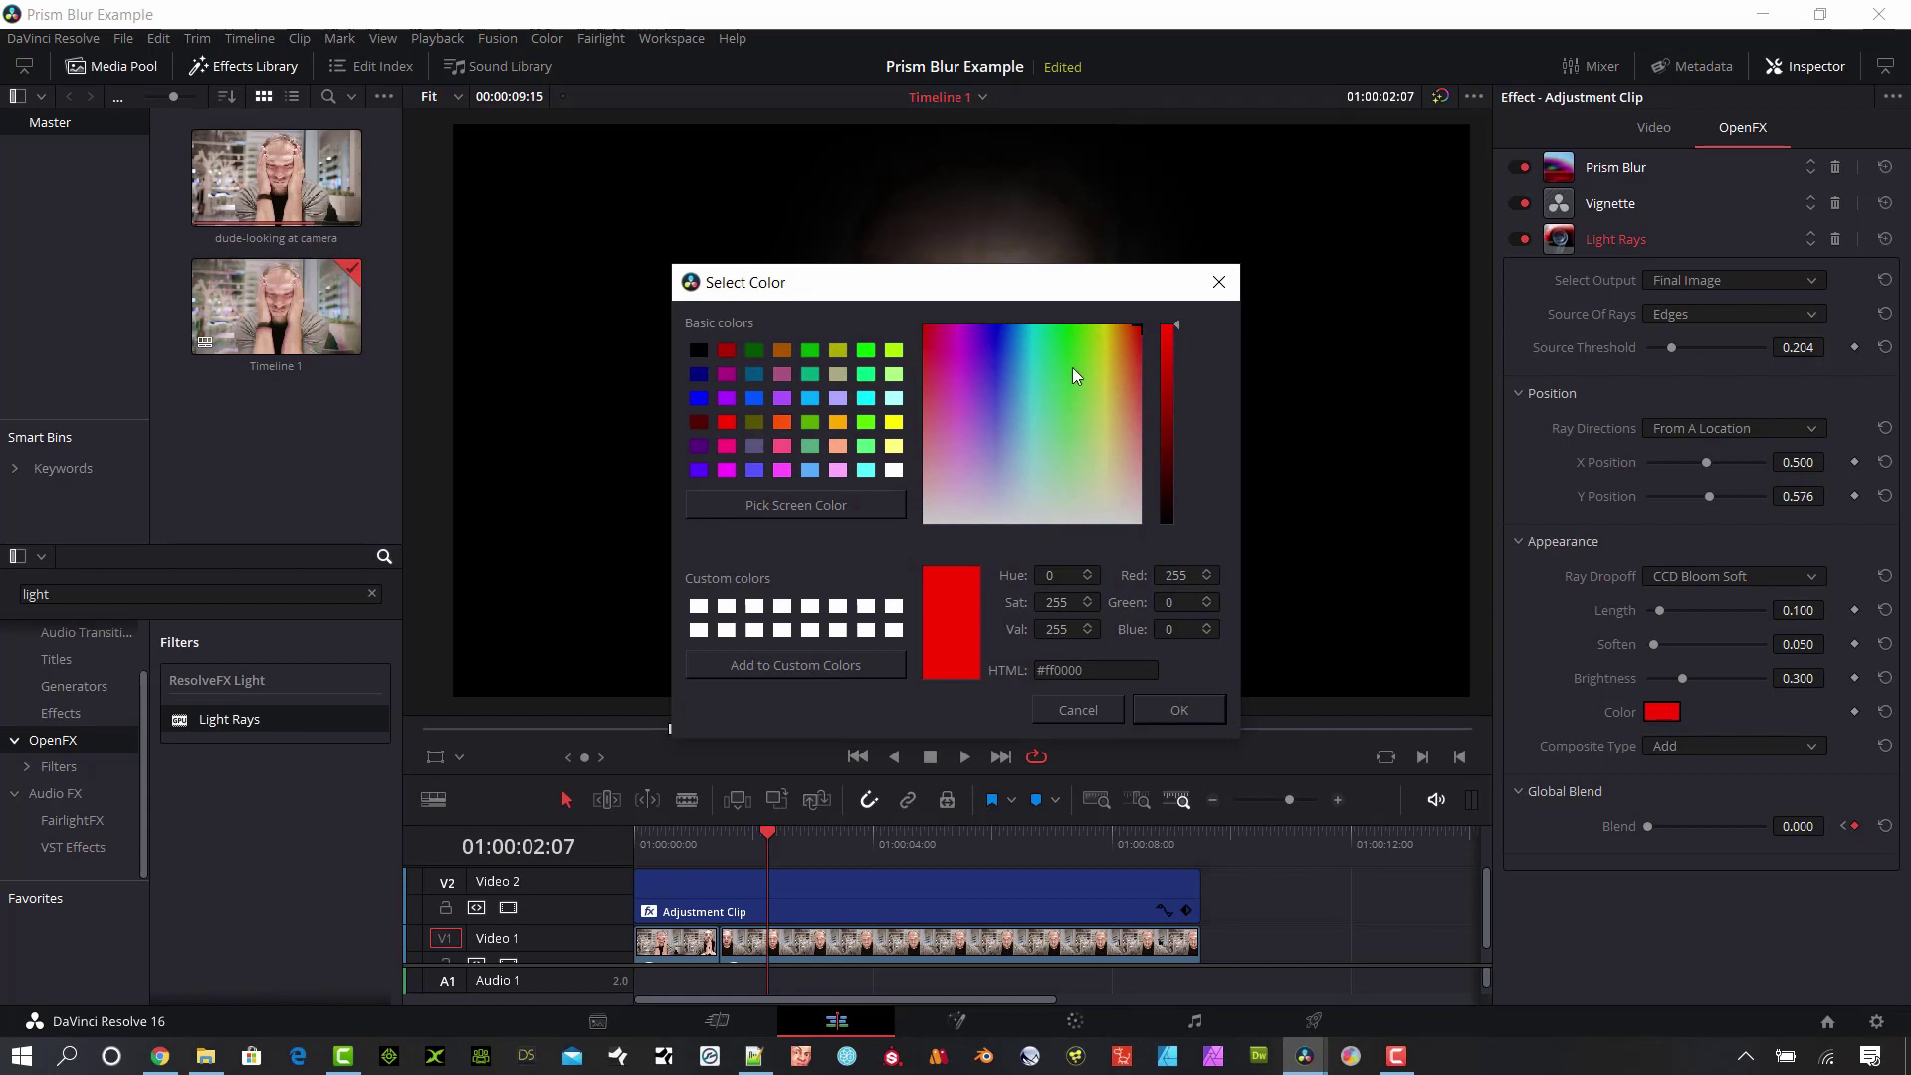
left_click(1171, 355)
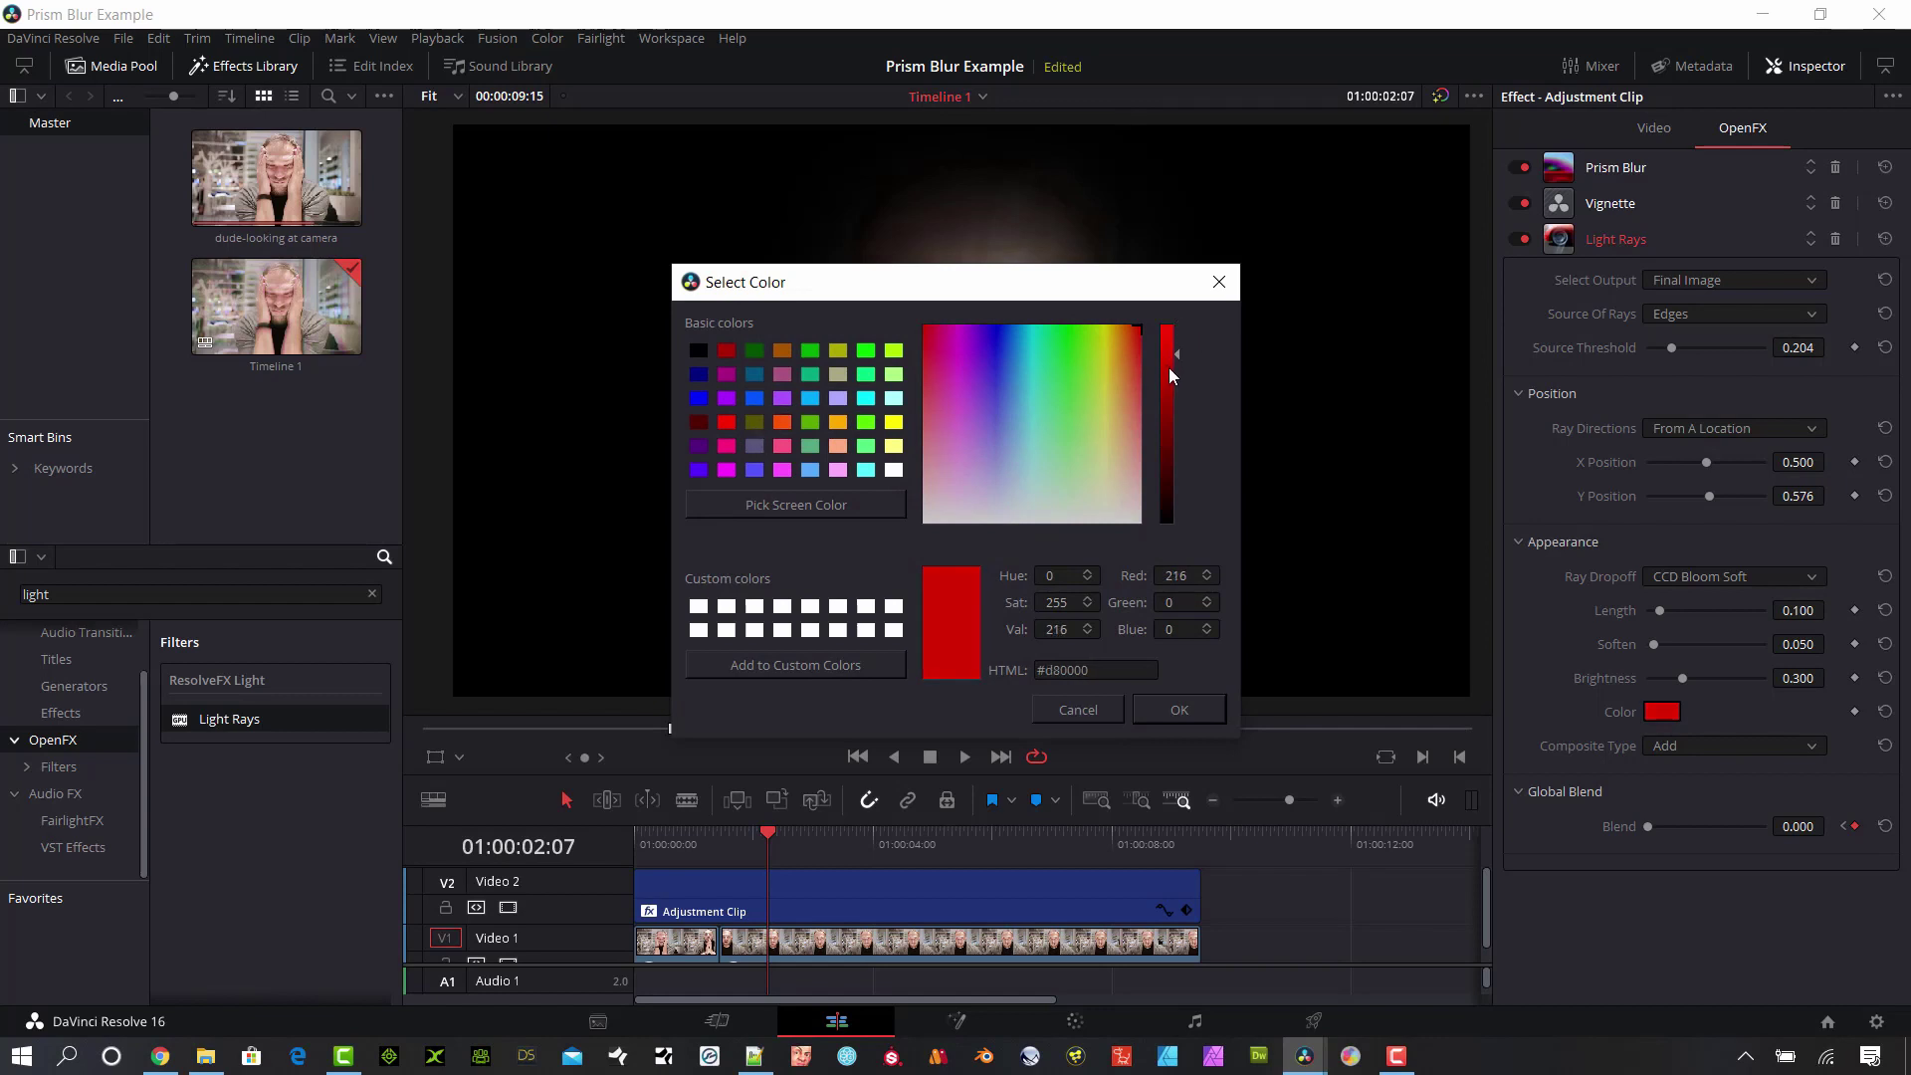
left_click(1183, 434)
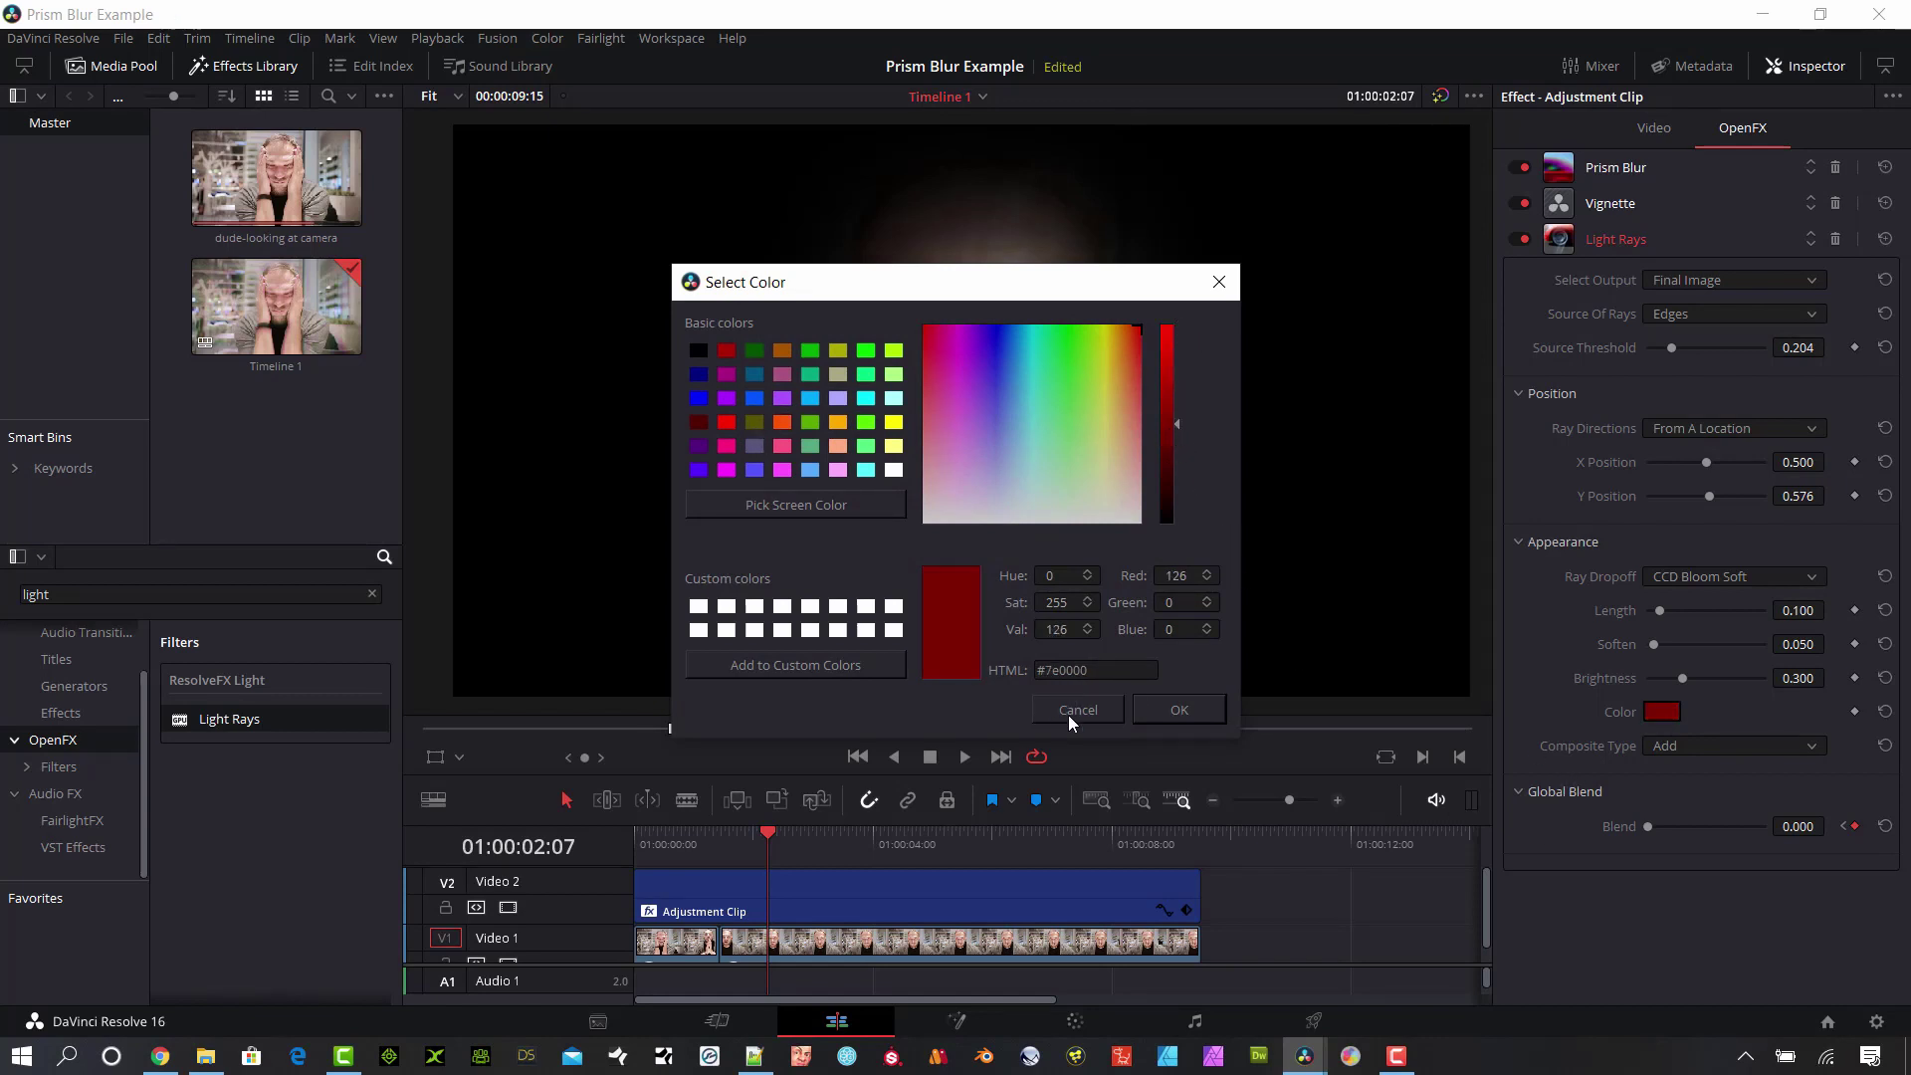
left_click(1179, 709)
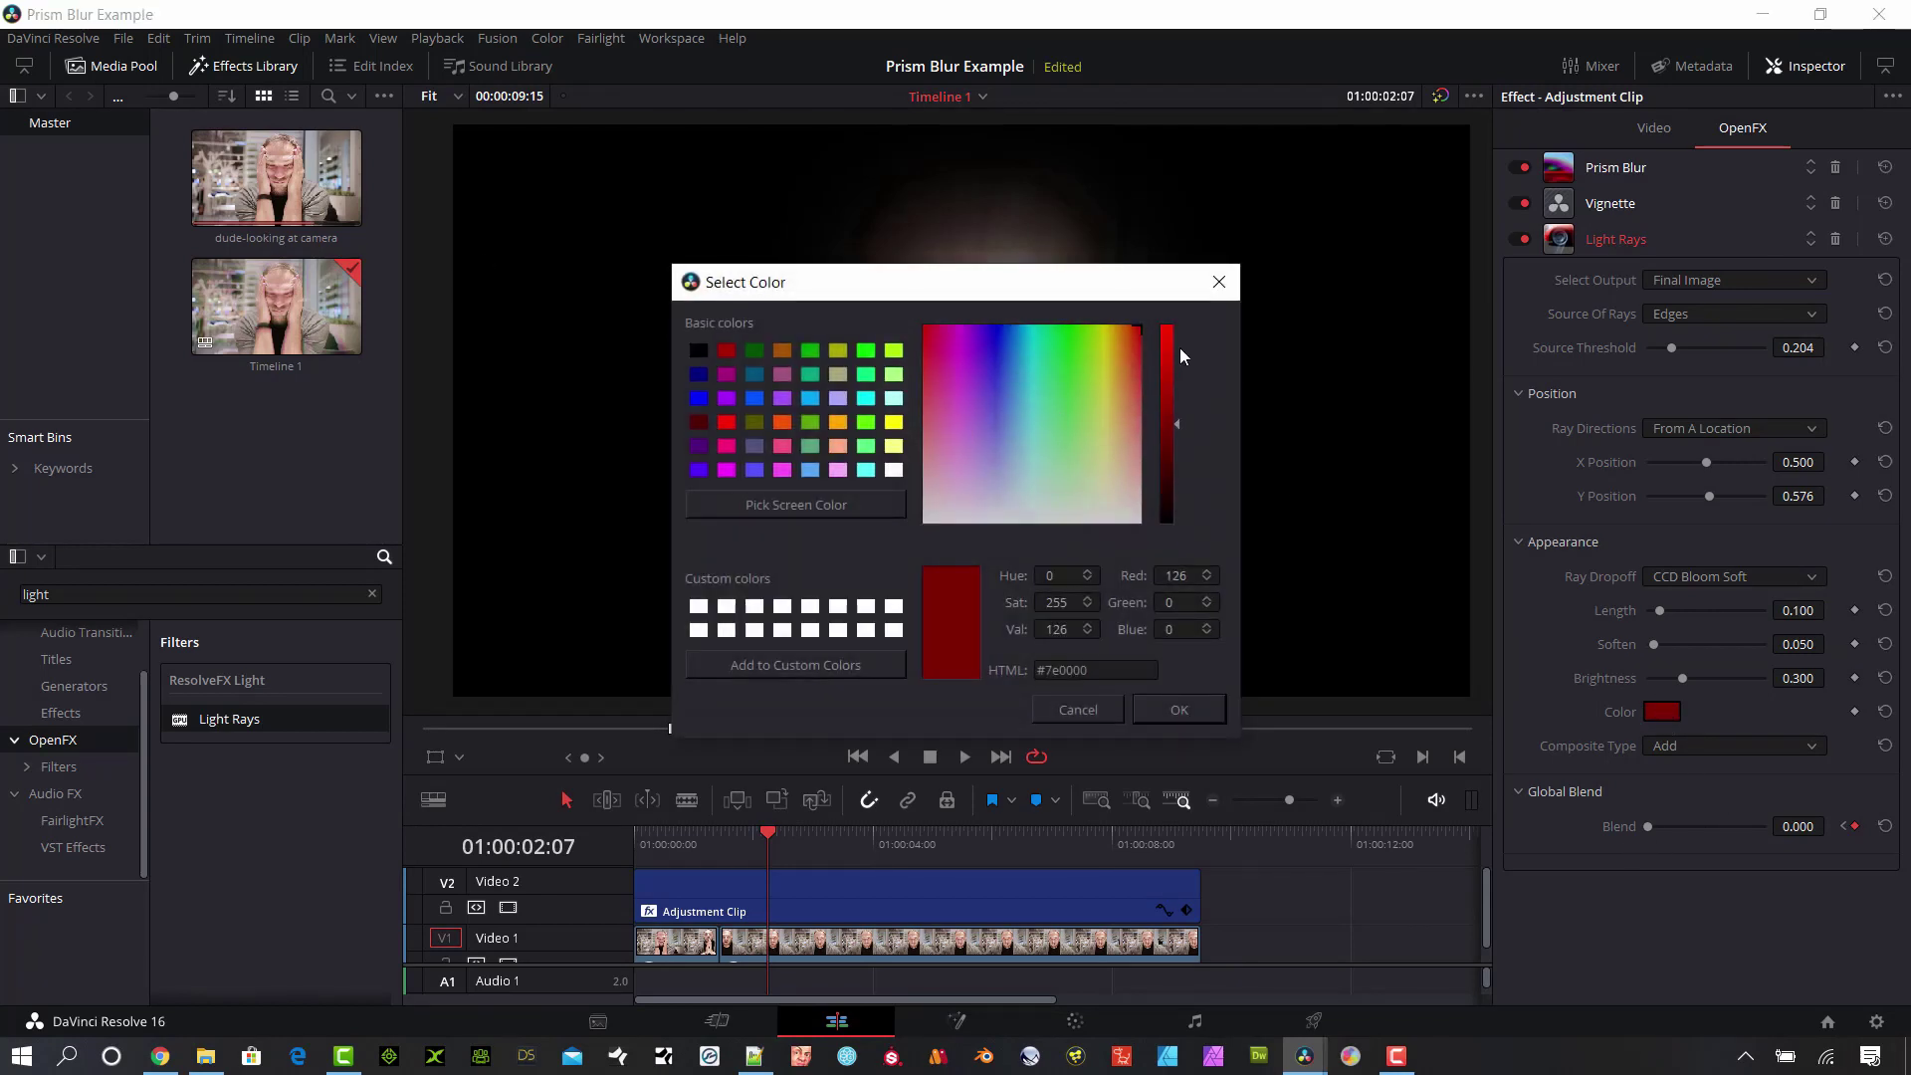
left_click(1170, 329)
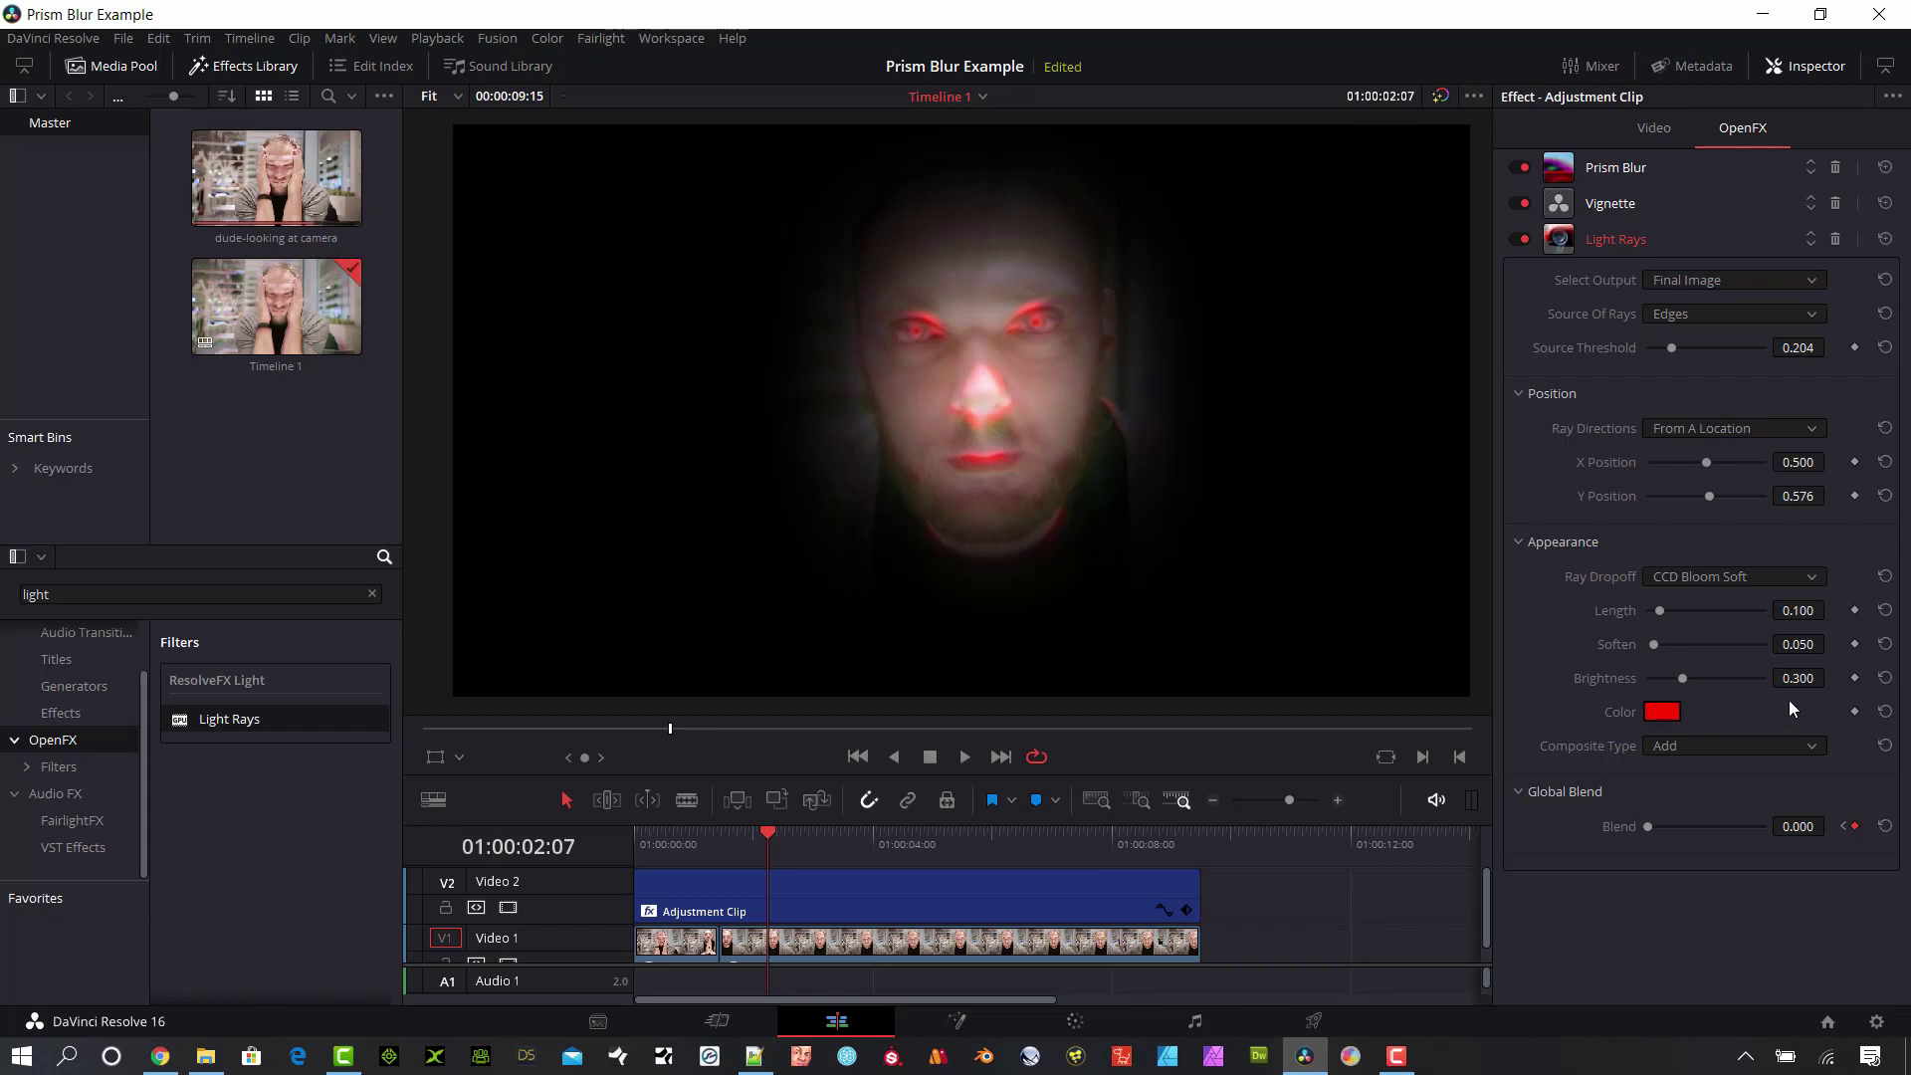
left_click_drag(1697, 685, 1664, 617)
- Try Normal and Add compositing, then composite the Light Rays with Color Dodge
left_click(1734, 749)
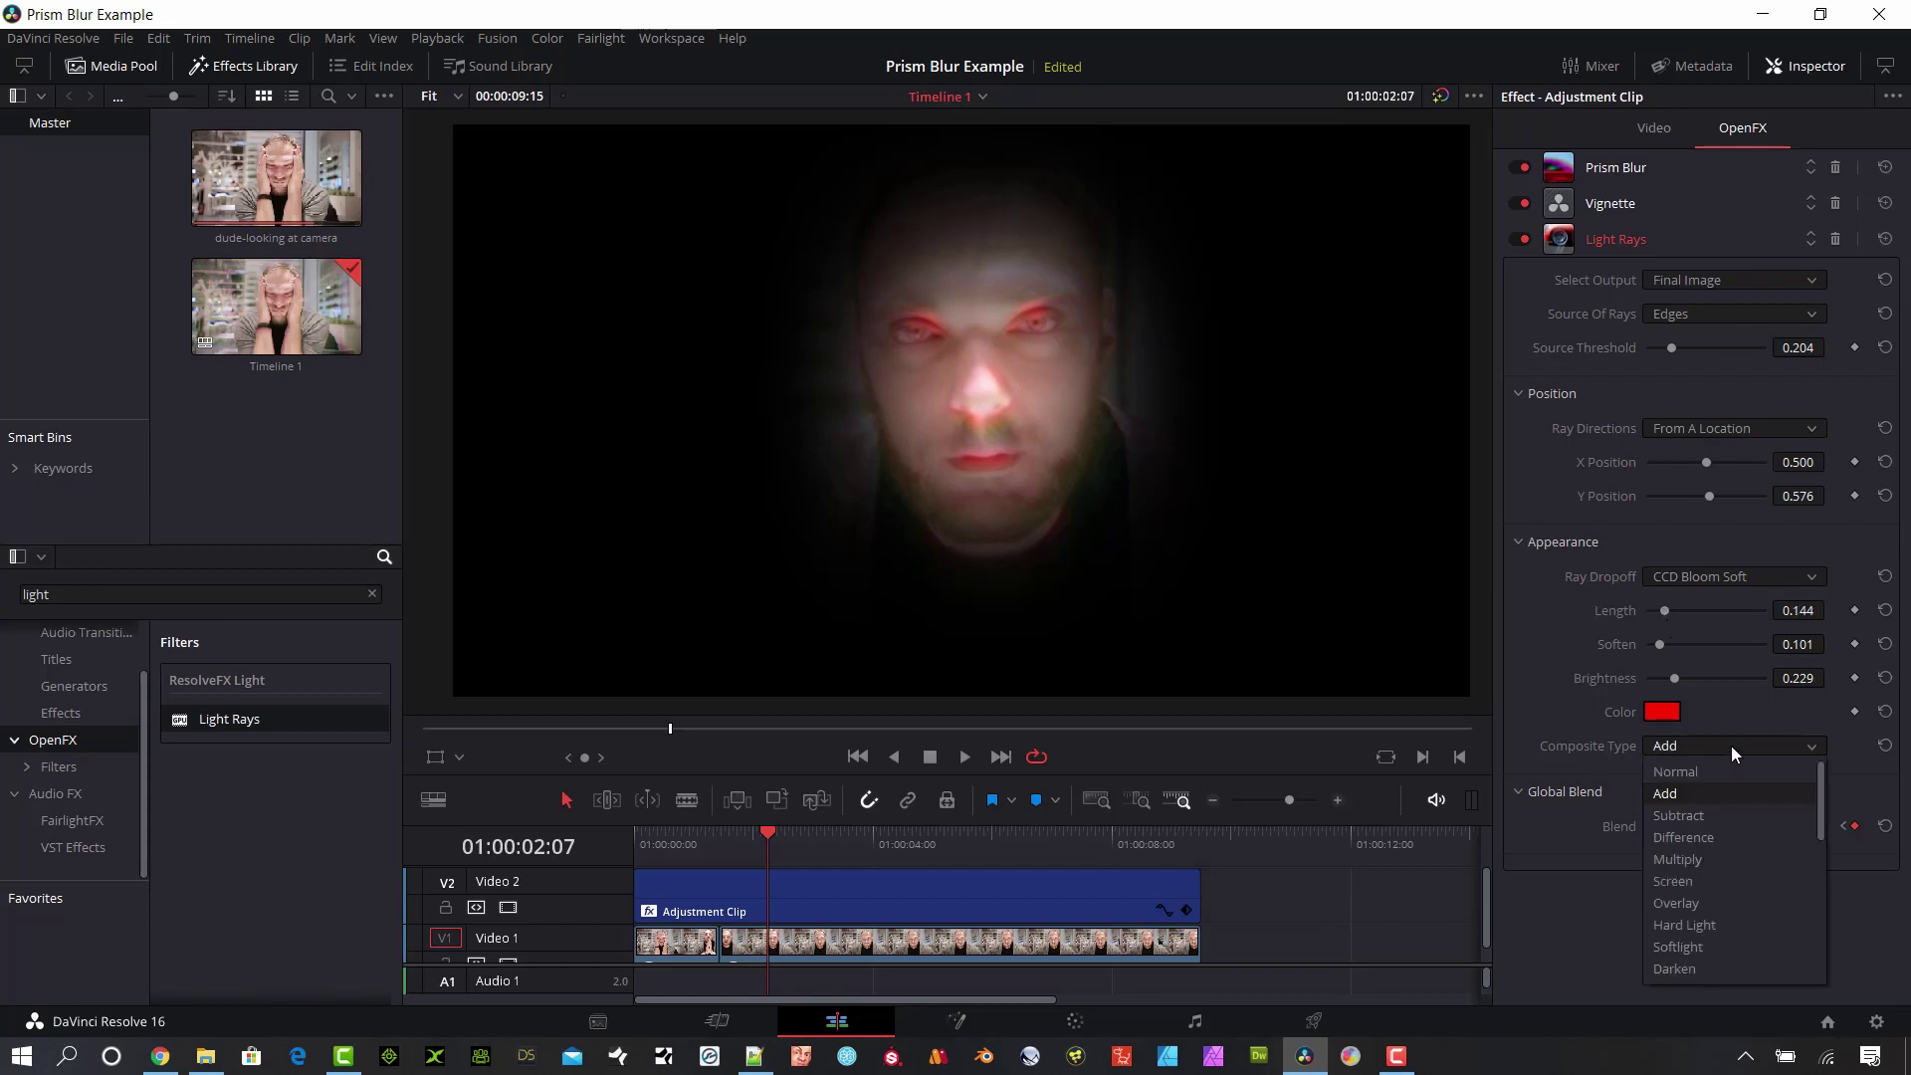
left_click(1702, 770)
left_click(1718, 742)
left_click(1704, 792)
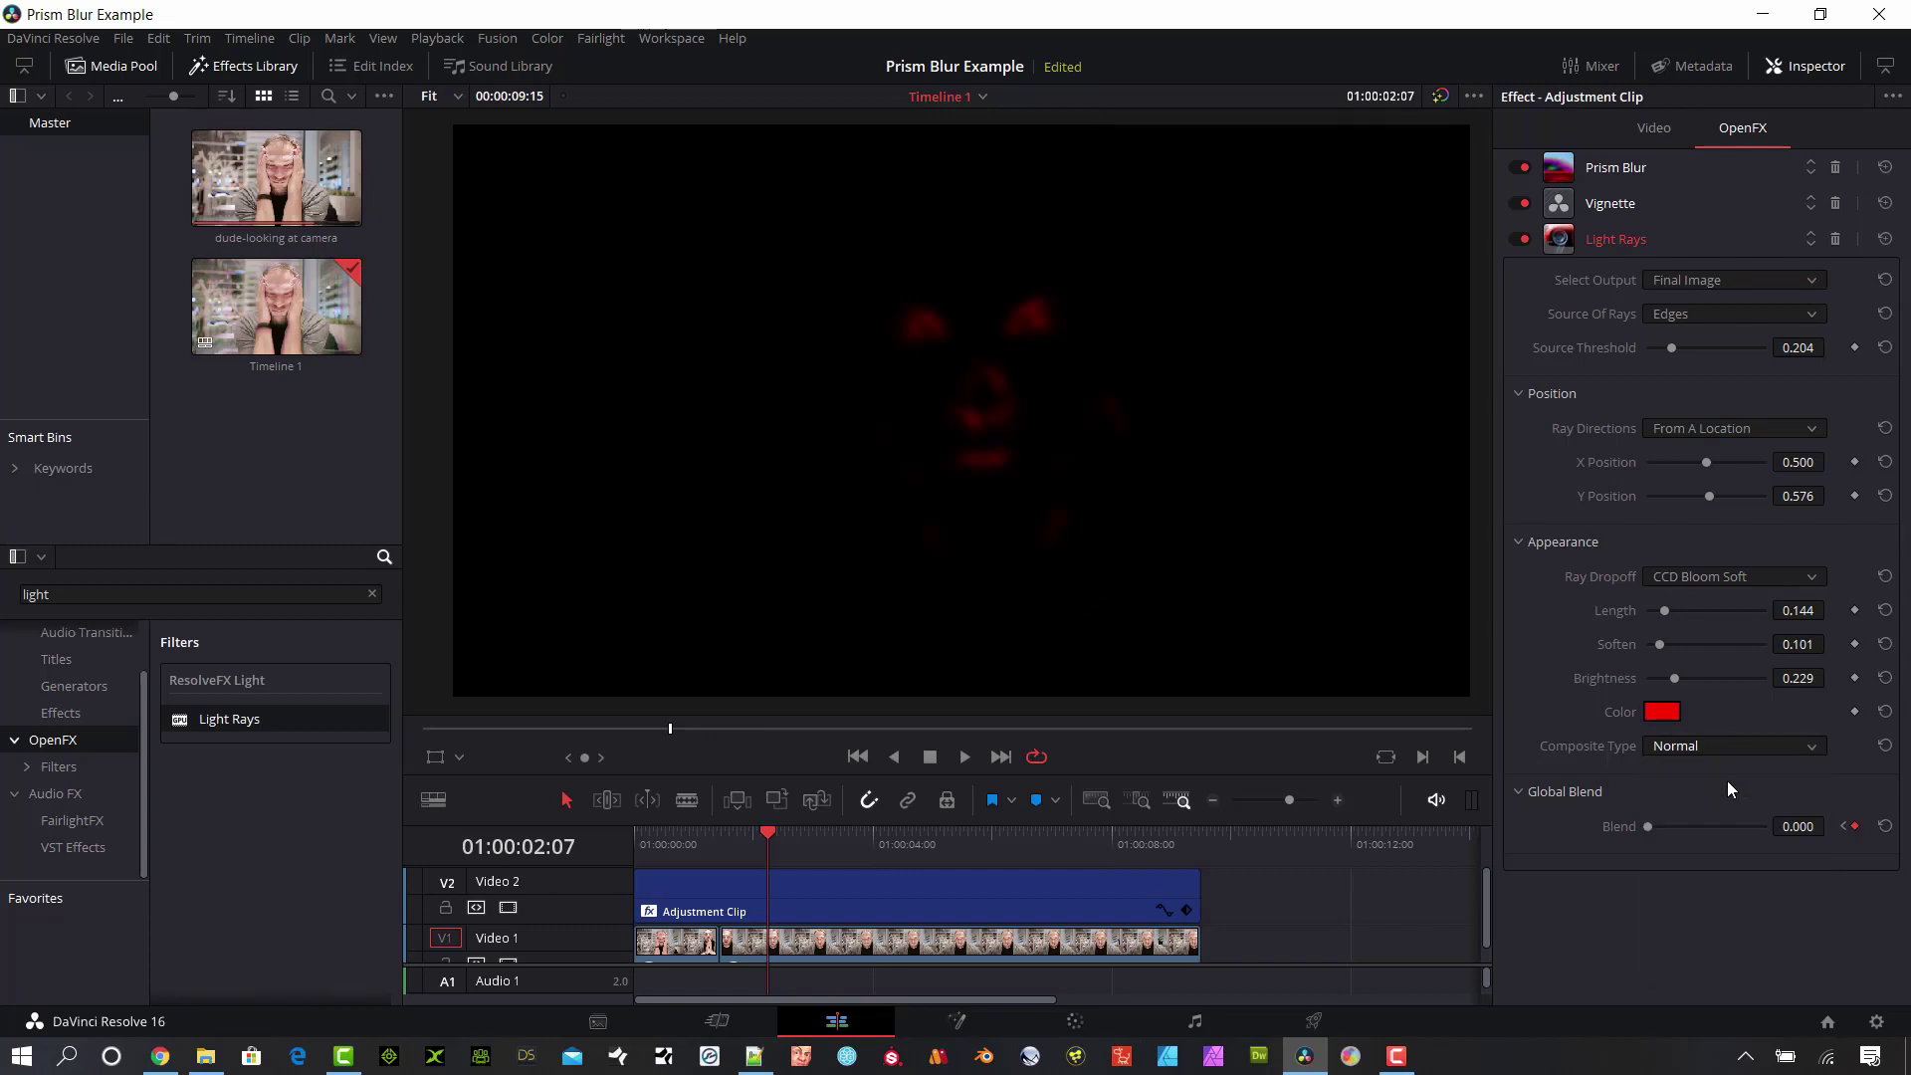
left_click(1738, 744)
scroll(1726, 890, "down", 3)
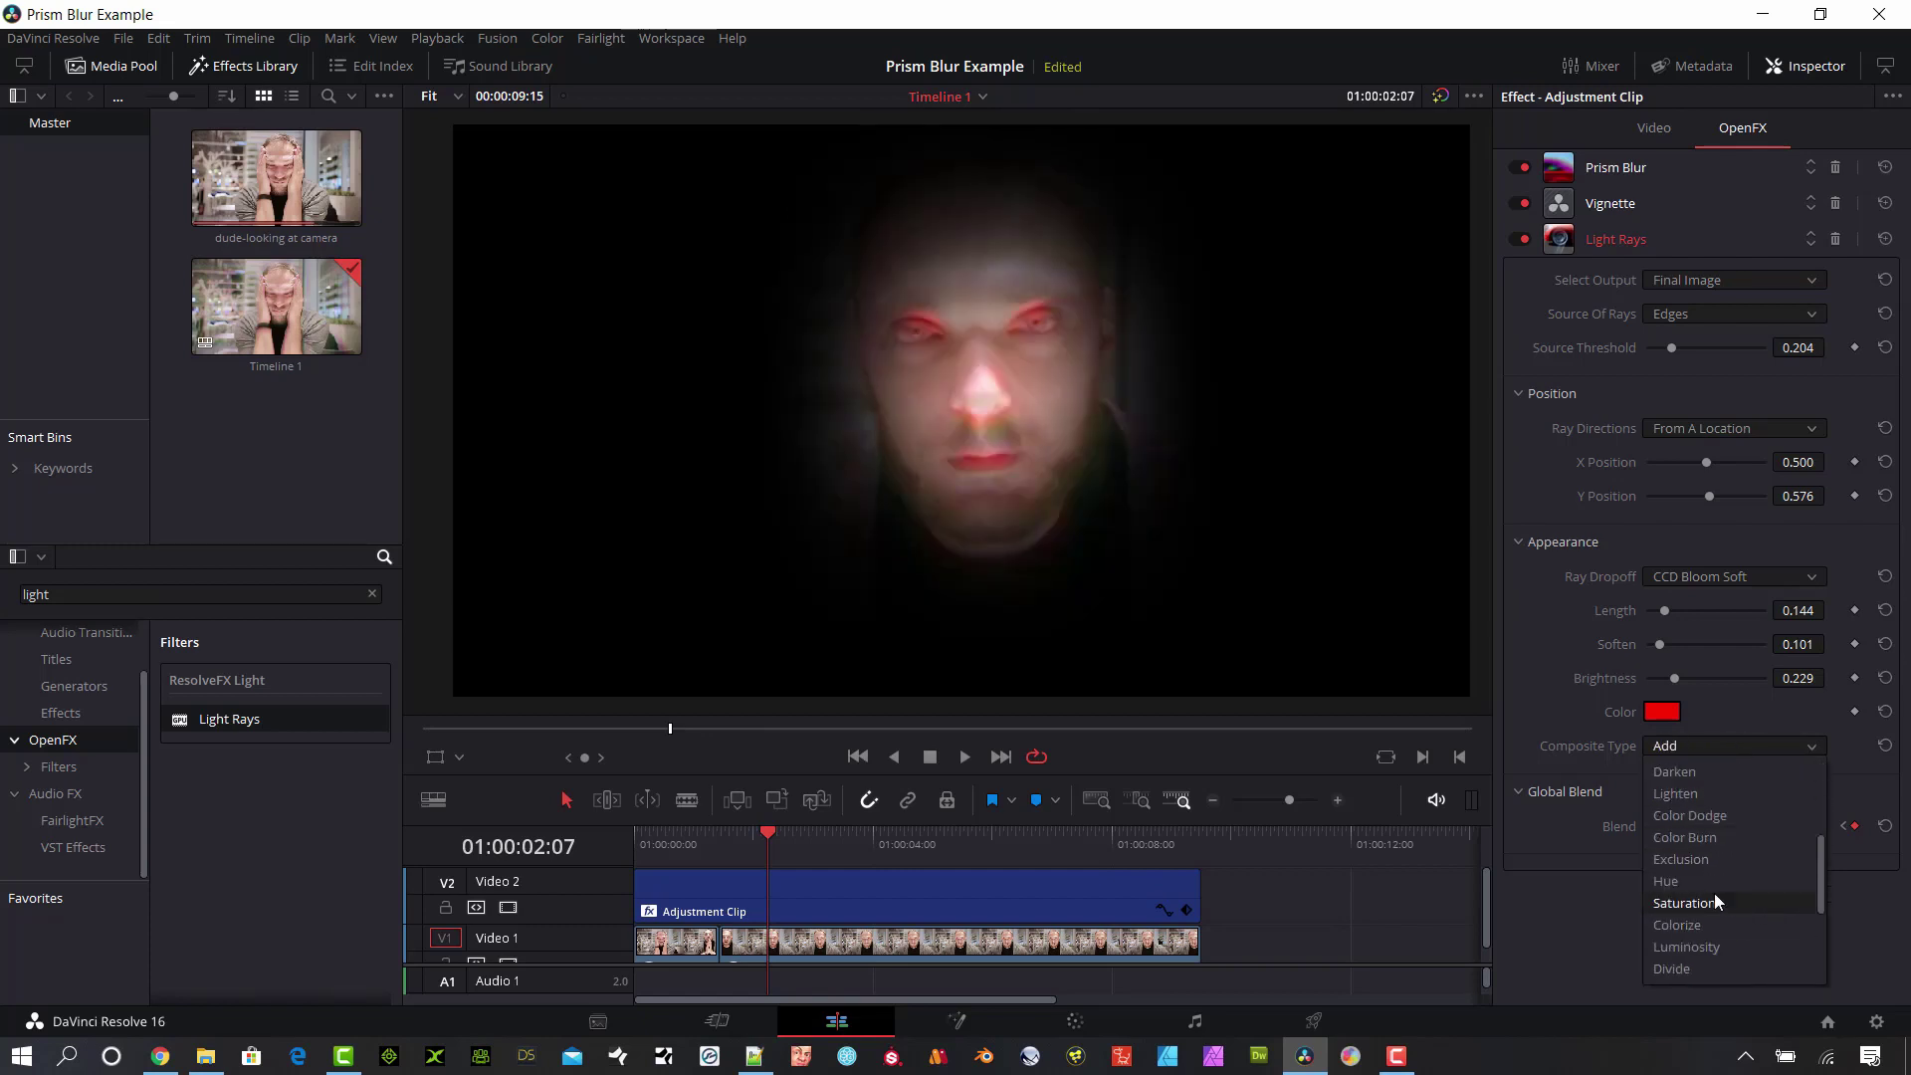
left_click(1724, 816)
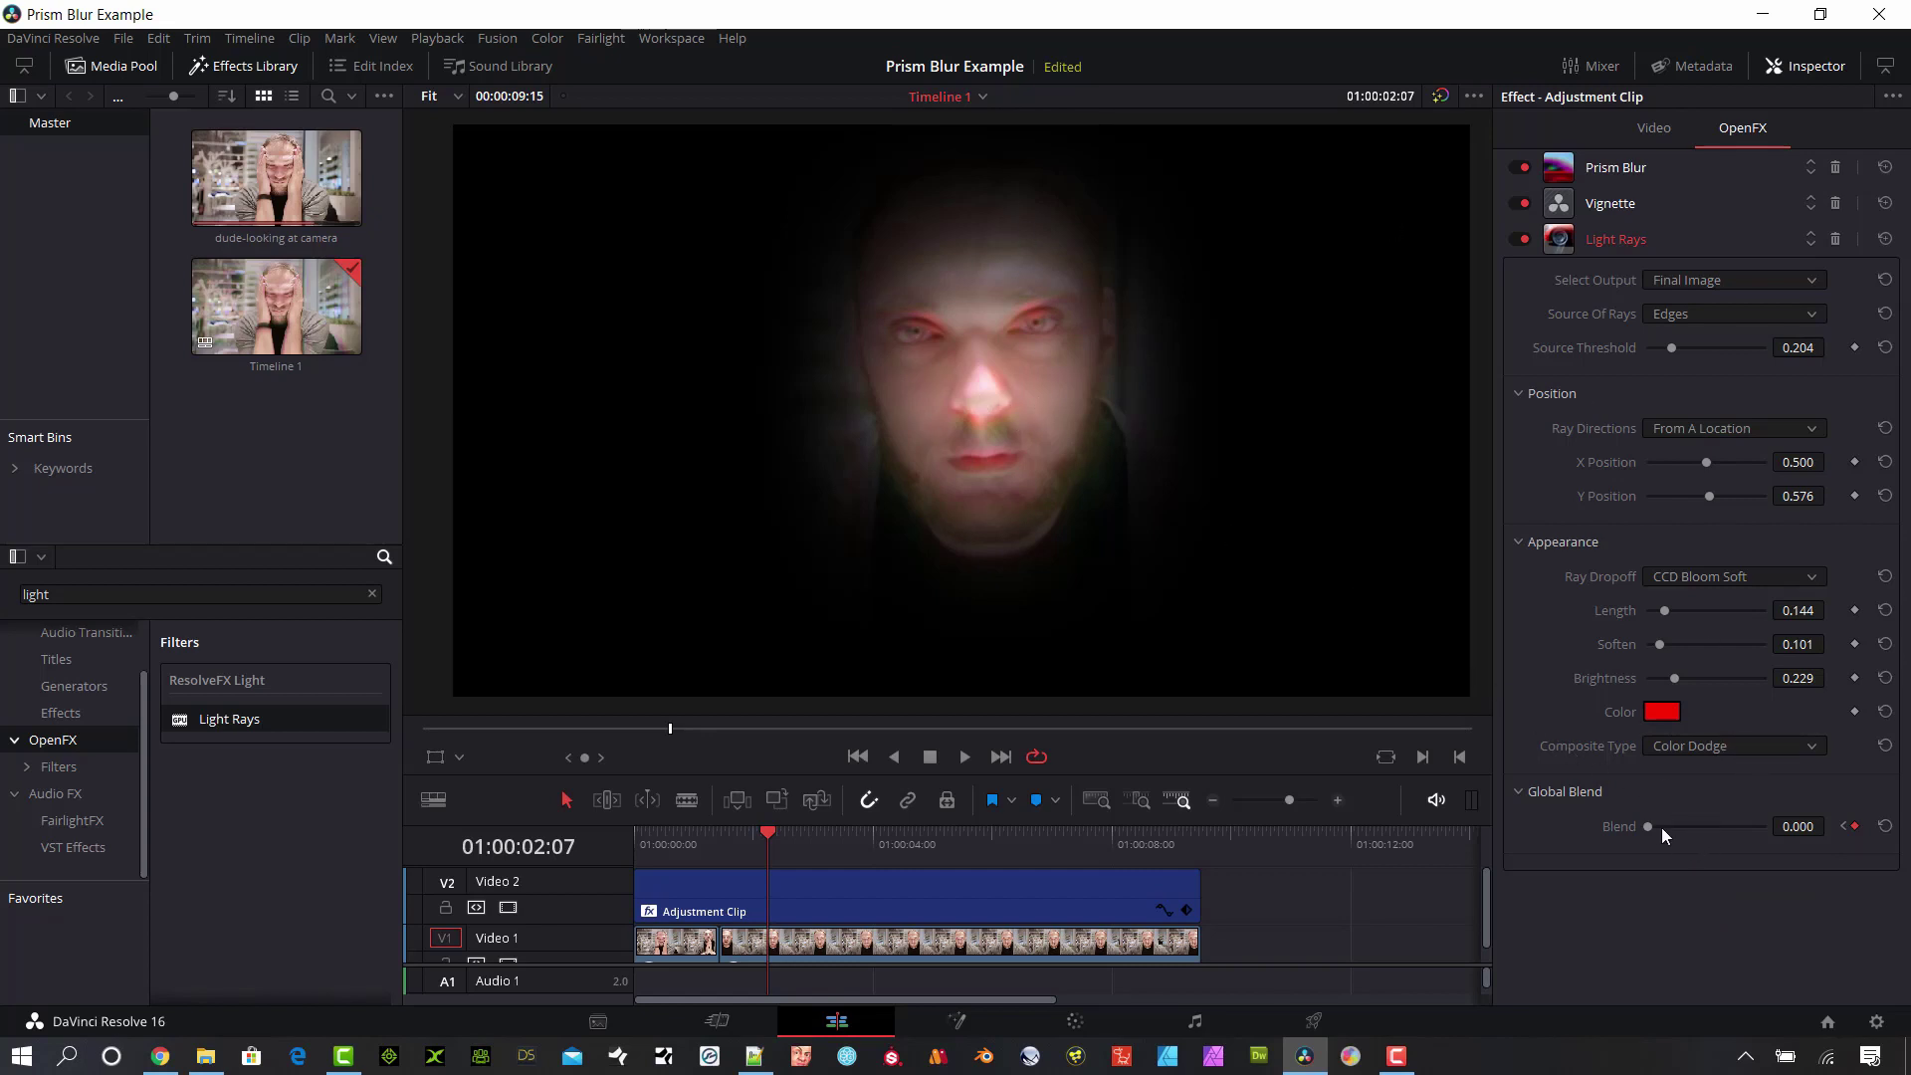
- Try CCD Bloom Harsh ray dropoff, then return to CCD Bloom Soft
left_click(1710, 583)
left_click(1730, 643)
left_click(1734, 577)
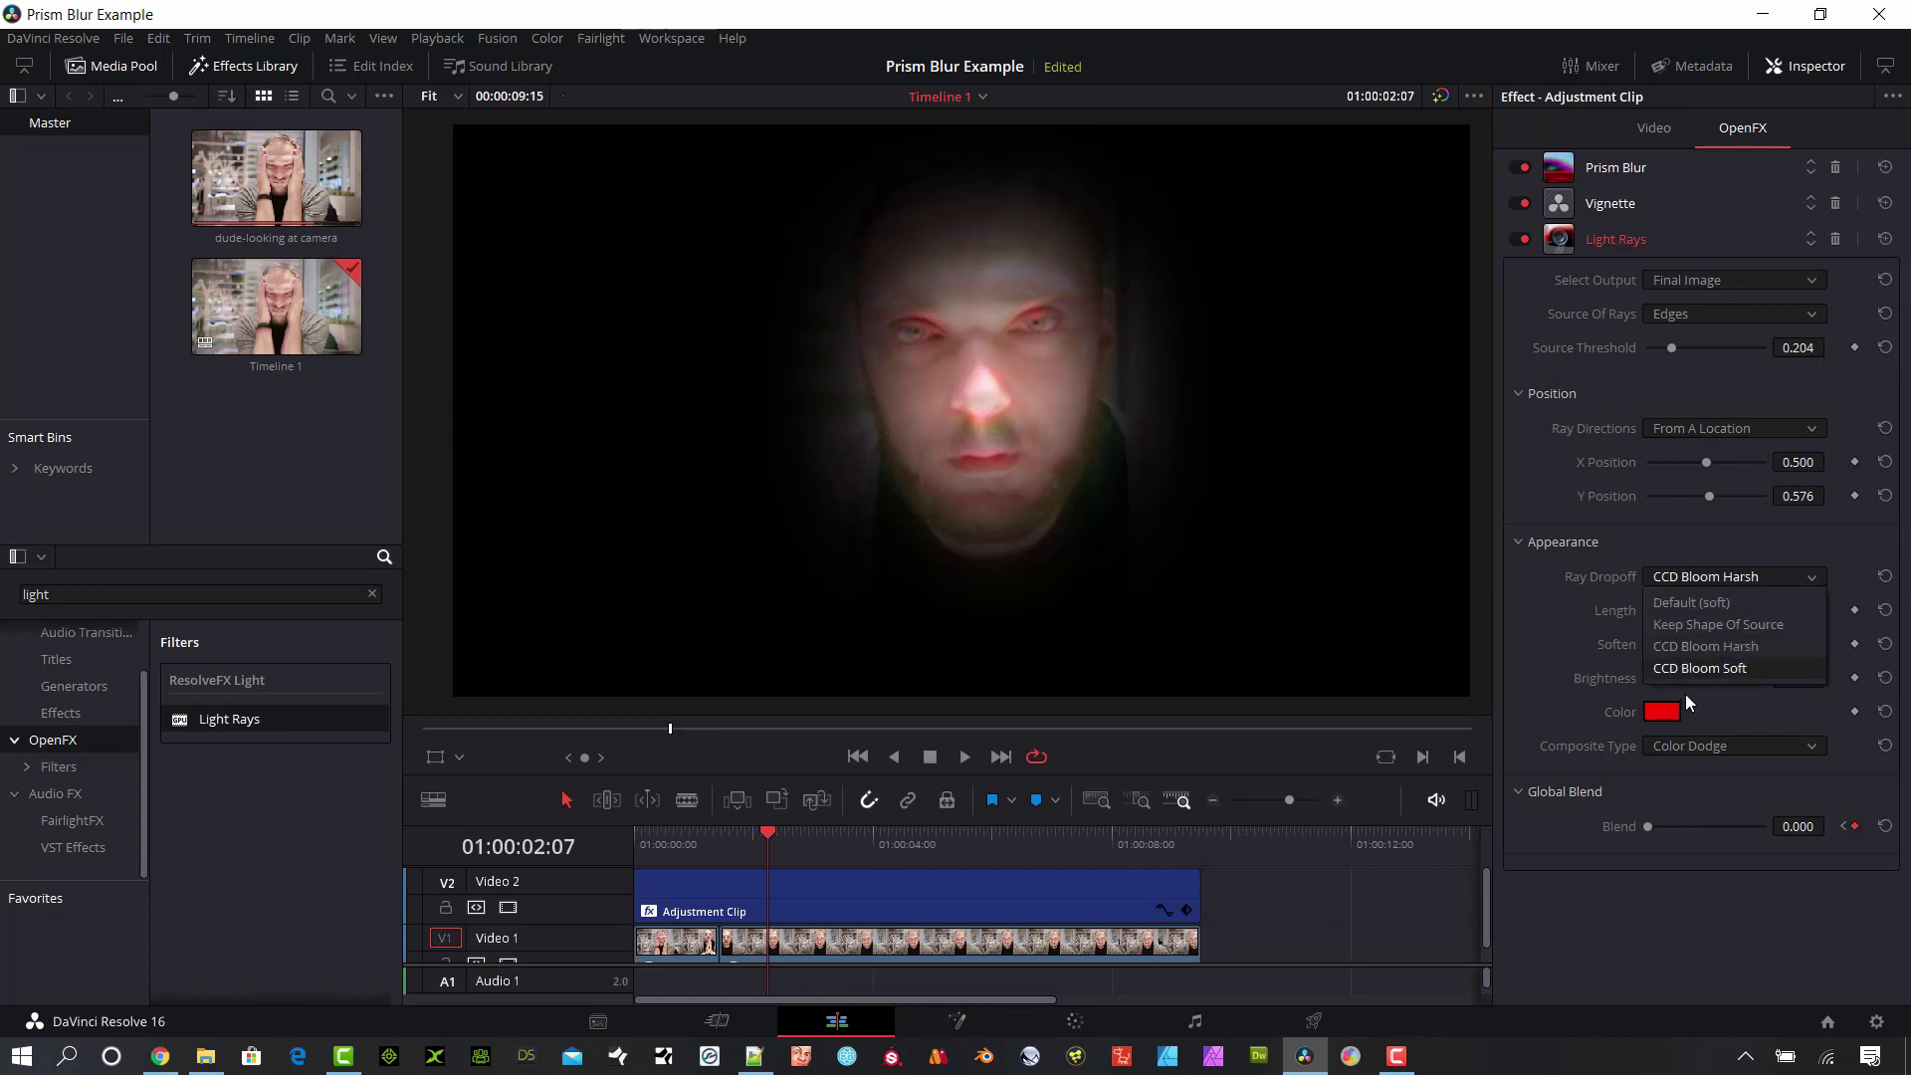
left_click(1677, 666)
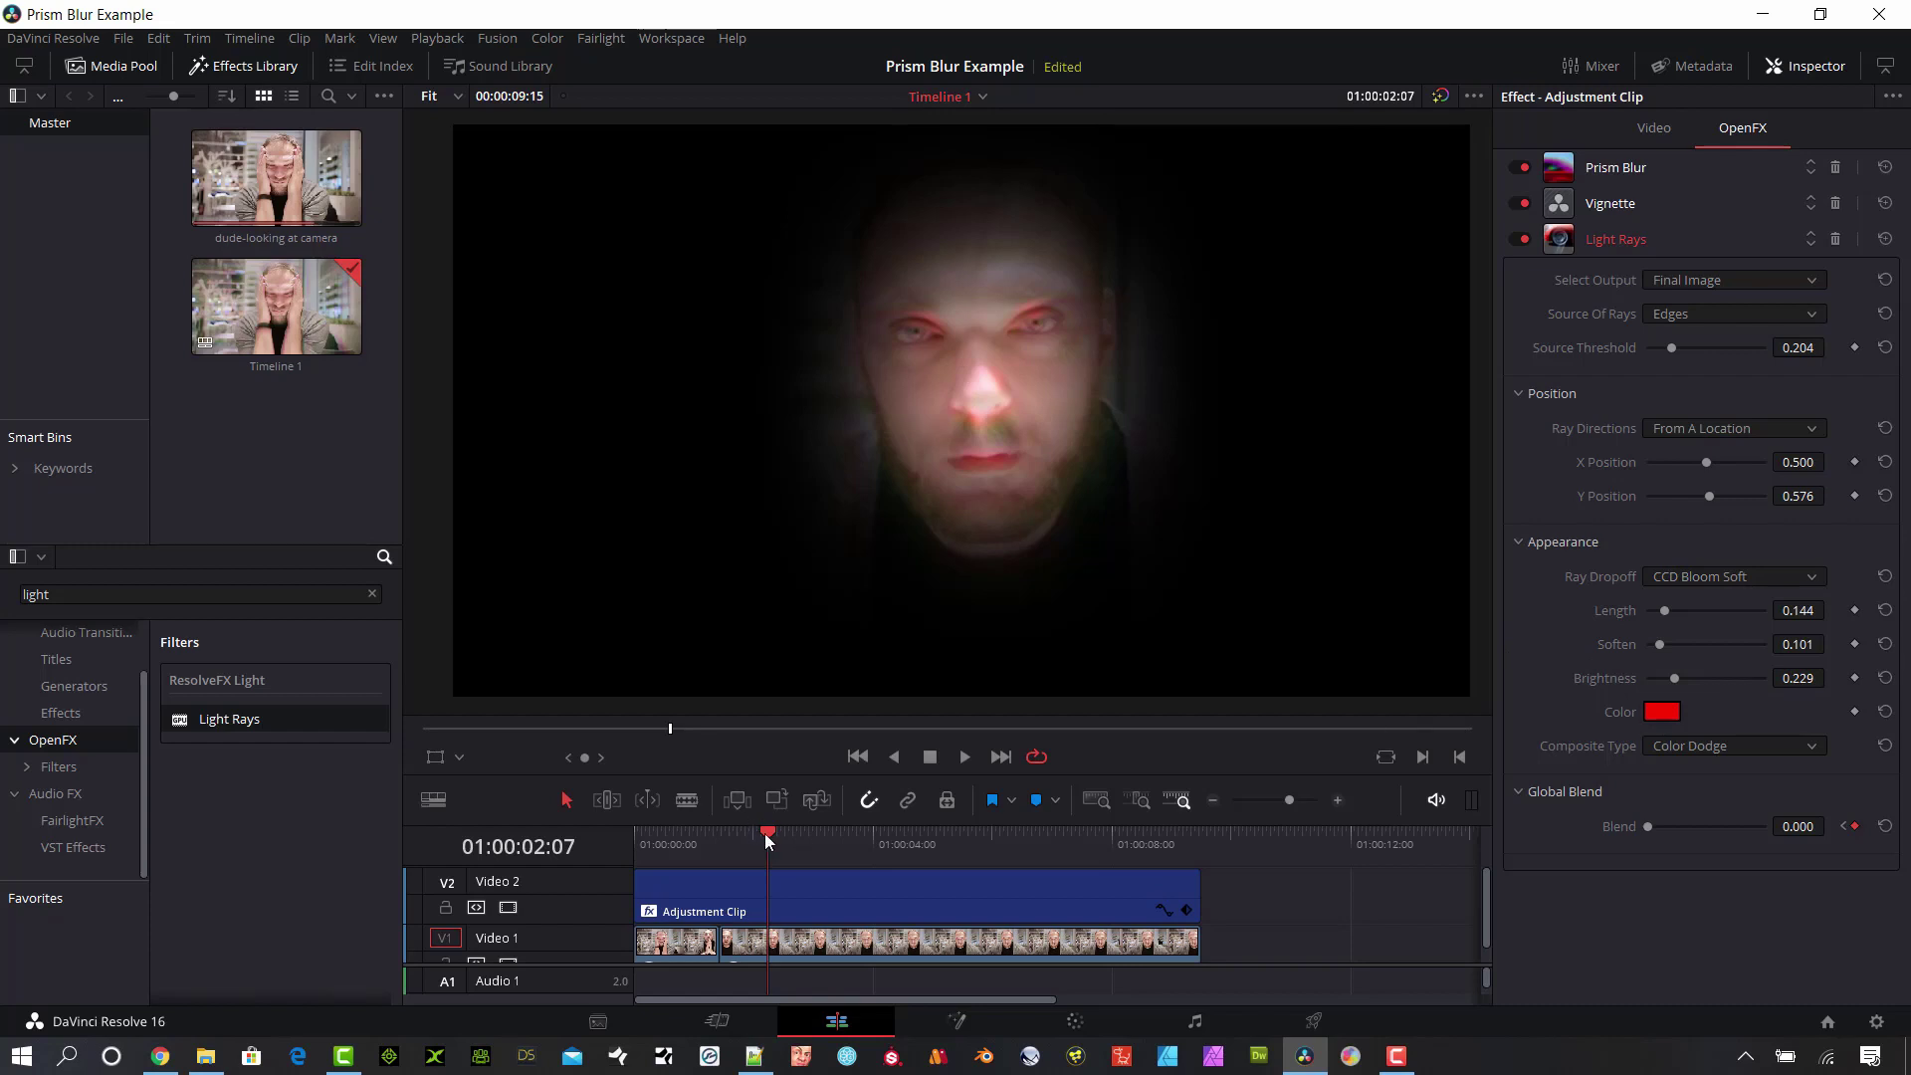
left_click_drag(762, 834, 852, 851)
left_click(1662, 712)
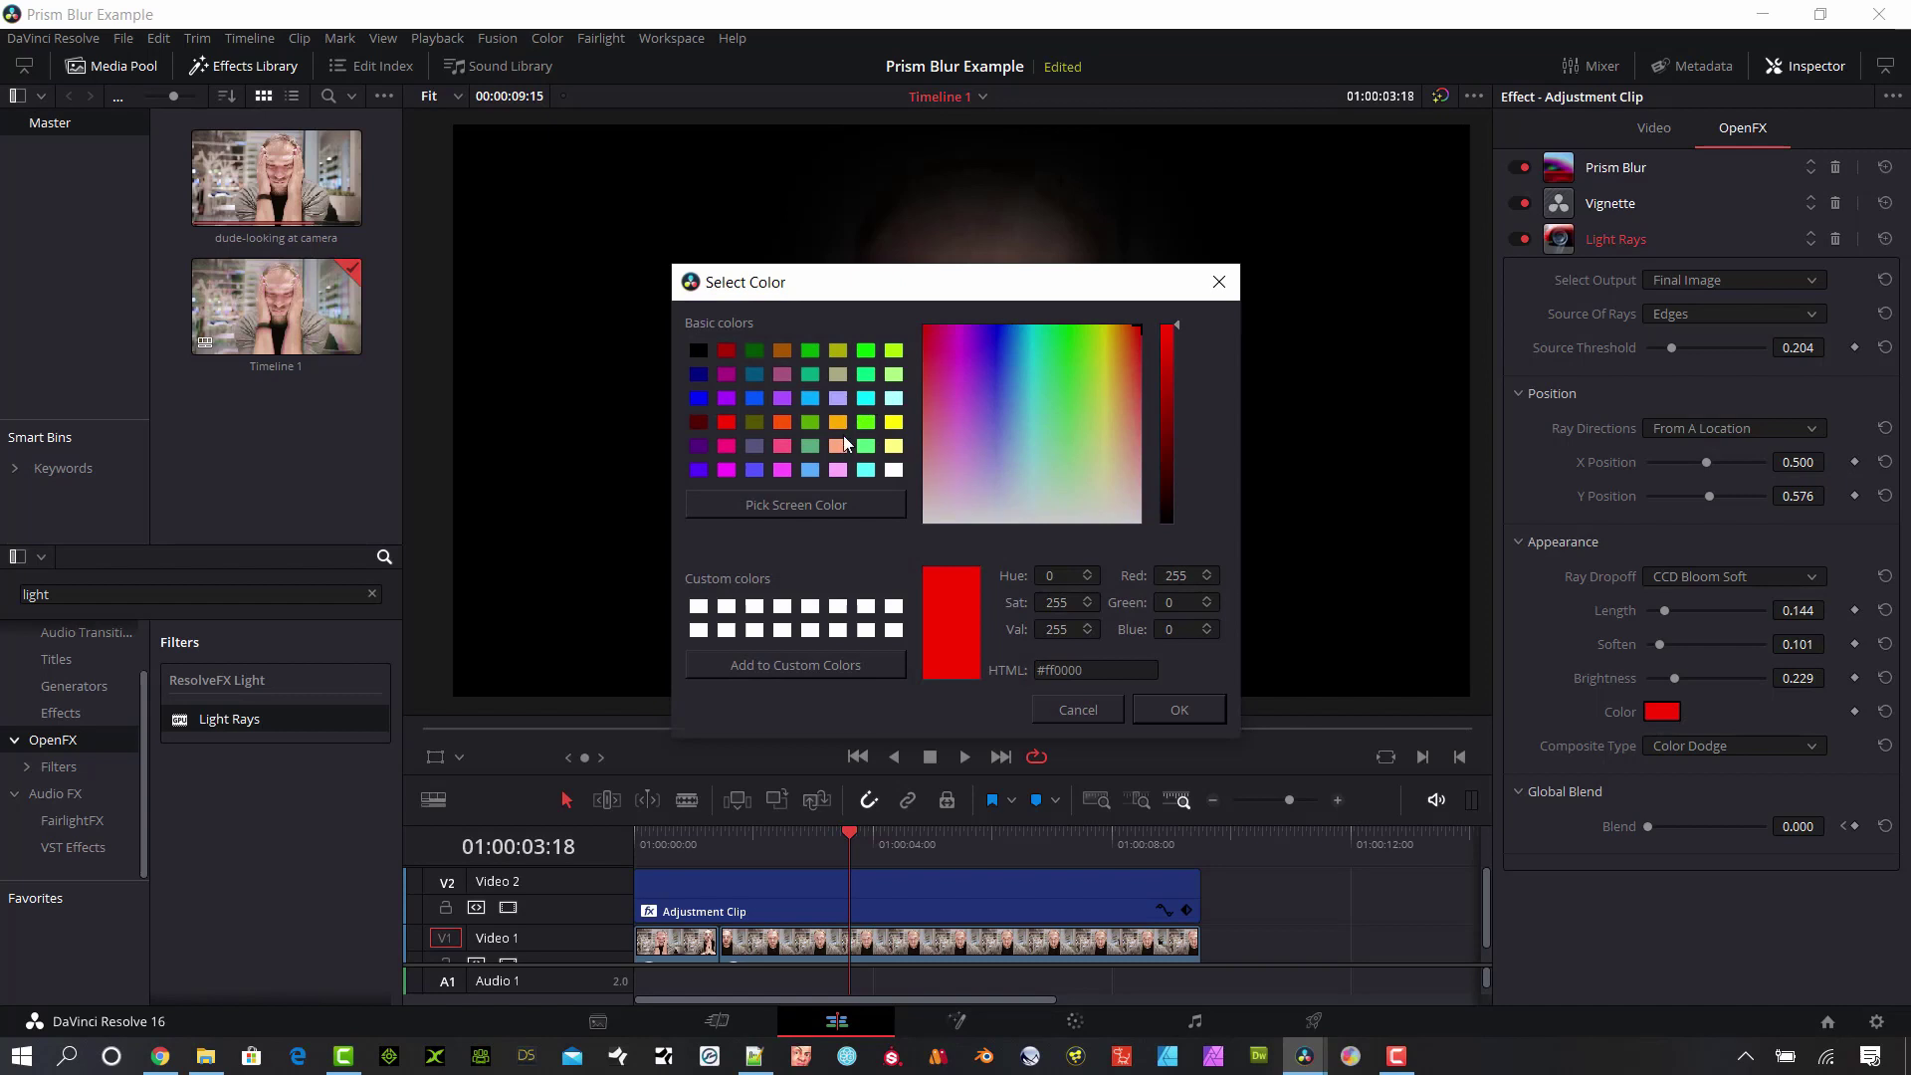
left_click(866, 351)
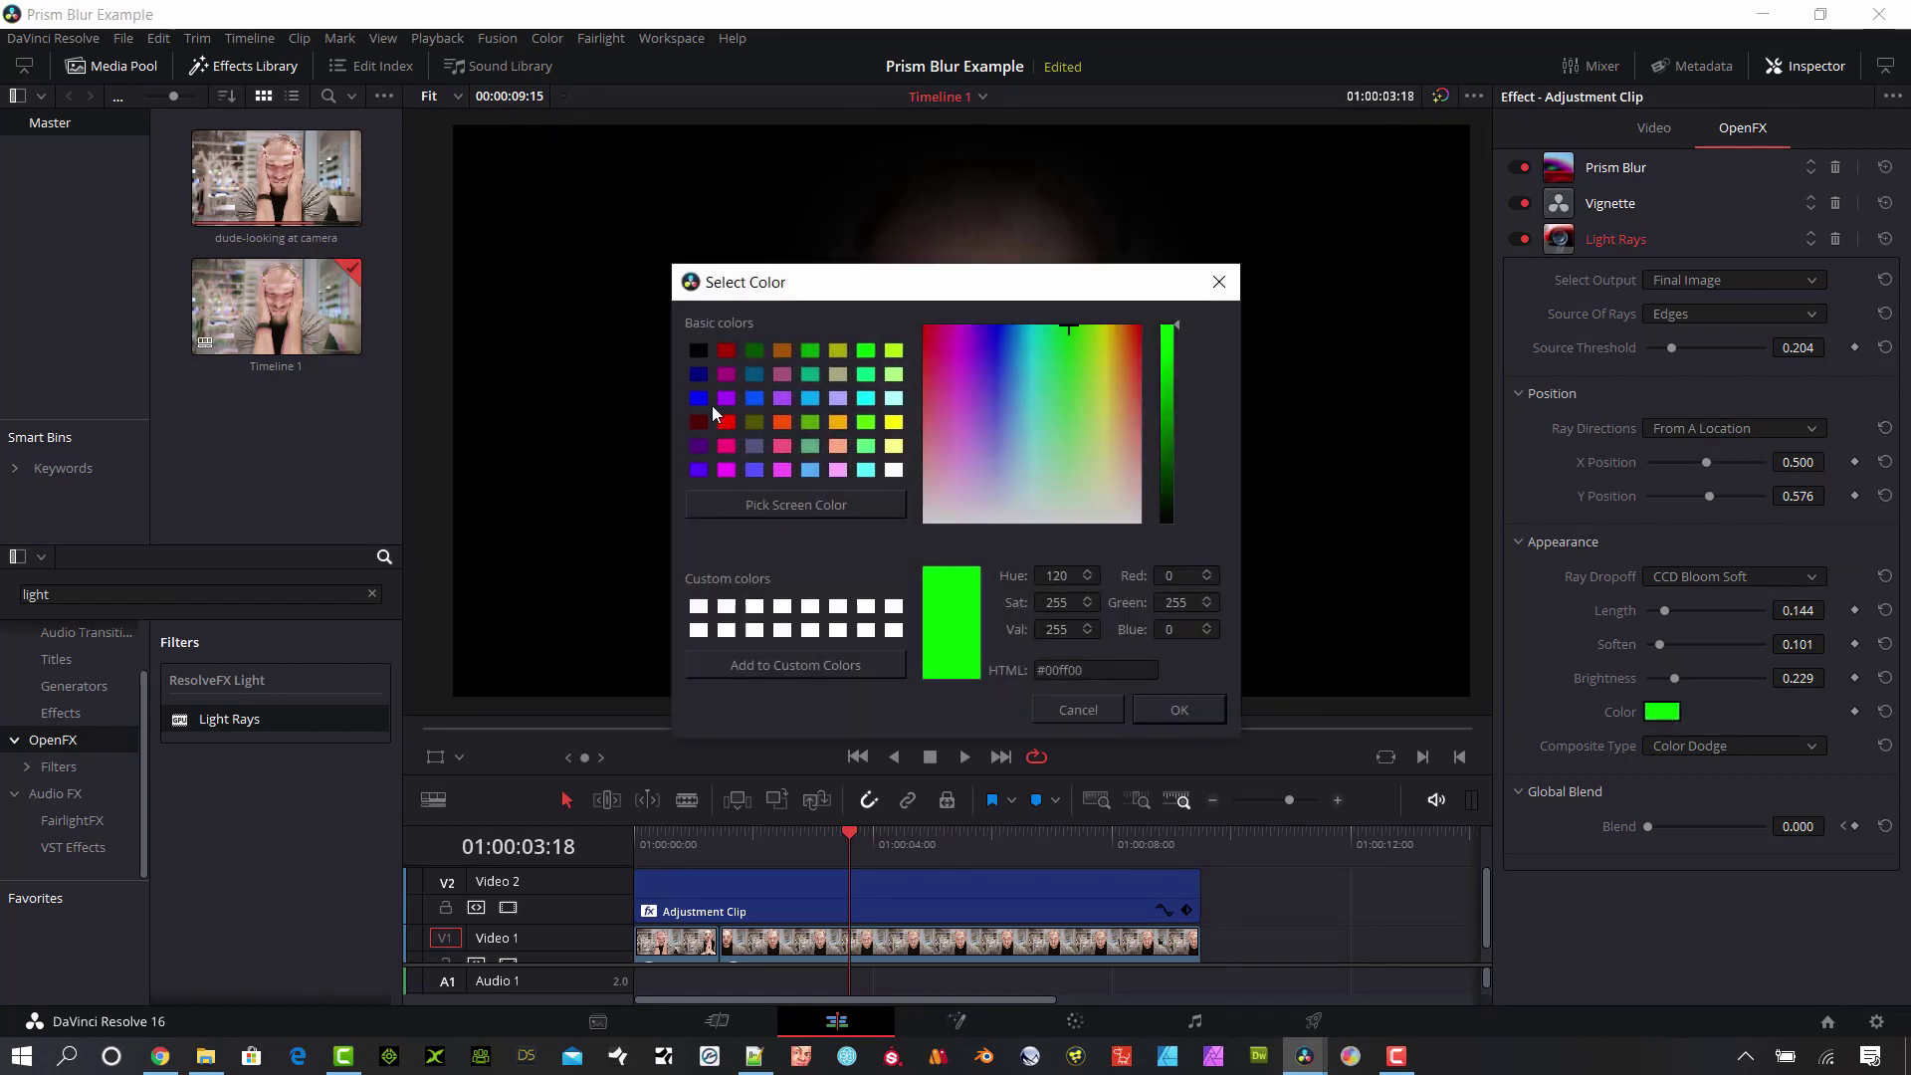
left_click(698, 375)
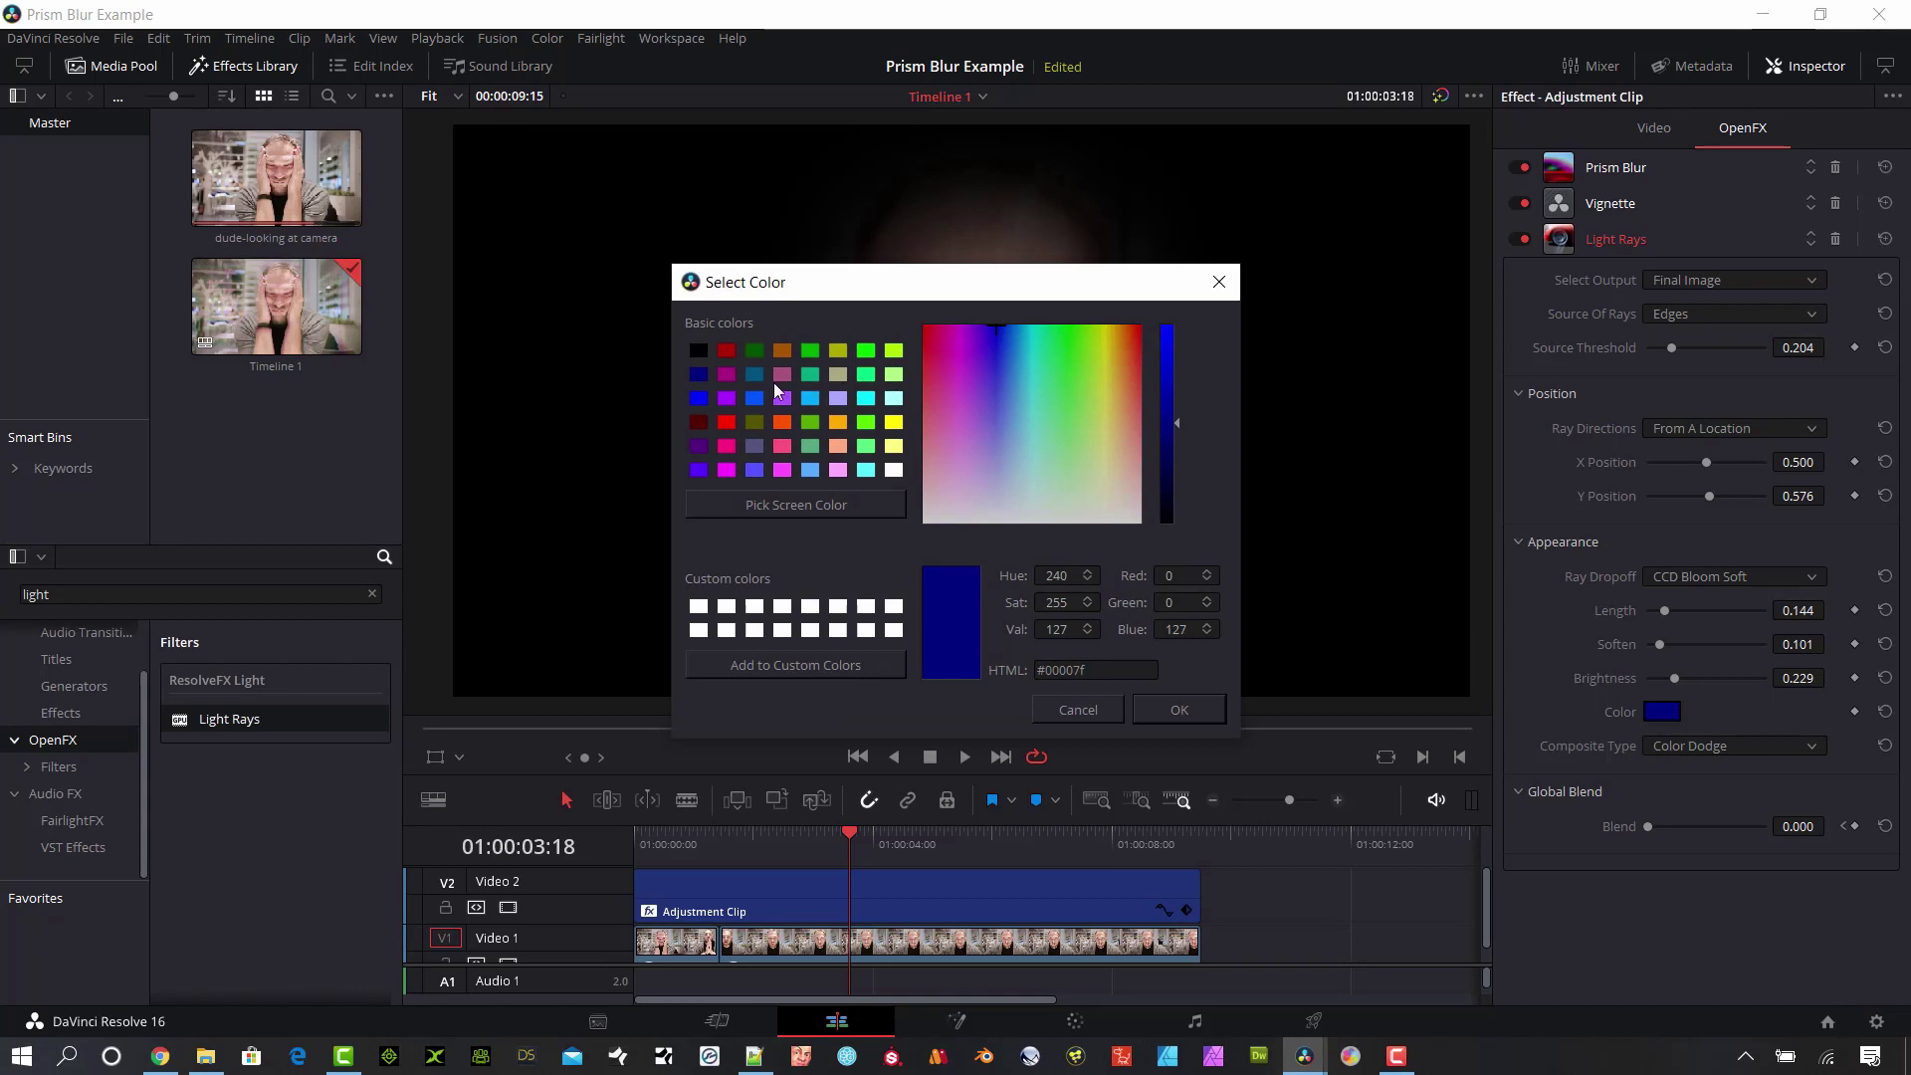
left_click(728, 423)
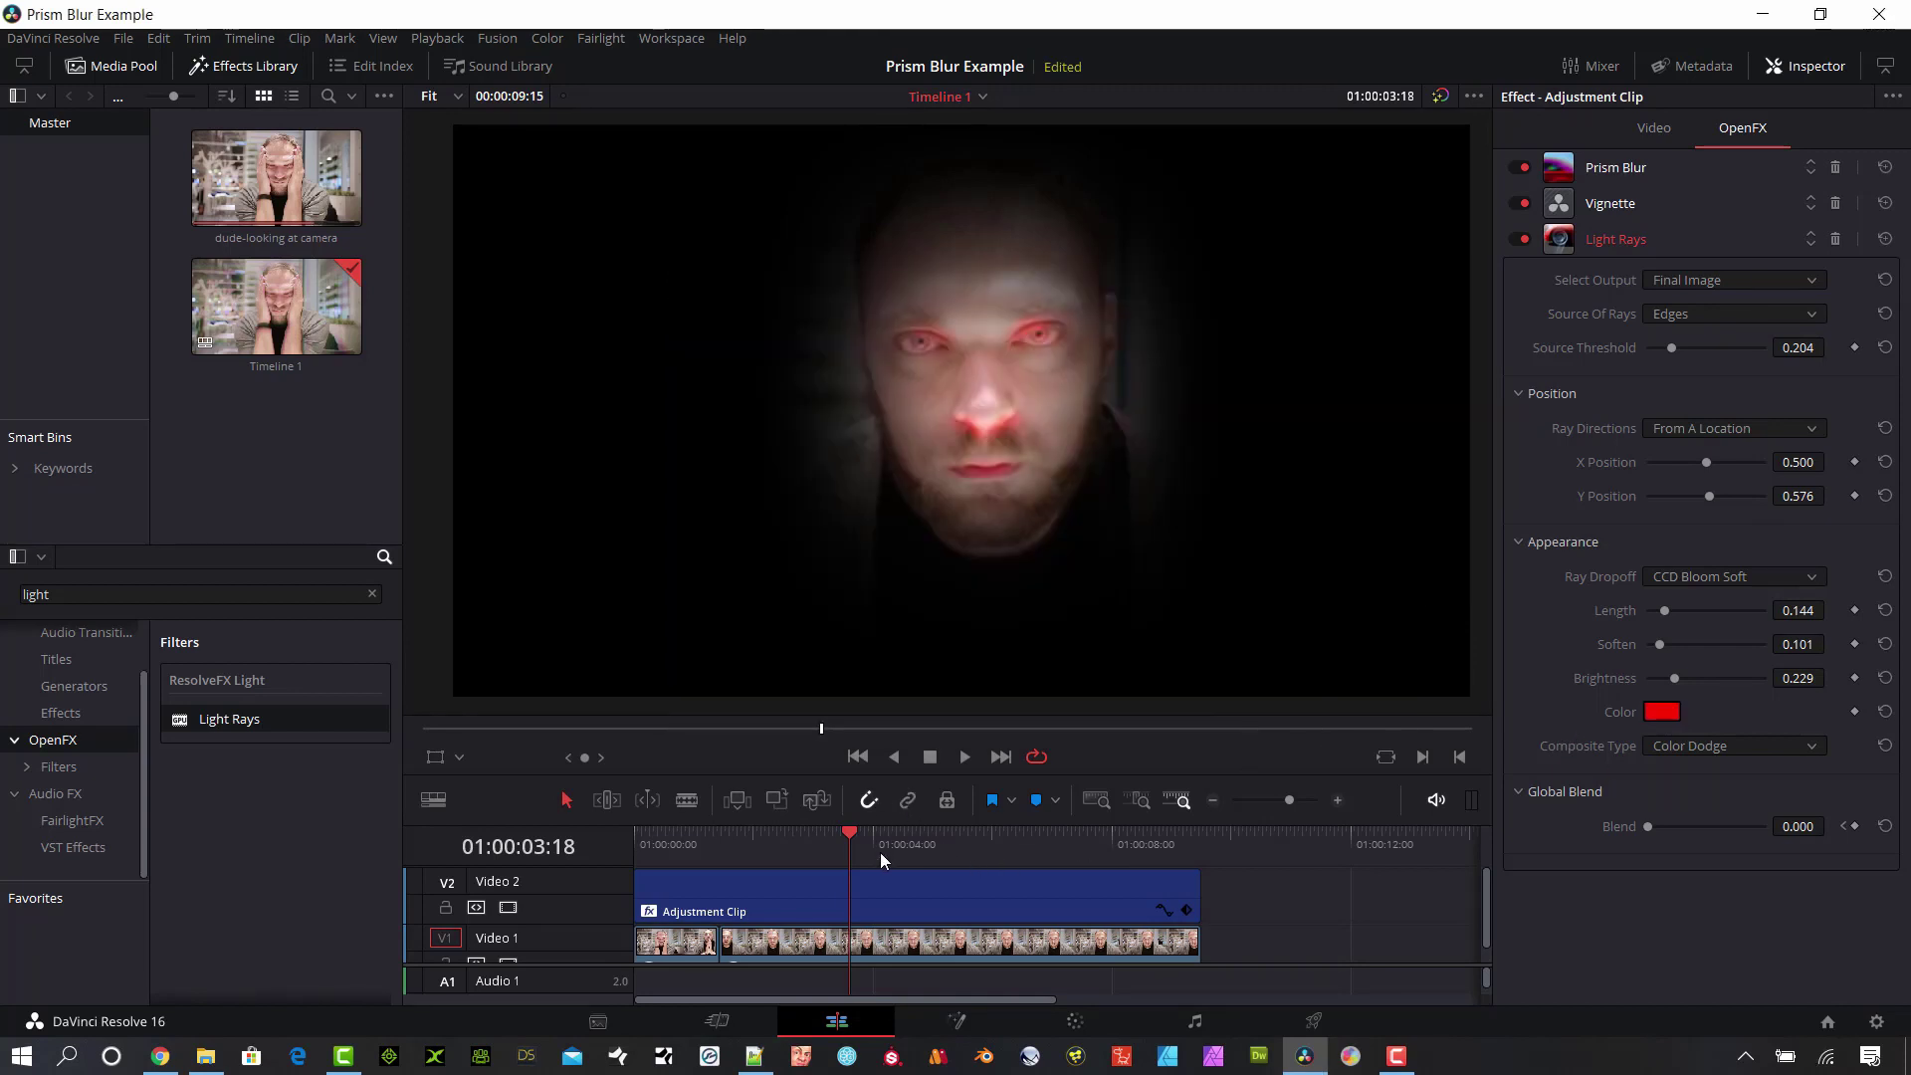
- Play the red-eye blend animation, jump to the clip start, and hide the effects track
left_click_drag(842, 828, 1072, 844)
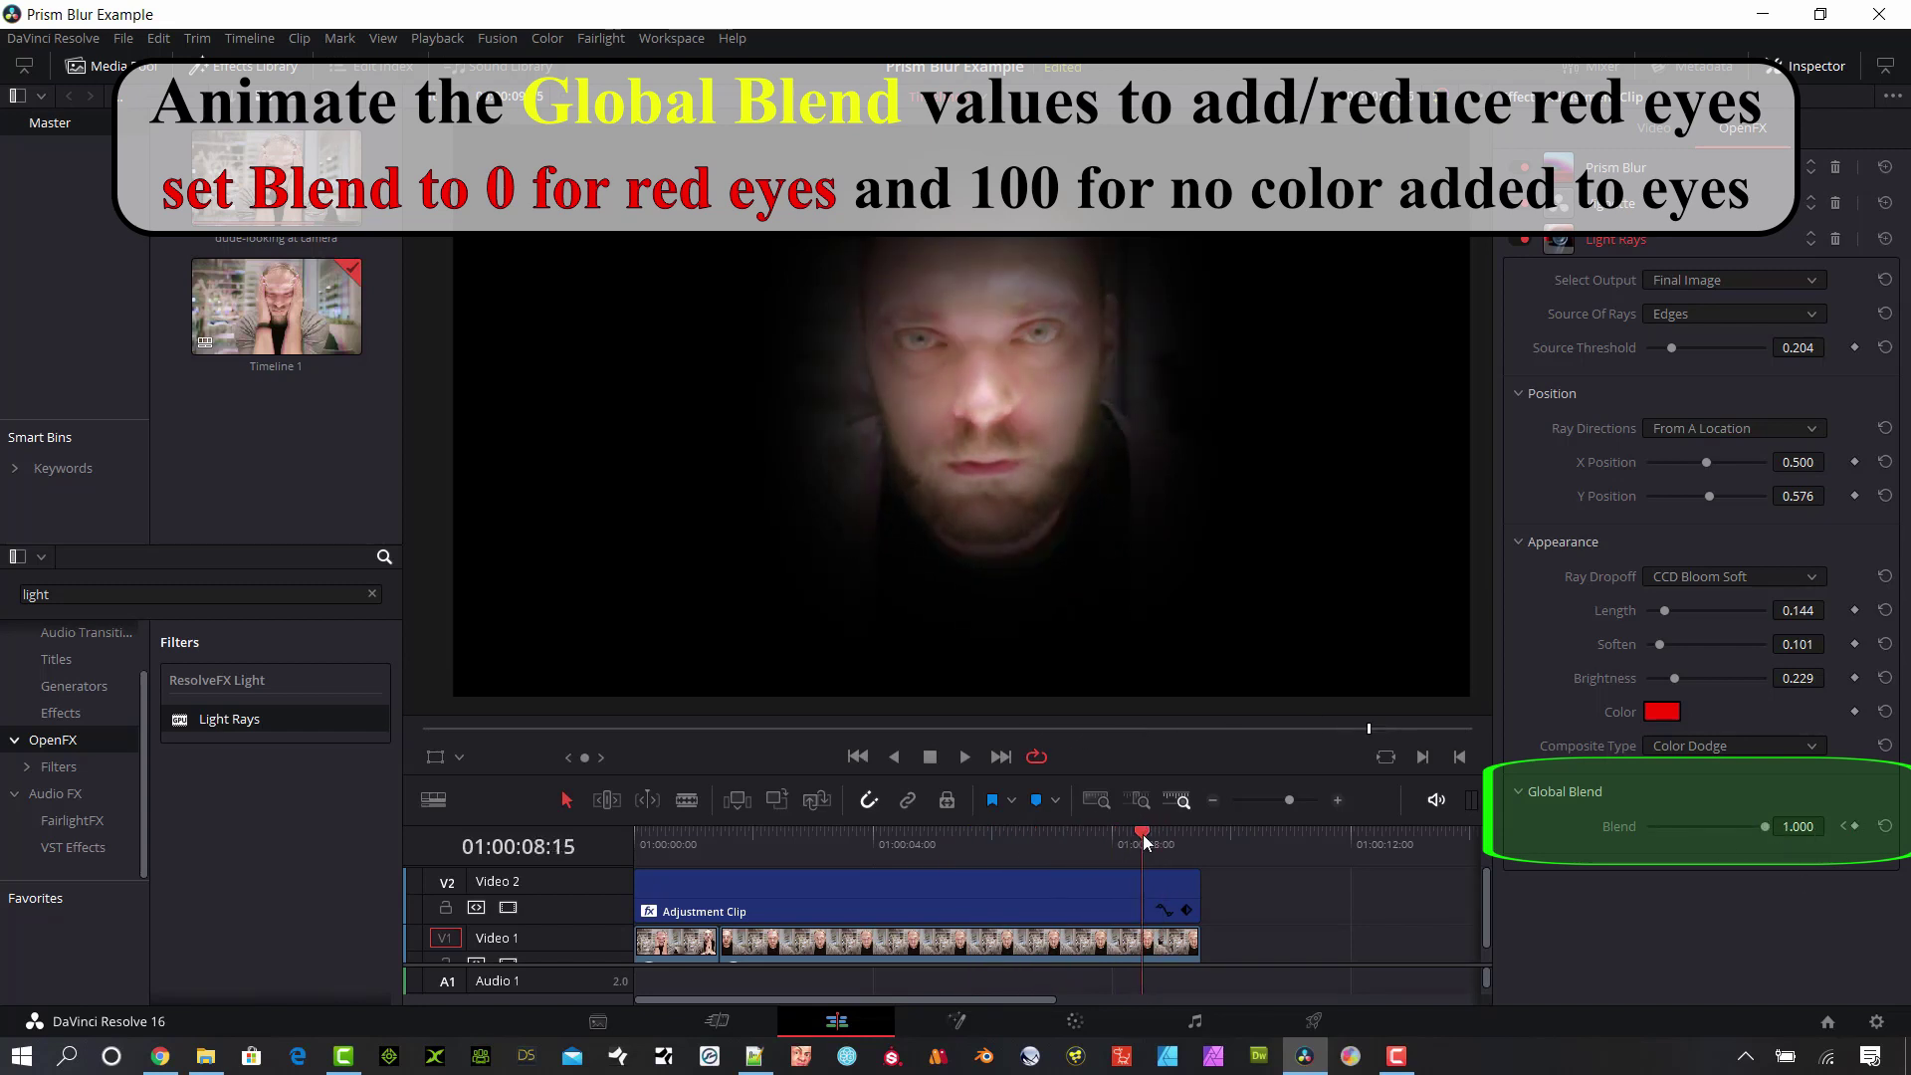
key("space")
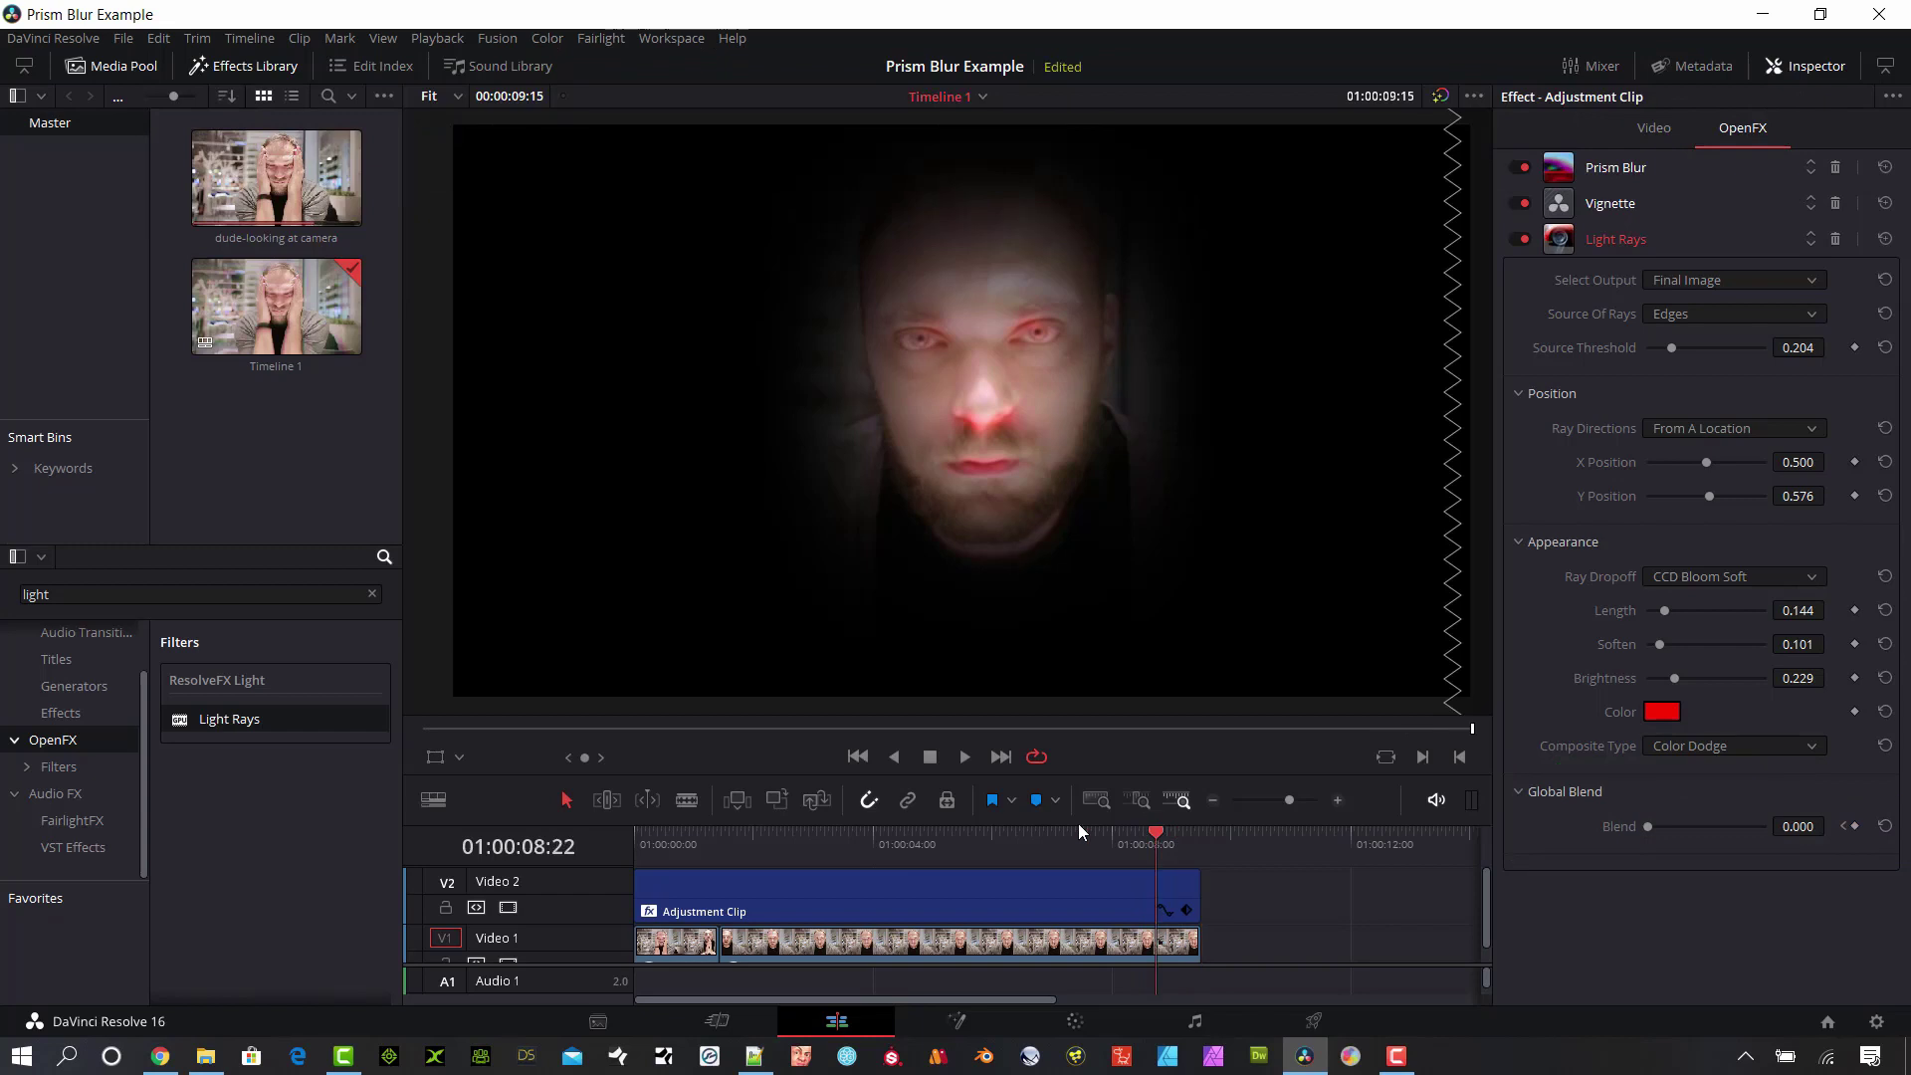
key("Home")
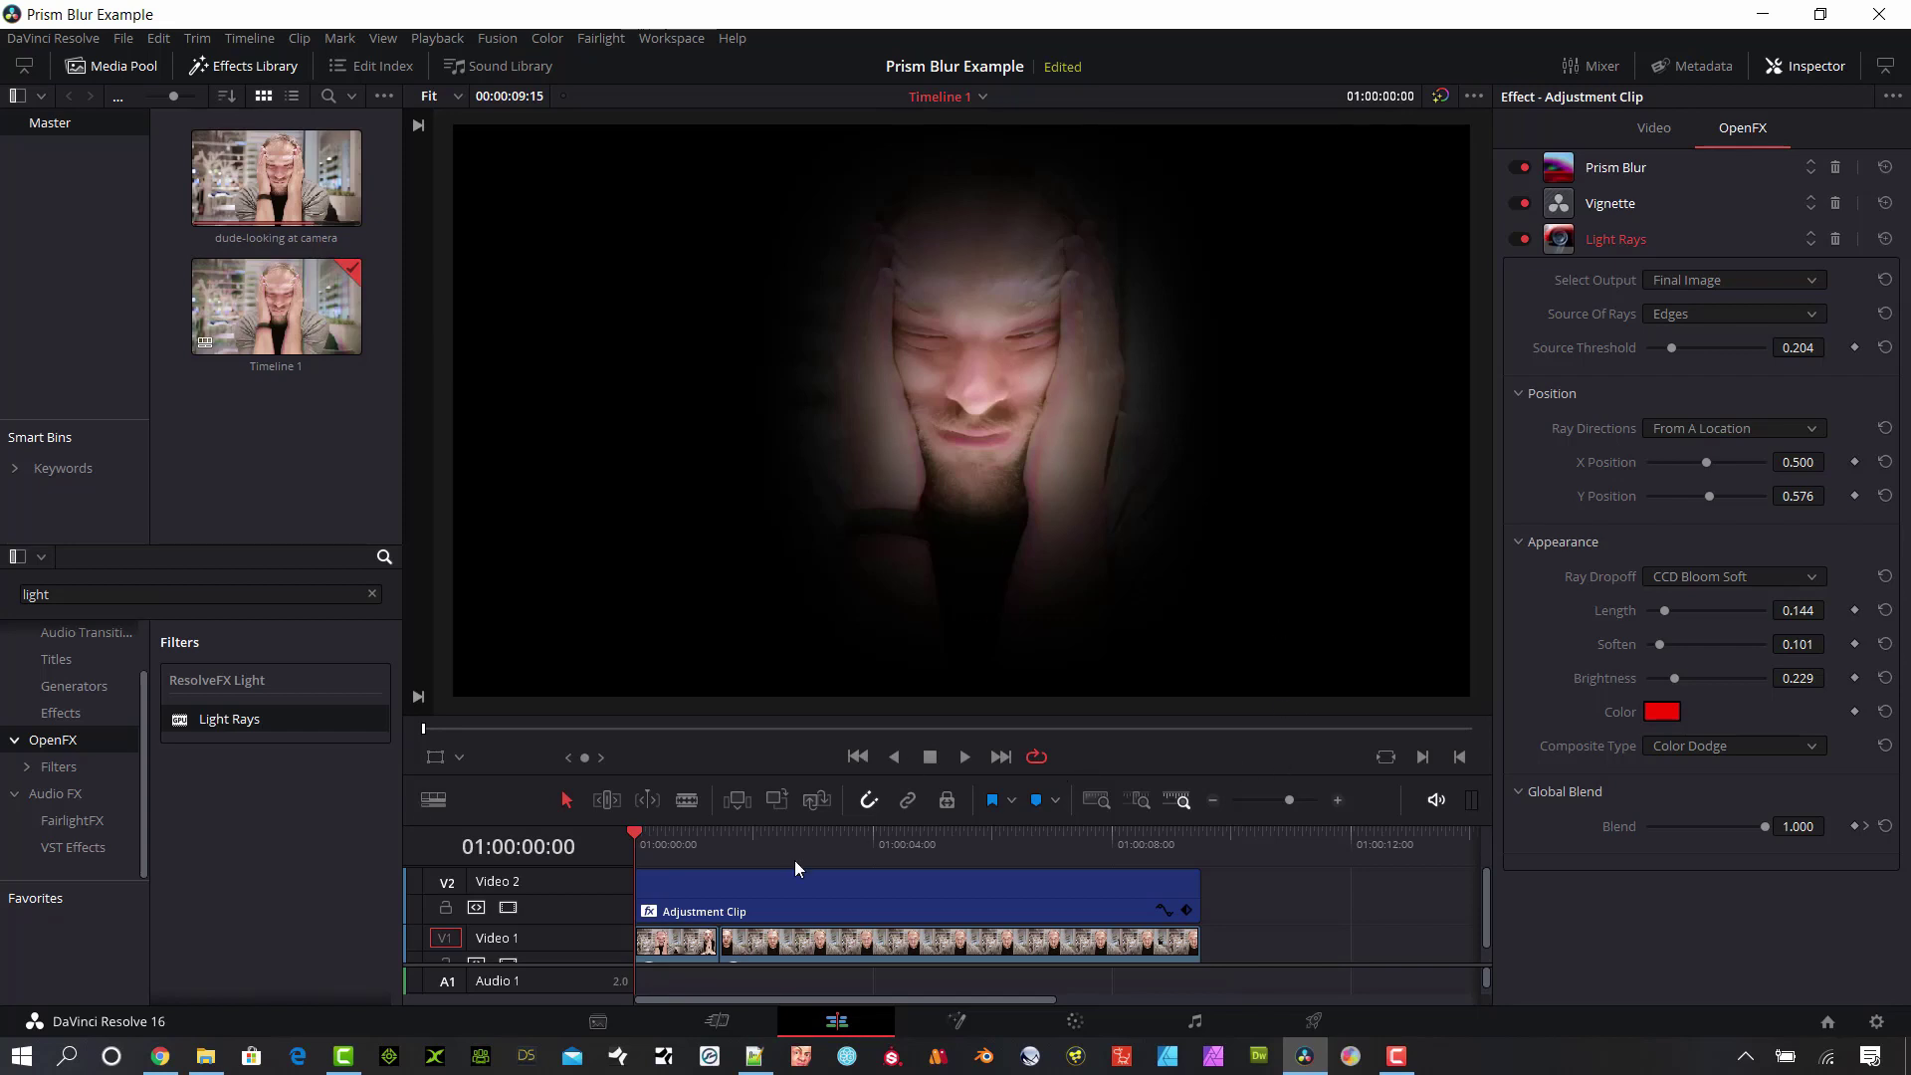
left_click(510, 907)
- Scrub the plain footage, then re-enable the V2 effects track
left_click_drag(669, 841, 1067, 857)
left_click(507, 907)
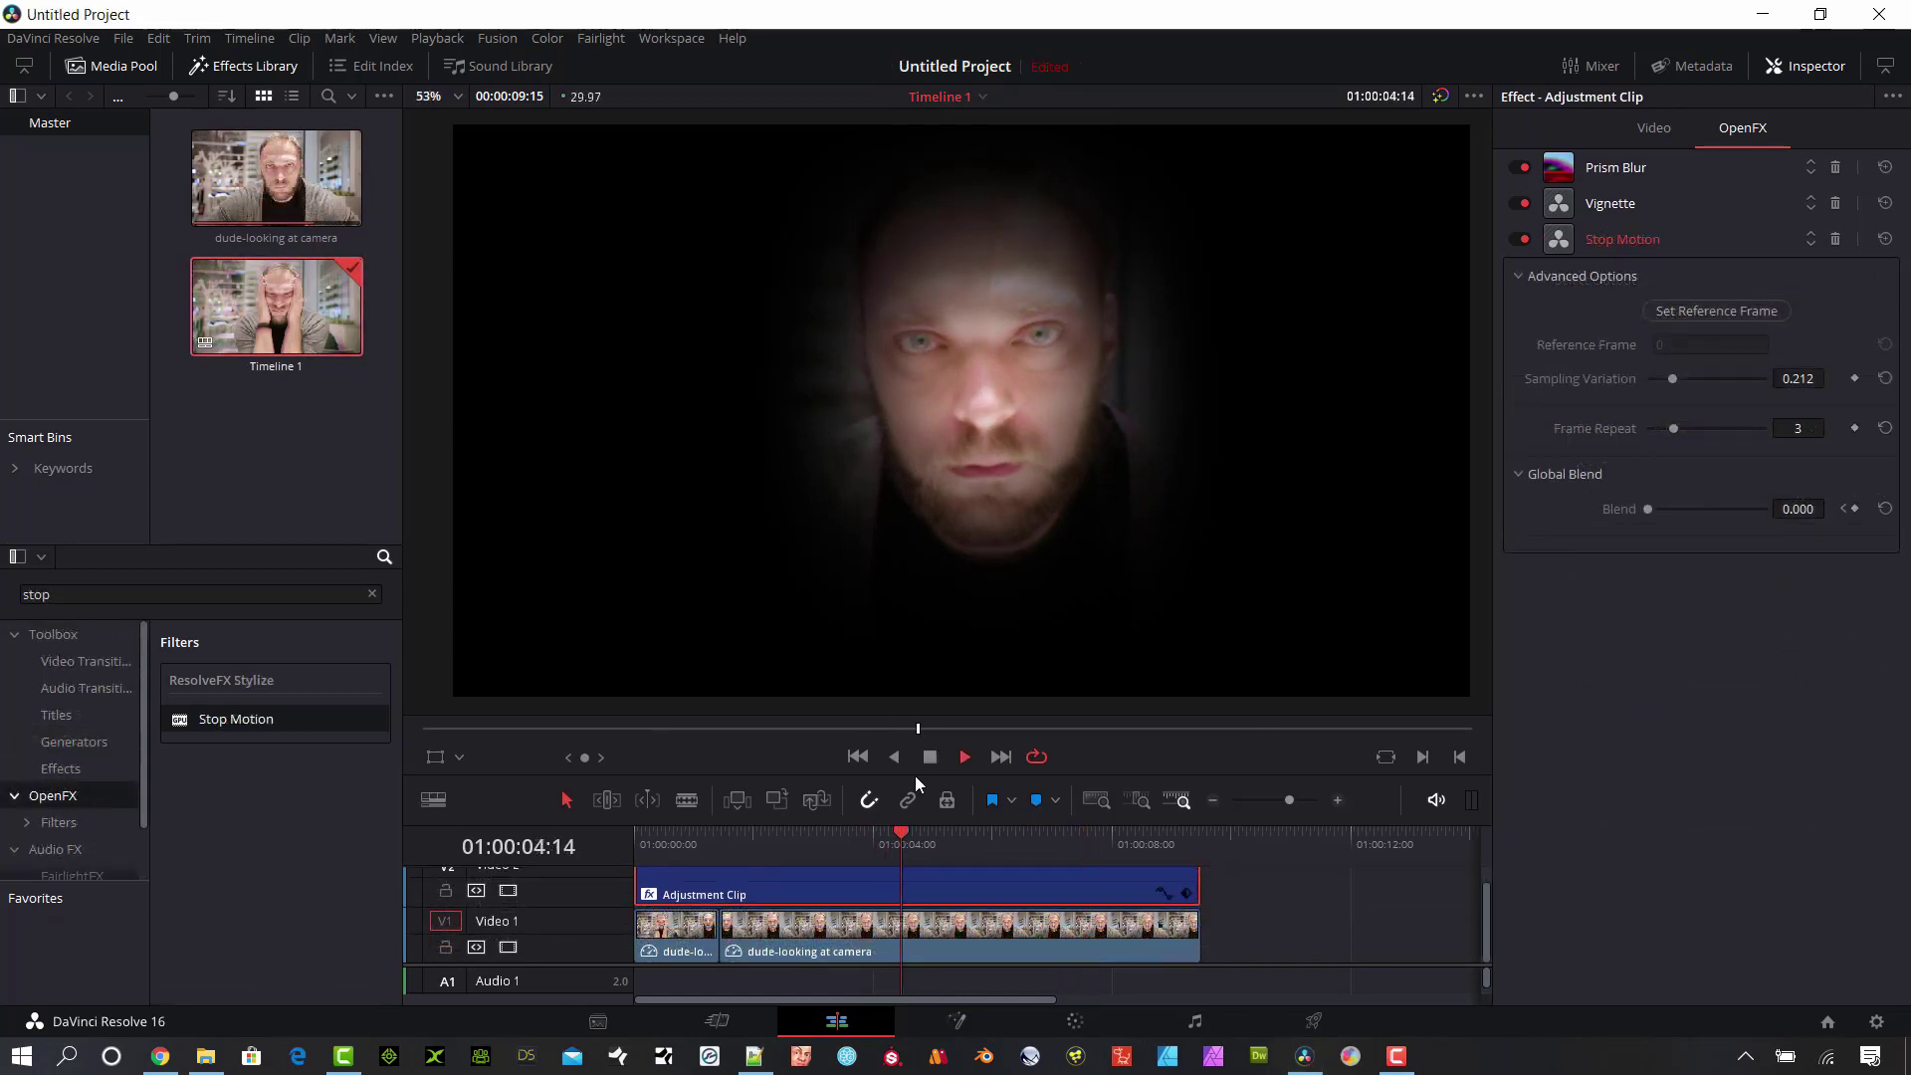